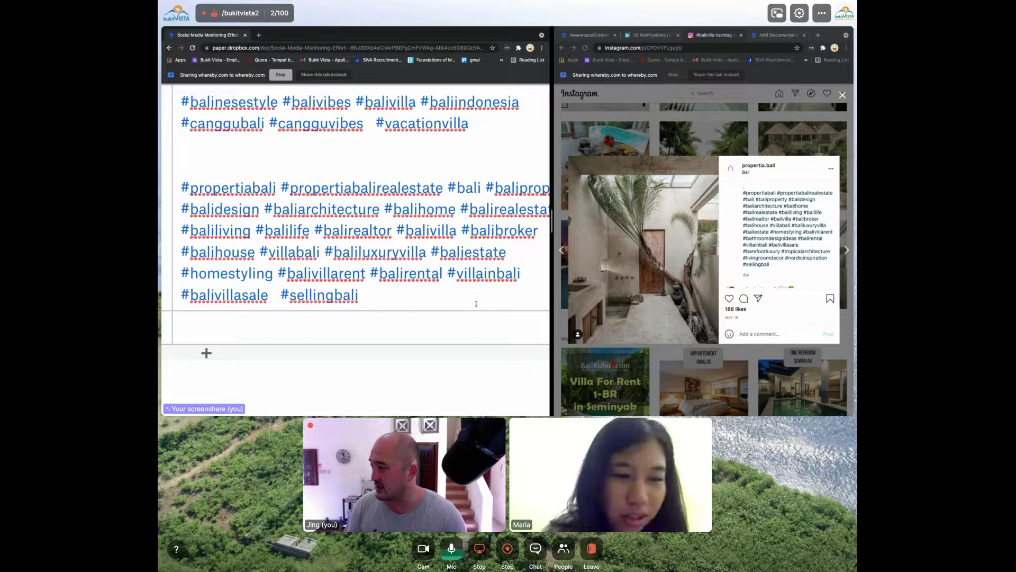
# Zoom out and delete #homestyling from the second hashtag block in the Associated Hashtags cell
pyautogui.hotkey('ctrl', '-')
pyautogui.click(304, 276)
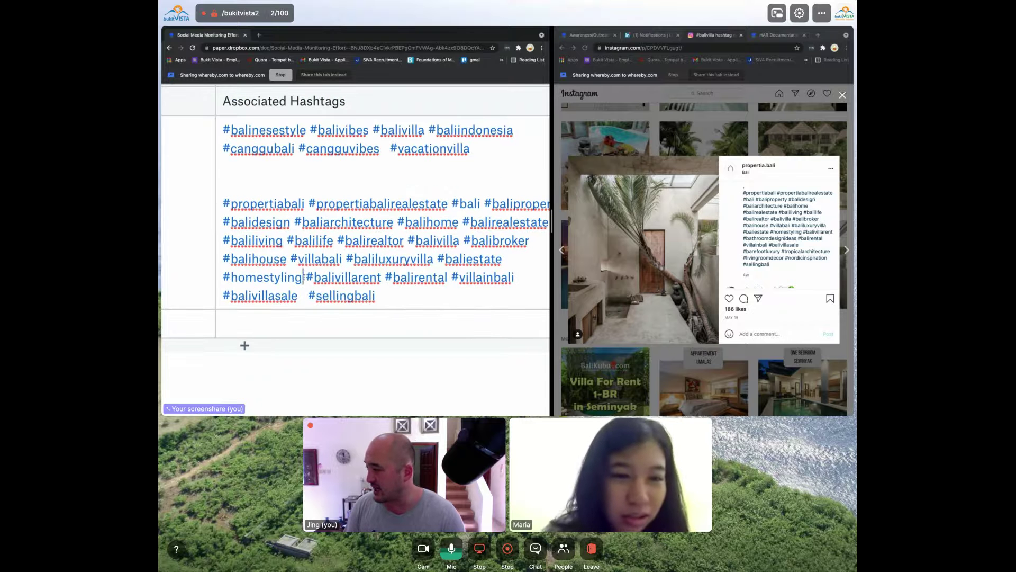
pyautogui.hotkey('alt', 'BackSpace')
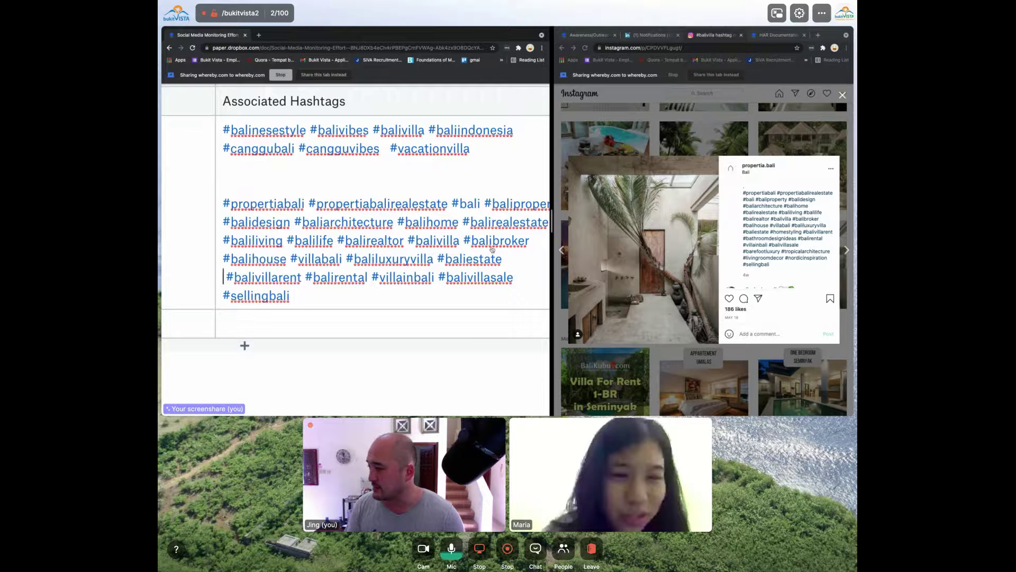
pyautogui.hscroll(2, 490, 251)
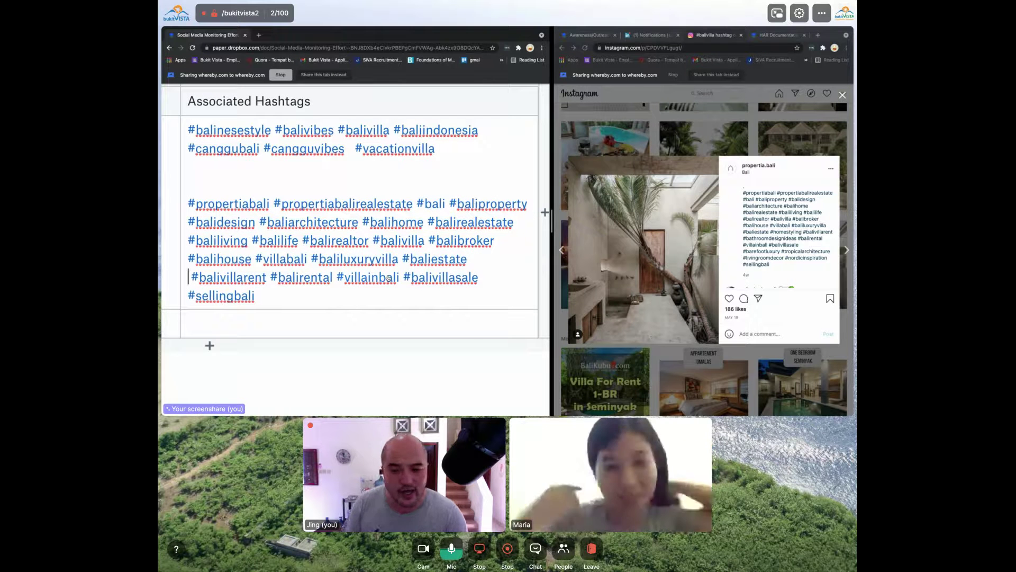
pyautogui.moveTo(389, 278)
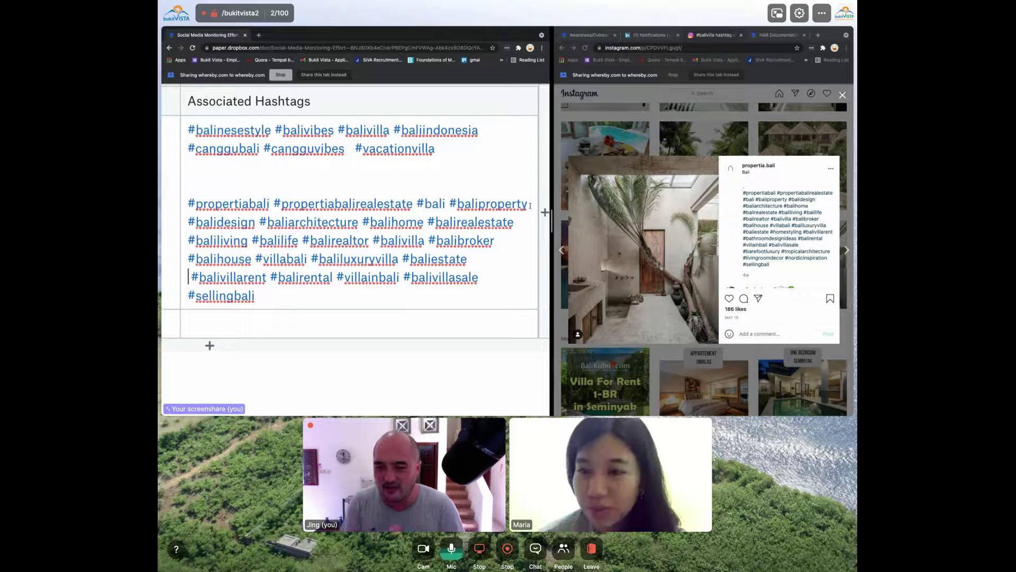
# Shrink the Paper doc, close the open Instagram post, and scroll down the #balivilla grid
pyautogui.press('super+minus')
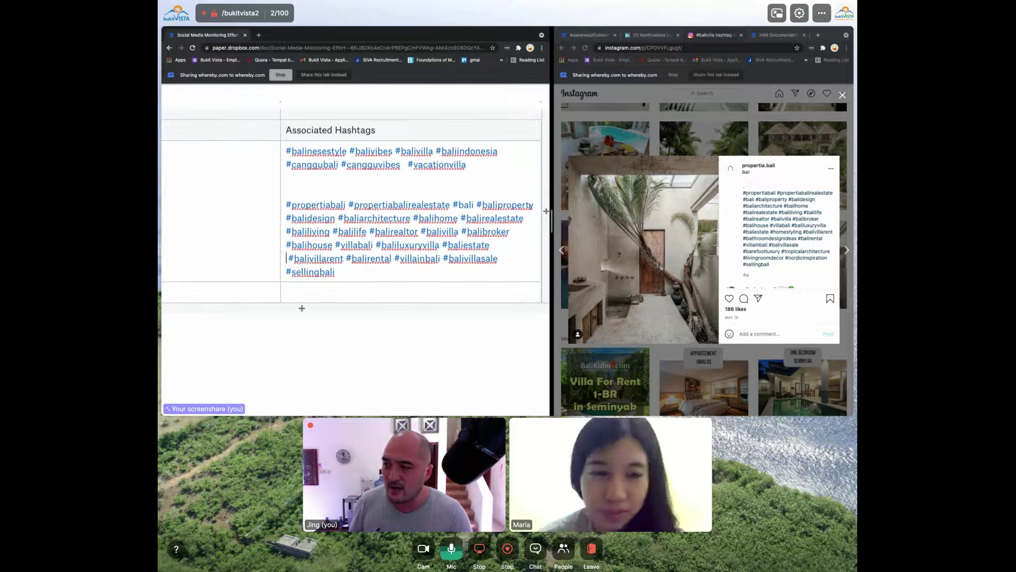
pyautogui.click(757, 146)
pyautogui.click(719, 141)
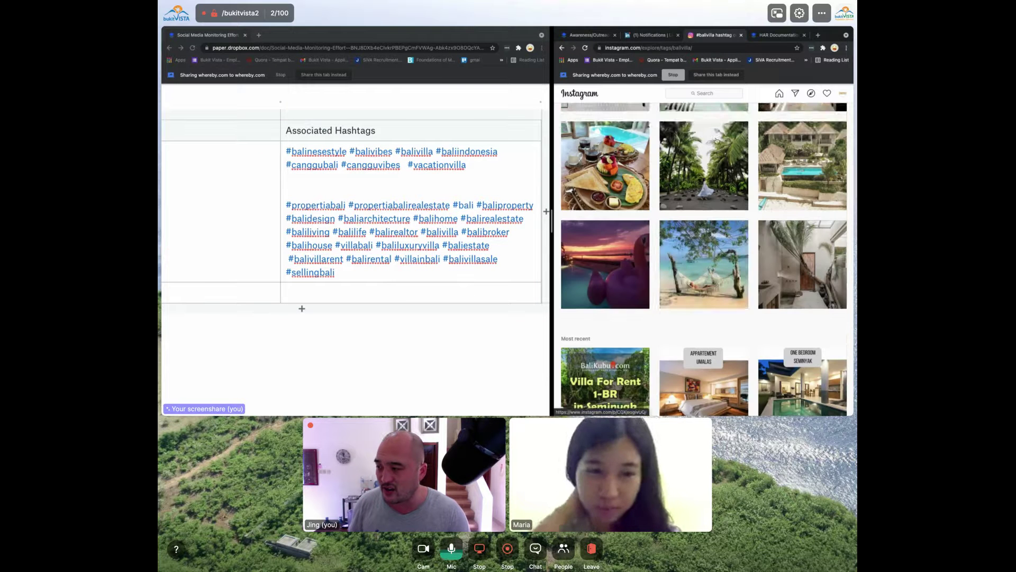
pyautogui.scroll(-5, 681, 275)
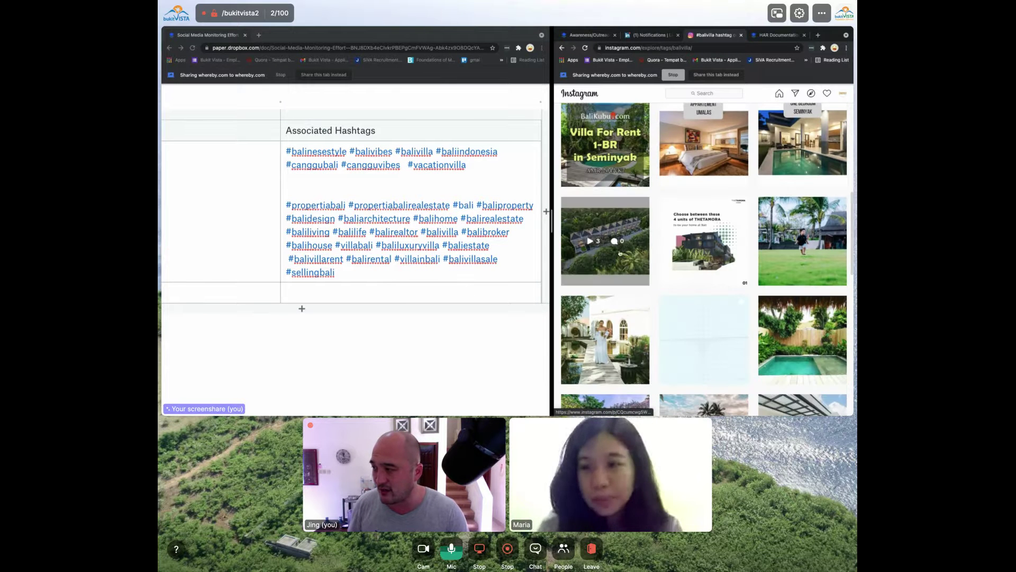
pyautogui.scroll(-3, 724, 226)
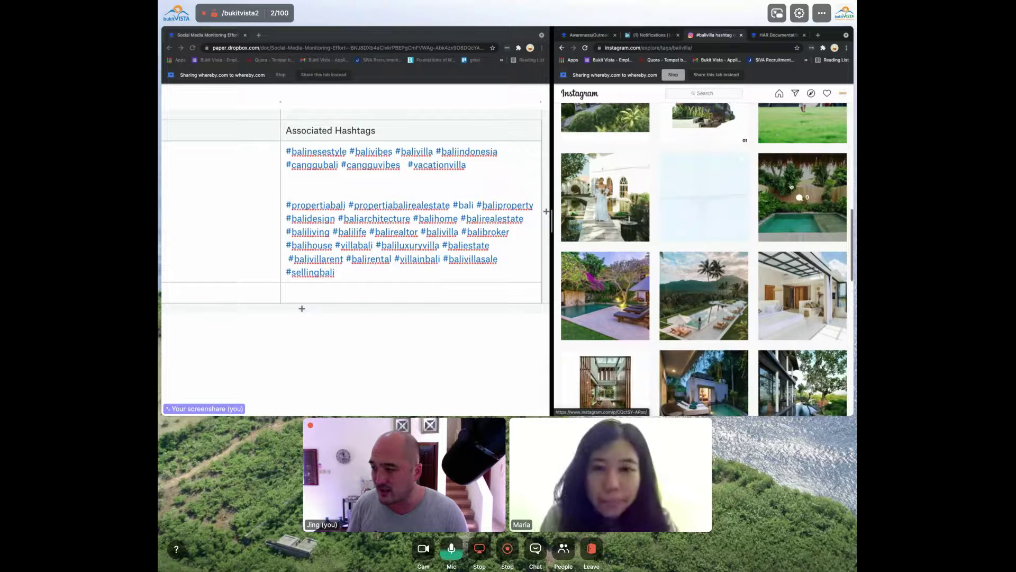
pyautogui.scroll(-2, 724, 226)
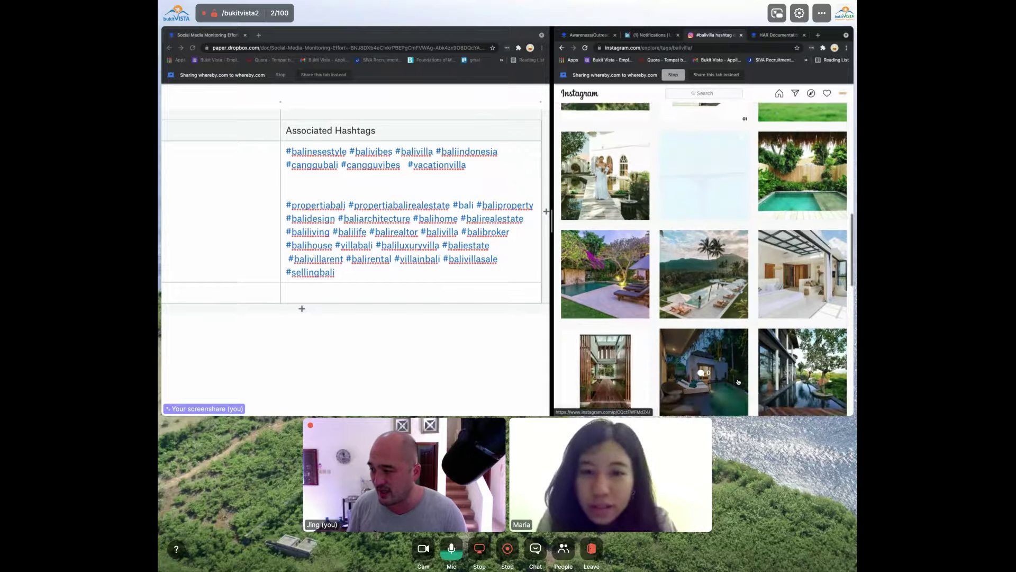
pyautogui.scroll(-2, 726, 343)
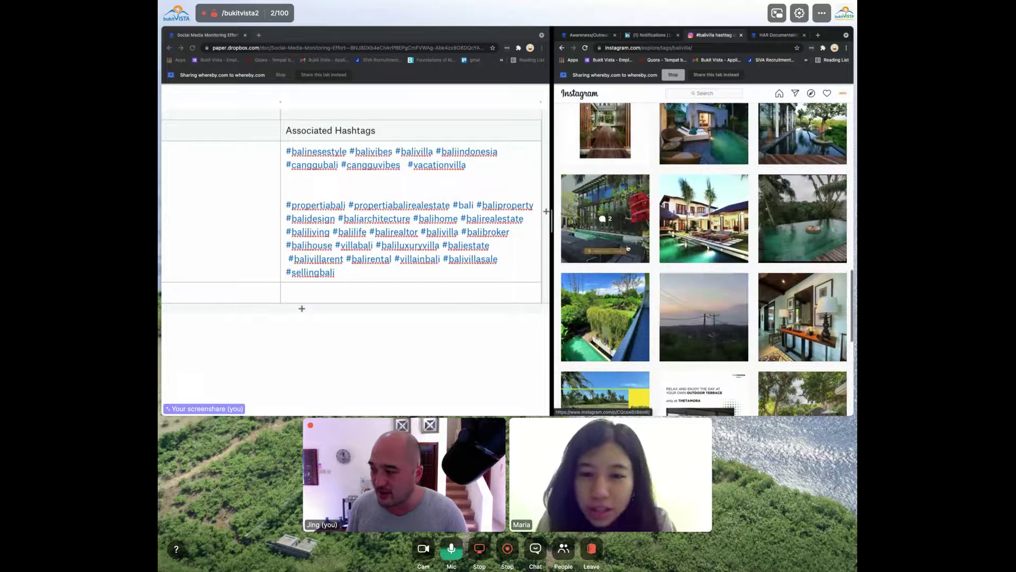
pyautogui.scroll(-8, 606, 328)
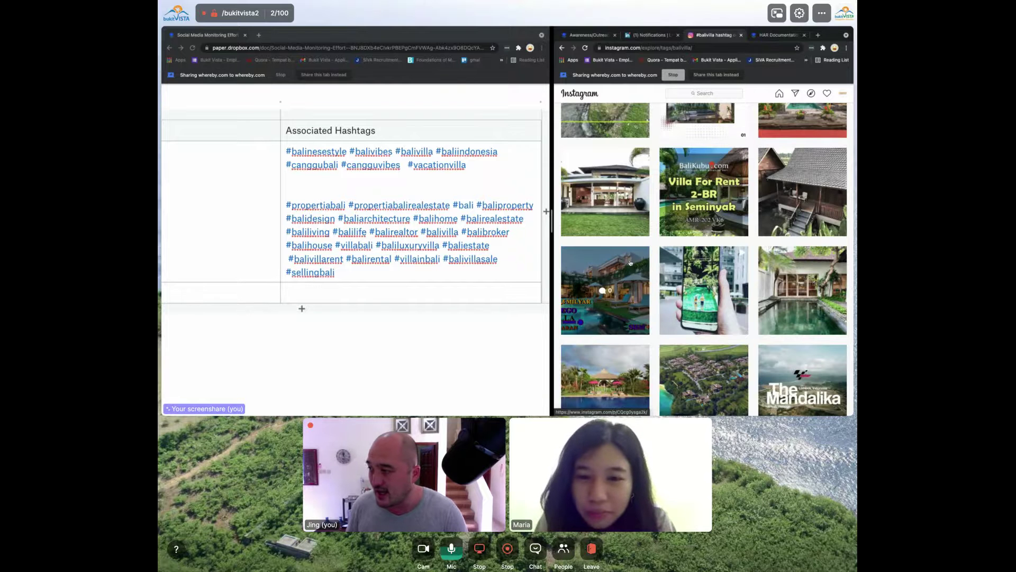
pyautogui.scroll(-3, 803, 292)
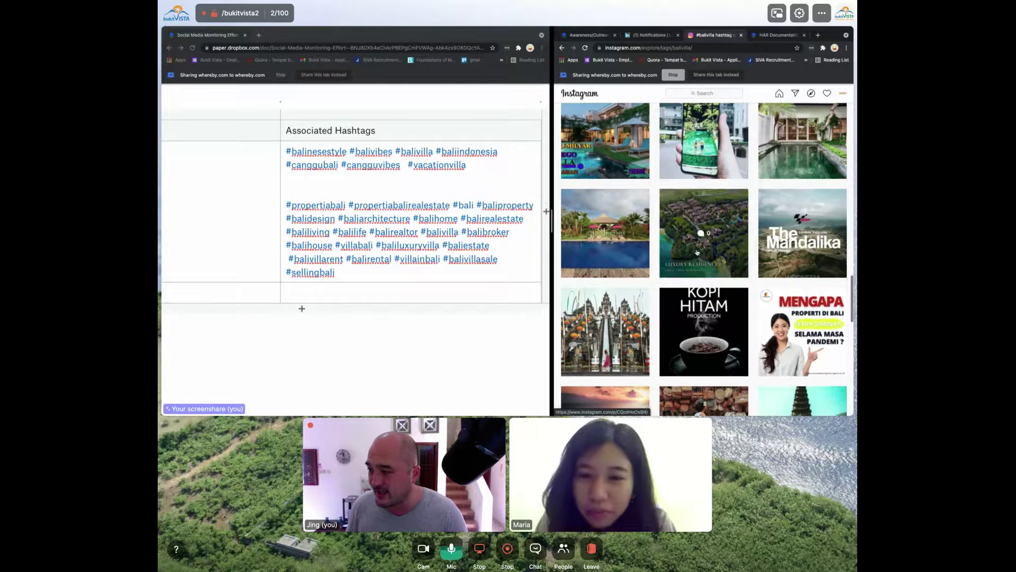
pyautogui.scroll(-3, 753, 316)
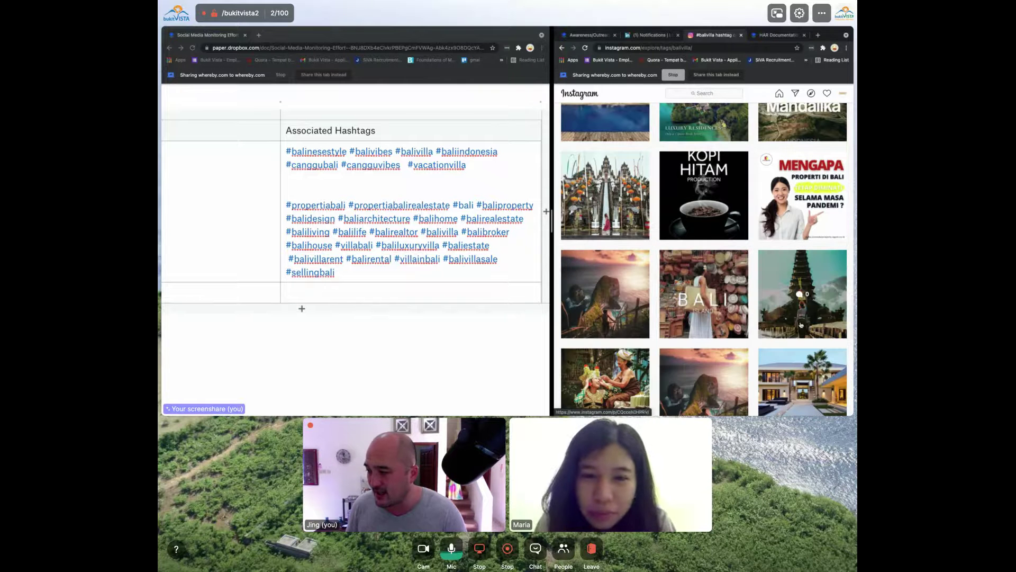
pyautogui.scroll(-3, 683, 286)
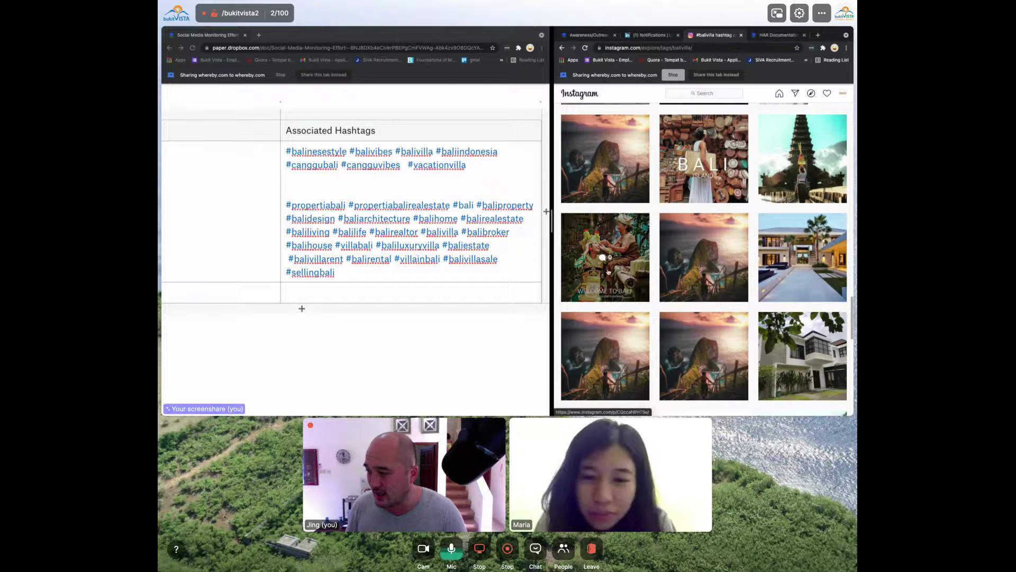
pyautogui.scroll(-5, 795, 222)
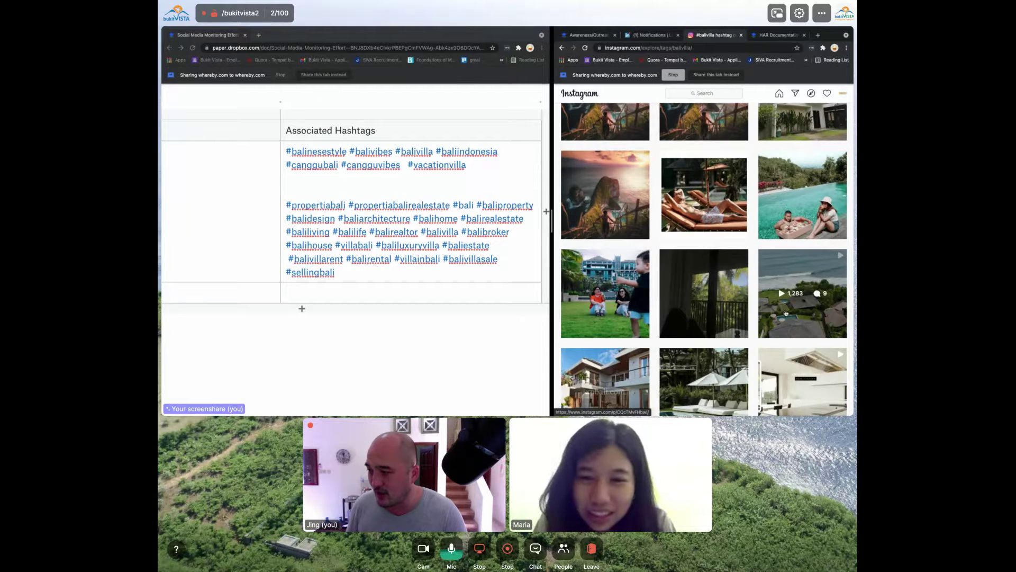
pyautogui.scroll(-3, 789, 297)
# Open the aerial villa video post from #balivilla and scroll through its comments panel
pyautogui.click(818, 165)
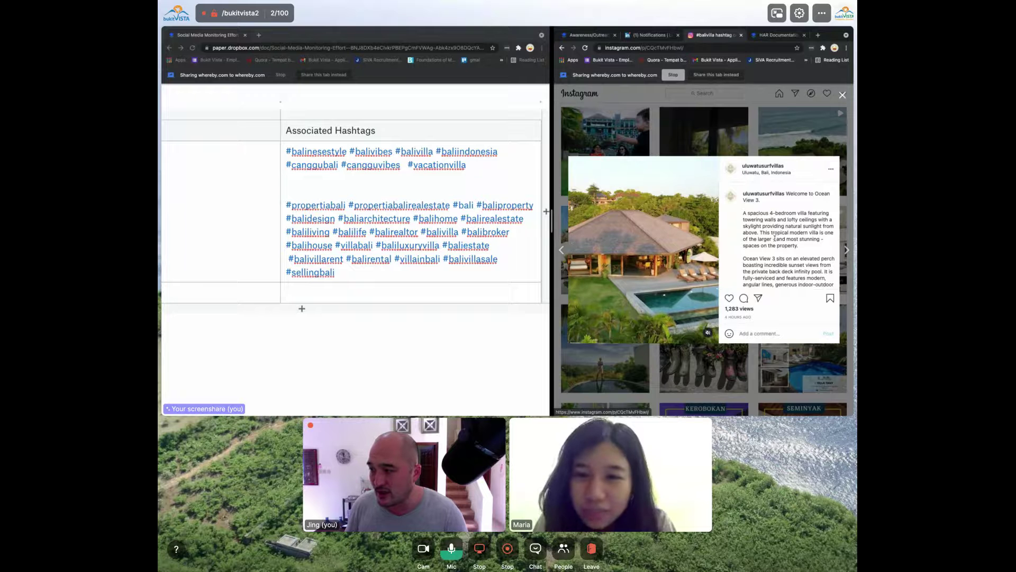
pyautogui.scroll(-5, 775, 238)
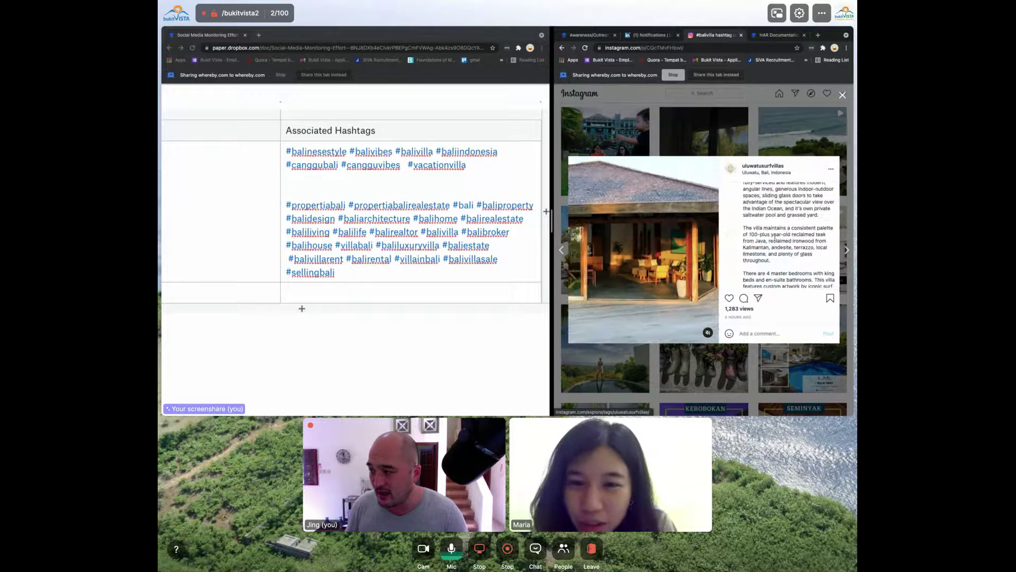
pyautogui.scroll(-8, 775, 239)
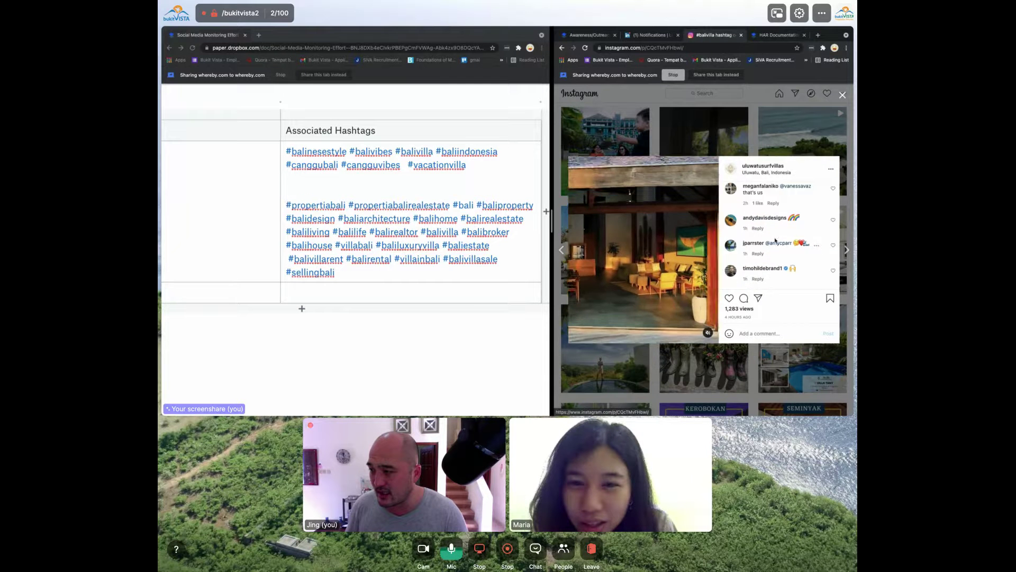
pyautogui.scroll(10, 775, 240)
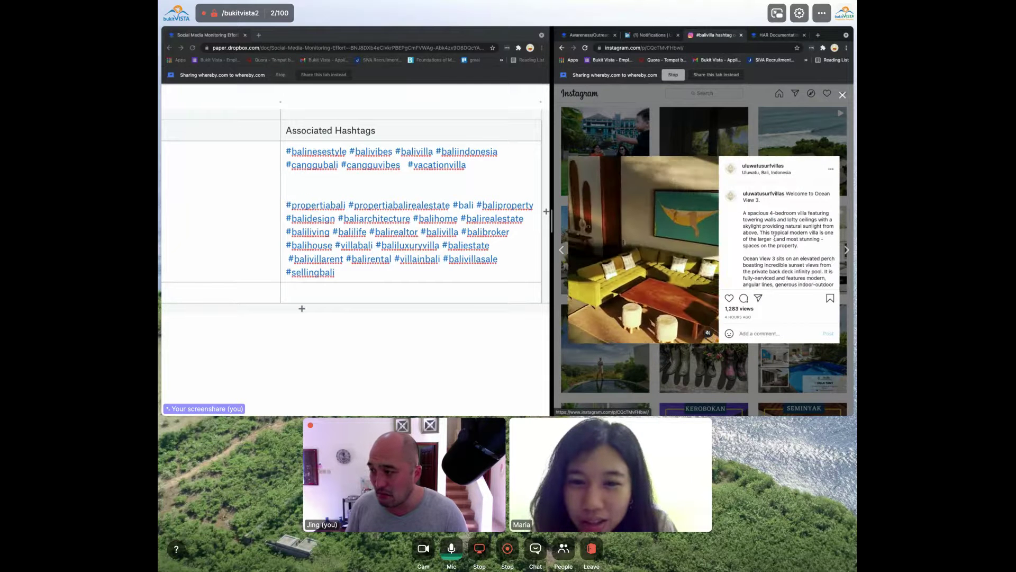
pyautogui.scroll(10, 775, 238)
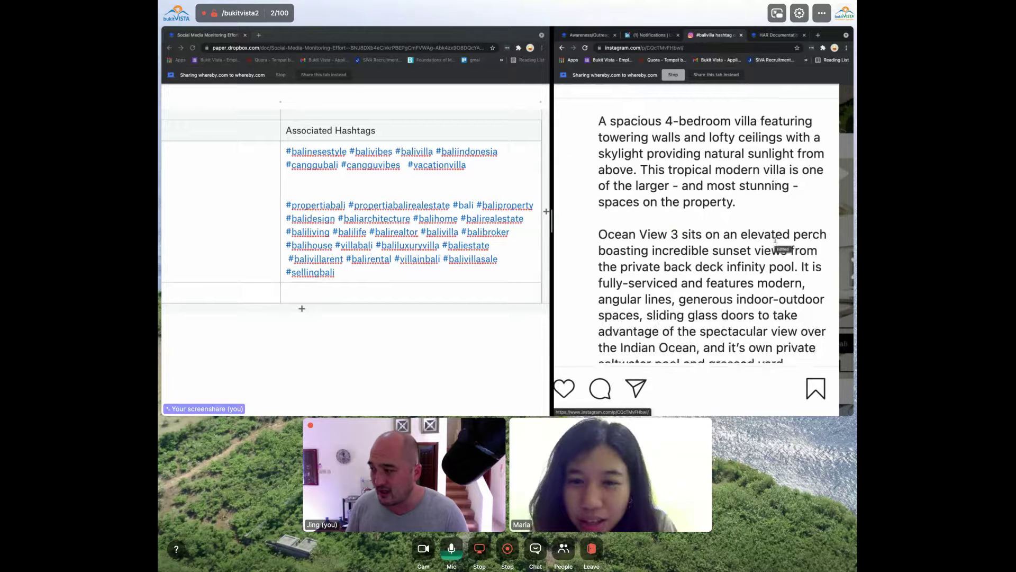
pyautogui.scroll(-8, 775, 239)
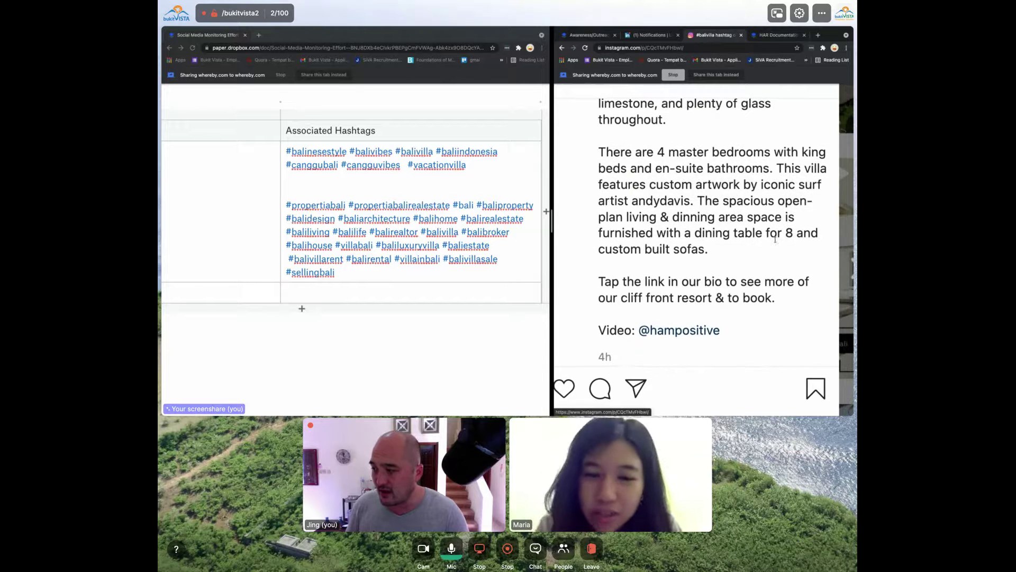
pyautogui.scroll(-10, 775, 239)
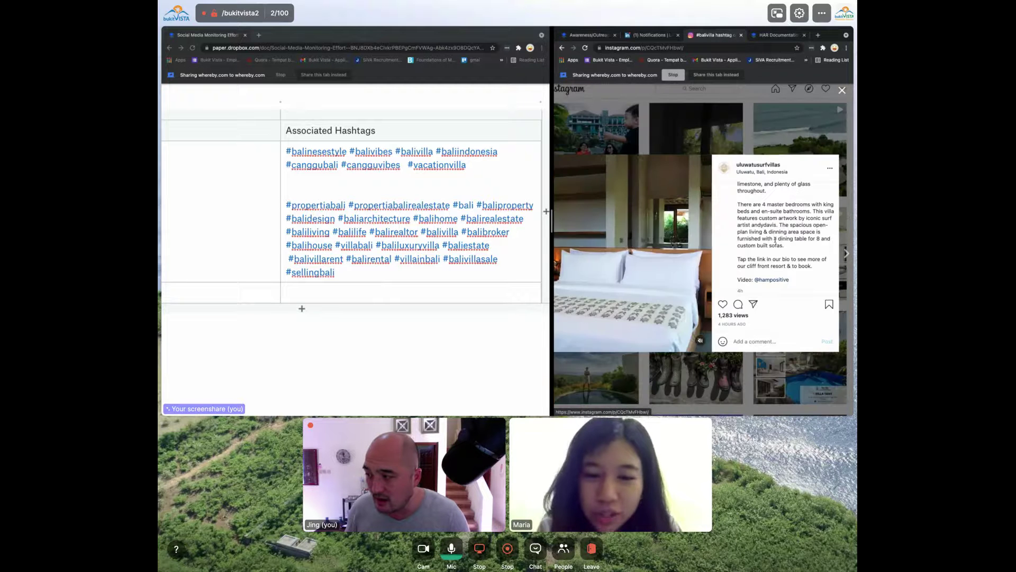
pyautogui.scroll(10, 771, 256)
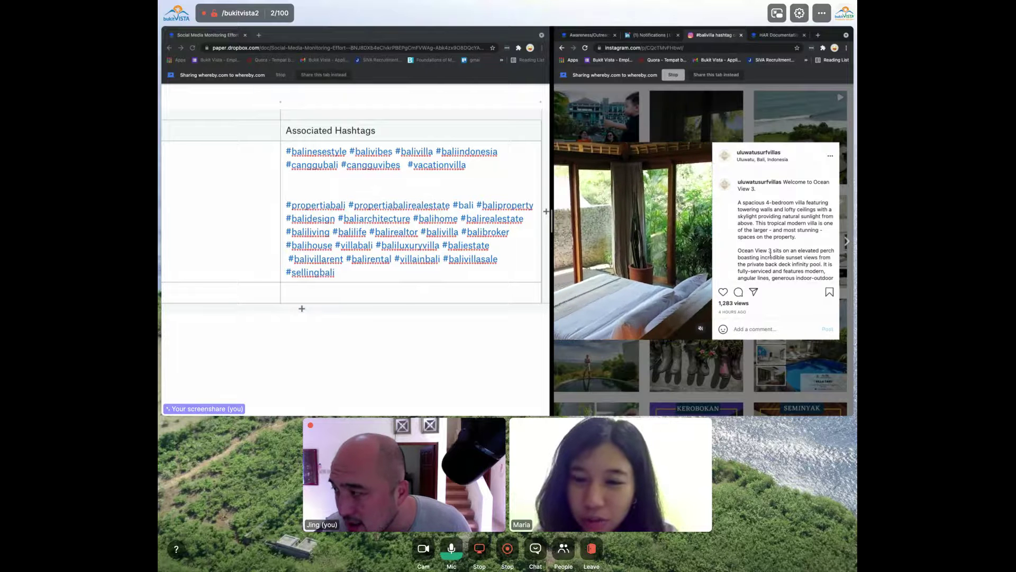
pyautogui.scroll(2, 771, 256)
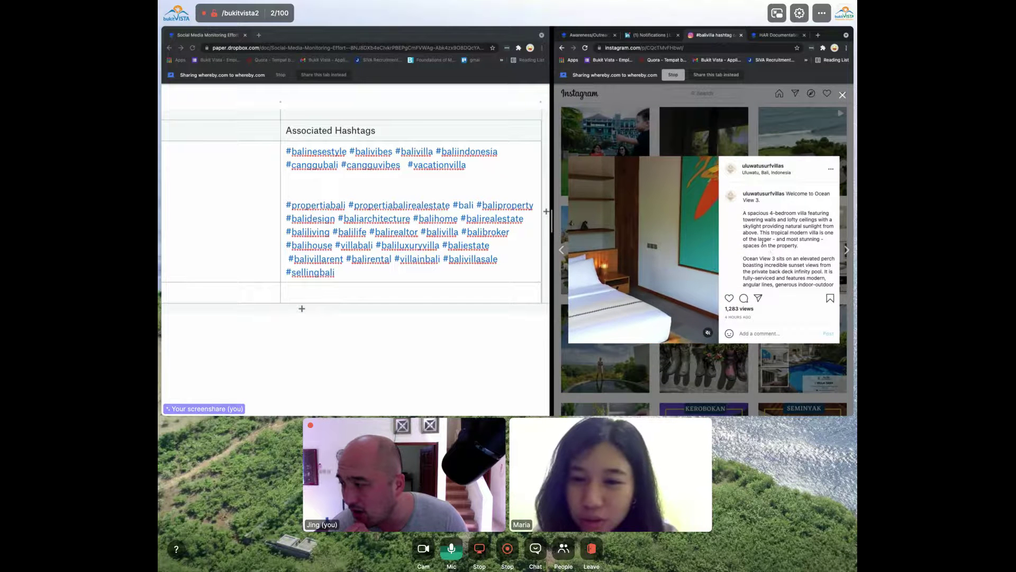
pyautogui.scroll(-3, 770, 255)
pyautogui.scroll(-5, 762, 243)
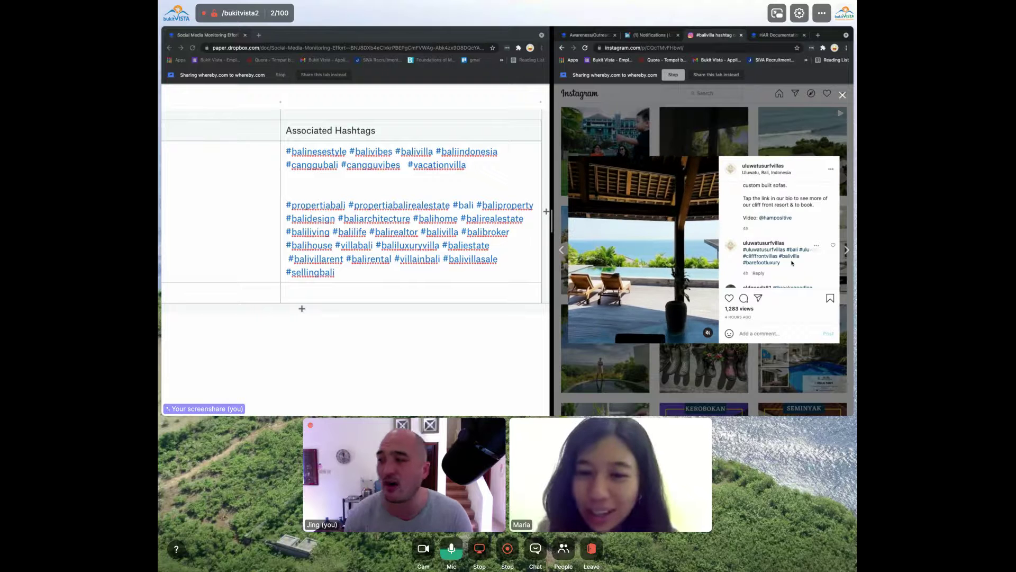
# Select the hashtag text in the post's comment, #uluwatusurfvillas through #barefootluxury
pyautogui.moveTo(792, 262); pyautogui.dragTo(743, 253)
pyautogui.hotkey('ctrl', 'c')
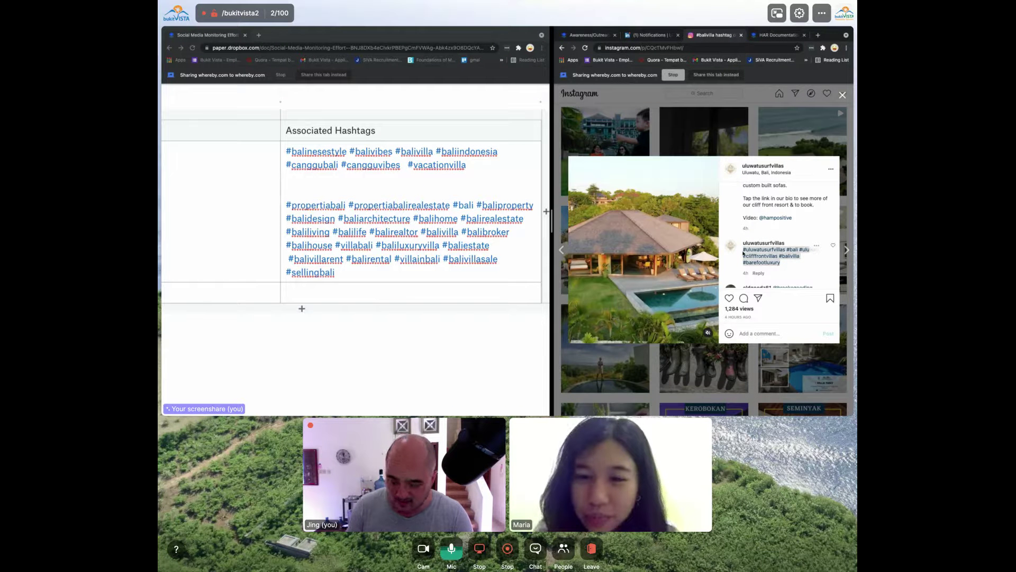
pyautogui.click(744, 253)
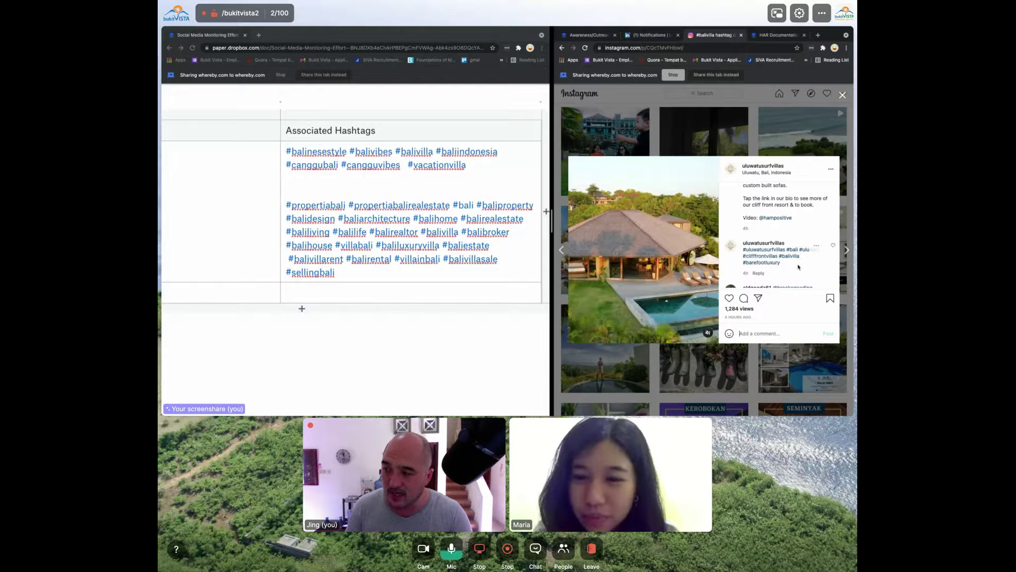
pyautogui.moveTo(771, 262); pyautogui.dragTo(744, 250)
pyautogui.moveTo(743, 250)
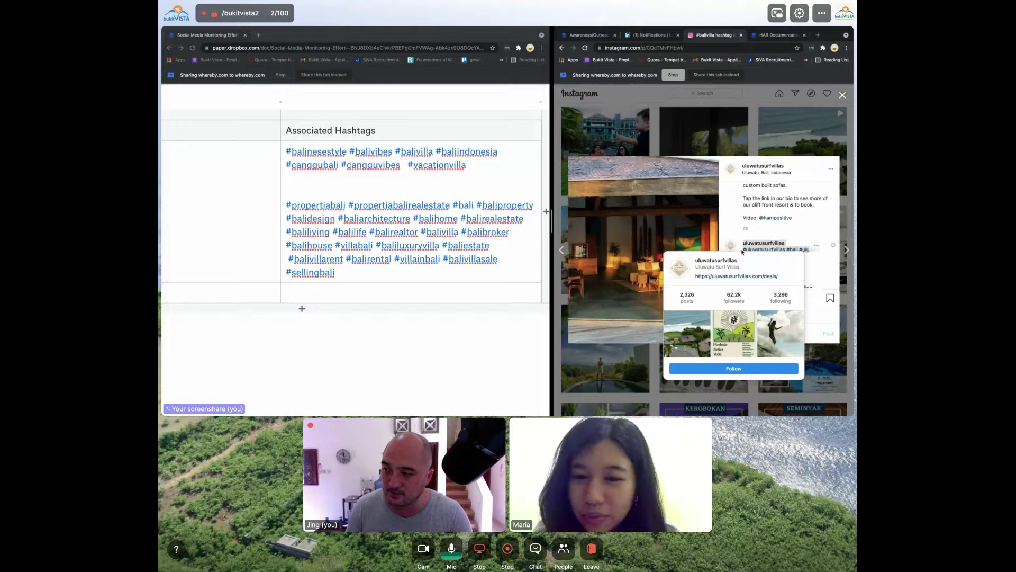
pyautogui.click(743, 251)
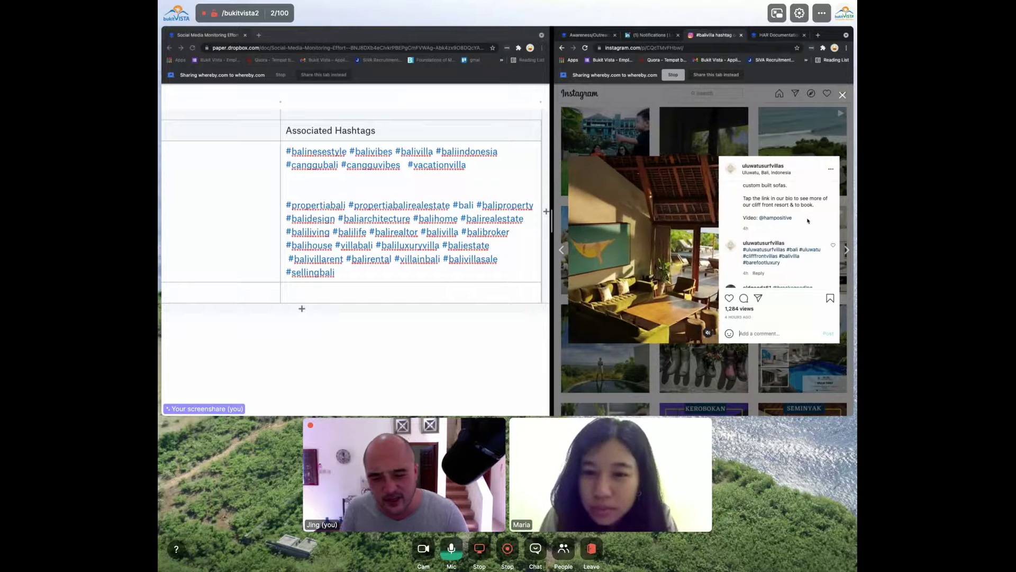
pyautogui.scroll(-1, 807, 220)
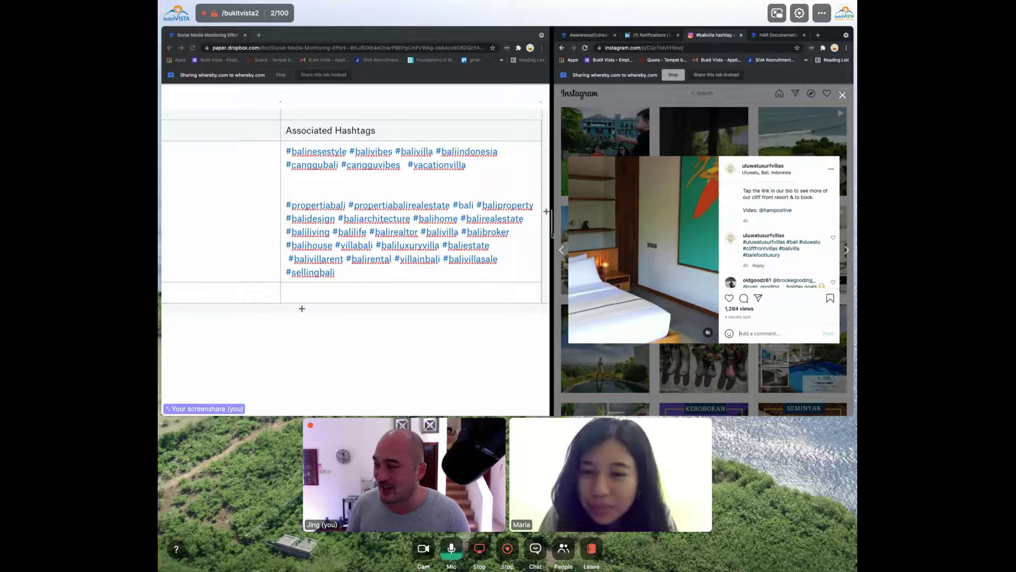
# Paste #uluwatusurfvillas #bali #uluwatu #clifffrontvillas #balivilla #barefootluxury as a new paragraph below #sellingbali
pyautogui.click(481, 272)
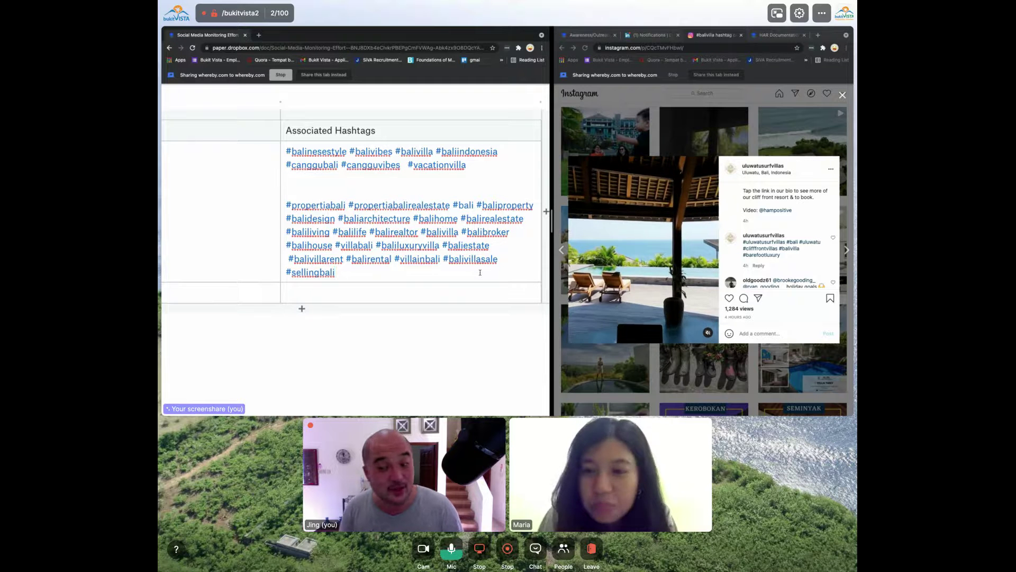
pyautogui.press('Return')
pyautogui.press('Return')
pyautogui.hotkey('ctrl', 'v')
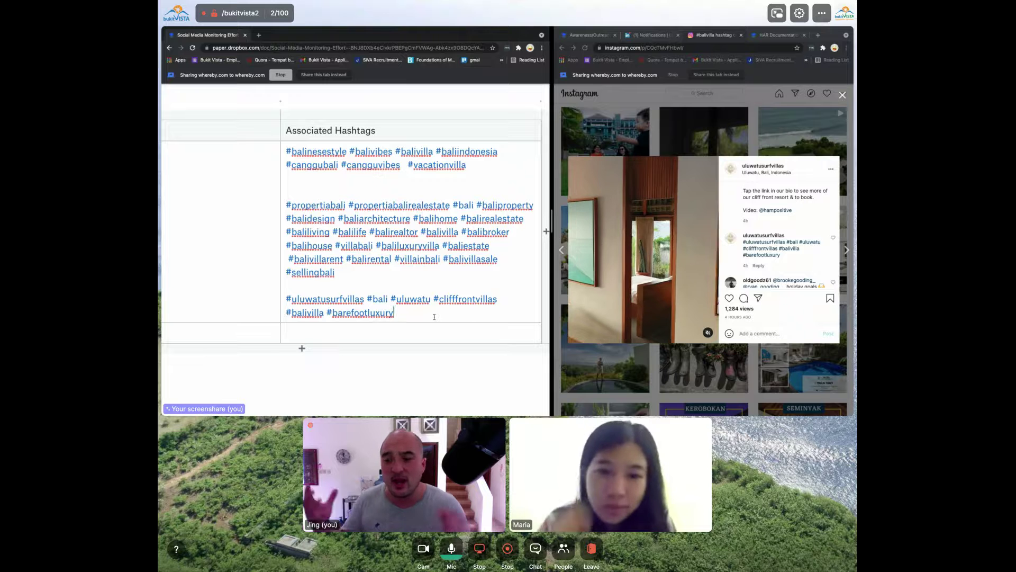
pyautogui.scroll(-5, 434, 317)
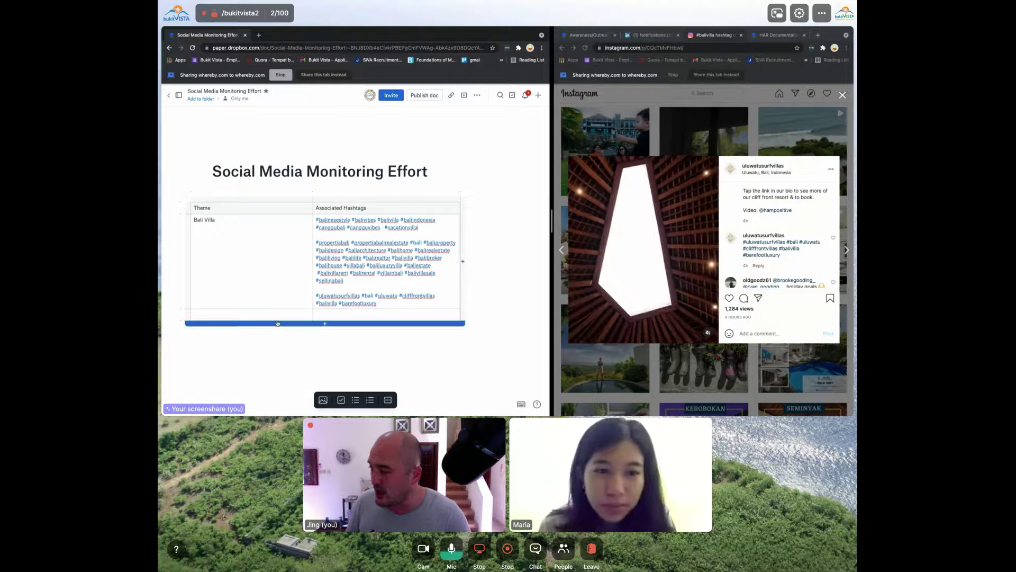
# Enter Bali Villas Seminyak, Bali Villas Canggu and Canggu Villas as new Theme rows at the table's bottom
pyautogui.write('Bali Villas SEm')
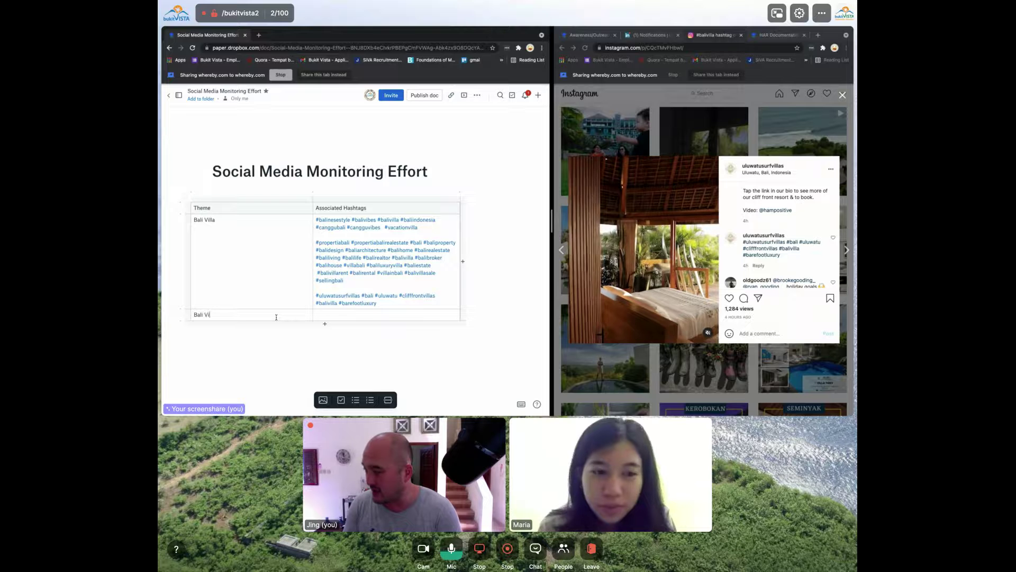
pyautogui.press('BackSpace')
pyautogui.press('BackSpace')
pyautogui.write('eminyak')
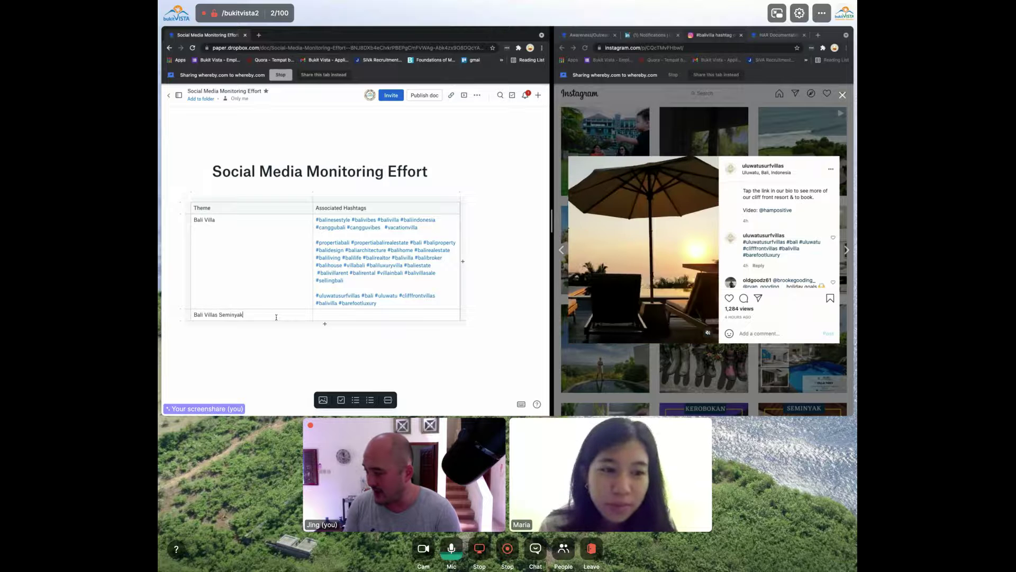
pyautogui.press('Return')
pyautogui.write('B')
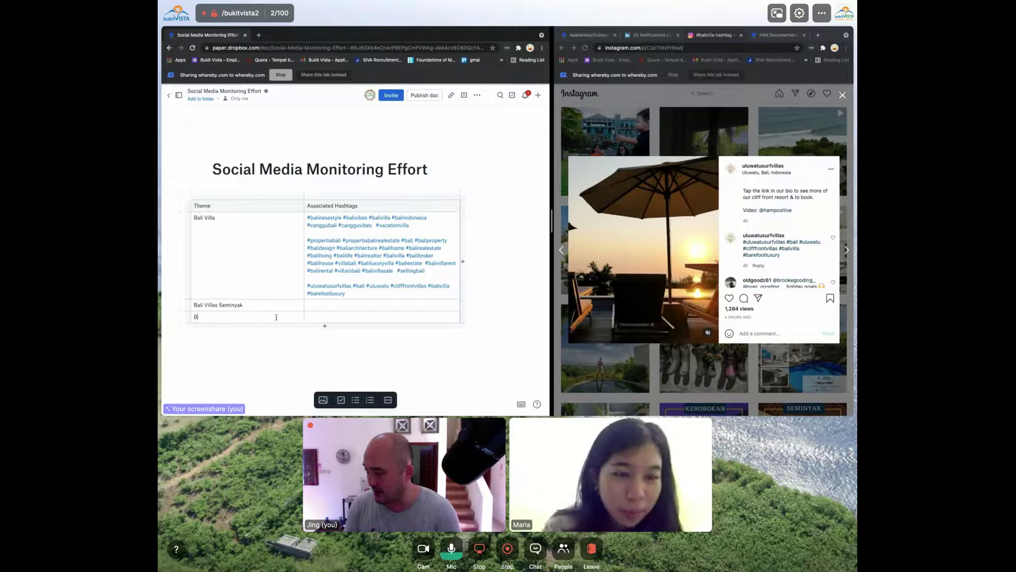
pyautogui.write('ali Villas Canggu')
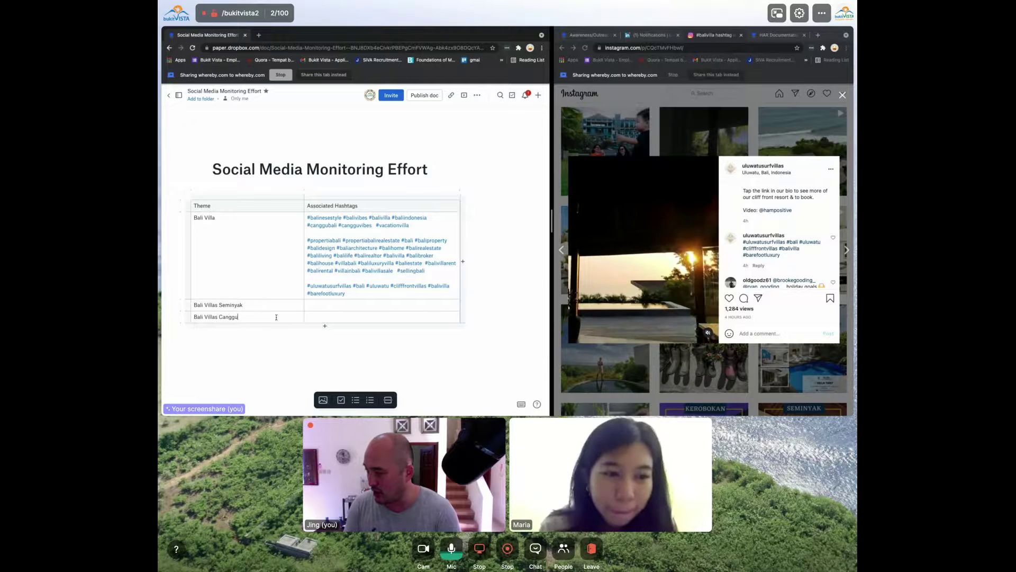
pyautogui.press('Return')
pyautogui.write('Canggu Villas')
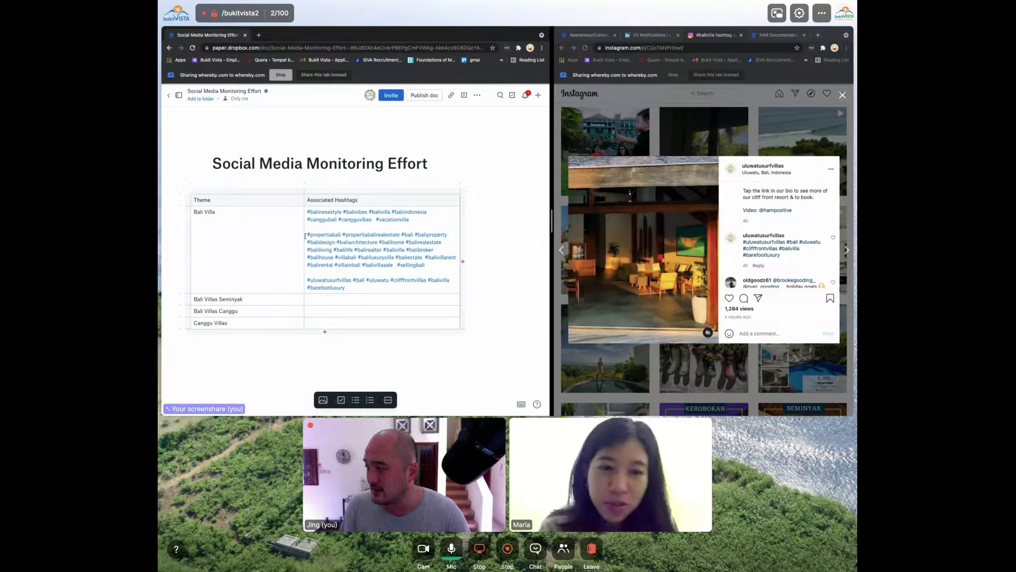
# Widen the Associated Hashtags column in Paper, then close the Uluwatu villa post on Instagram
pyautogui.moveTo(304, 236); pyautogui.dragTo(252, 235)
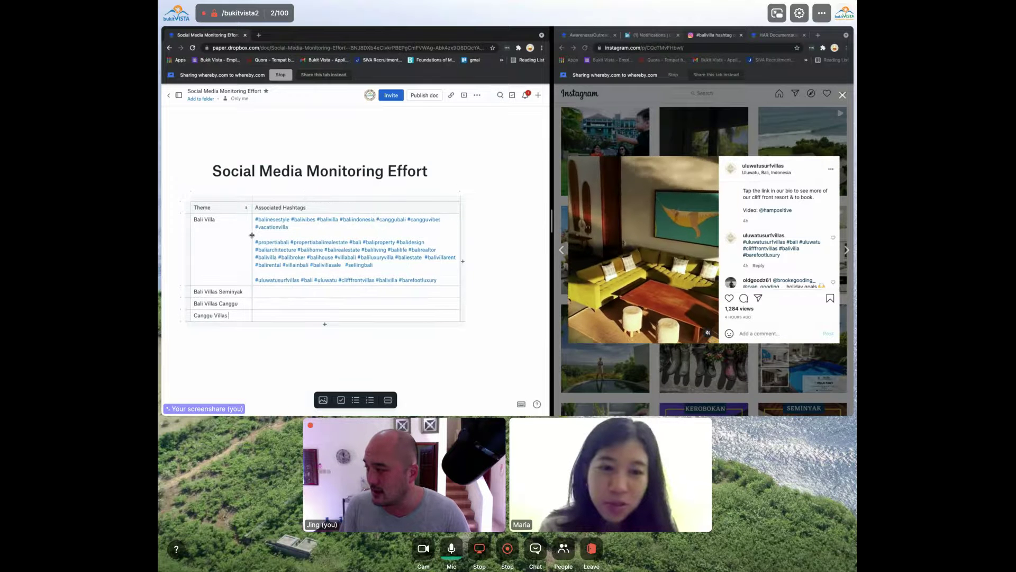
pyautogui.click(339, 230)
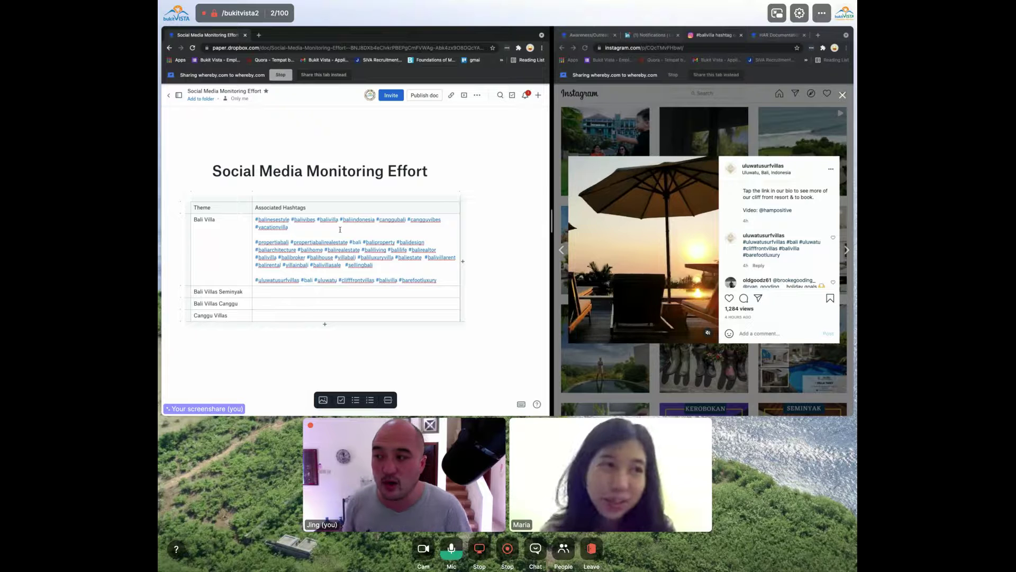
pyautogui.click(650, 116)
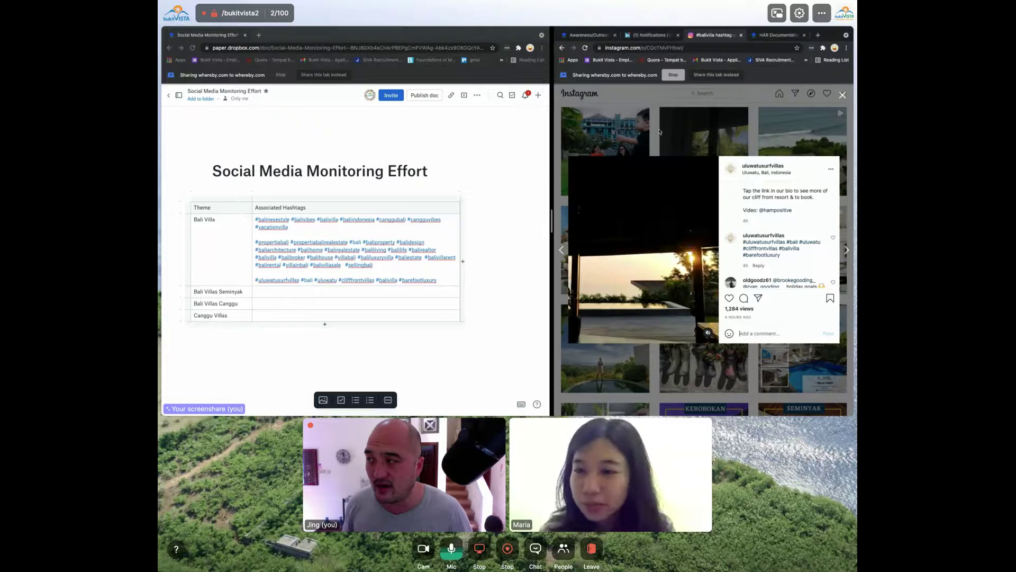
pyautogui.click(628, 144)
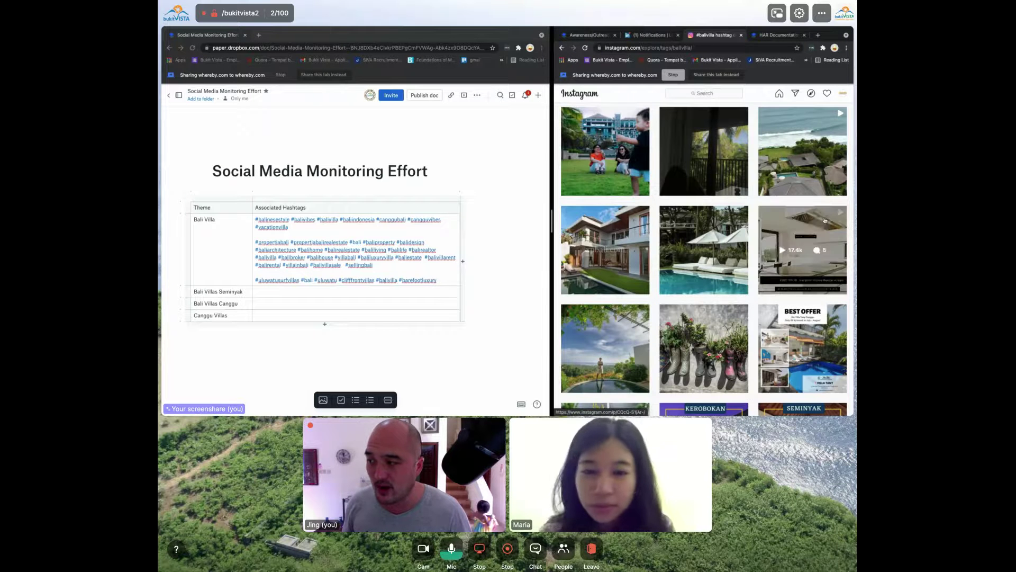
# Scroll the #balivilla grid and zoom the page back out to three columns
pyautogui.click(702, 258)
pyautogui.scroll(-5, 703, 258)
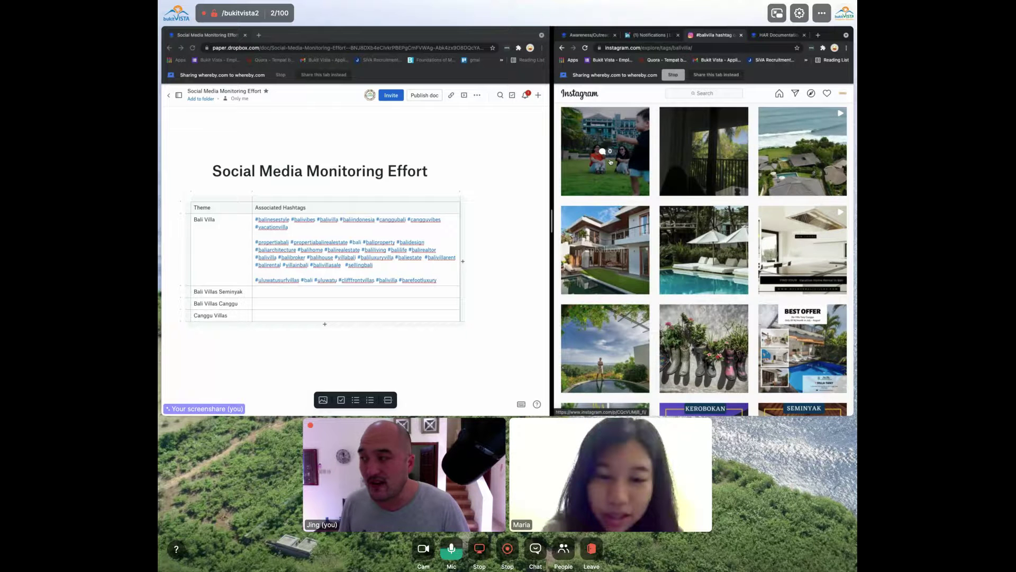
pyautogui.scroll(3, 611, 162)
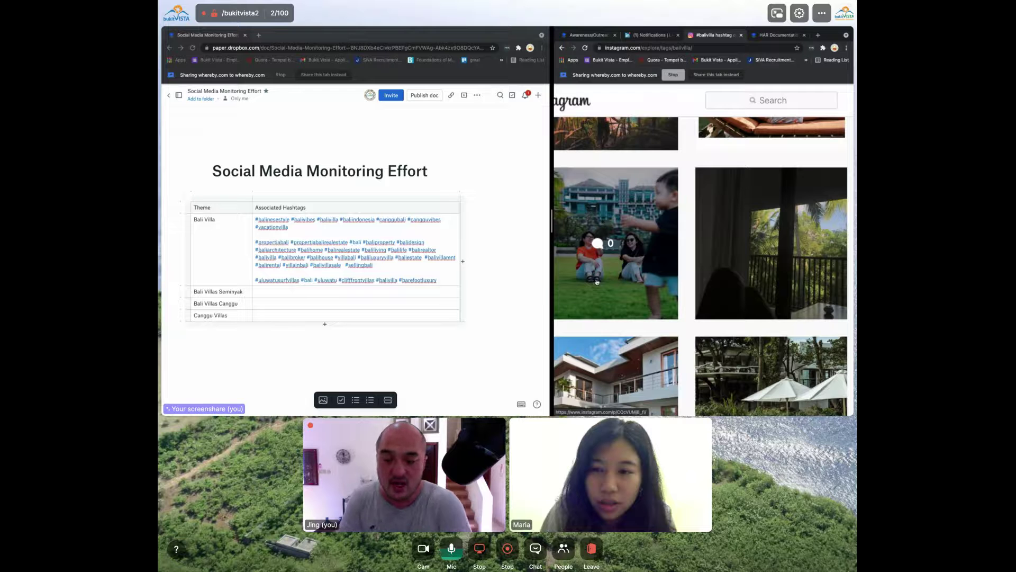
pyautogui.hotkey('ctrl', '-')
pyautogui.hotkey('ctrl', '-')
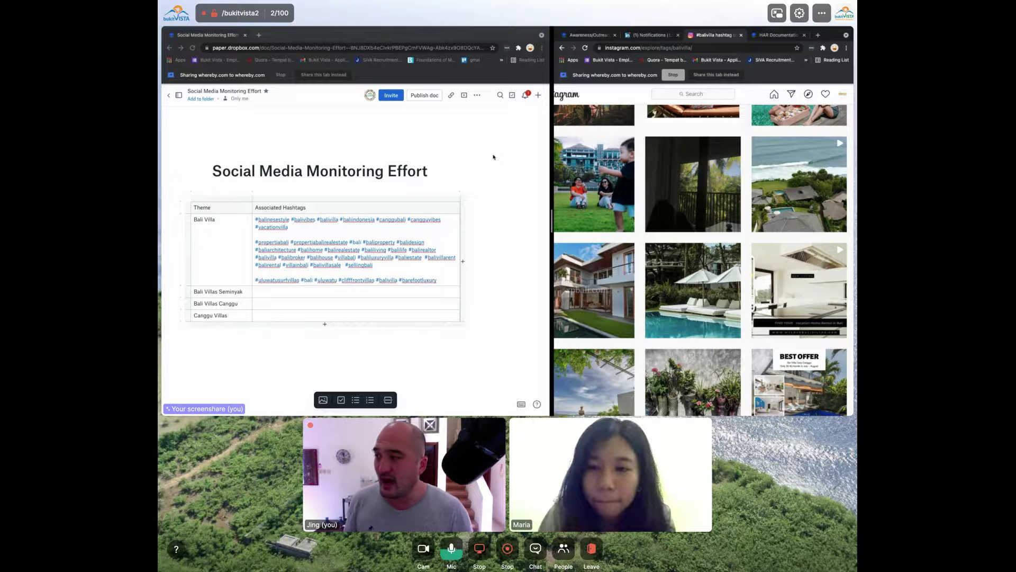
# Search 'balivibes', open the #balivibes hashtag page and scroll through its posts
pyautogui.click(708, 94)
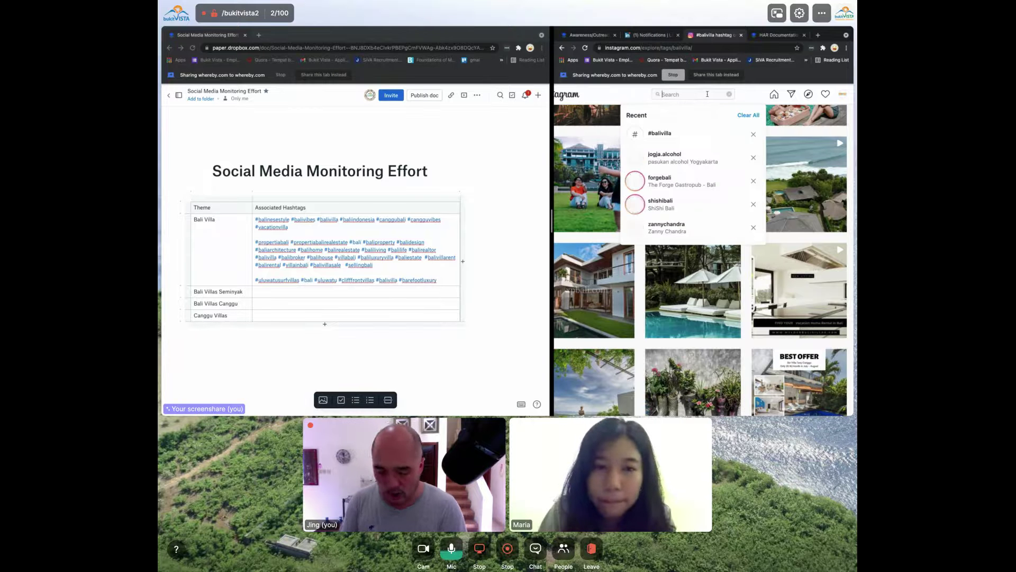
pyautogui.write('balivibe')
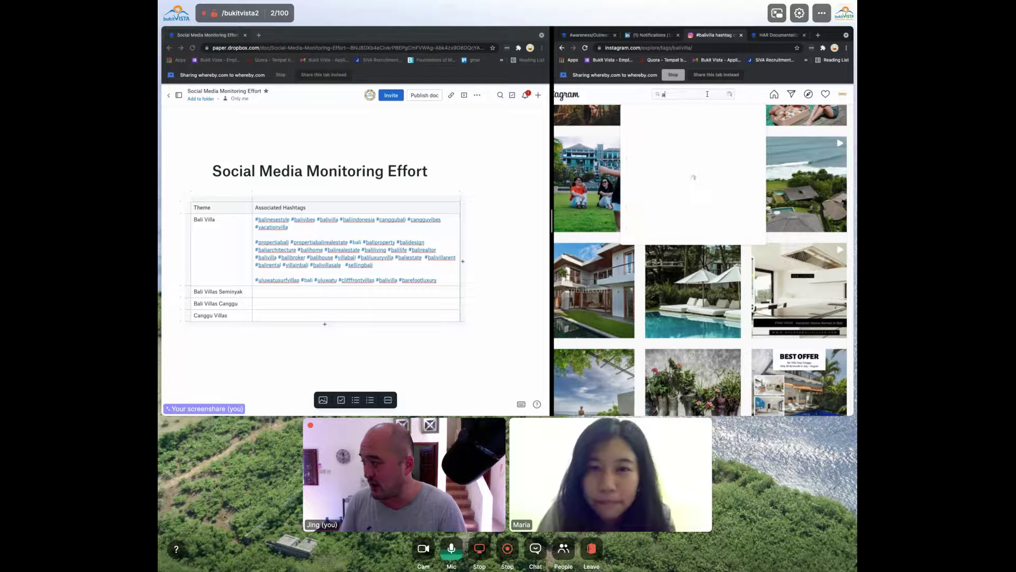
pyautogui.write('s')
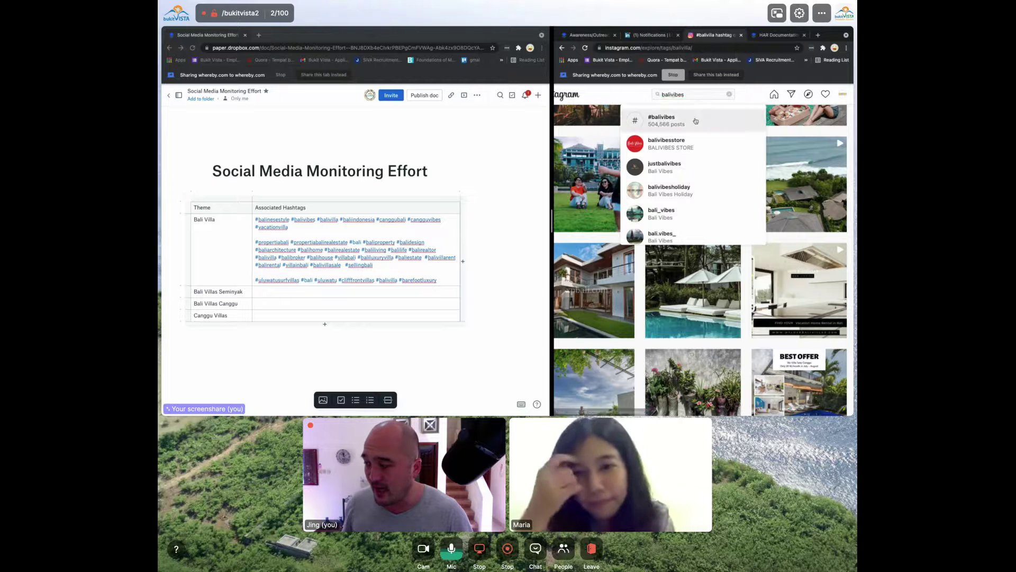
pyautogui.click(693, 132)
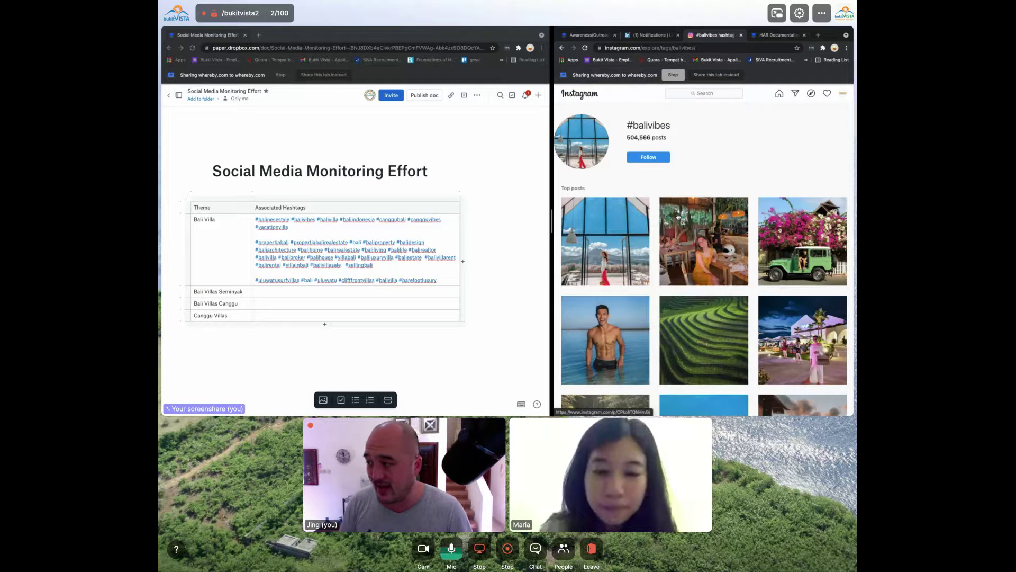
pyautogui.scroll(-2, 680, 265)
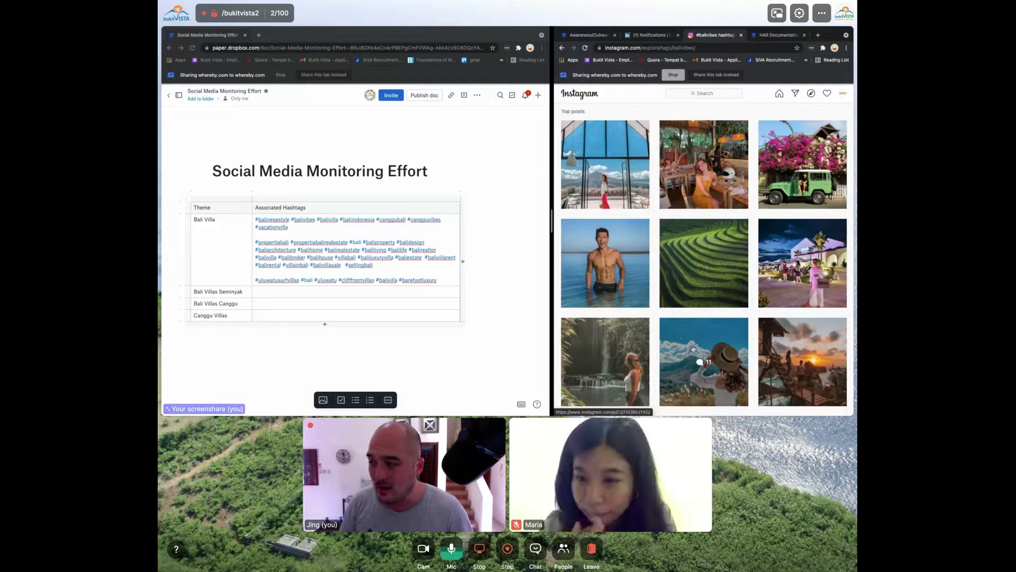
pyautogui.scroll(-3, 681, 339)
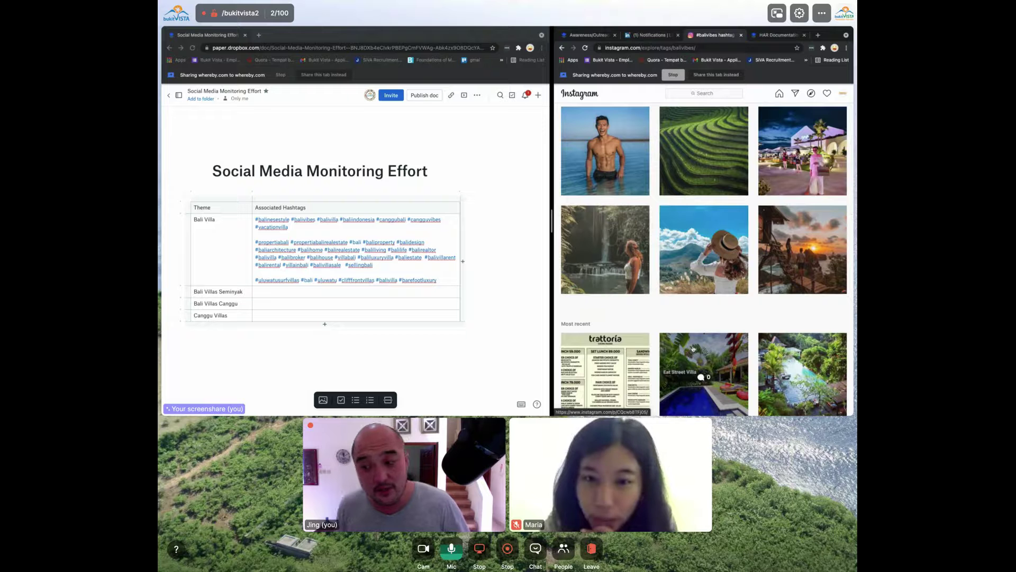
pyautogui.scroll(-2, 692, 347)
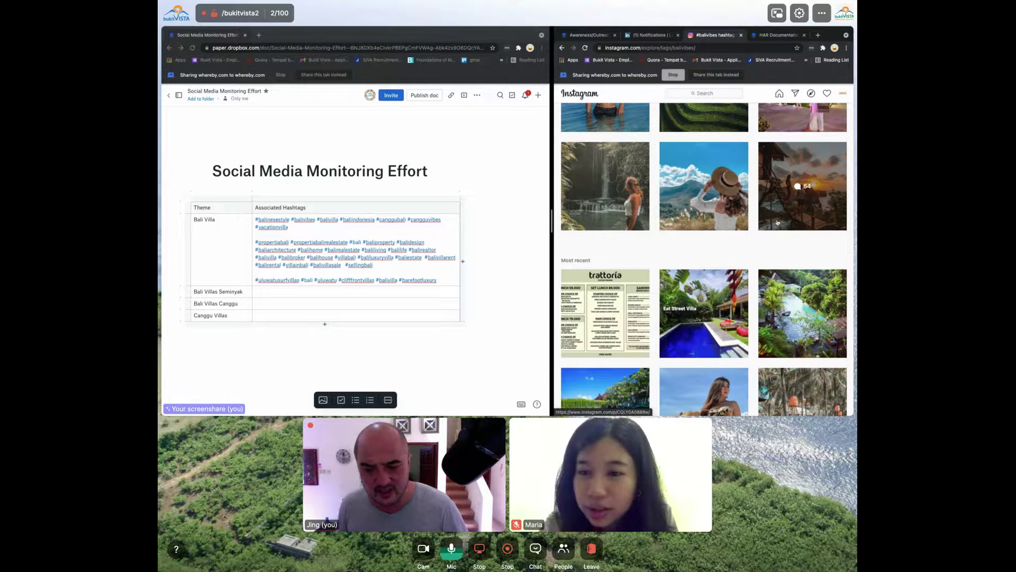
pyautogui.scroll(-1, 699, 317)
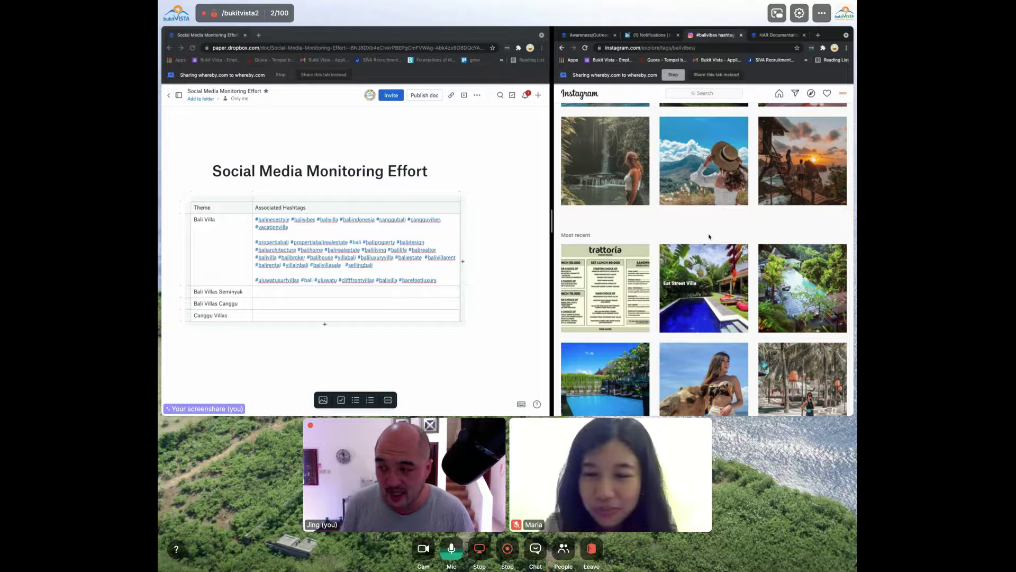
pyautogui.scroll(-5, 730, 306)
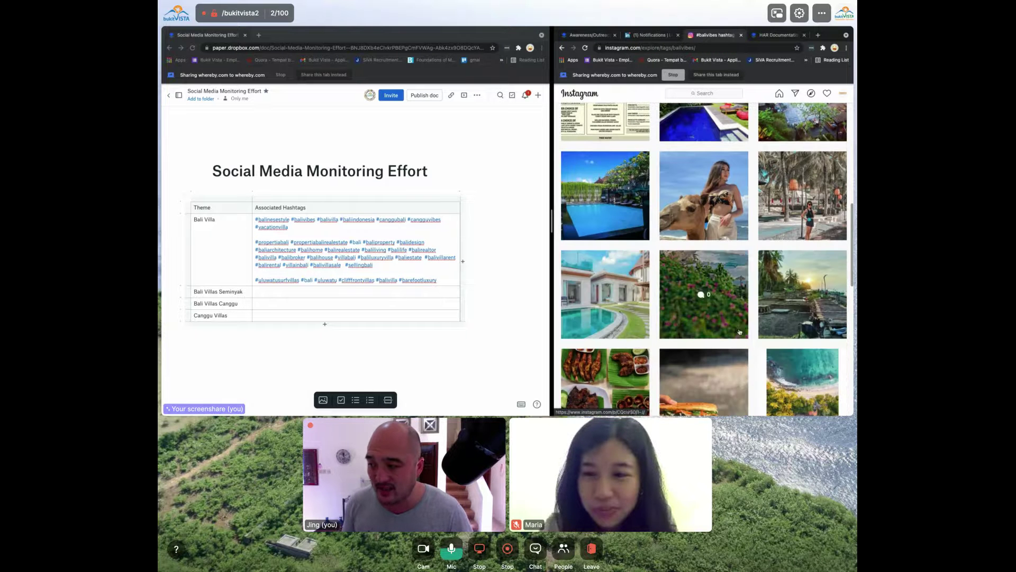
pyautogui.scroll(-4, 750, 374)
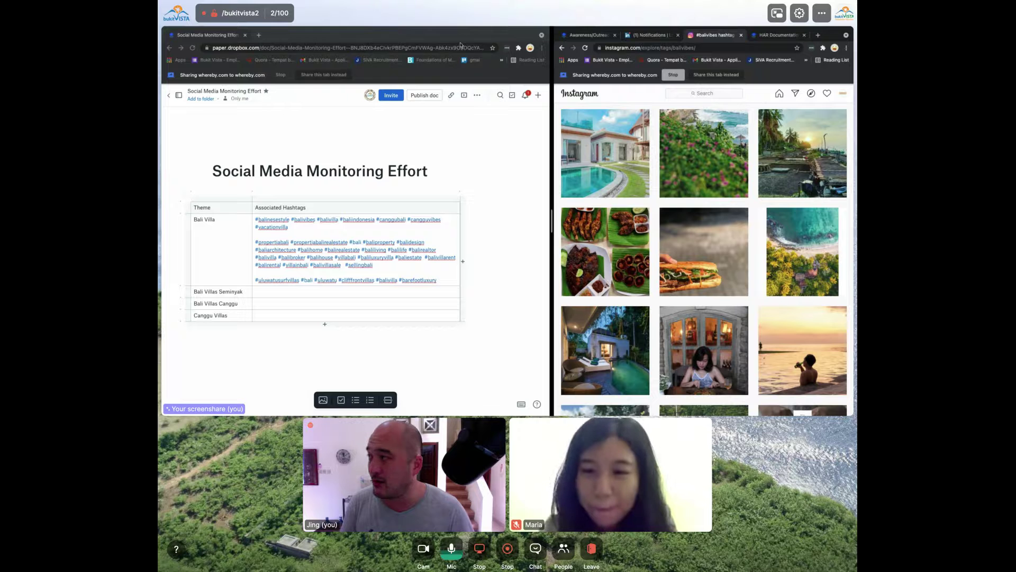
pyautogui.hotkey('ctrl', 't')
# Search the web for Hootsuite and go to its dashboard from the Hootsuite site
pyautogui.write('ho')
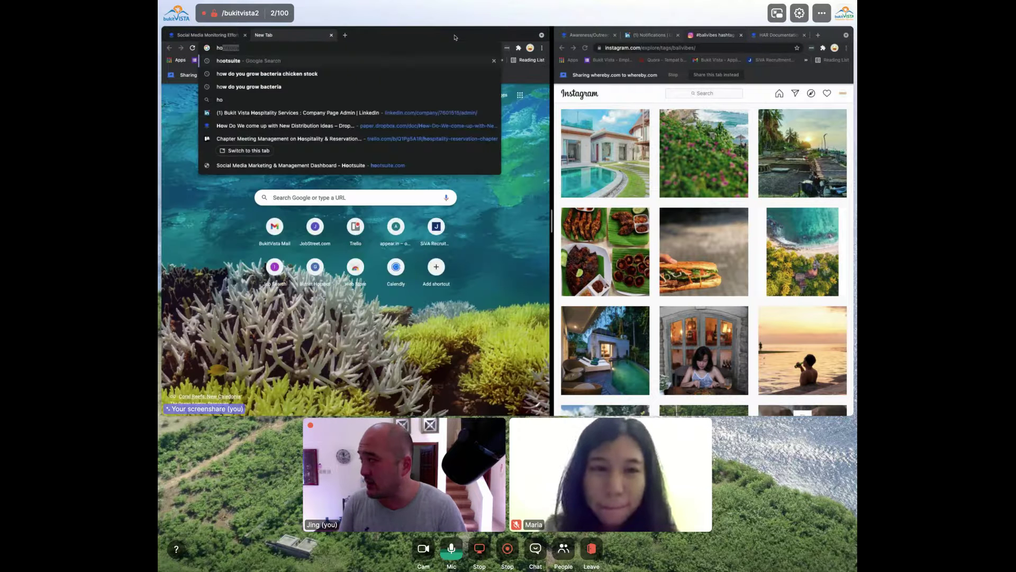
pyautogui.press('Return')
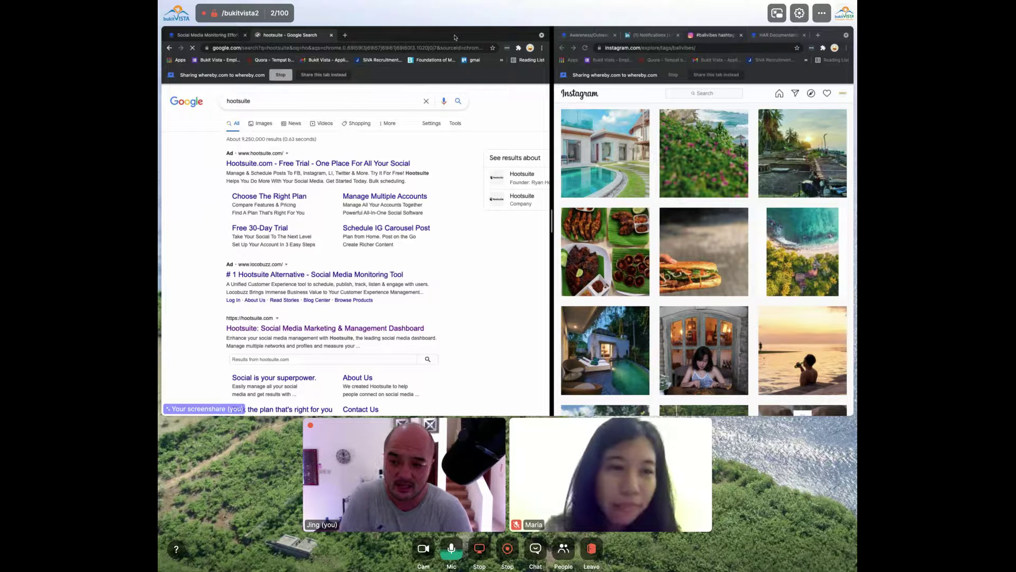
pyautogui.click(393, 326)
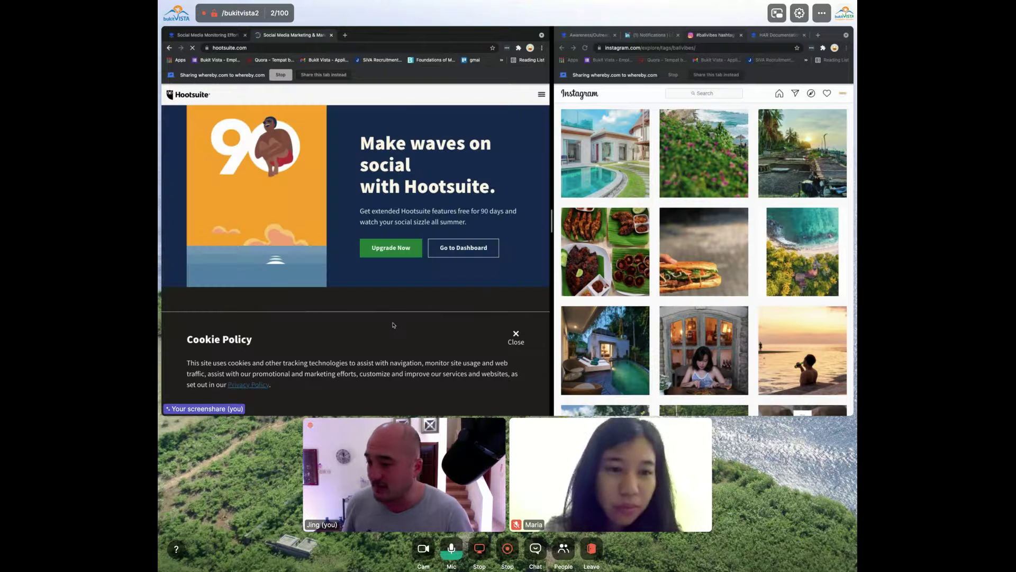
pyautogui.click(463, 254)
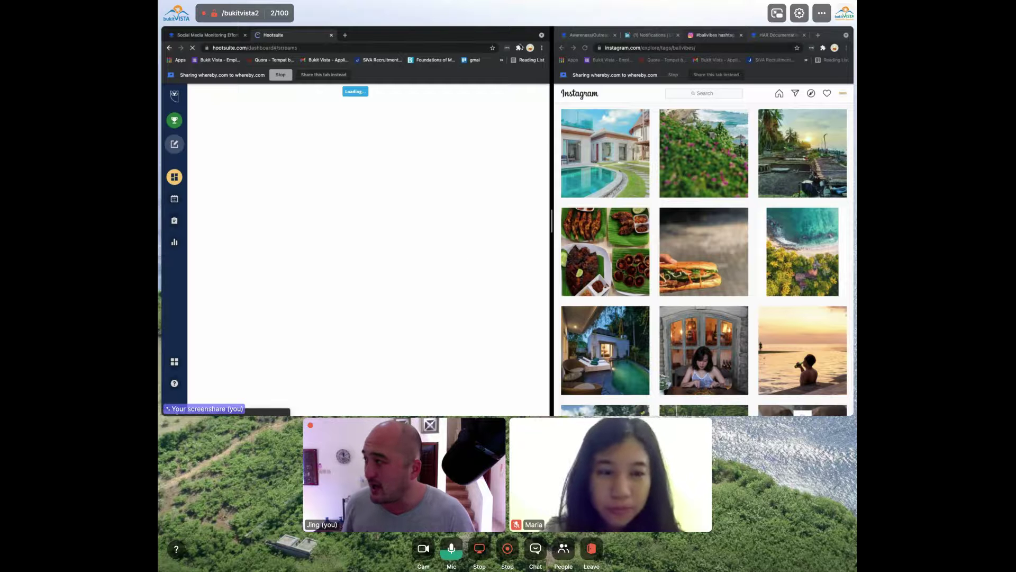
# Close the Instagram and documentation tabs and dock the Social Media Monitoring Effort doc beside Hootsuite
pyautogui.click(741, 35)
pyautogui.click(741, 35)
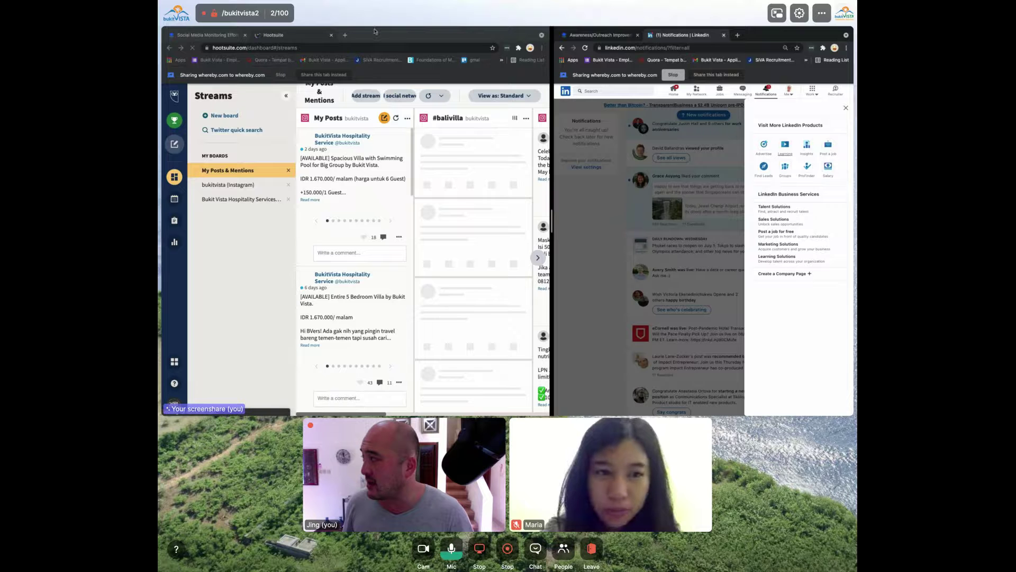
pyautogui.moveTo(208, 35); pyautogui.dragTo(641, 38)
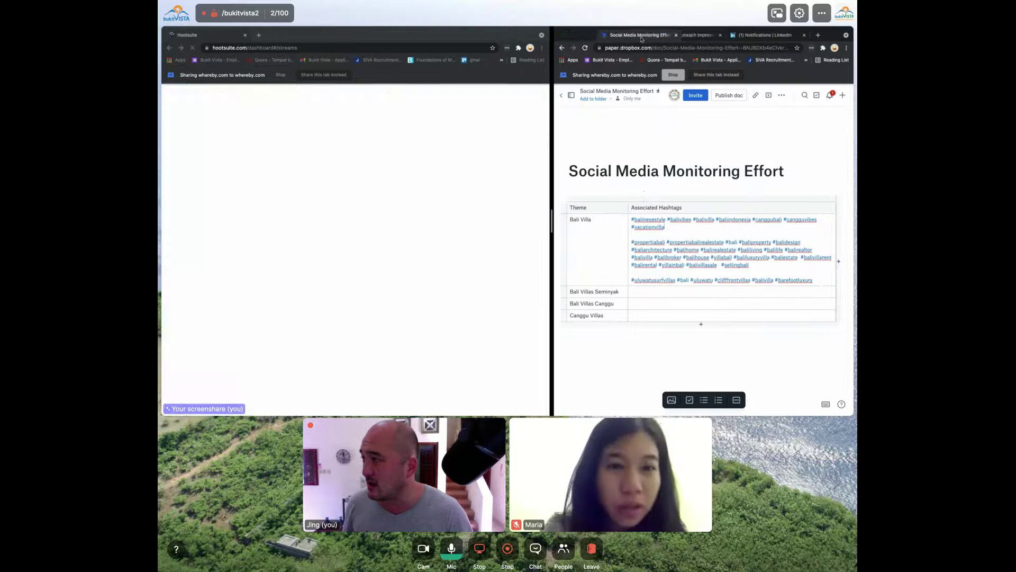
pyautogui.moveTo(553, 227); pyautogui.dragTo(672, 227)
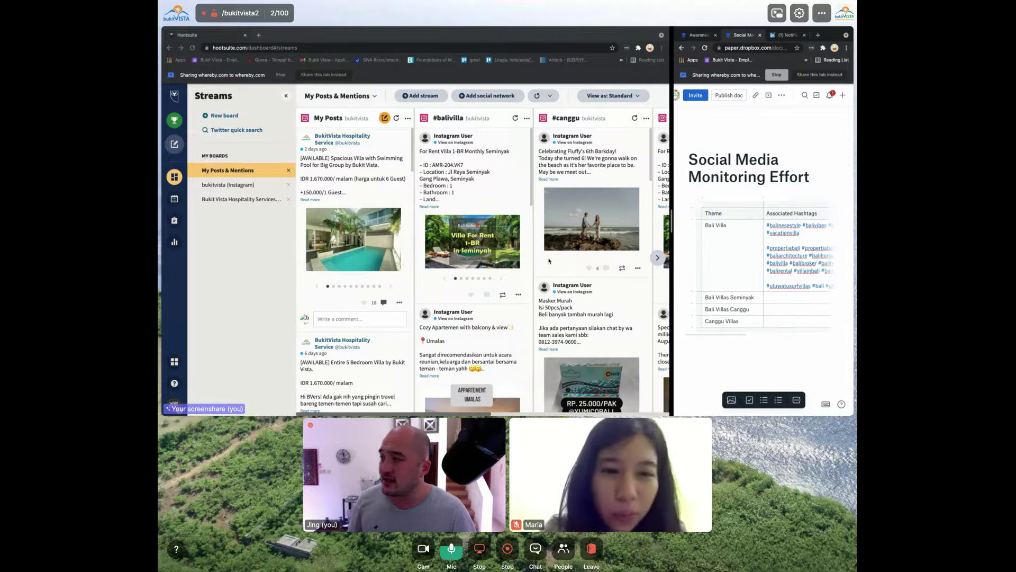
# Delete the #balivilla, #canggu, #cangguvilla and #umalas hashtag streams from the board
pyautogui.click(526, 118)
pyautogui.click(509, 174)
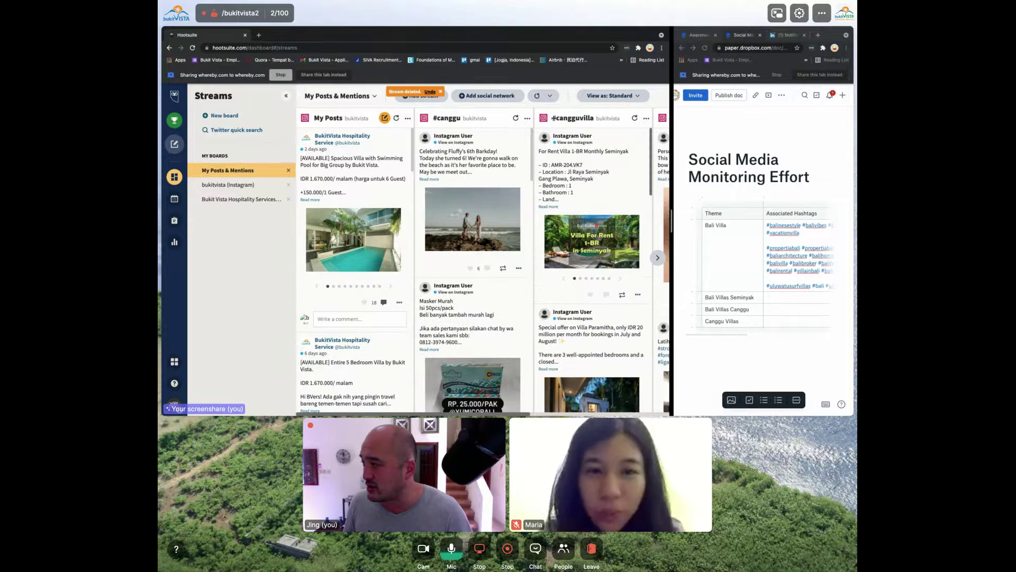
pyautogui.click(526, 118)
pyautogui.click(509, 175)
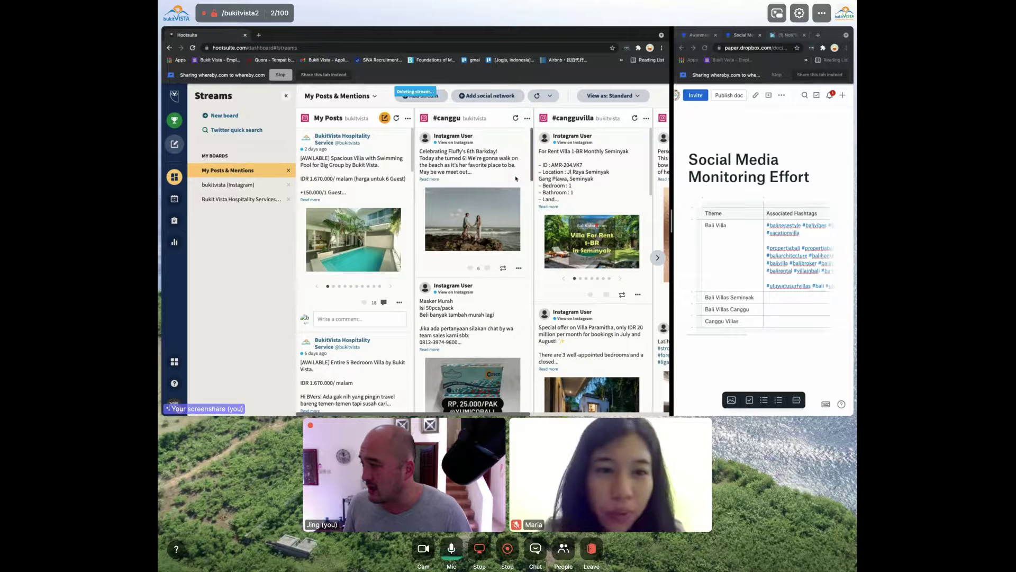
pyautogui.click(527, 118)
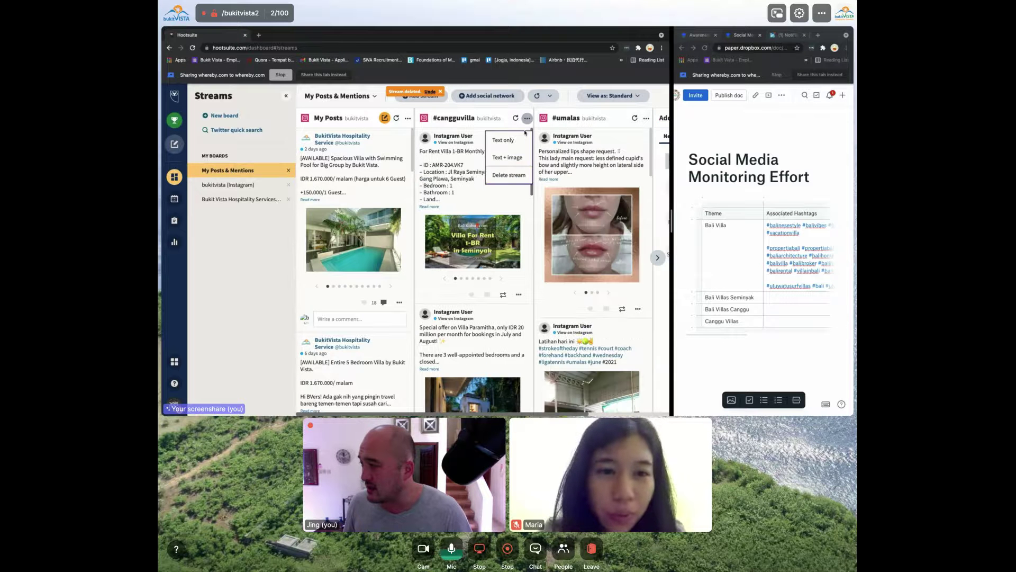
pyautogui.click(509, 174)
pyautogui.click(527, 118)
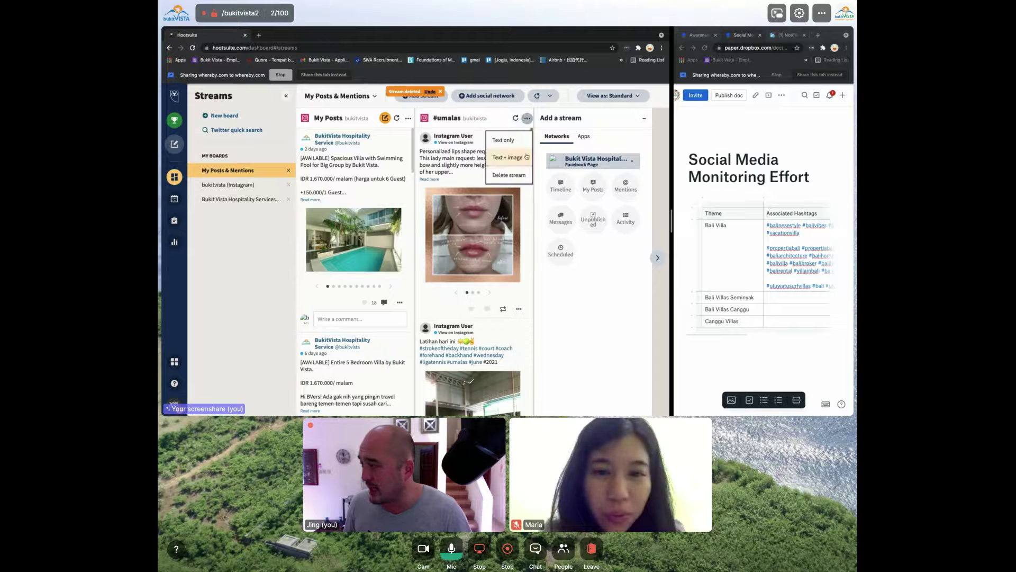
pyautogui.click(519, 172)
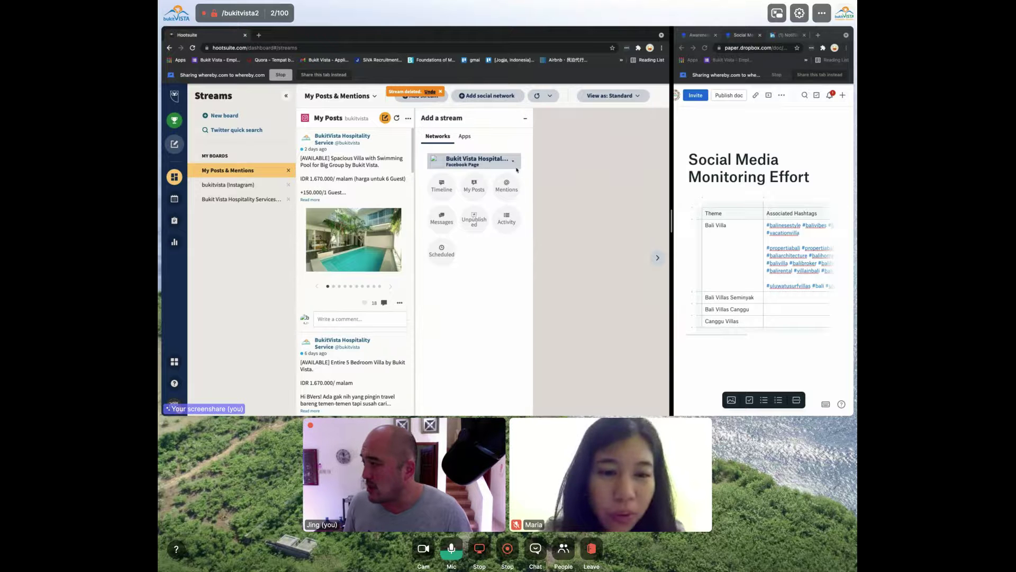
# Compare the app-based and network stream types, ending on the network list
pyautogui.click(463, 136)
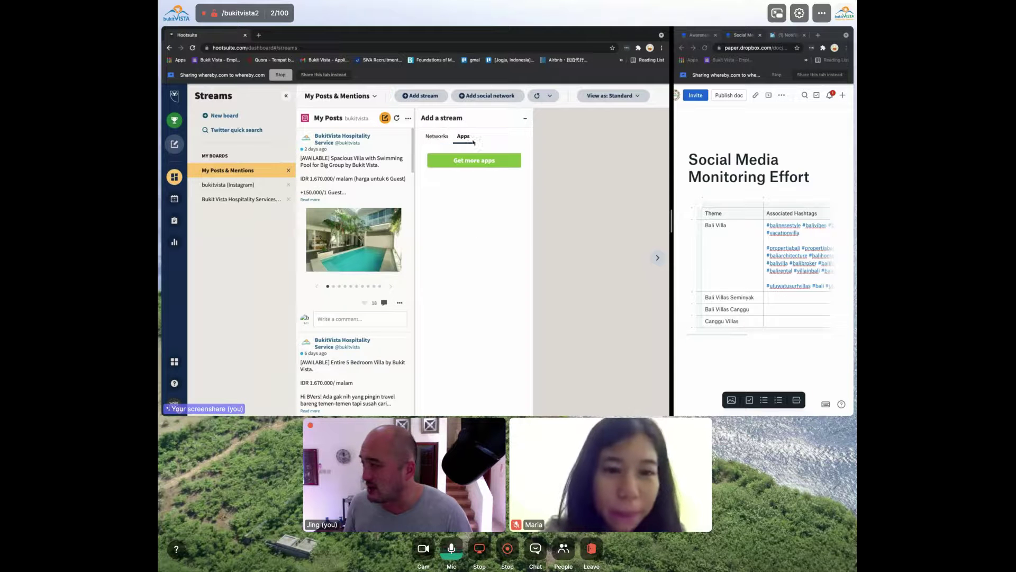
pyautogui.click(439, 136)
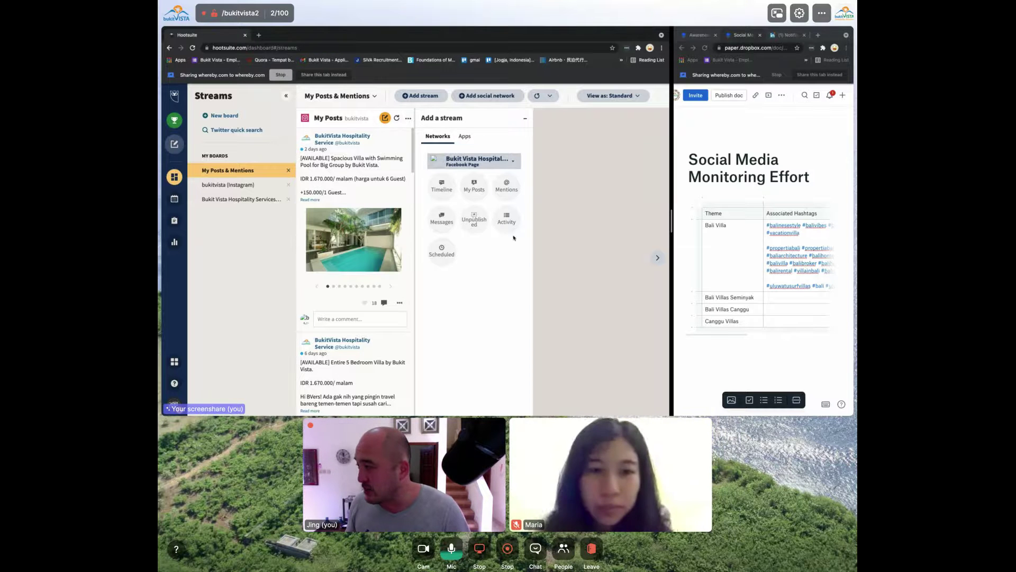
pyautogui.click(465, 137)
pyautogui.click(440, 138)
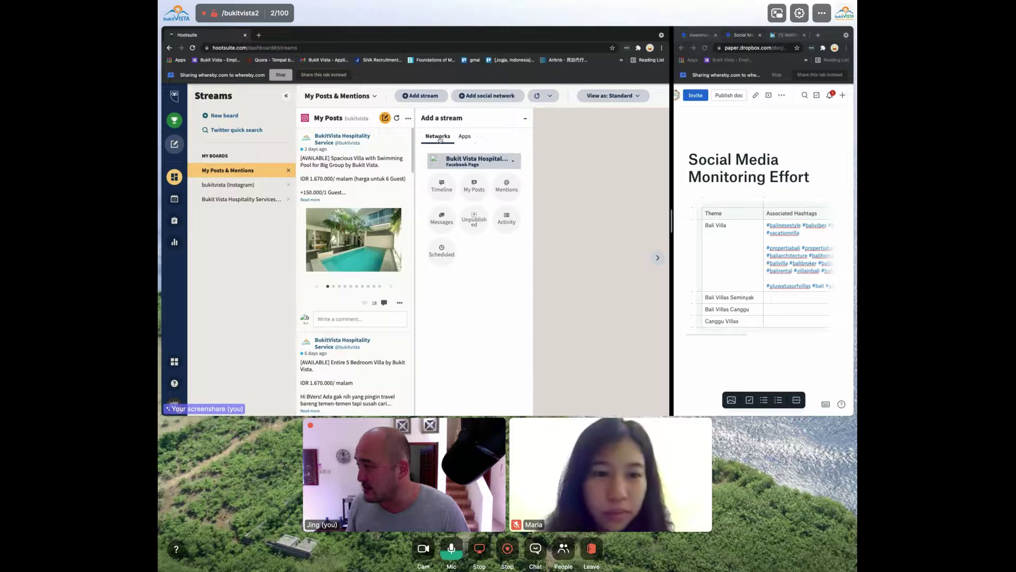
# Start linking an Instagram business account via Facebook login, then cancel and close the dialog
pyautogui.click(486, 97)
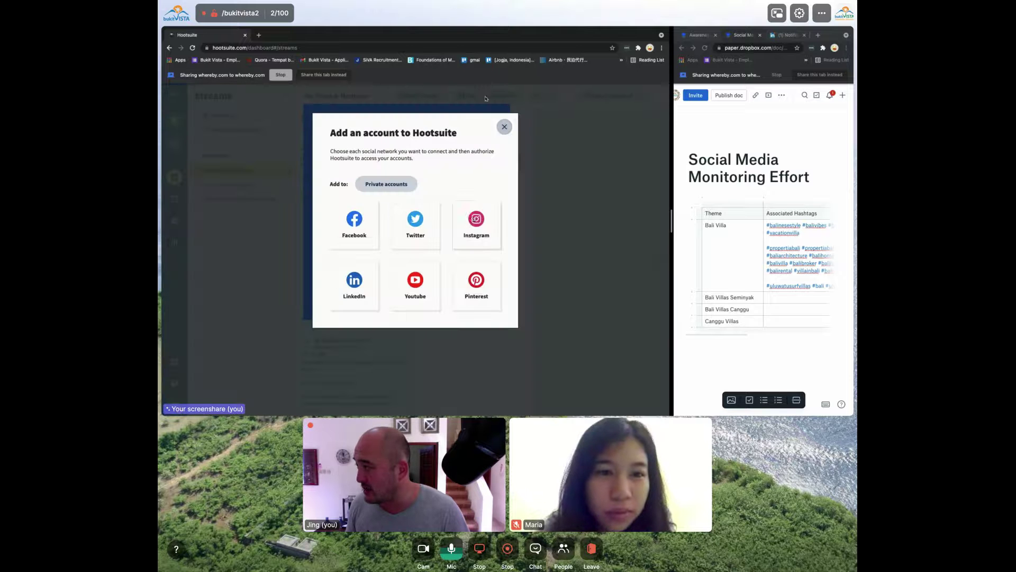
pyautogui.click(483, 232)
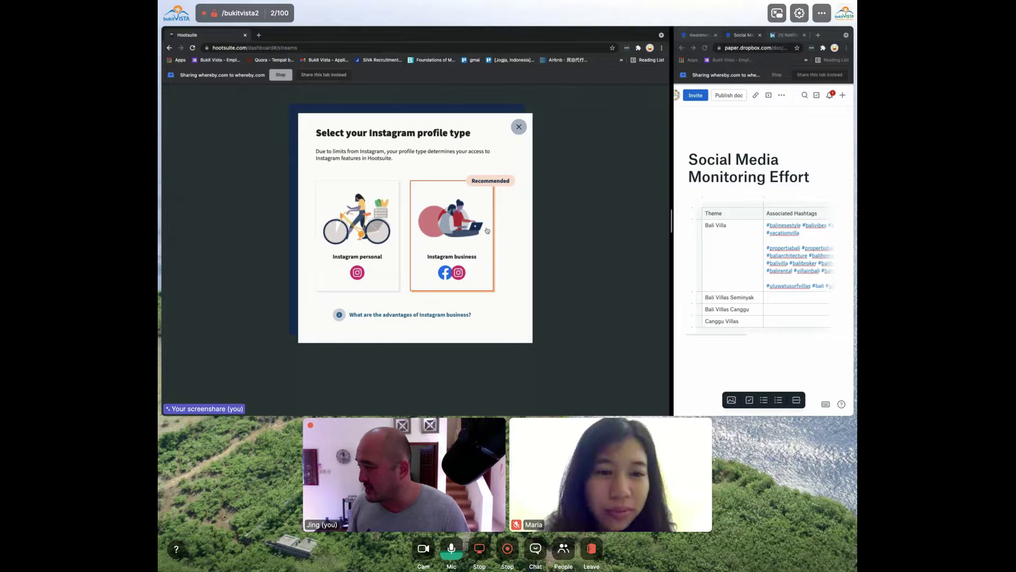
pyautogui.click(484, 230)
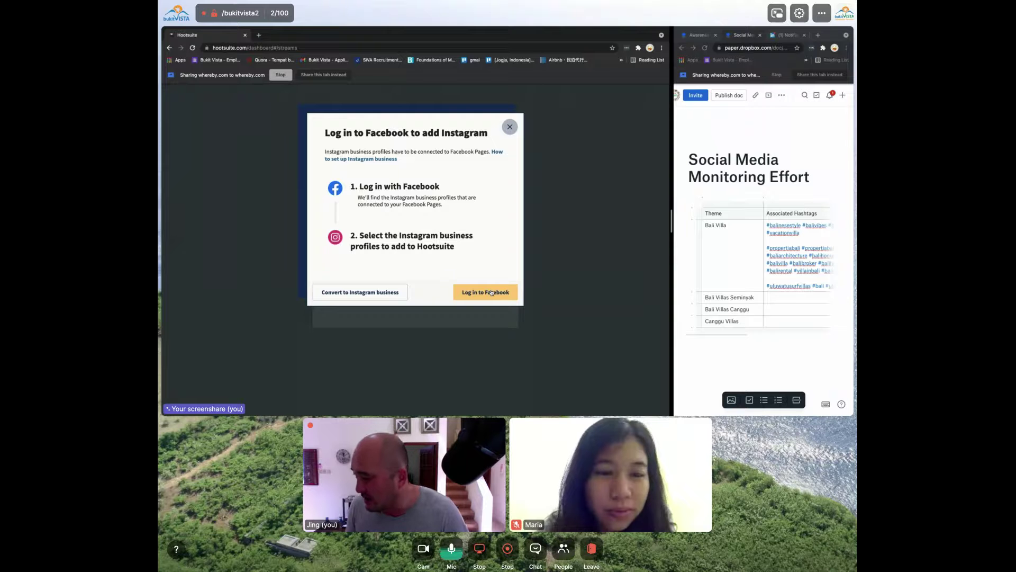
pyautogui.click(471, 294)
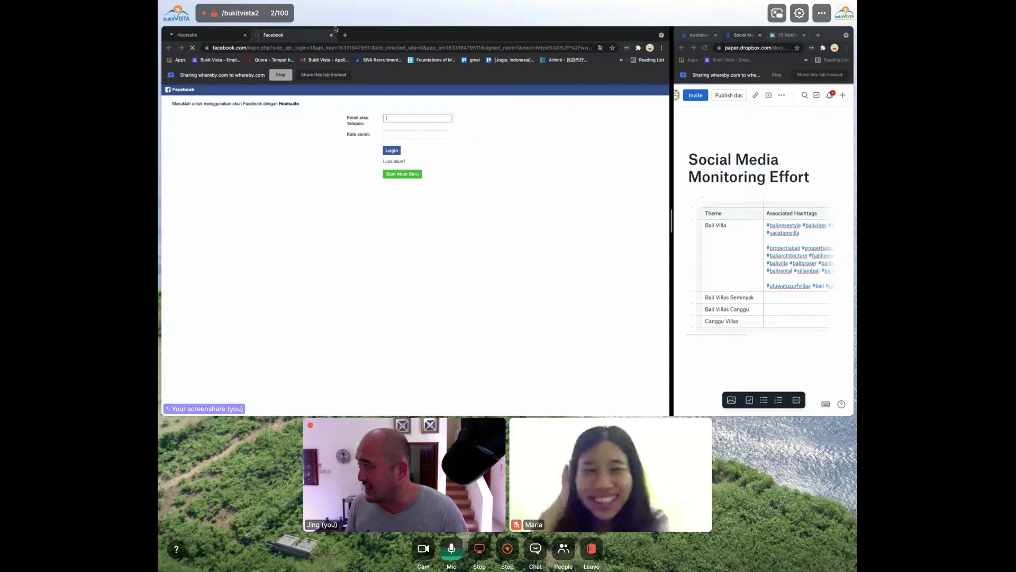
pyautogui.click(331, 36)
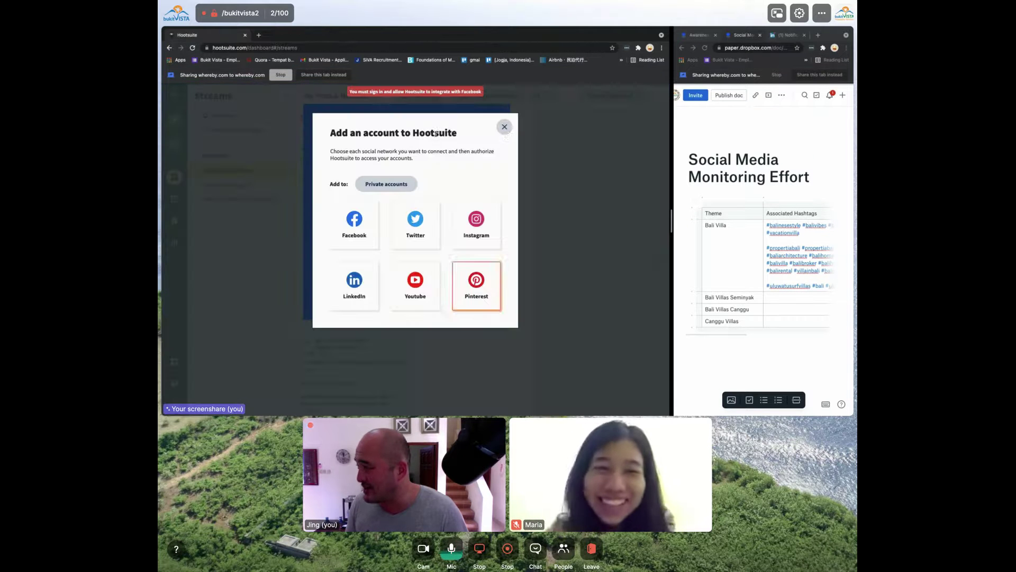
pyautogui.click(504, 129)
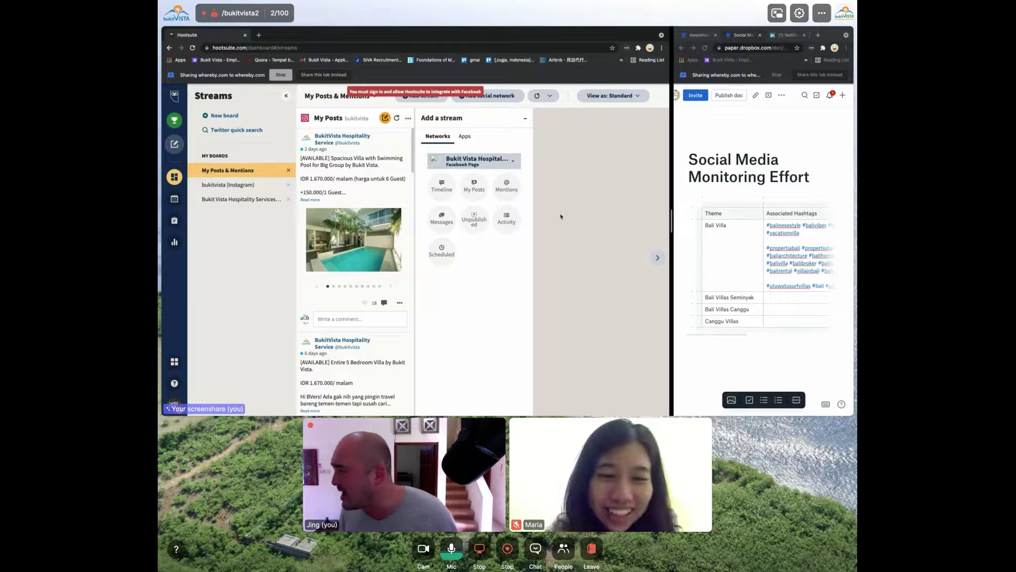
# Begin a hashtag stream for the bukitvista Instagram Business account, then cancel the form
pyautogui.click(509, 161)
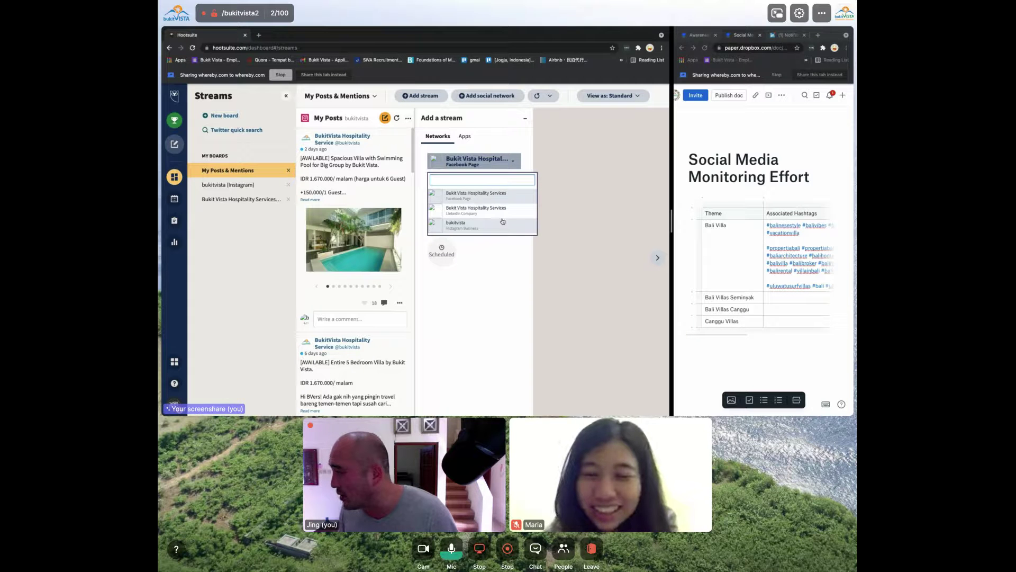
pyautogui.click(504, 222)
pyautogui.click(505, 186)
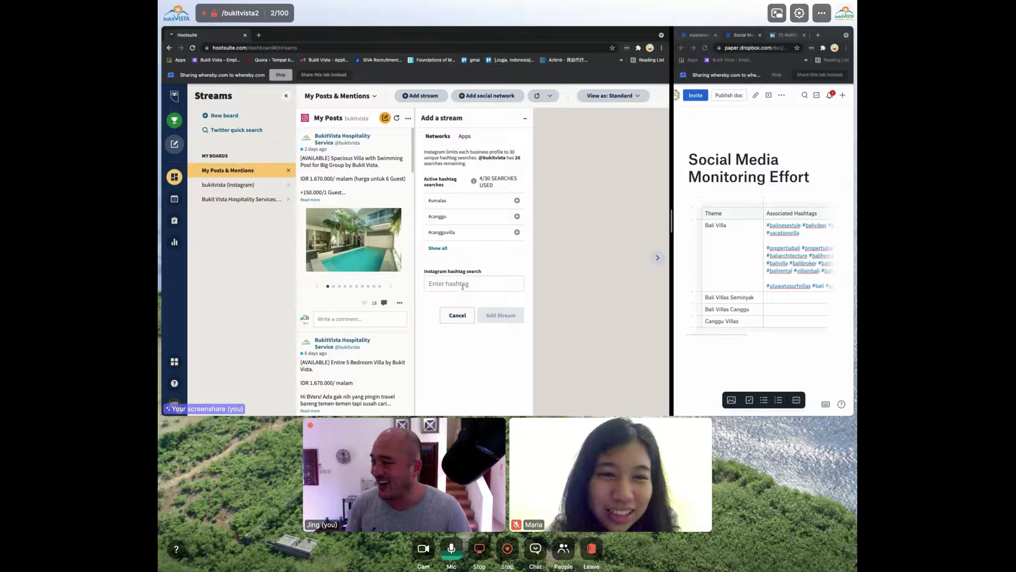
pyautogui.click(463, 283)
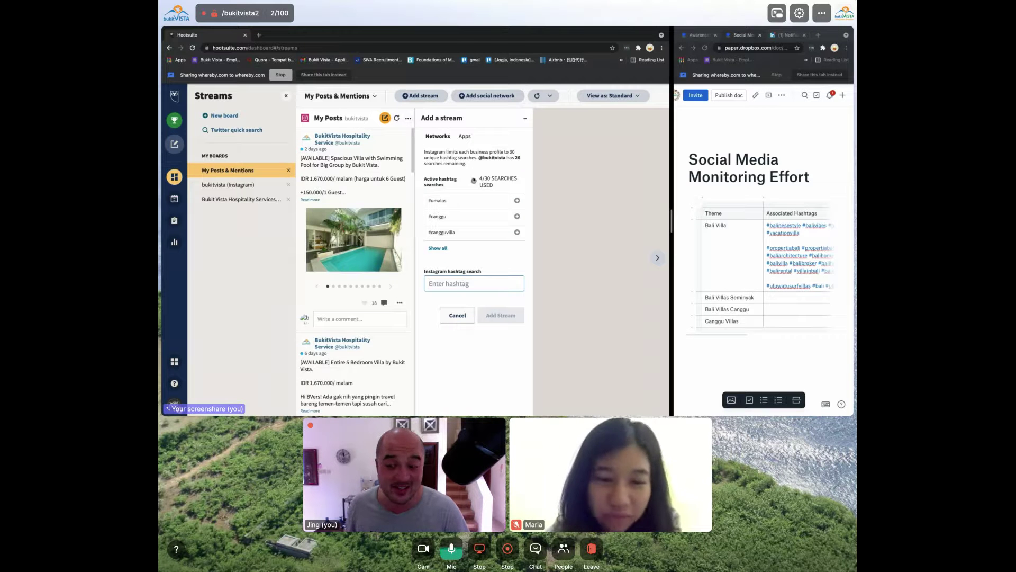
pyautogui.click(469, 315)
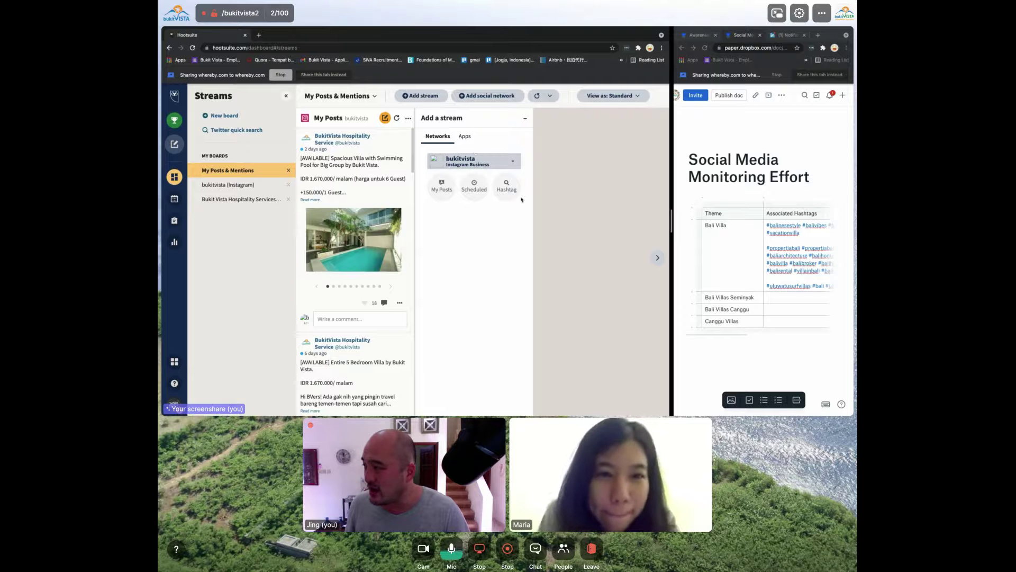
# Reopen the hashtag stream form, paste balinesestyle from the document, and add the stream
pyautogui.click(492, 162)
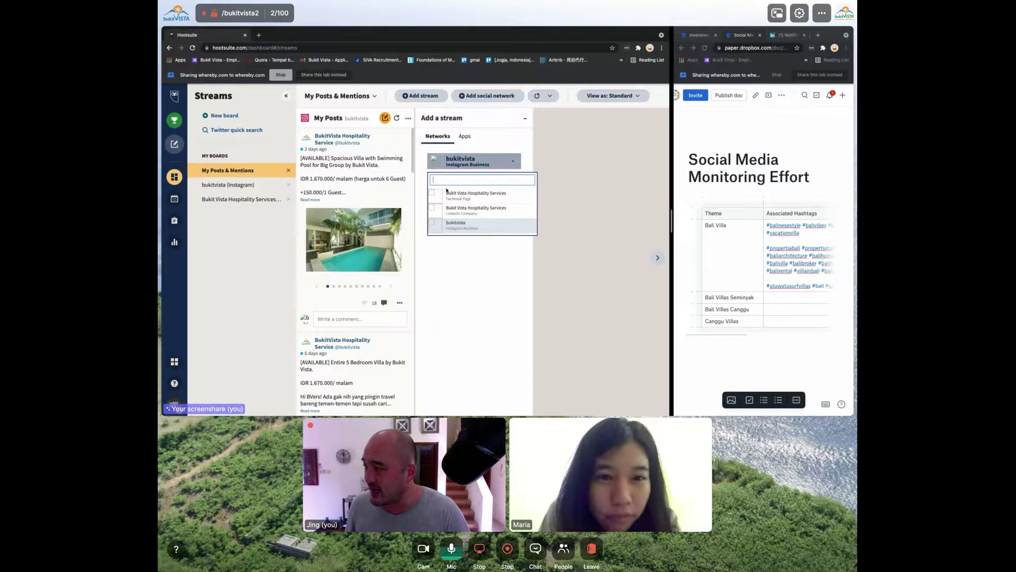
pyautogui.click(481, 227)
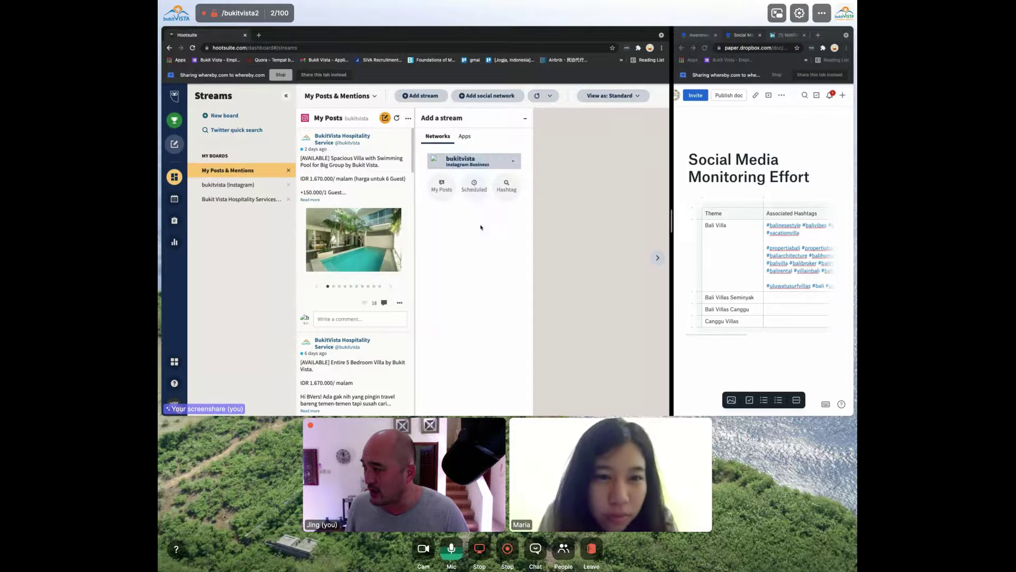
pyautogui.click(506, 185)
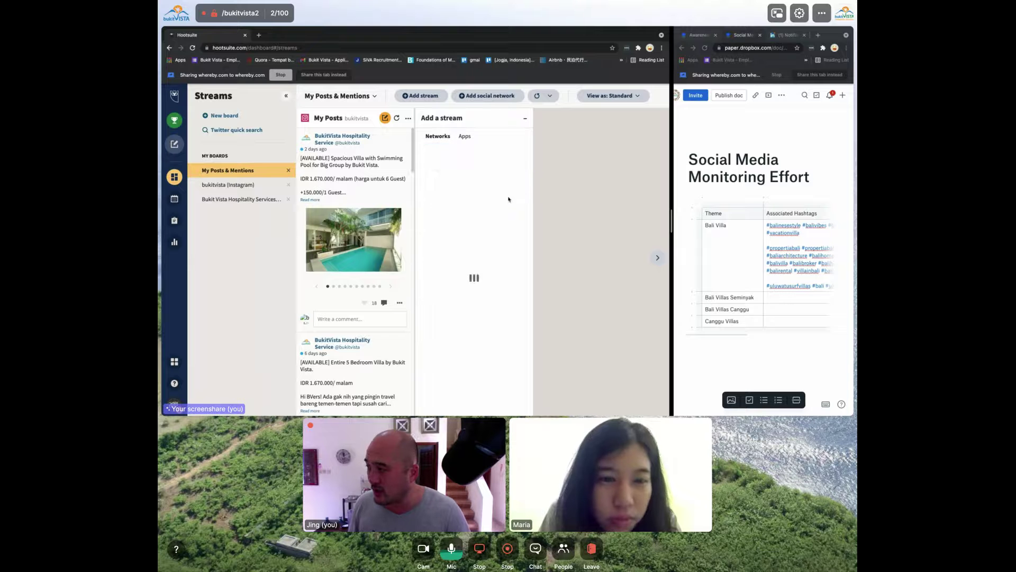
pyautogui.click(471, 281)
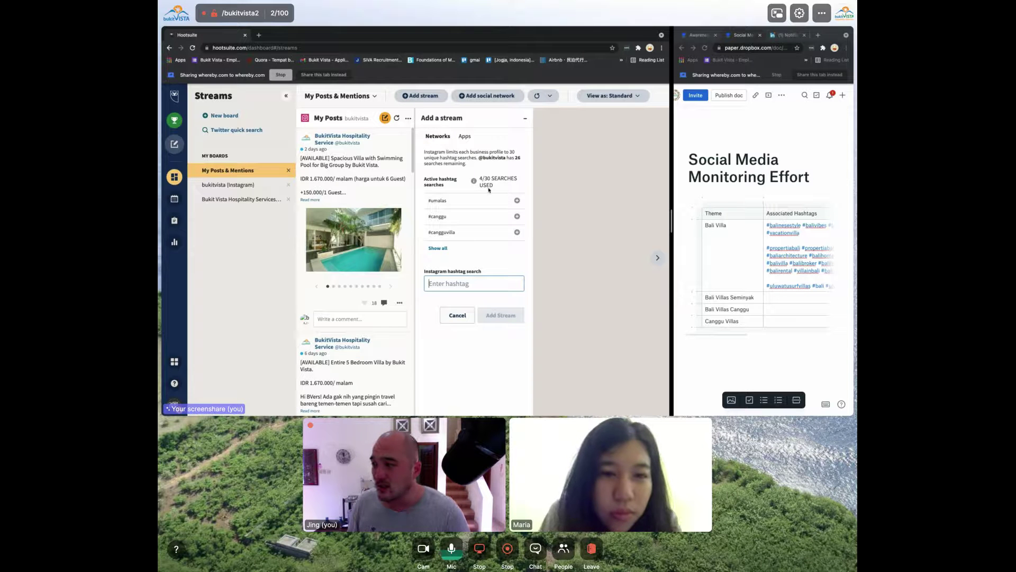
pyautogui.click(801, 230)
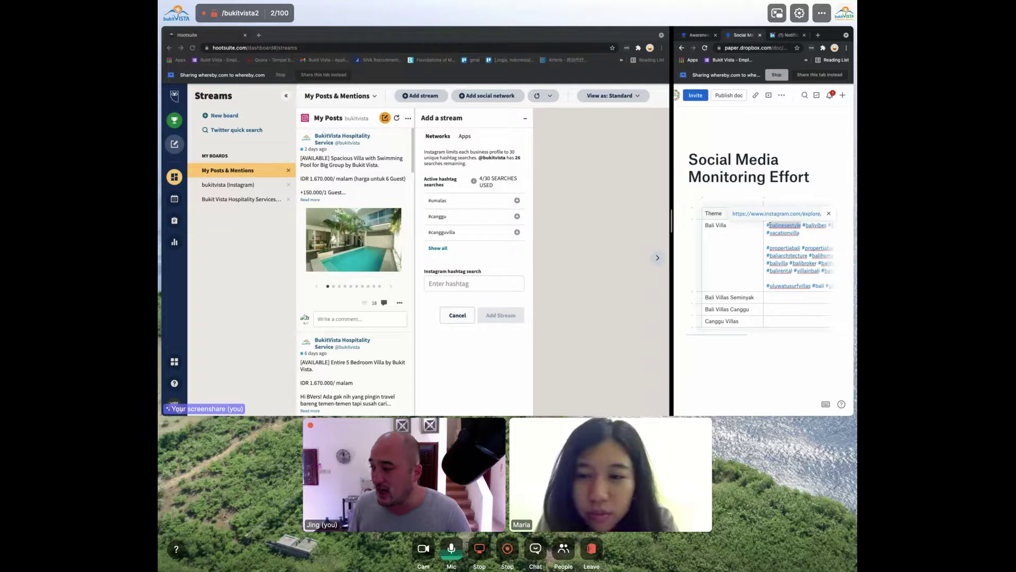
pyautogui.click(464, 282)
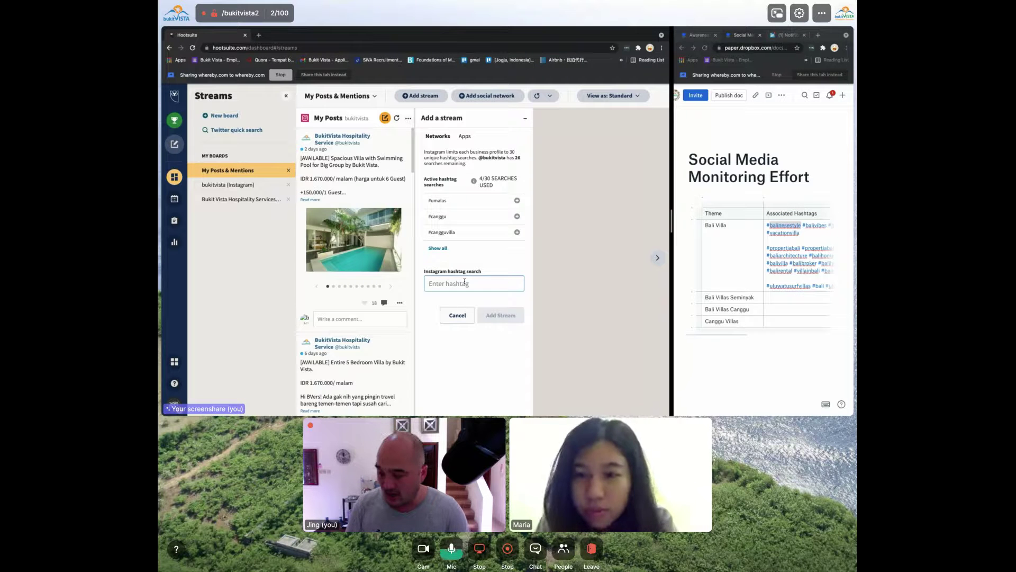
pyautogui.write('balinesestyle')
pyautogui.click(491, 318)
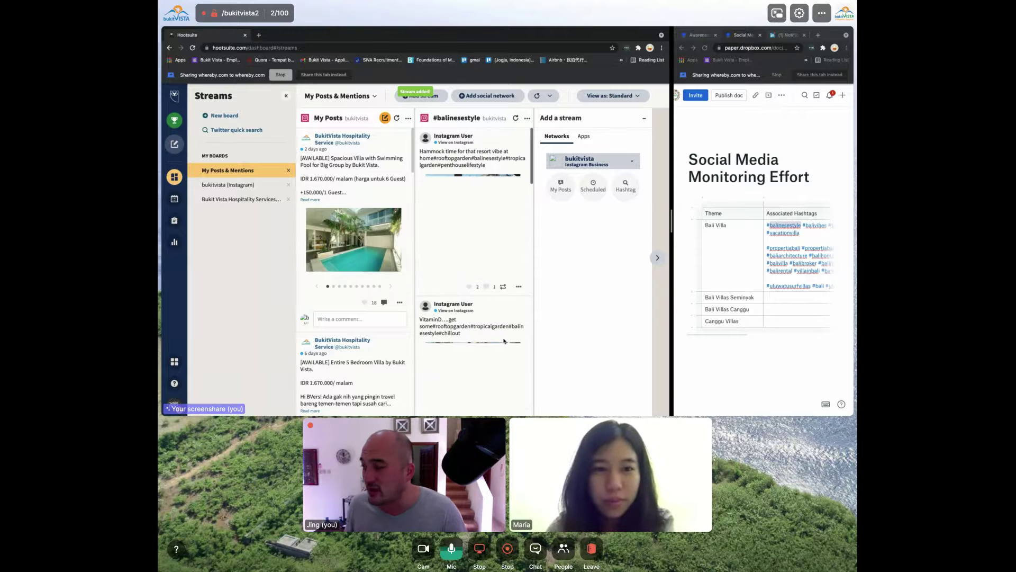
pyautogui.scroll(-10, 492, 238)
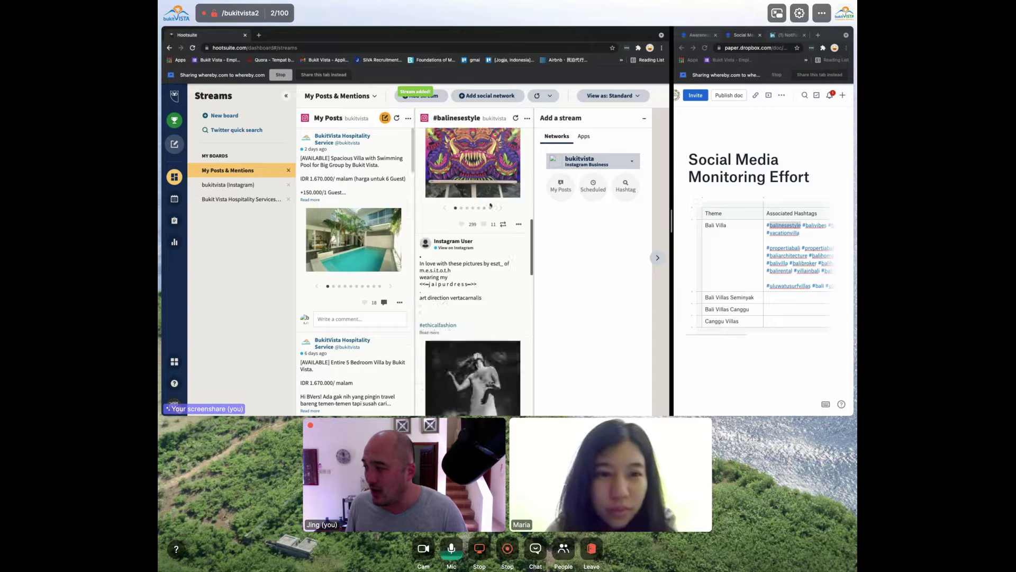
pyautogui.scroll(10, 490, 206)
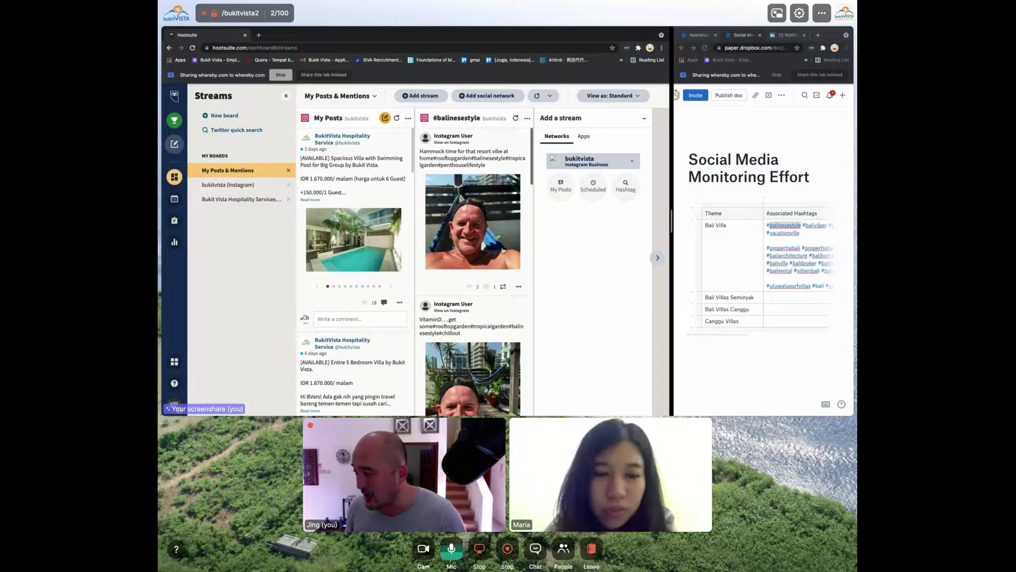
pyautogui.scroll(5, 486, 287)
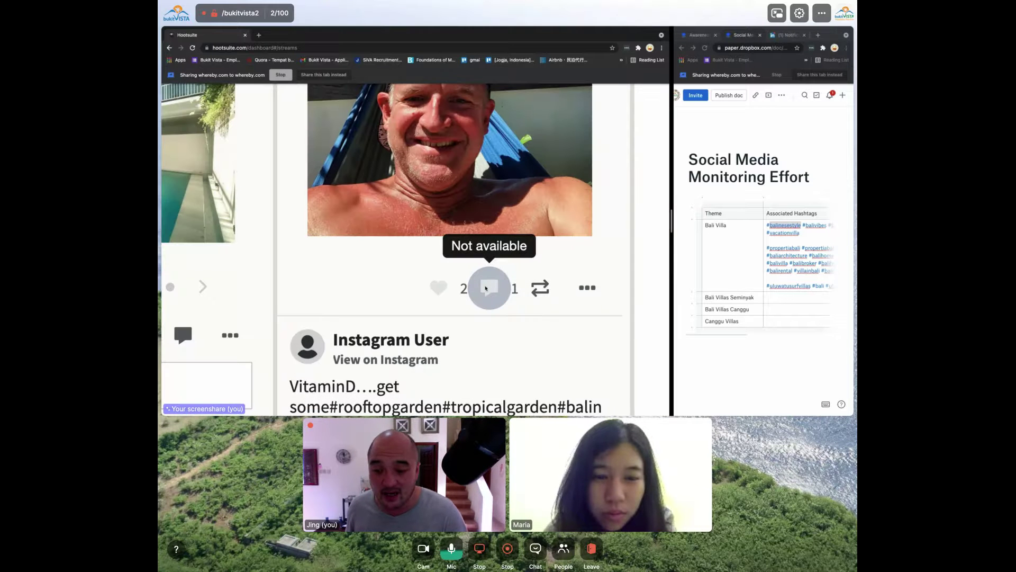
pyautogui.scroll(-2, 486, 288)
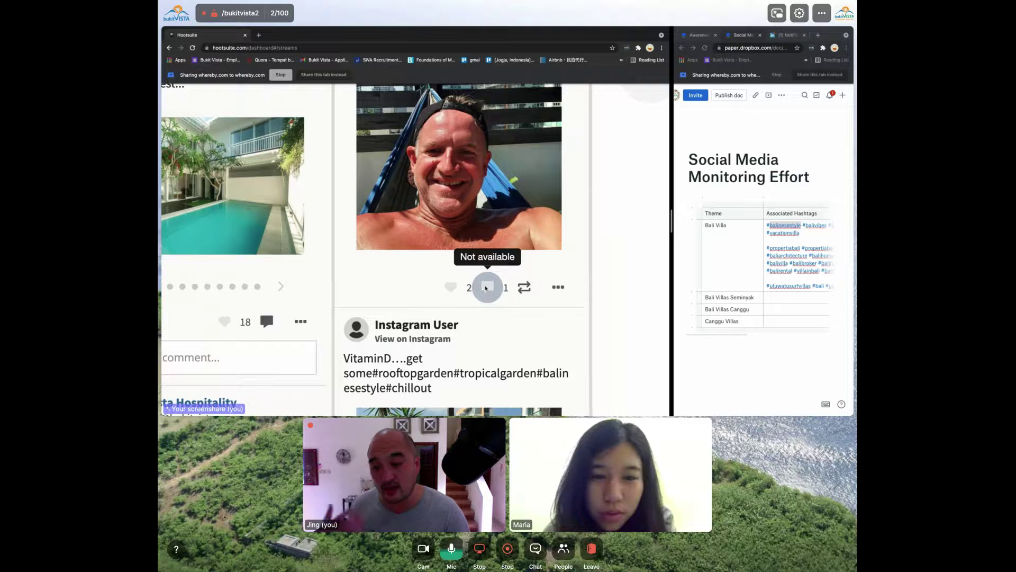
pyautogui.scroll(-3, 486, 288)
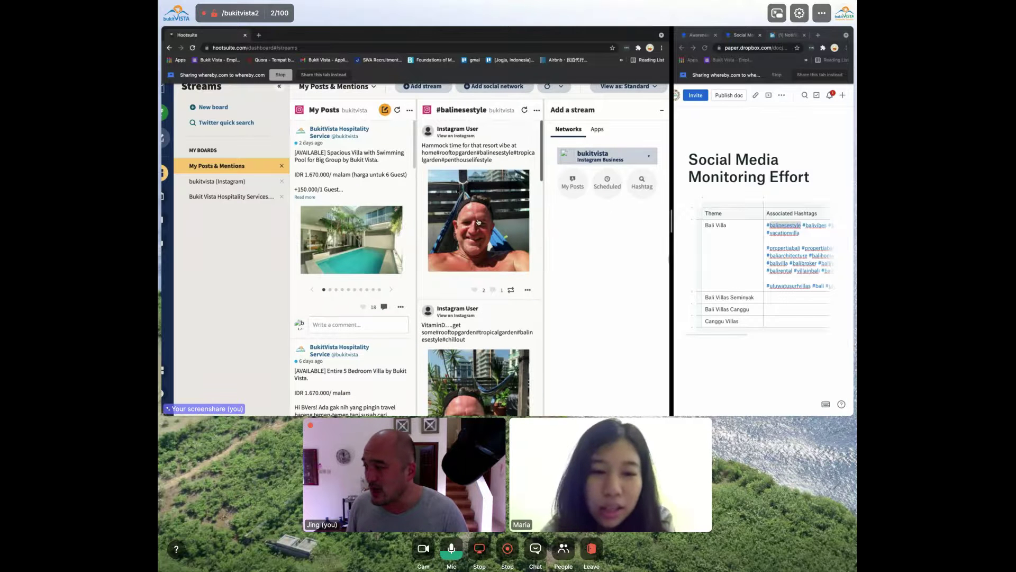
pyautogui.scroll(-10, 479, 222)
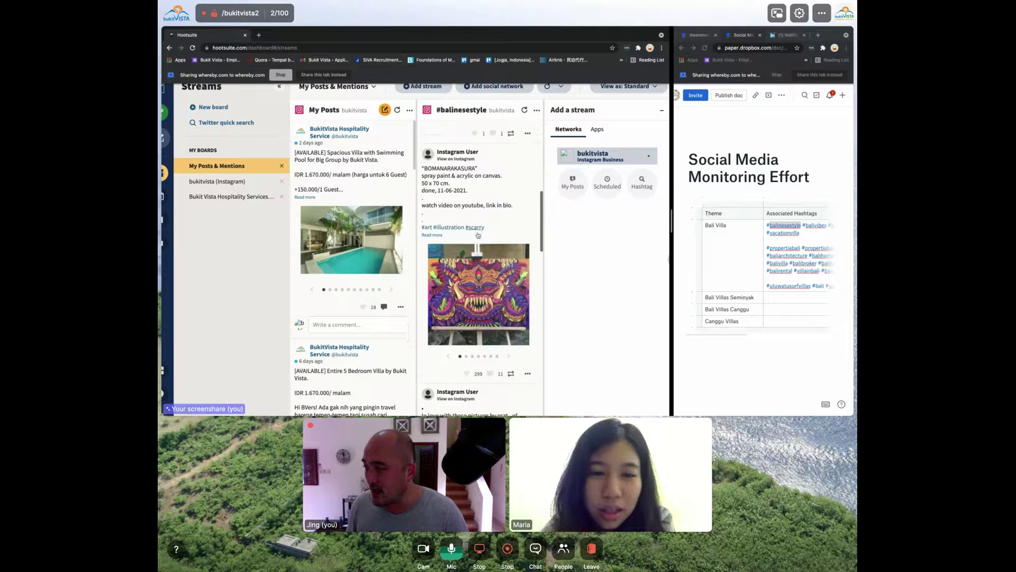
pyautogui.scroll(-1, 478, 235)
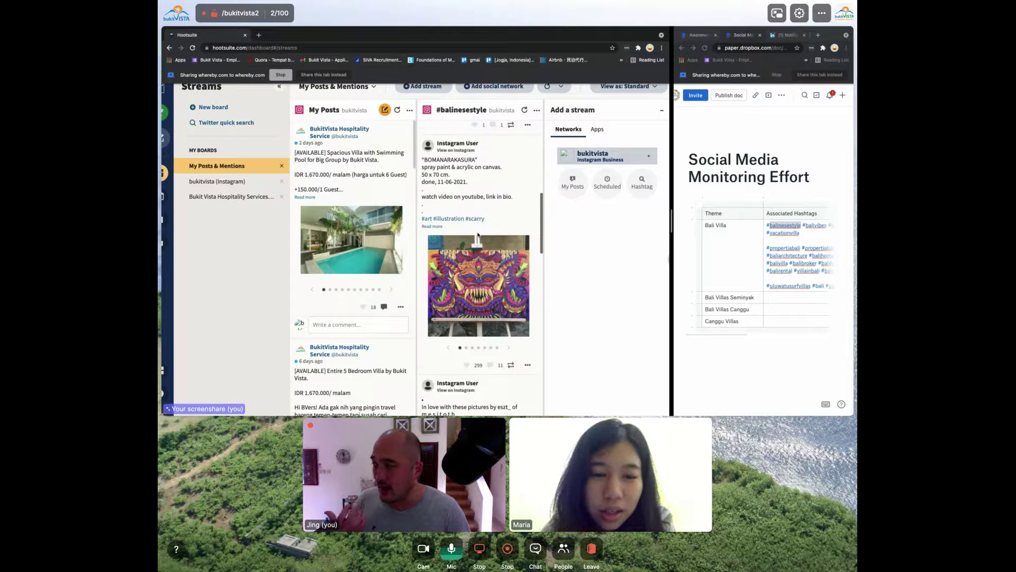
pyautogui.scroll(-3, 478, 235)
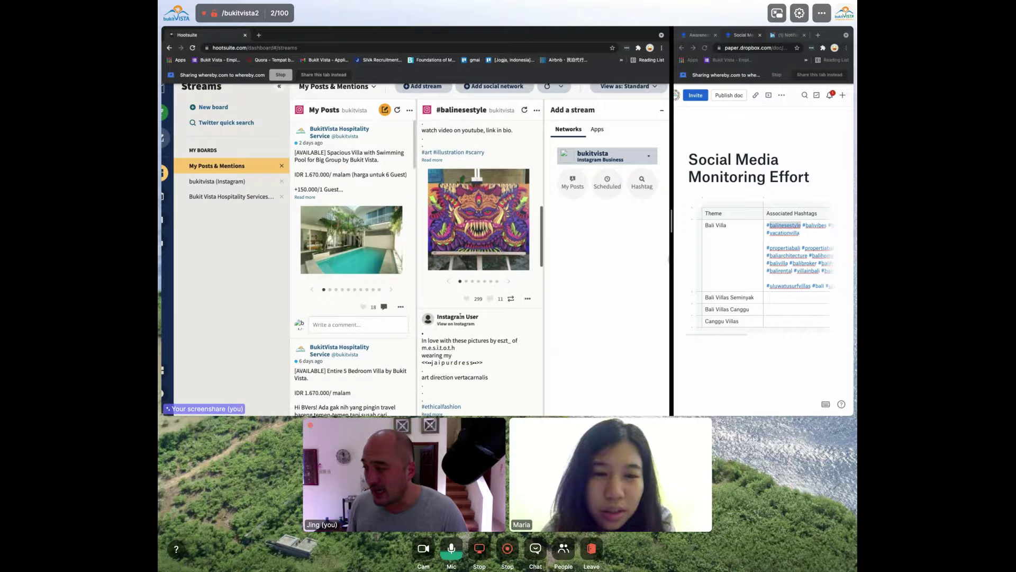
# View the painting post's images in the enlarged gallery, then close it
pyautogui.click(523, 223)
pyautogui.click(570, 251)
pyautogui.click(570, 250)
pyautogui.click(571, 250)
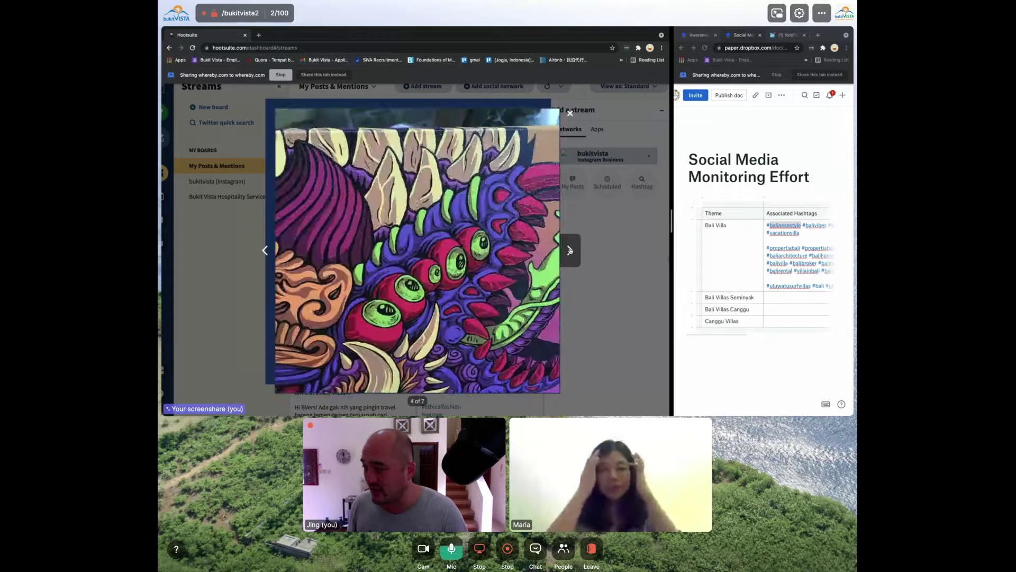
pyautogui.click(570, 251)
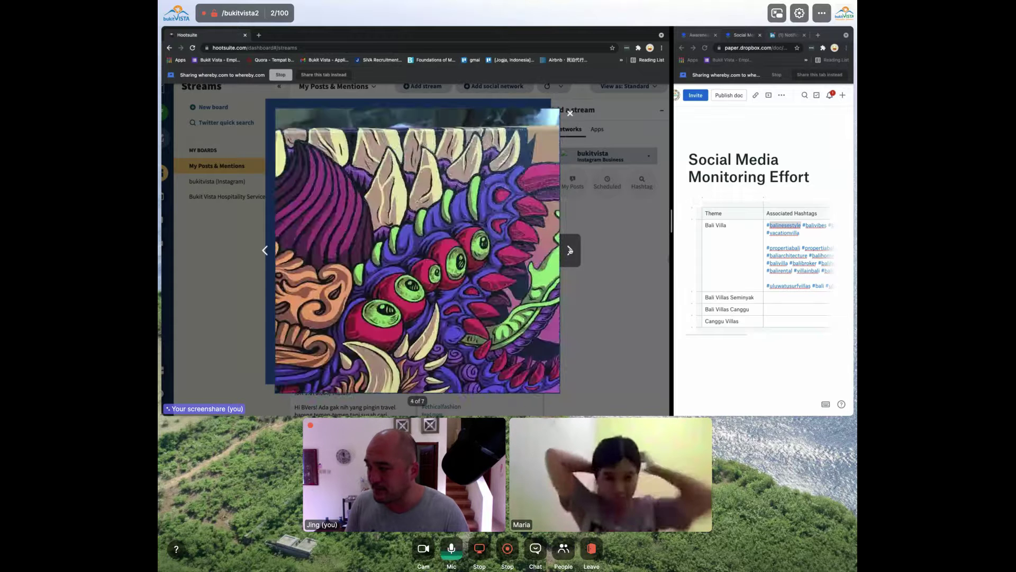
pyautogui.press('Escape')
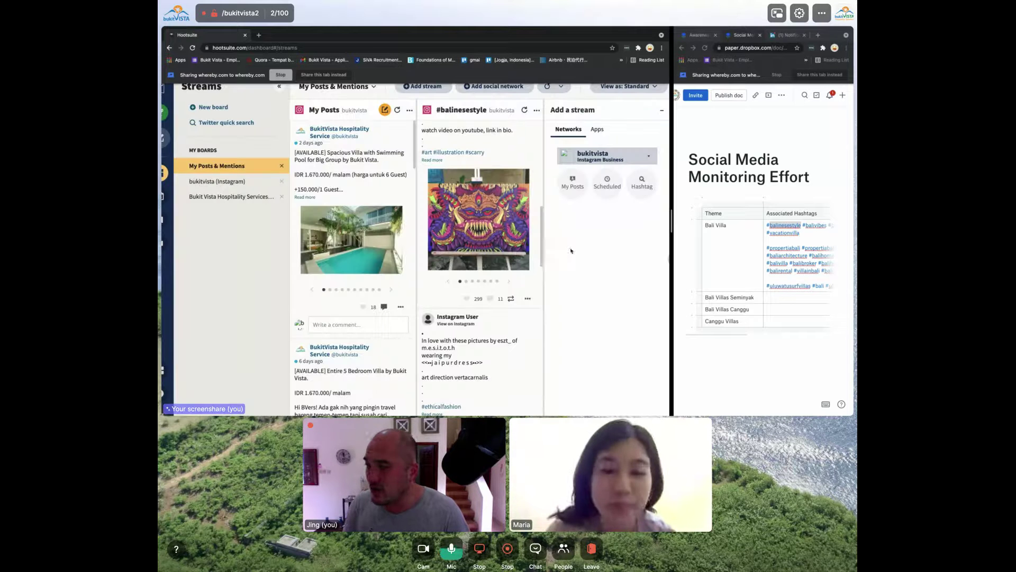
pyautogui.click(466, 231)
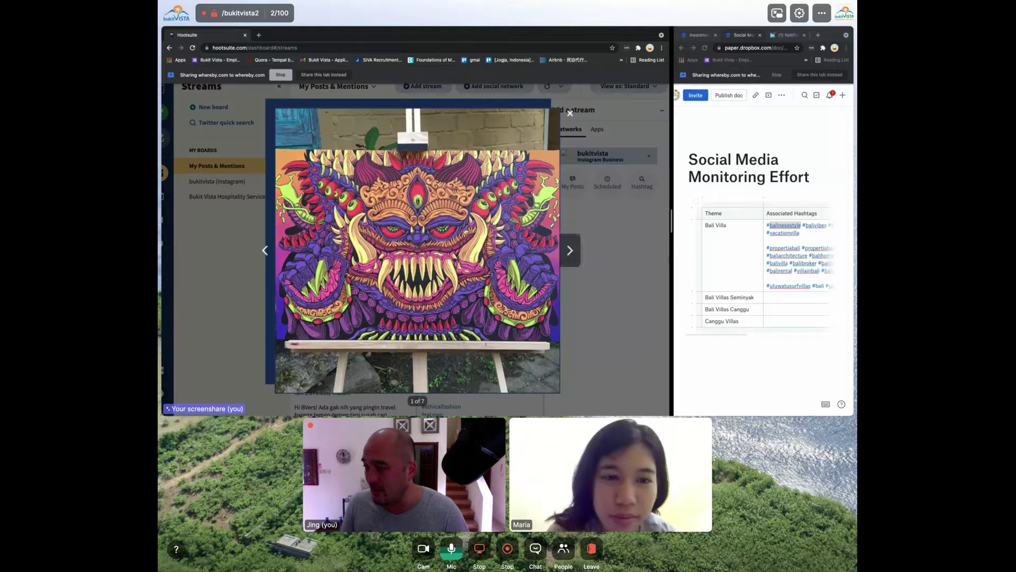
pyautogui.press('Escape')
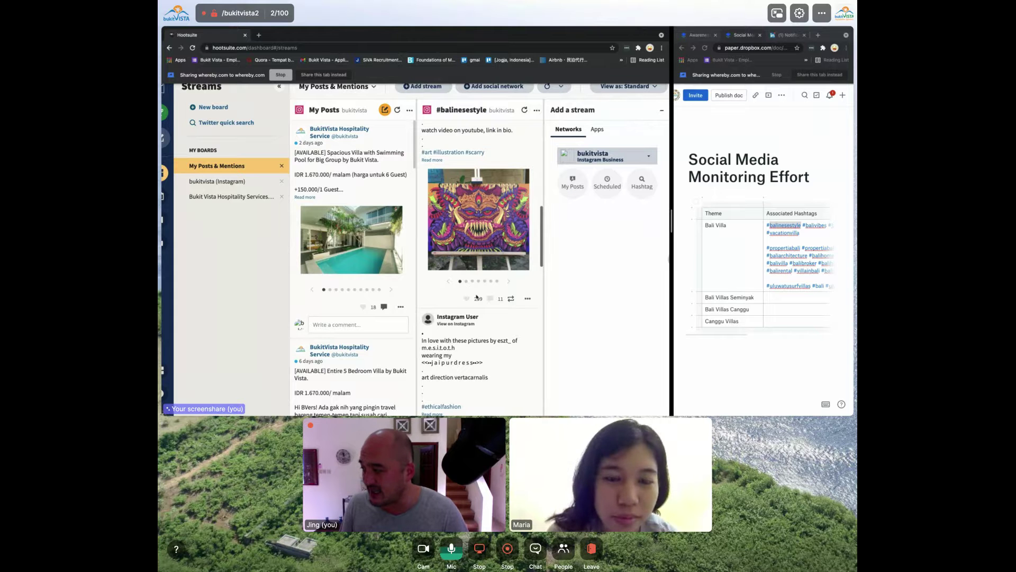
# Start and cancel a screen capture, then open a new browser tab
pyautogui.scroll(5, 447, 301)
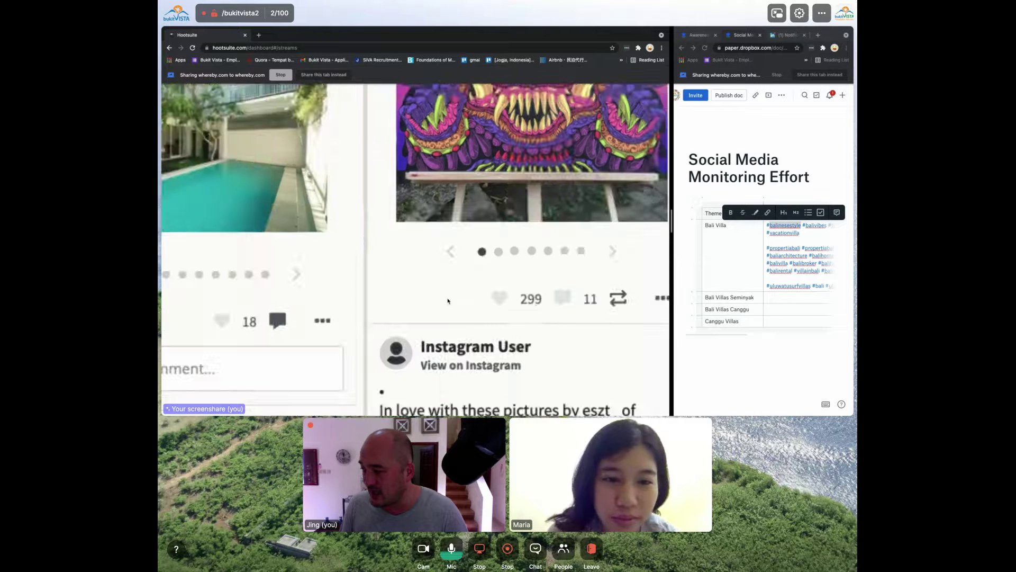
pyautogui.hscroll(3, 448, 301)
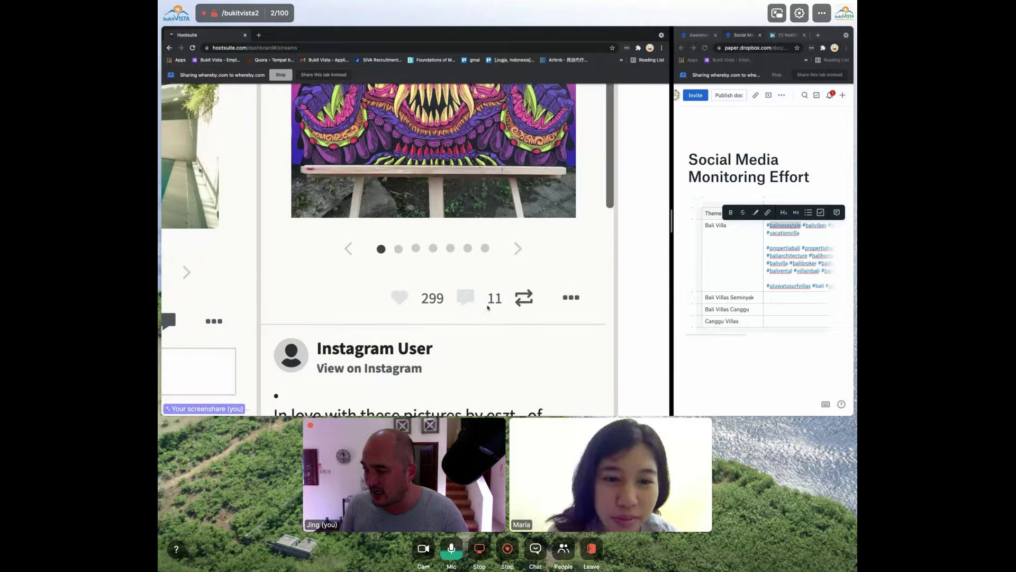
pyautogui.scroll(-5, 469, 300)
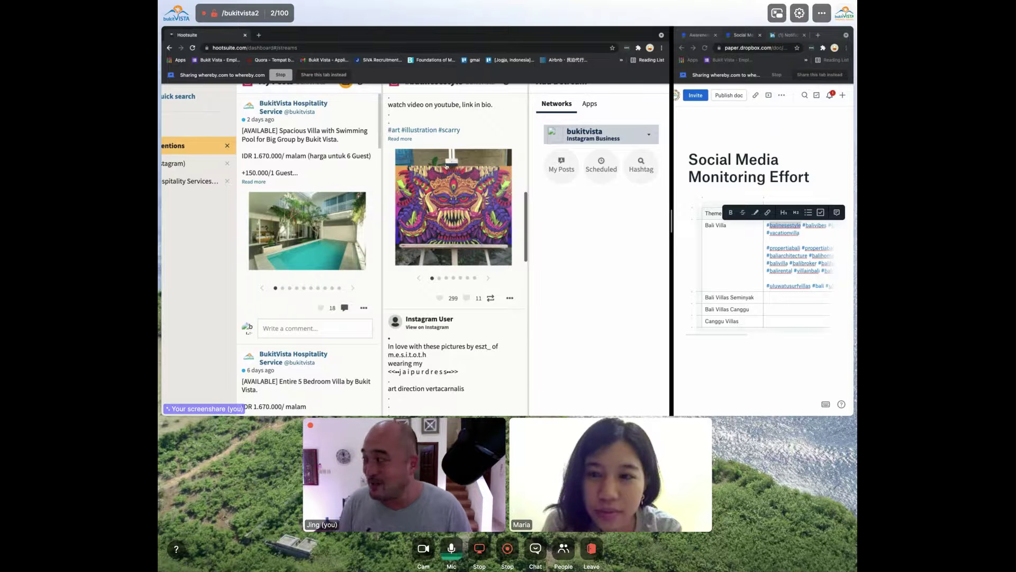
pyautogui.press('super+shift+4')
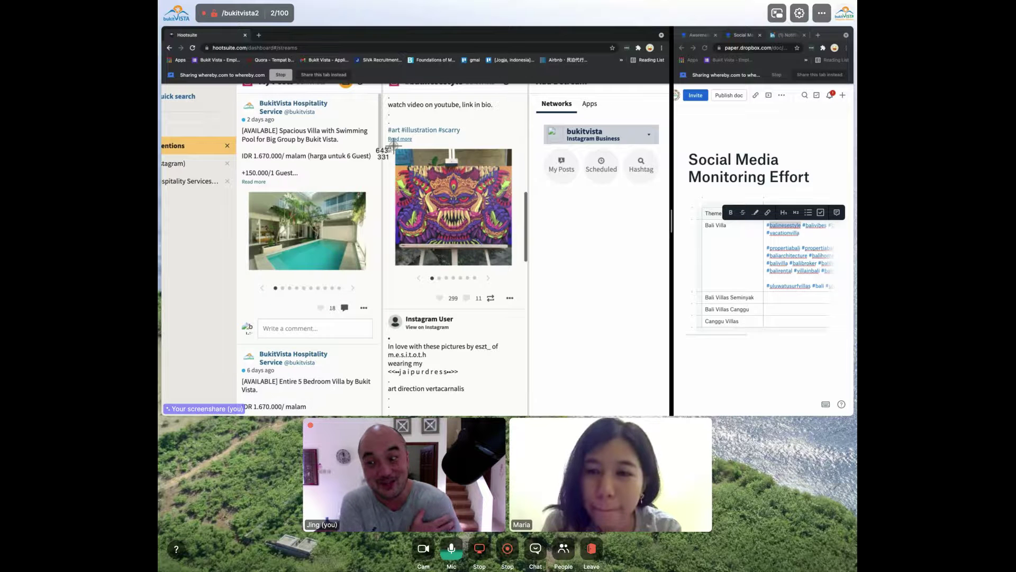
pyautogui.press('Escape')
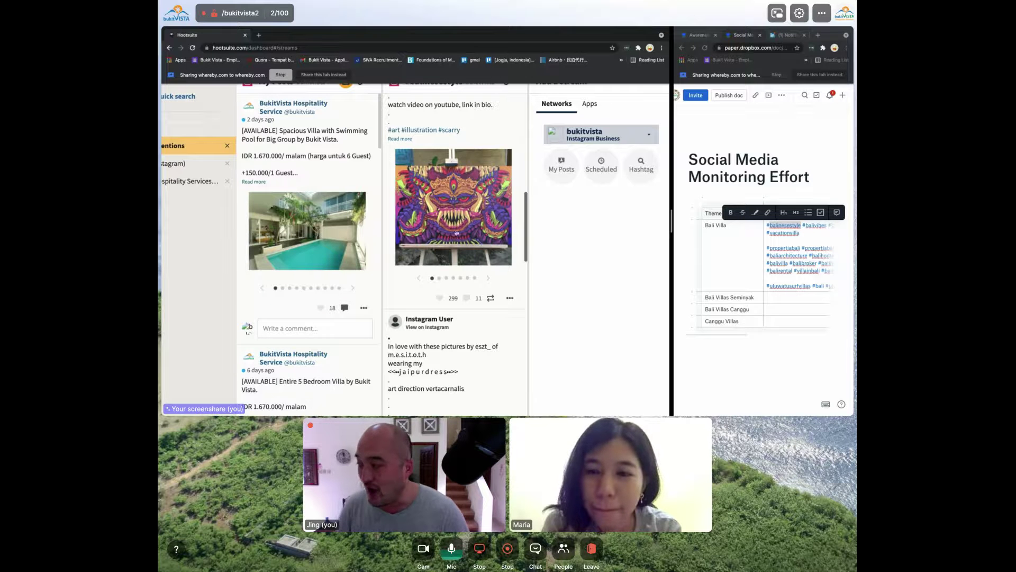
pyautogui.scroll(5, 449, 305)
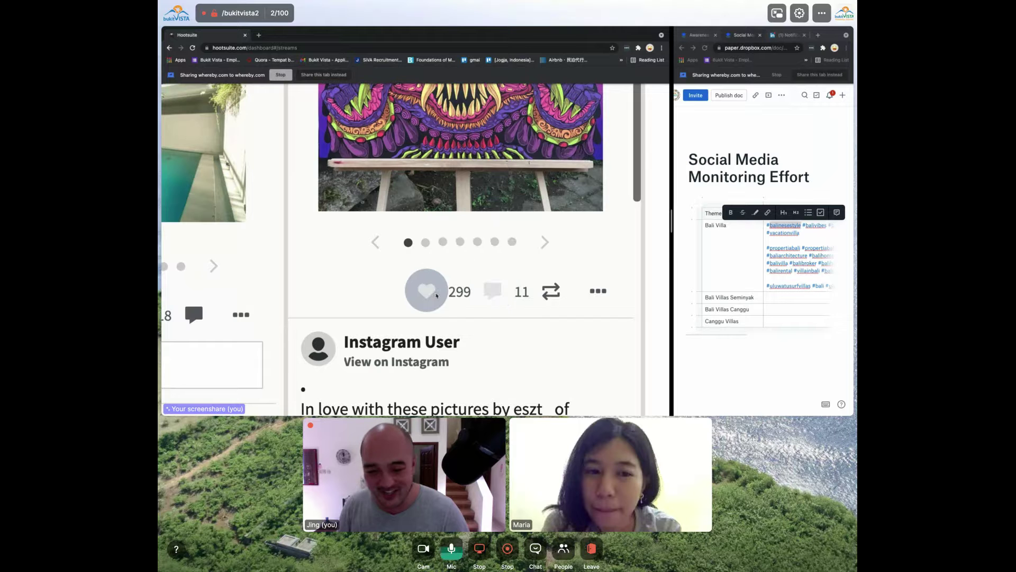
pyautogui.scroll(-5, 436, 295)
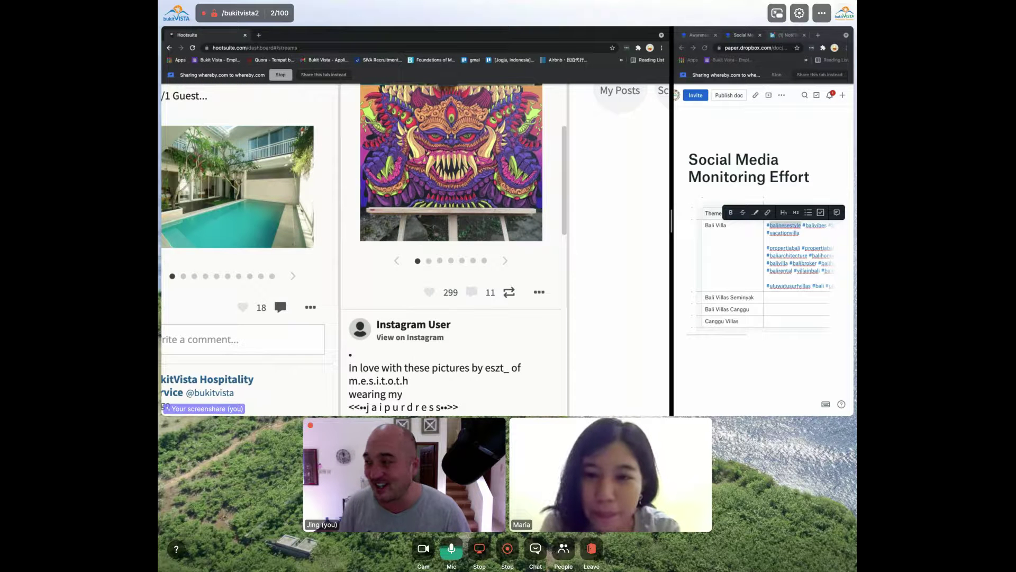
pyautogui.hotkey('ctrl', 't')
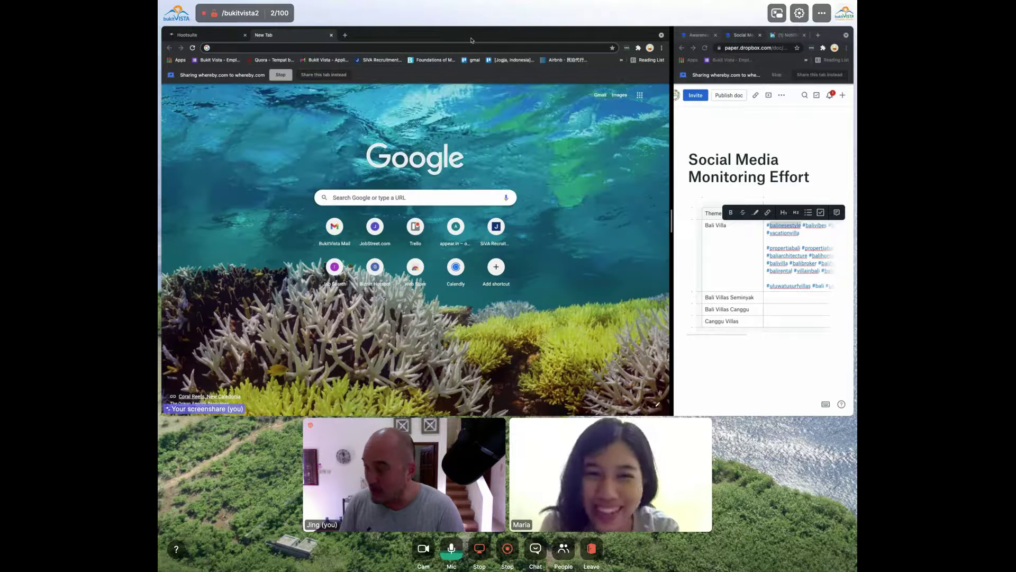
# Load the canva website in the new tab
pyautogui.write('cav')
pyautogui.press('BackSpace')
pyautogui.write('anva')
pyautogui.press('Return')
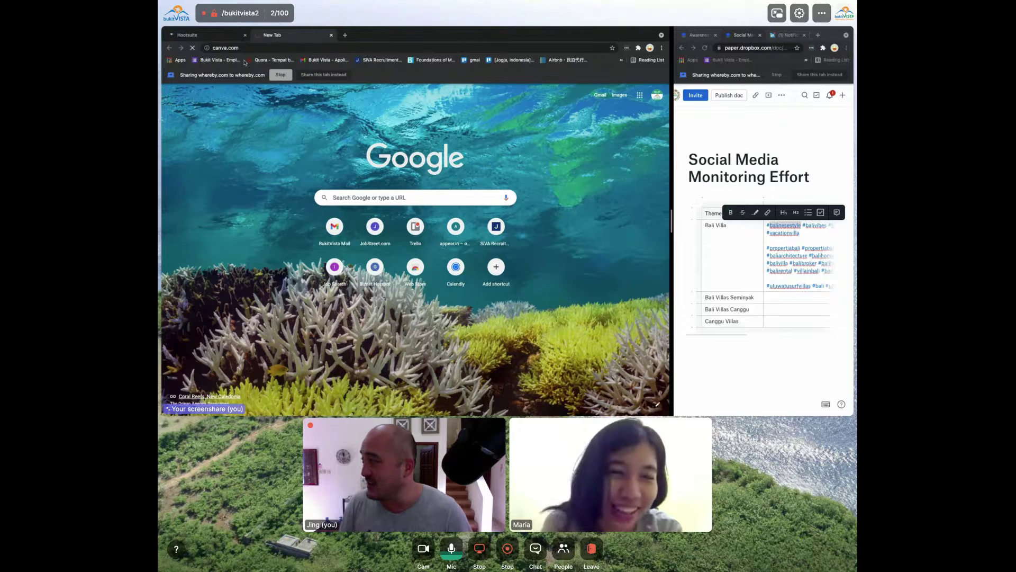
# Capture a region screenshot of the painting from the Hootsuite tab
pyautogui.click(219, 36)
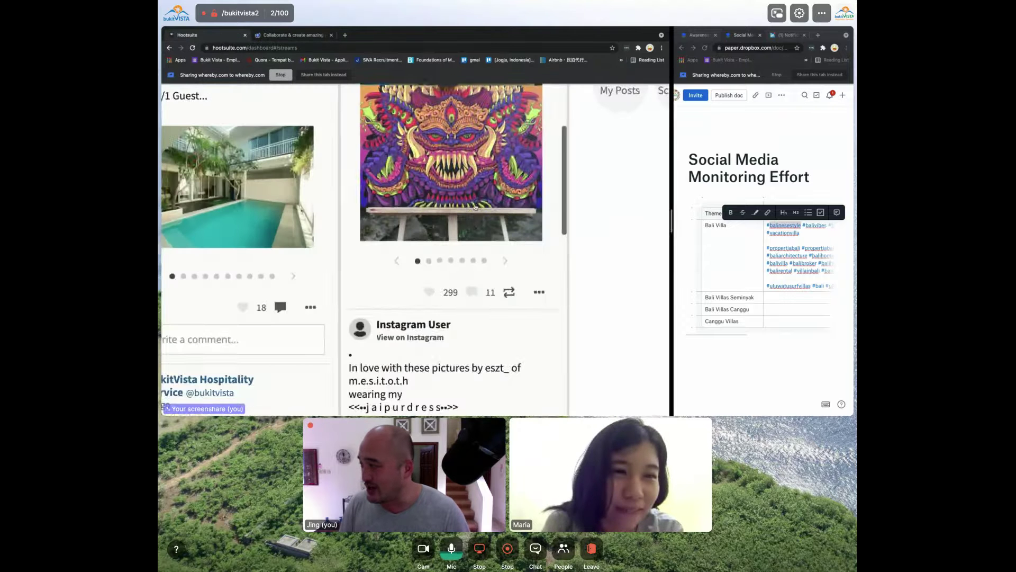
pyautogui.scroll(5, 486, 212)
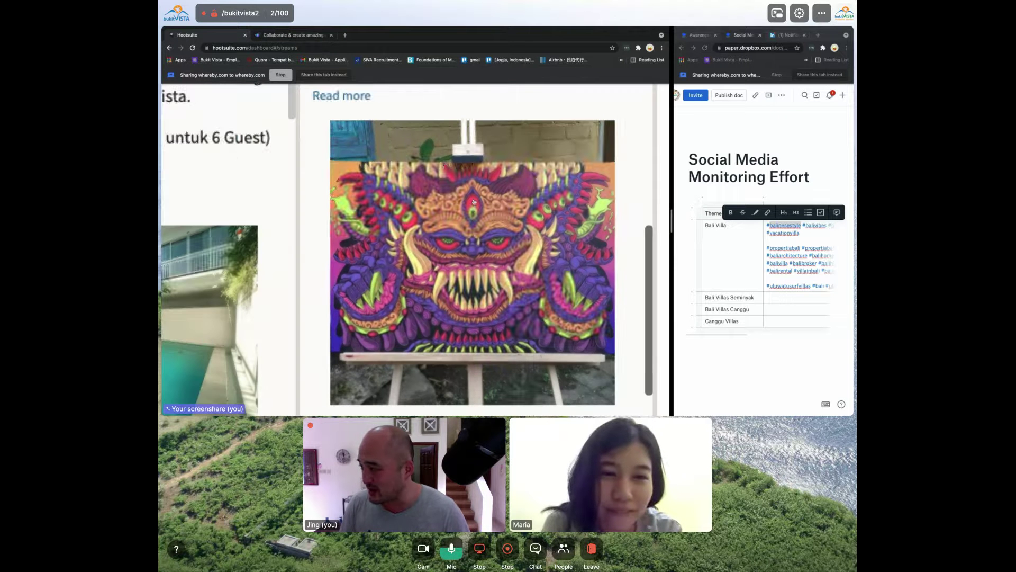
pyautogui.press('super+shift+4')
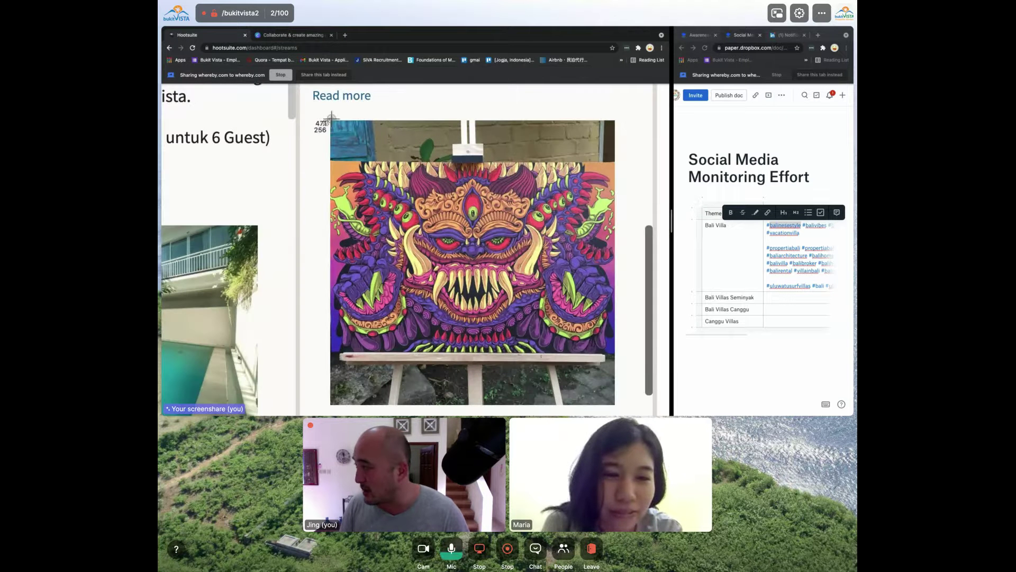
pyautogui.moveTo(331, 121); pyautogui.dragTo(613, 403)
# Sign in to Canva and search 'greeting' to list the Greetings UPshow Announcement templates
pyautogui.click(319, 35)
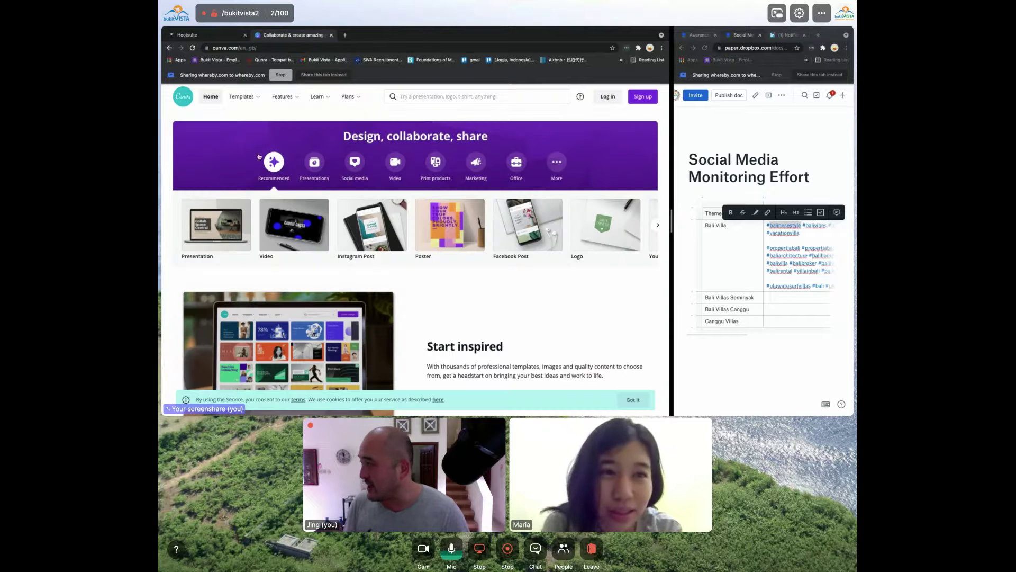
pyautogui.click(607, 97)
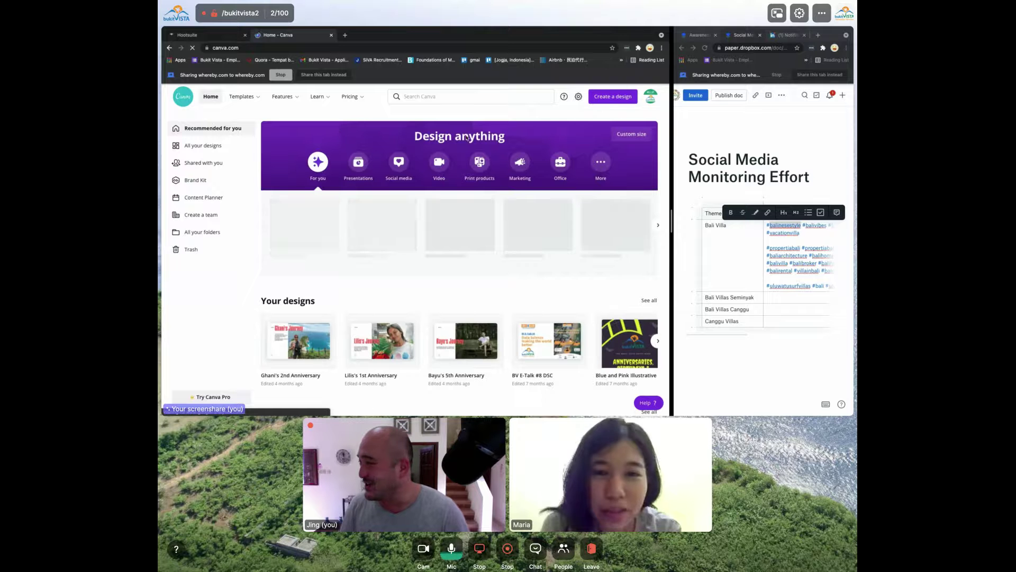
pyautogui.click(438, 101)
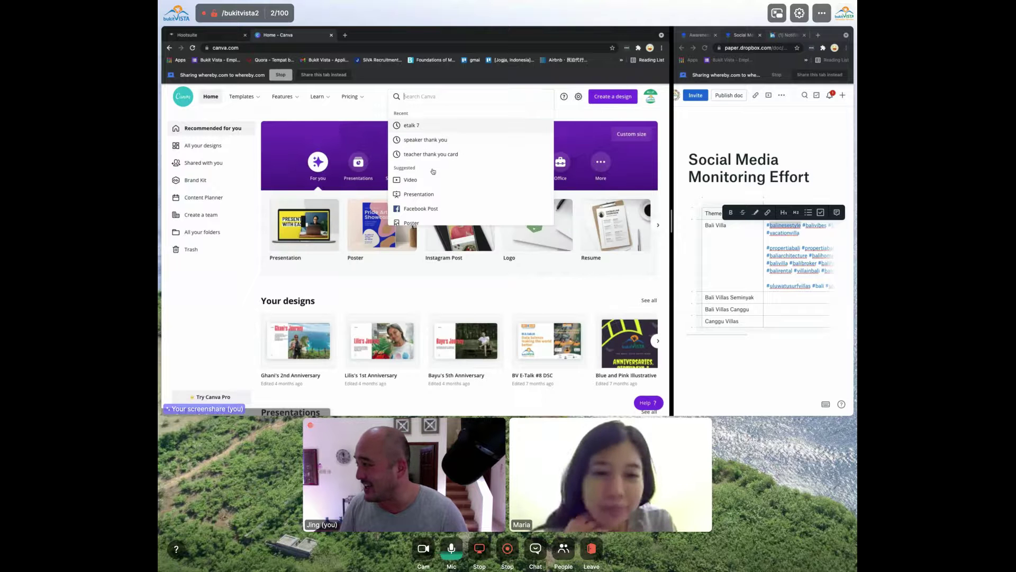
pyautogui.write('greeting')
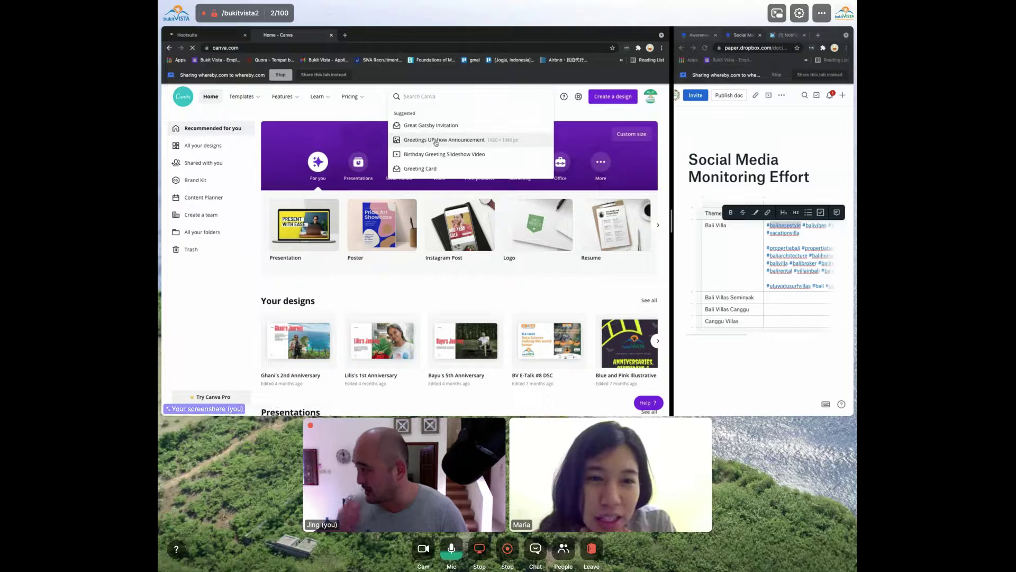
pyautogui.click(436, 141)
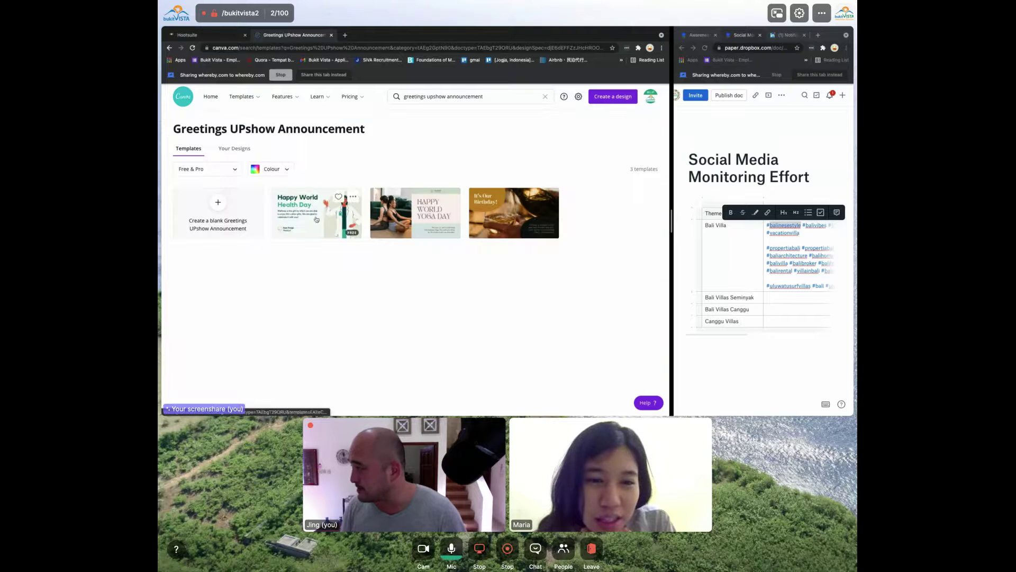
# Open the Happy World Health Day template and change its heading to 'Welcome to Bali'
pyautogui.click(451, 215)
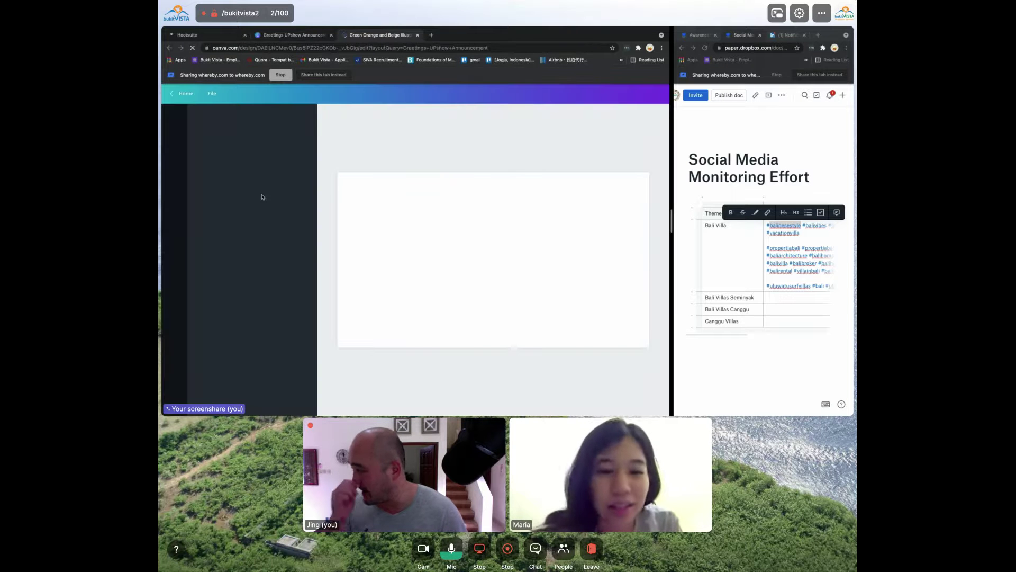
pyautogui.click(465, 214)
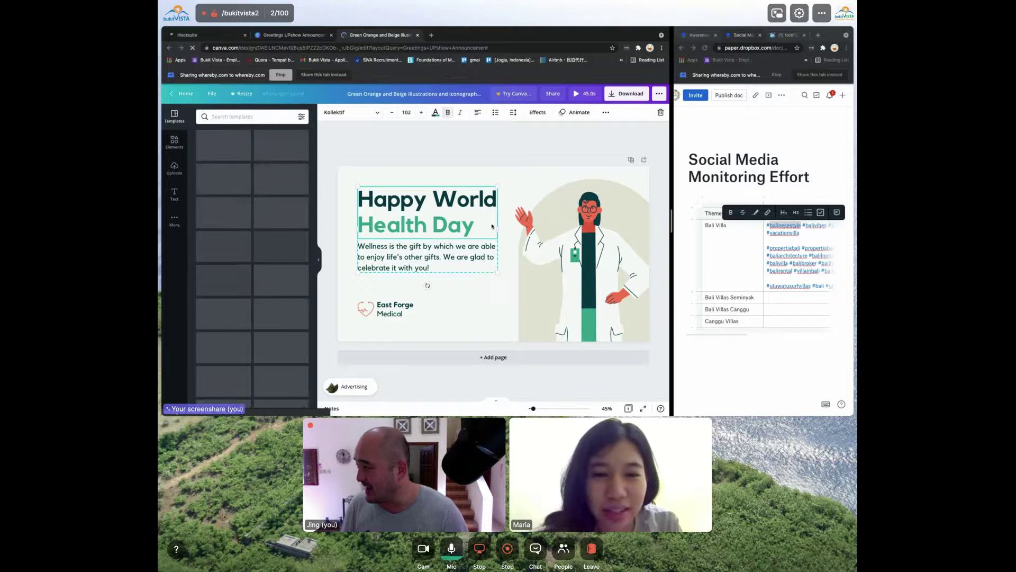
pyautogui.click(465, 214)
pyautogui.write('Wel')
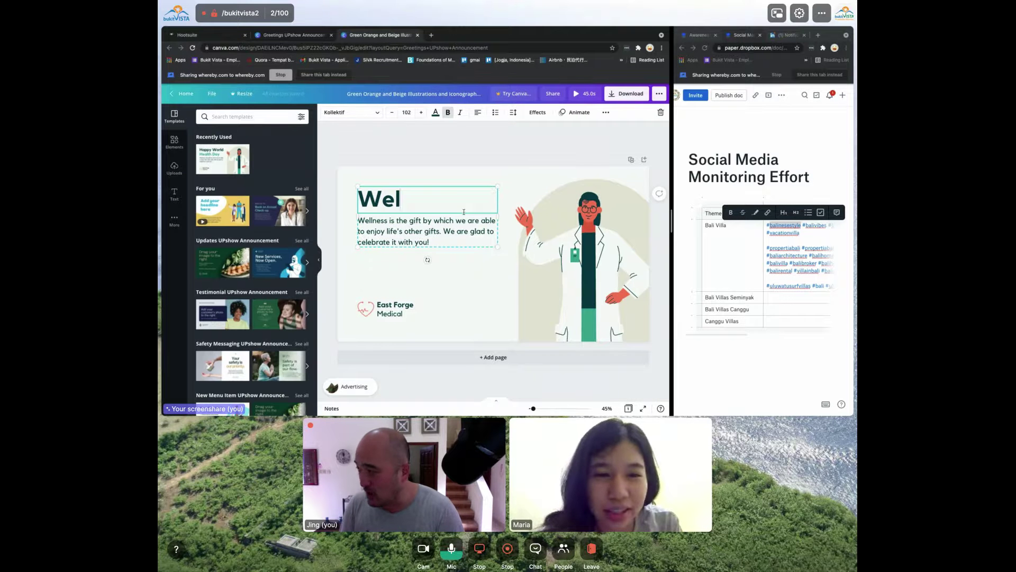
pyautogui.write('come to Bali.')
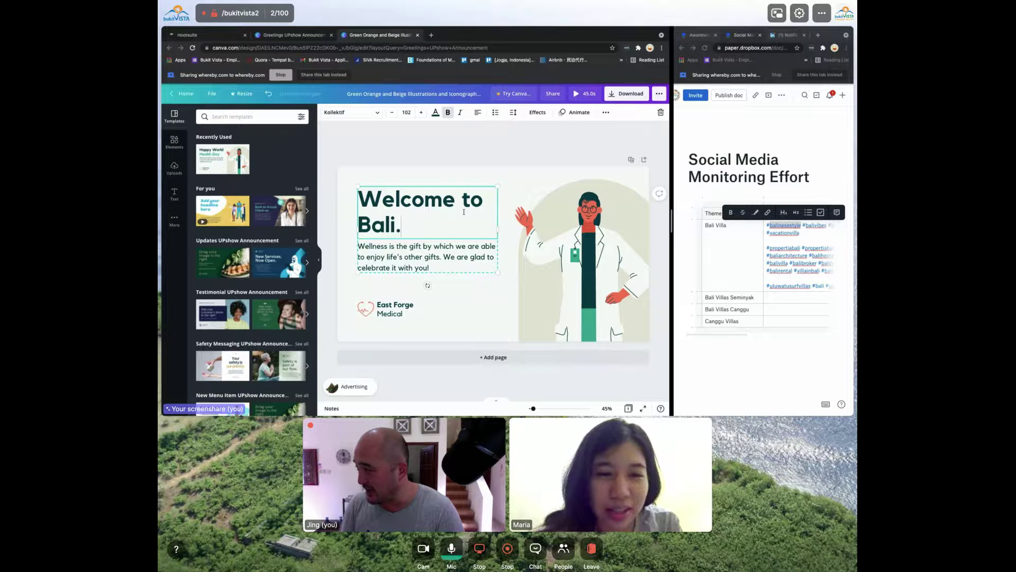
# Replace the body text with 'We are your Bukit Vista Hosts, I'll be looking after your stya.'
pyautogui.click(454, 259)
pyautogui.click(454, 260)
pyautogui.write('We')
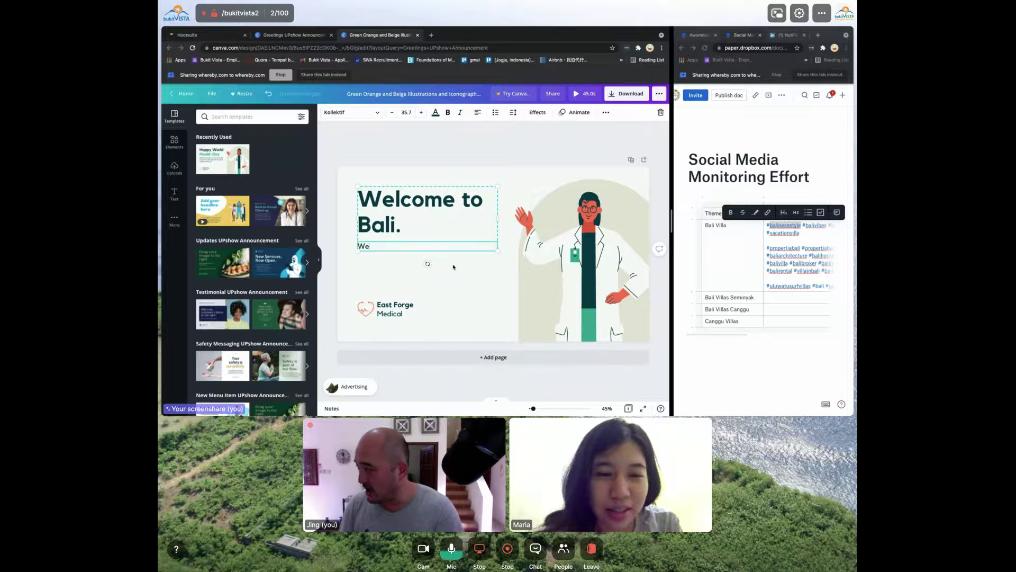
pyautogui.write(' are your Buki')
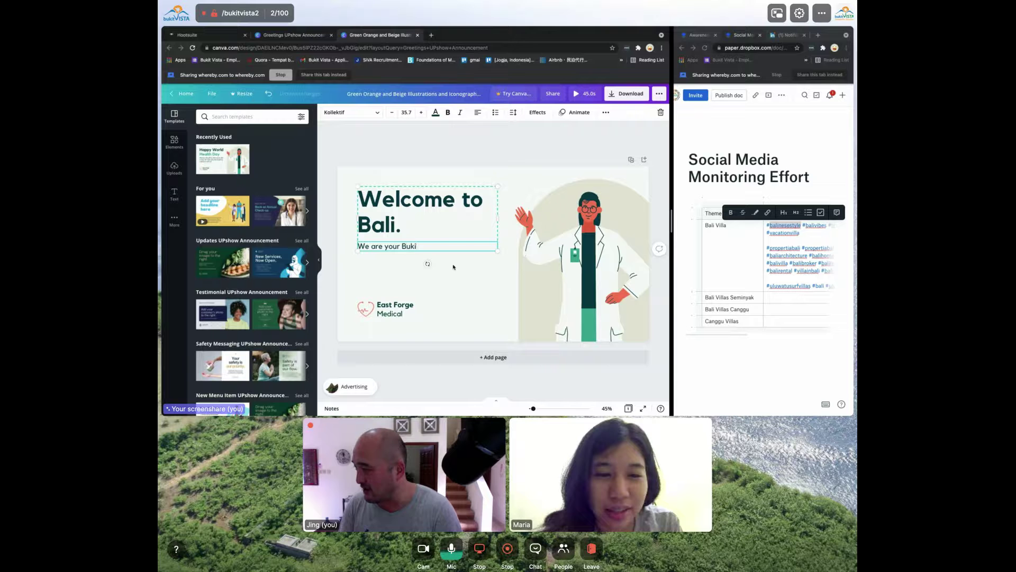
pyautogui.write('t Vista Hosts, ')
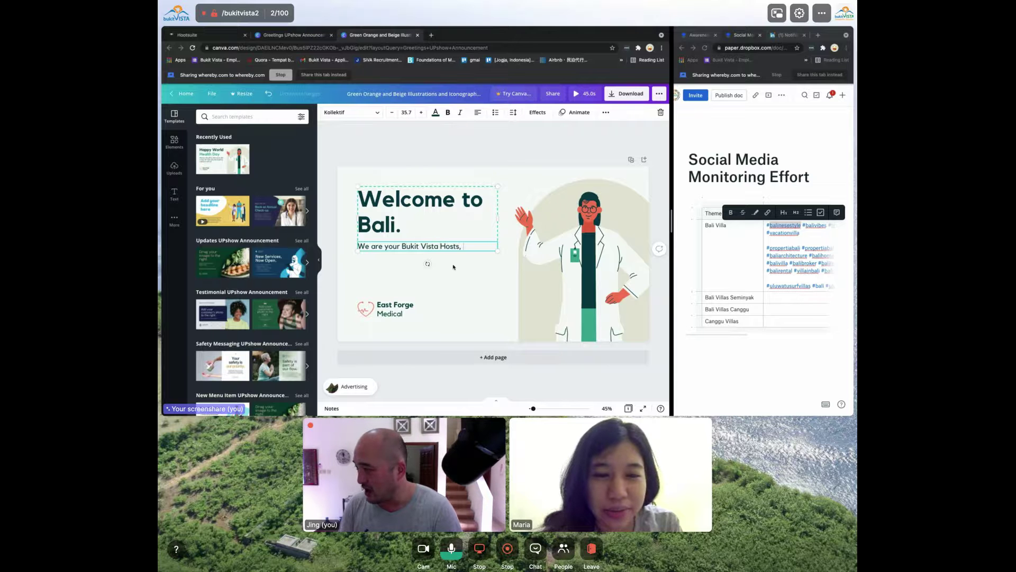
pyautogui.write("I'll be your")
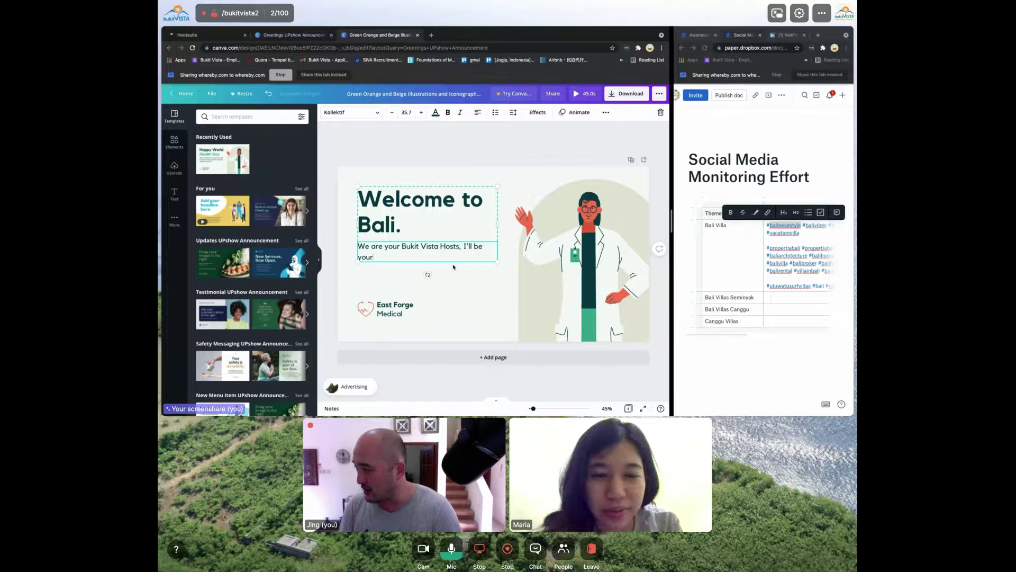
pyautogui.press('BackSpace')
pyautogui.press('BackSpace')
pyautogui.press('BackSpace')
pyautogui.press('BackSpace')
pyautogui.write('looking af')
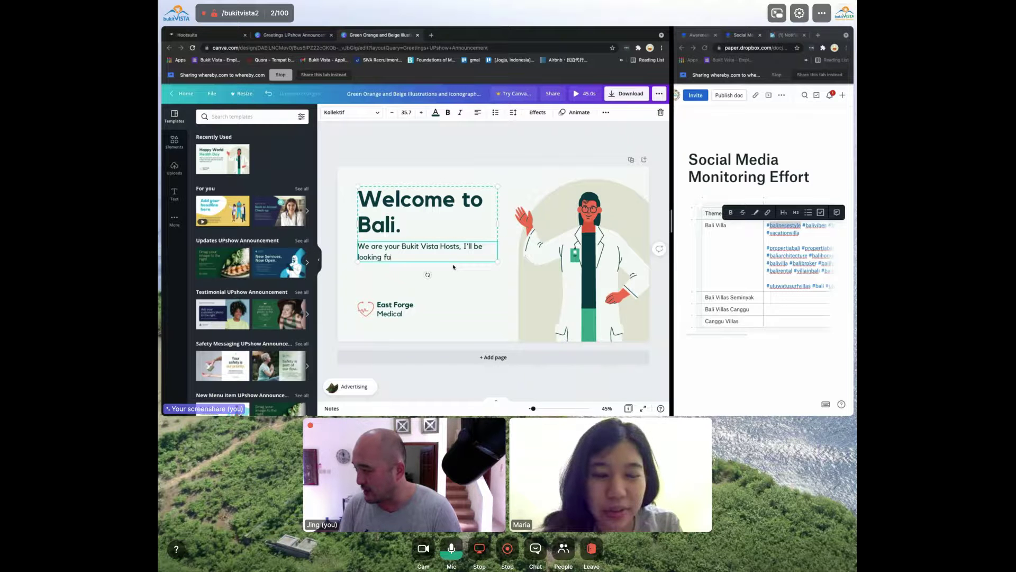
pyautogui.write('ter your stya.')
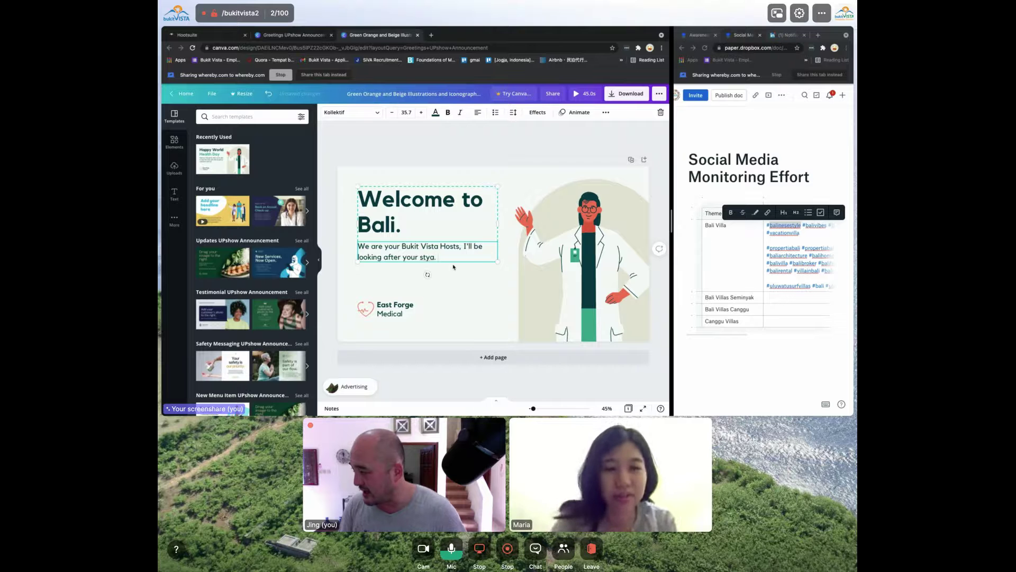
pyautogui.click(377, 322)
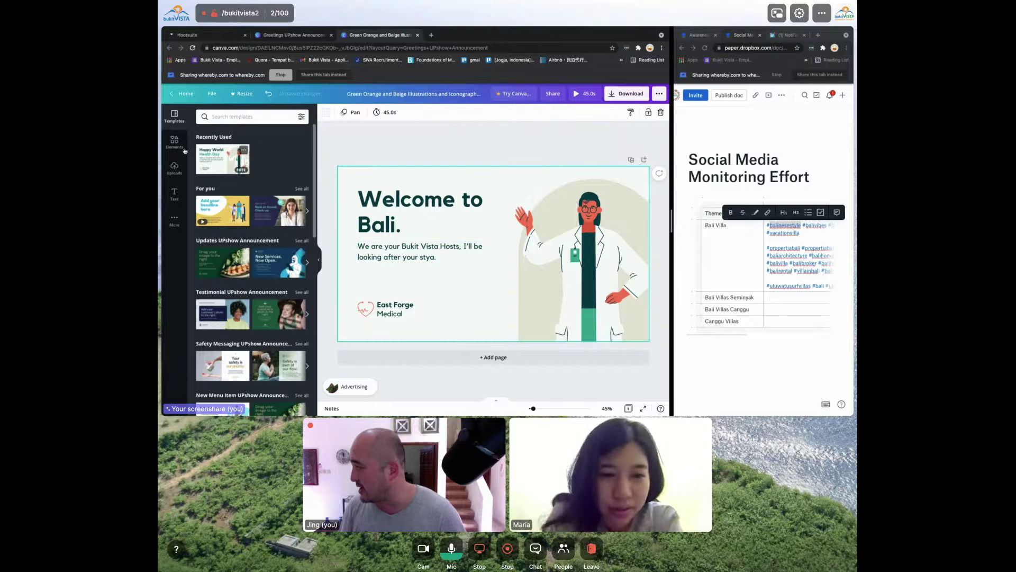
pyautogui.click(174, 168)
# Upload the painting screenshot and place it over the doctor illustration
pyautogui.click(300, 116)
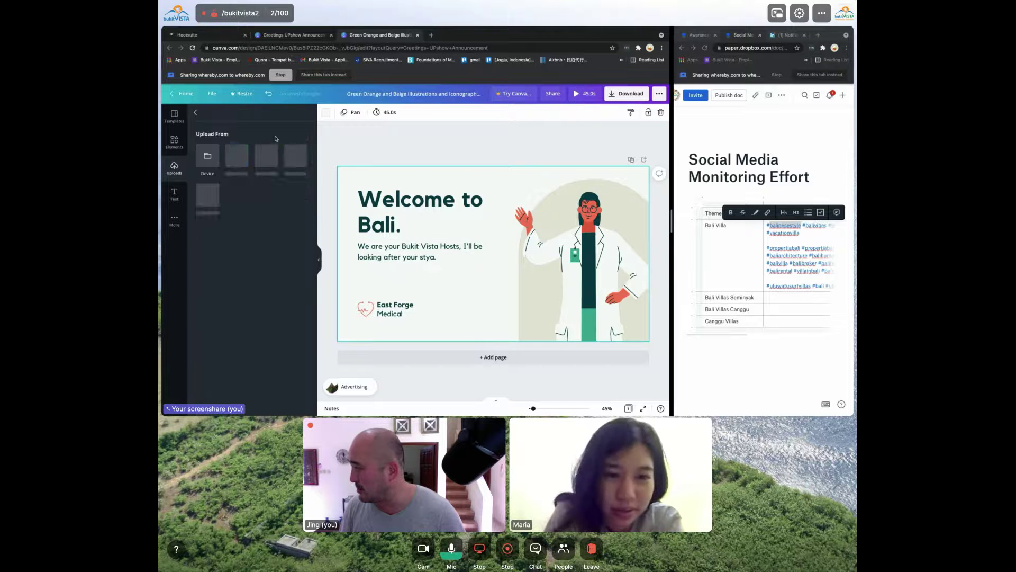
pyautogui.click(208, 155)
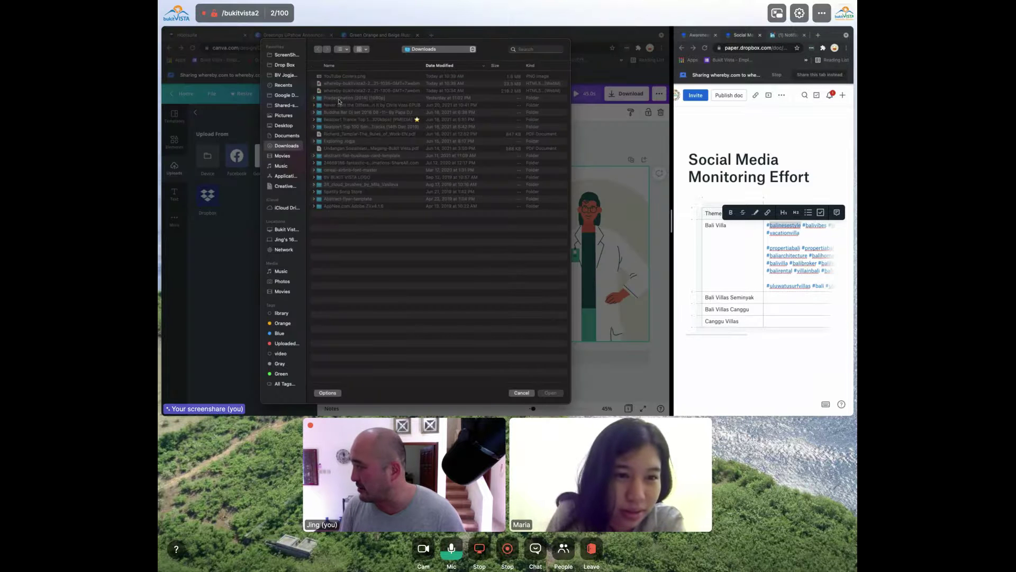
pyautogui.click(300, 56)
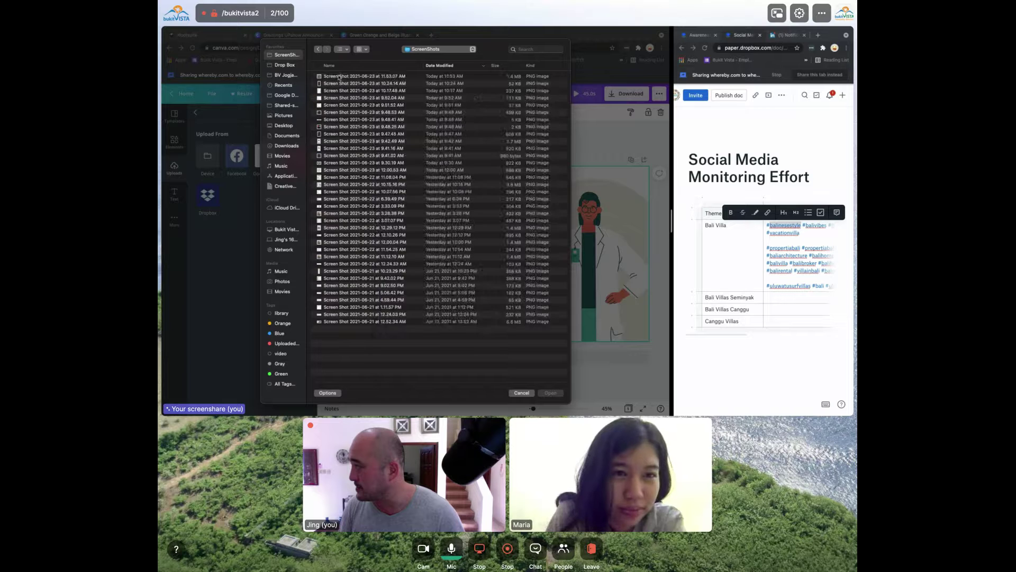
pyautogui.press('Return')
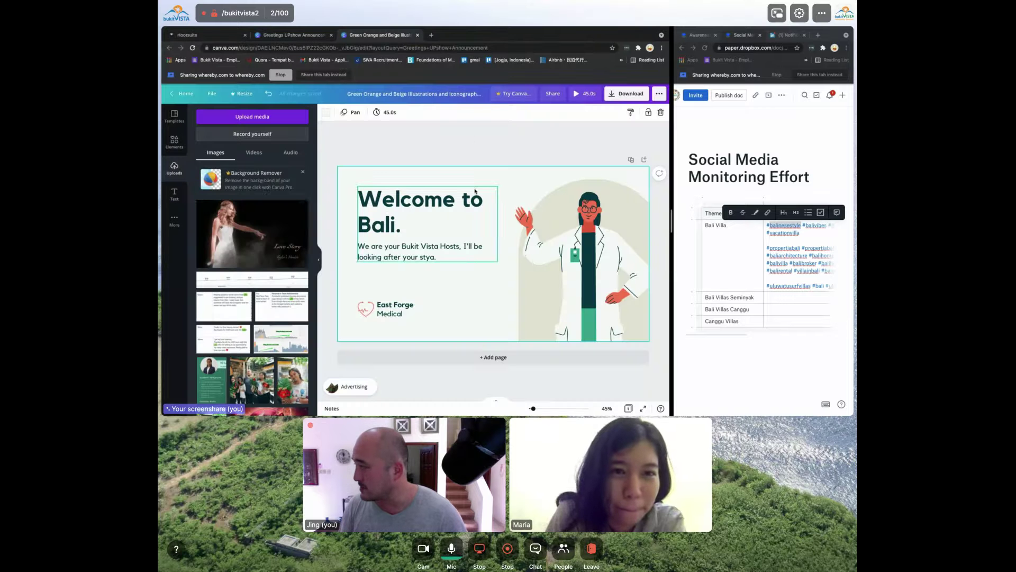
pyautogui.moveTo(216, 219); pyautogui.dragTo(613, 199)
pyautogui.press('Escape')
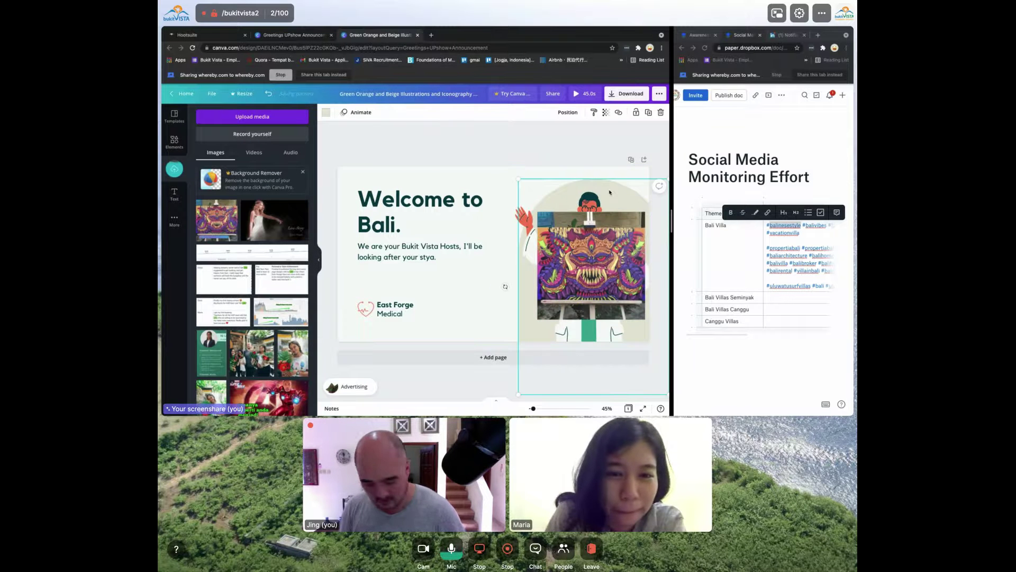
# Delete the doctor illustration and enlarge the painting to fill the slide's right side
pyautogui.click(587, 203)
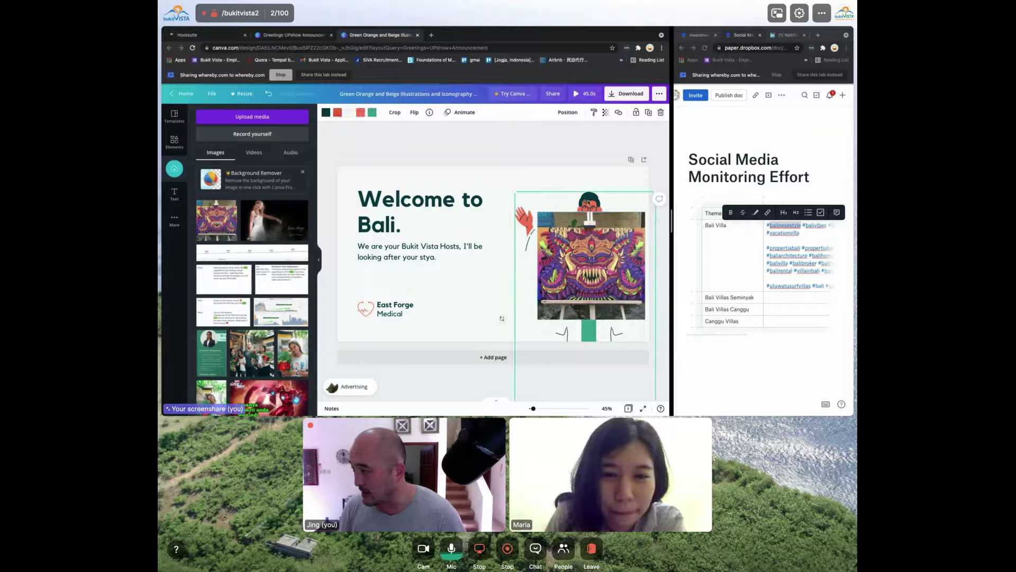
pyautogui.press('Delete')
pyautogui.click(592, 212)
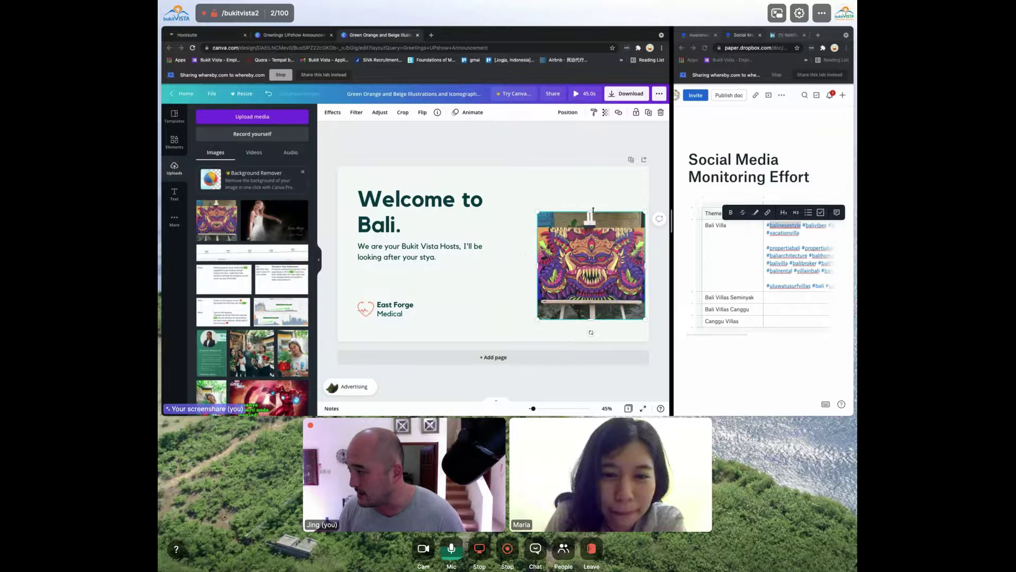
pyautogui.moveTo(540, 212); pyautogui.dragTo(503, 177)
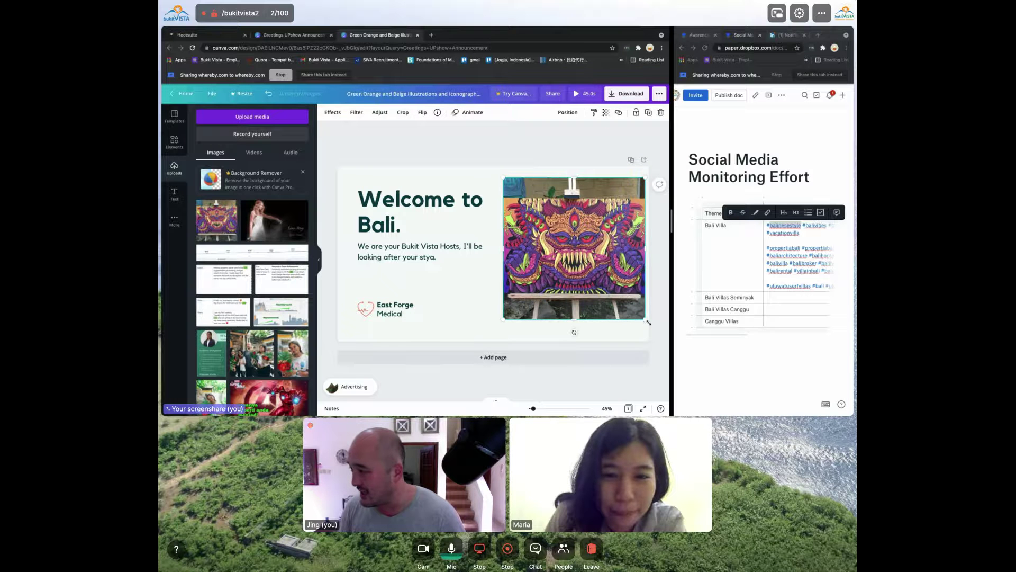
pyautogui.moveTo(644, 320); pyautogui.dragTo(653, 327)
pyautogui.moveTo(629, 294); pyautogui.dragTo(624, 300)
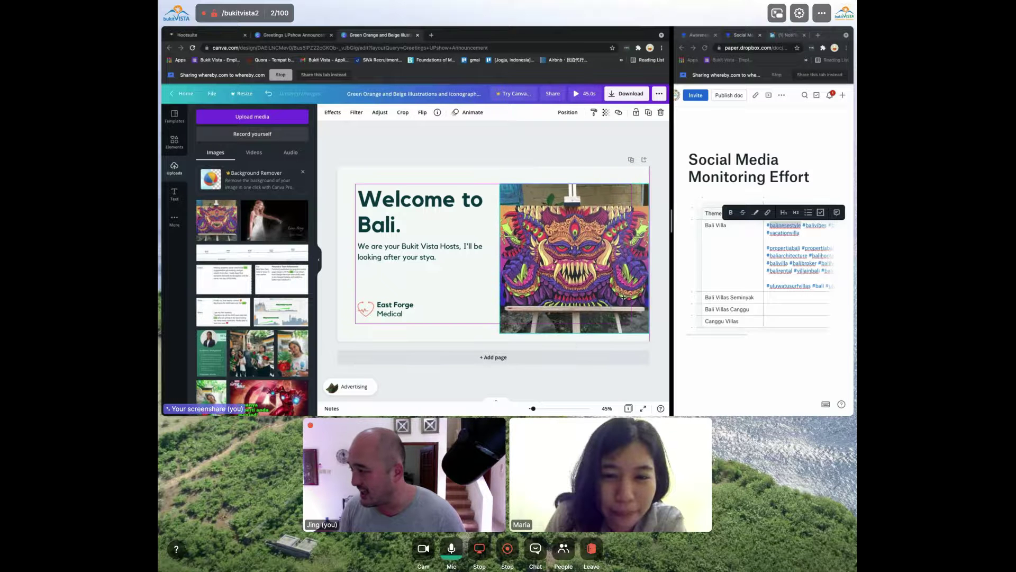
# Delete the East Forge Medical text and its small heart logo
pyautogui.click(385, 305)
pyautogui.press('Delete')
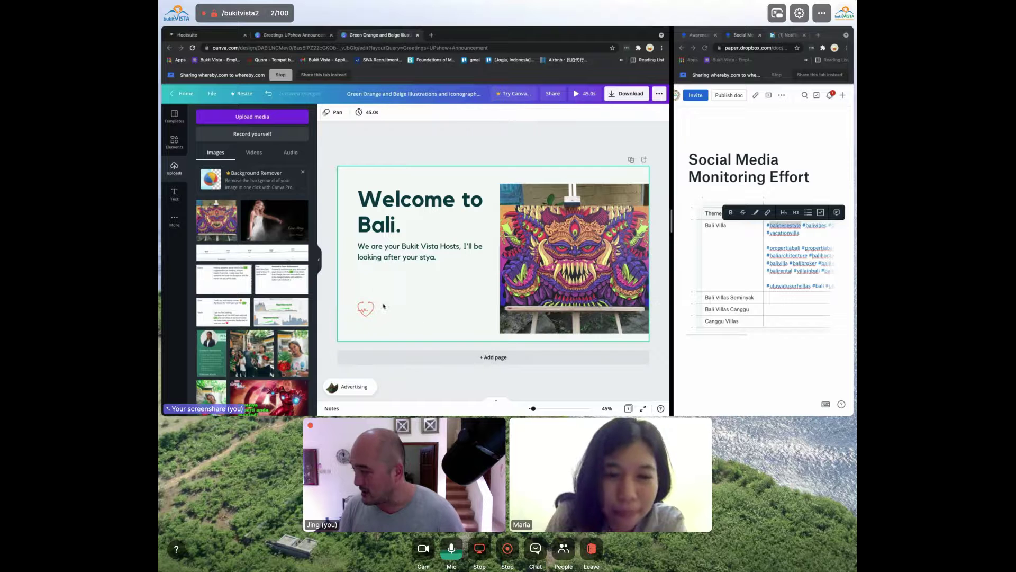
pyautogui.click(365, 308)
pyautogui.press('Delete')
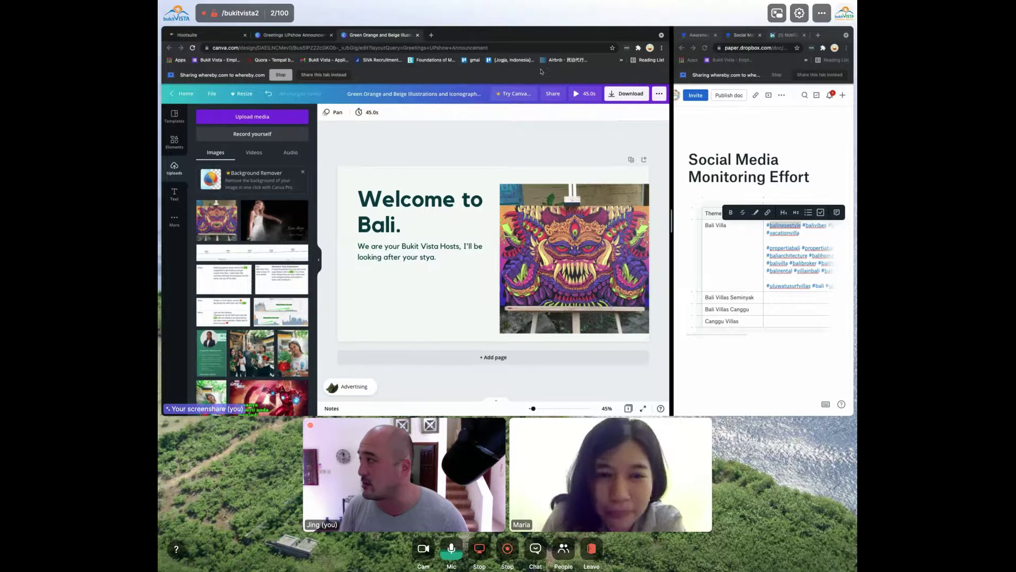
# Open Trello in the LinkedIn notifications tab
pyautogui.click(787, 35)
pyautogui.click(752, 49)
pyautogui.write('trello')
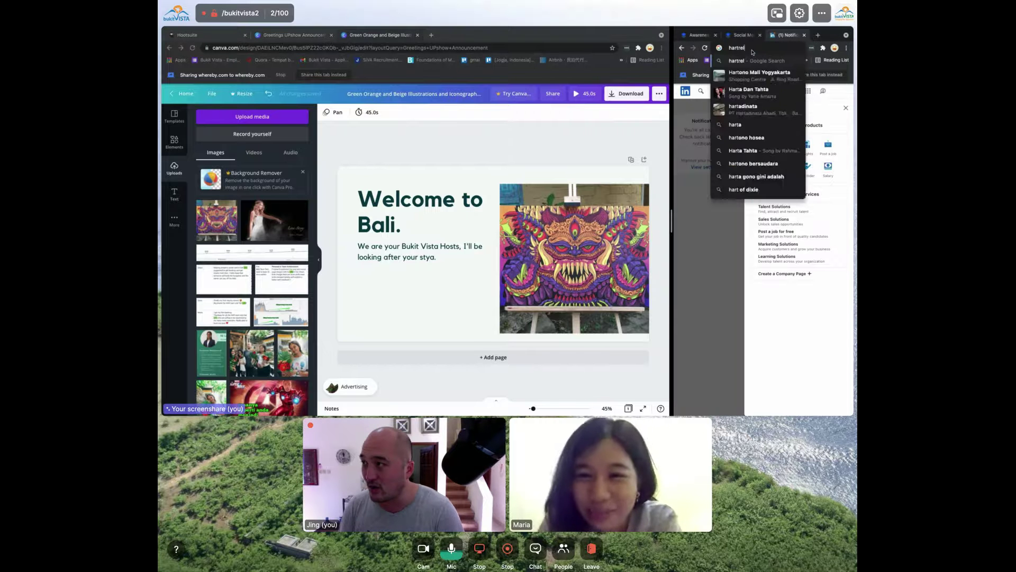
pyautogui.press('Return')
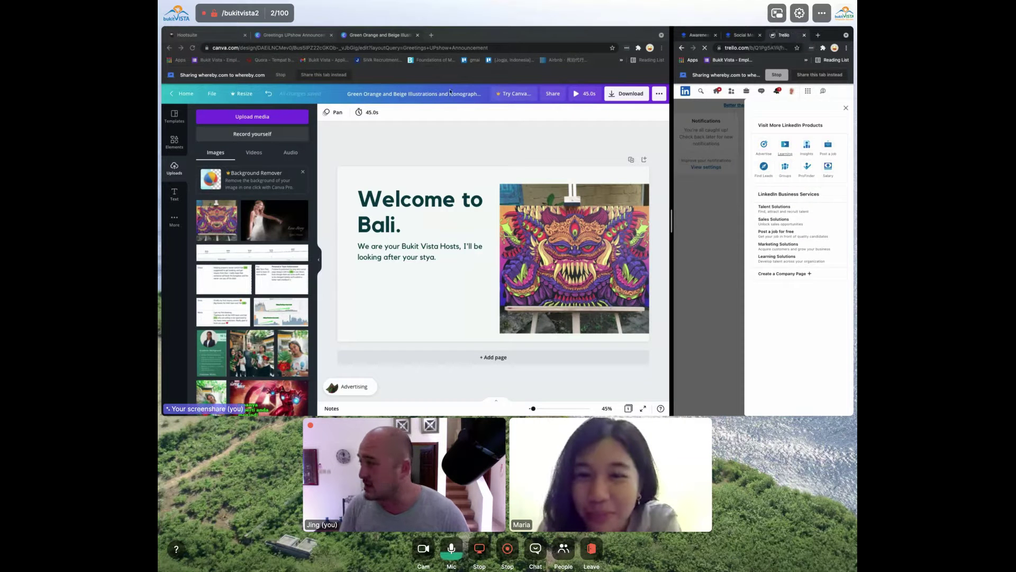
# Switch through desktops, check the chat partner's profile, then return to the Canva desktop
pyautogui.press('super+Tab')
pyautogui.hotkey('ctrl', 'Up')
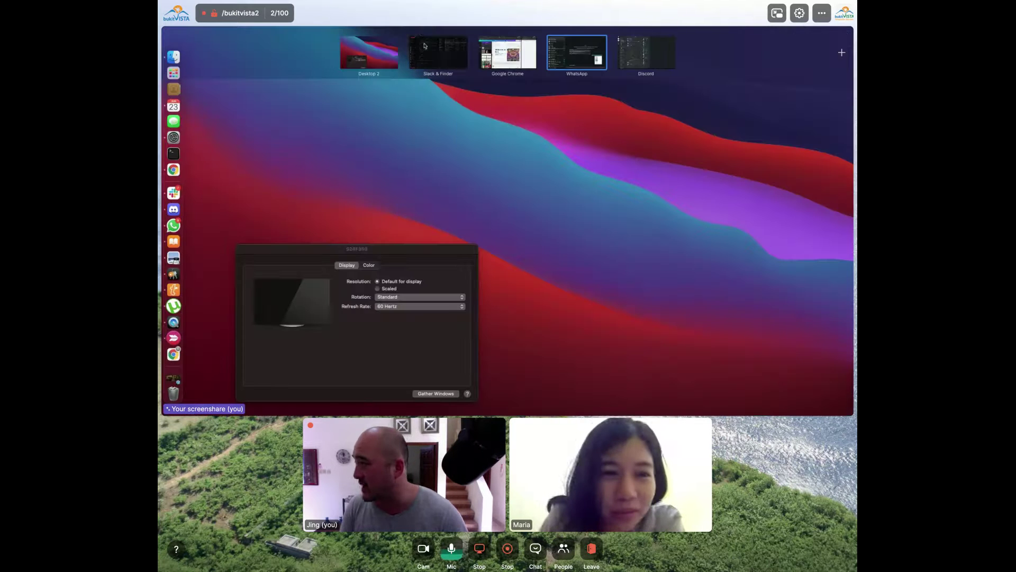
pyautogui.hotkey('ctrl', 'Right')
pyautogui.scroll(-10, 198, 222)
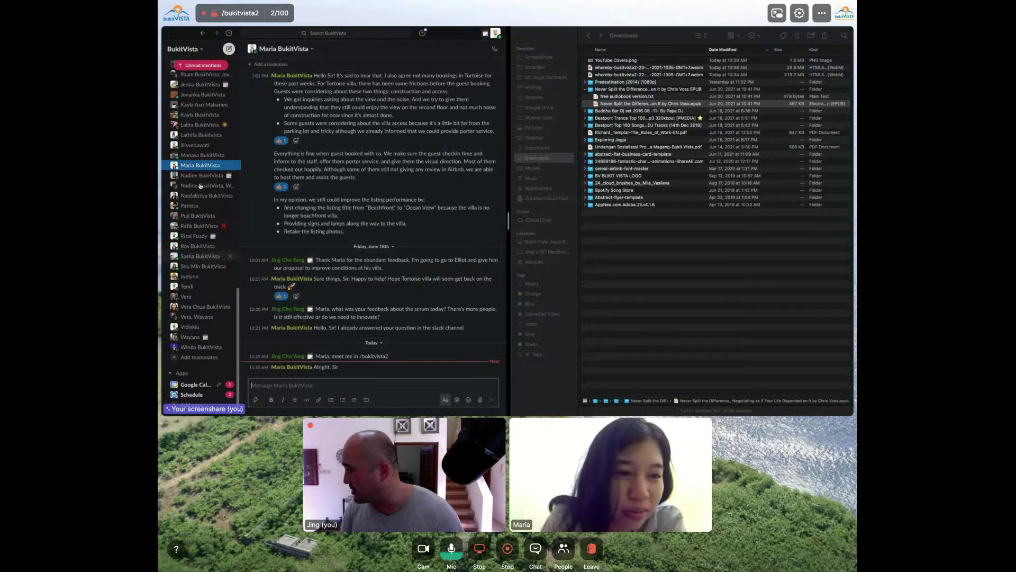
pyautogui.click(300, 134)
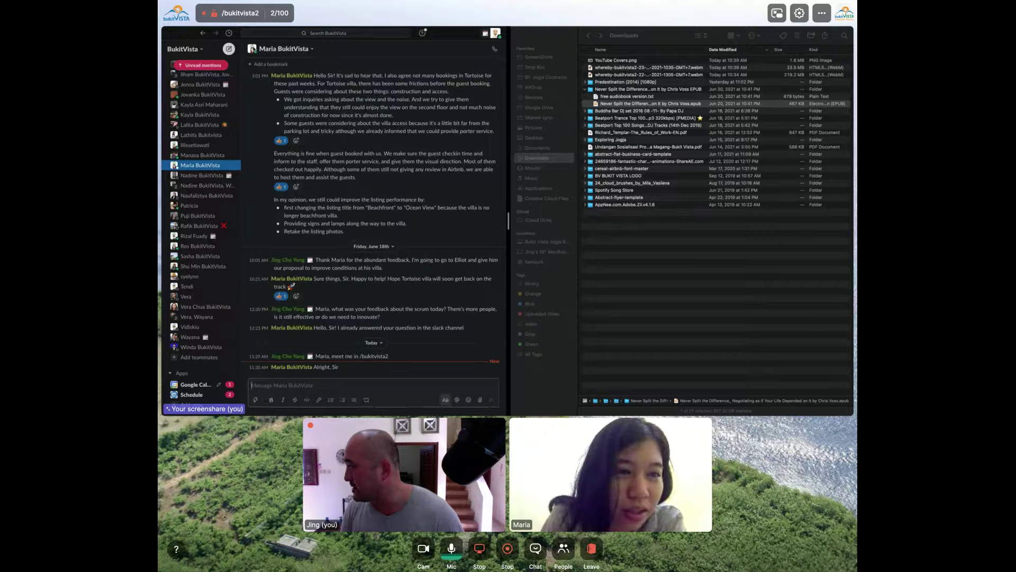
pyautogui.click(284, 51)
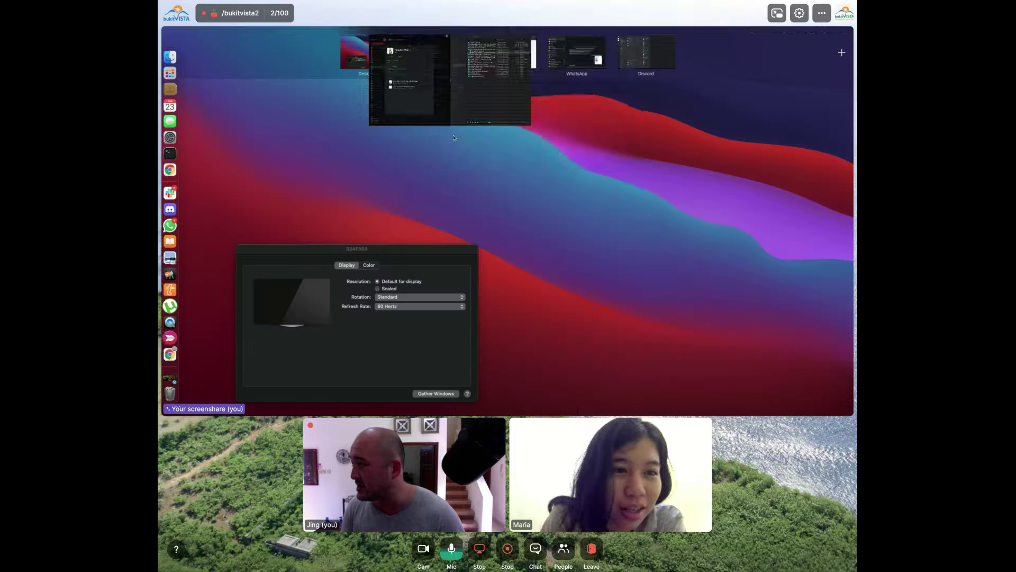
pyautogui.click(476, 116)
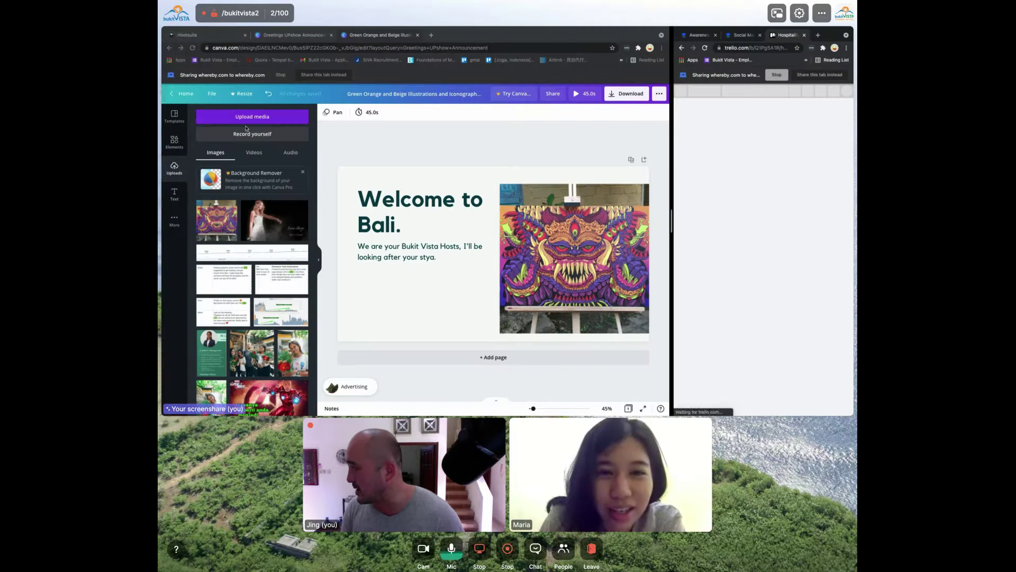
# Upload the bukitVISTA avatar image and place it, shrunk, below the welcome text
pyautogui.click(267, 118)
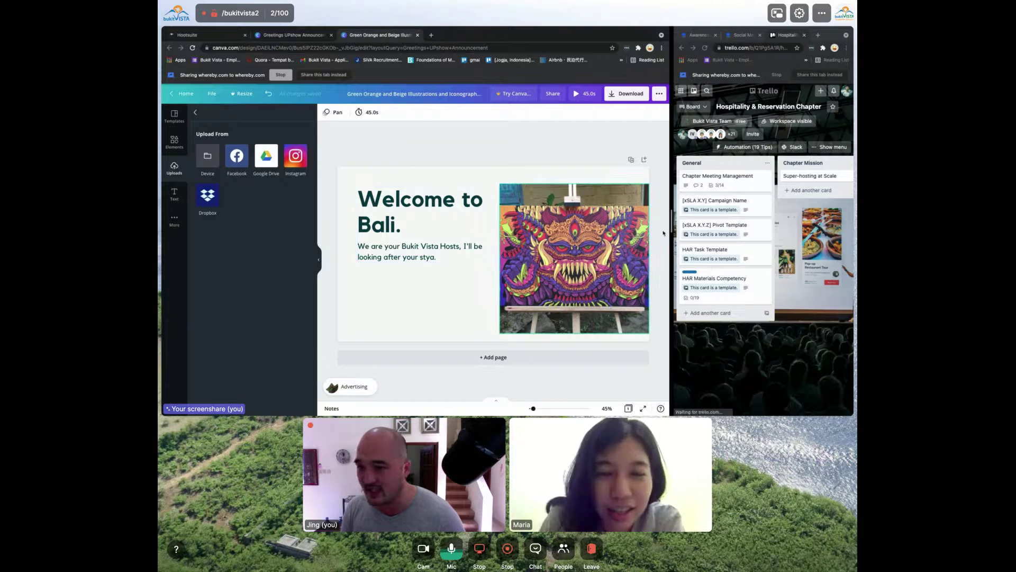
pyautogui.click(208, 155)
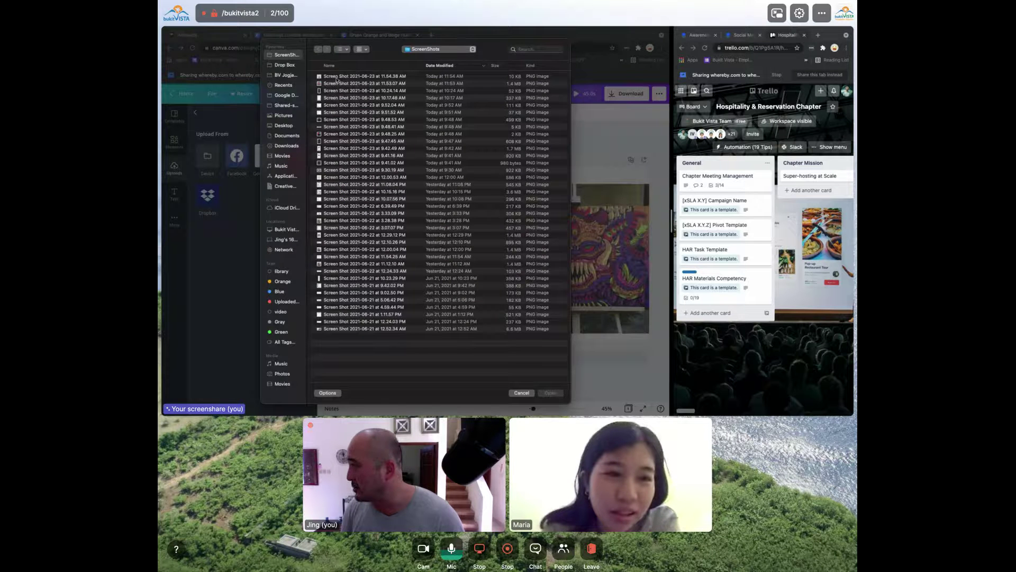
pyautogui.click(343, 77)
pyautogui.doubleClick(343, 77)
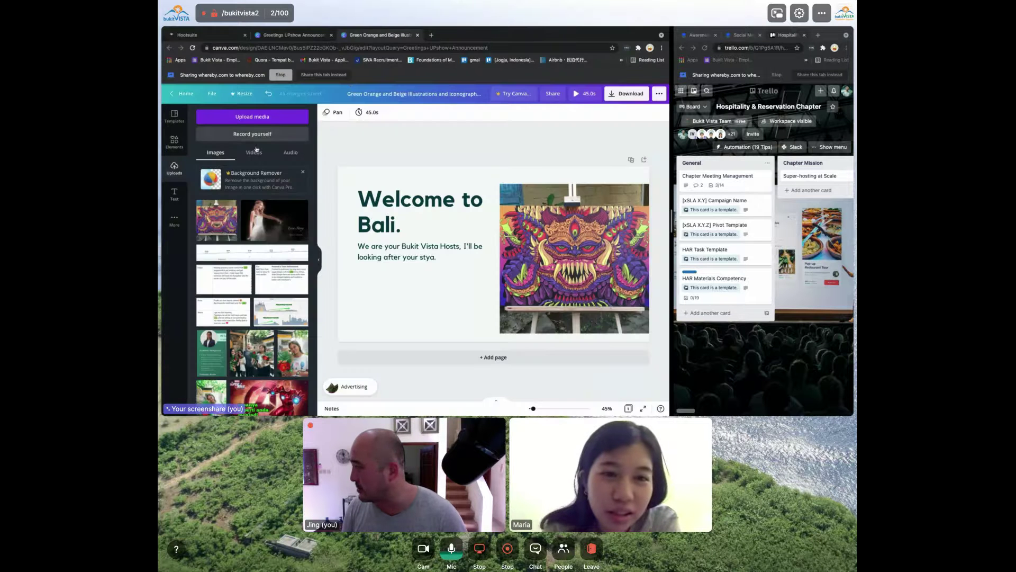
pyautogui.moveTo(221, 225); pyautogui.dragTo(364, 270)
pyautogui.moveTo(431, 269); pyautogui.dragTo(391, 303)
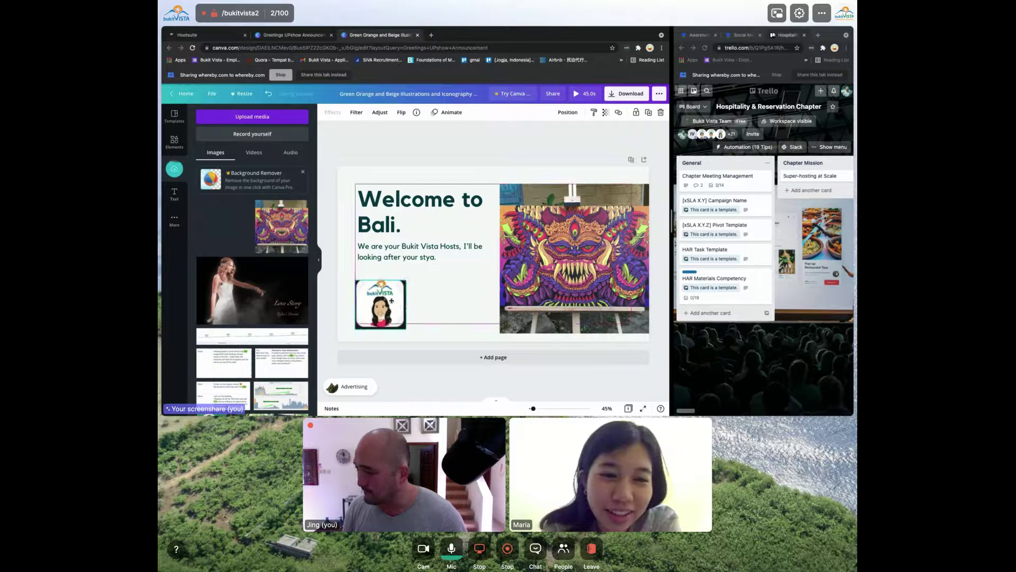
# Stretch the painting's frame up and down to fill the slide's right side
pyautogui.click(508, 305)
pyautogui.moveTo(574, 183); pyautogui.dragTo(574, 152)
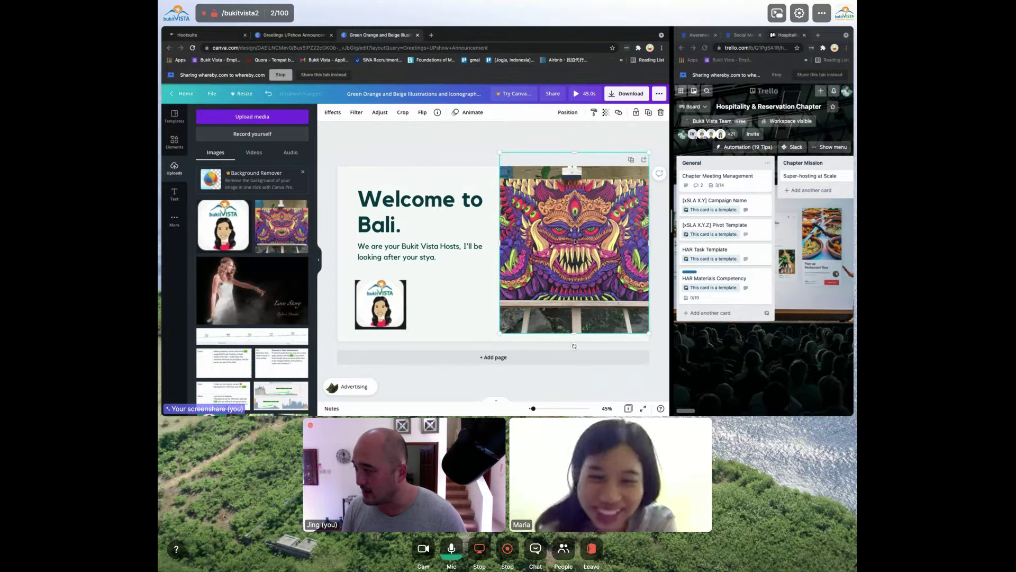
pyautogui.moveTo(573, 345); pyautogui.dragTo(574, 346)
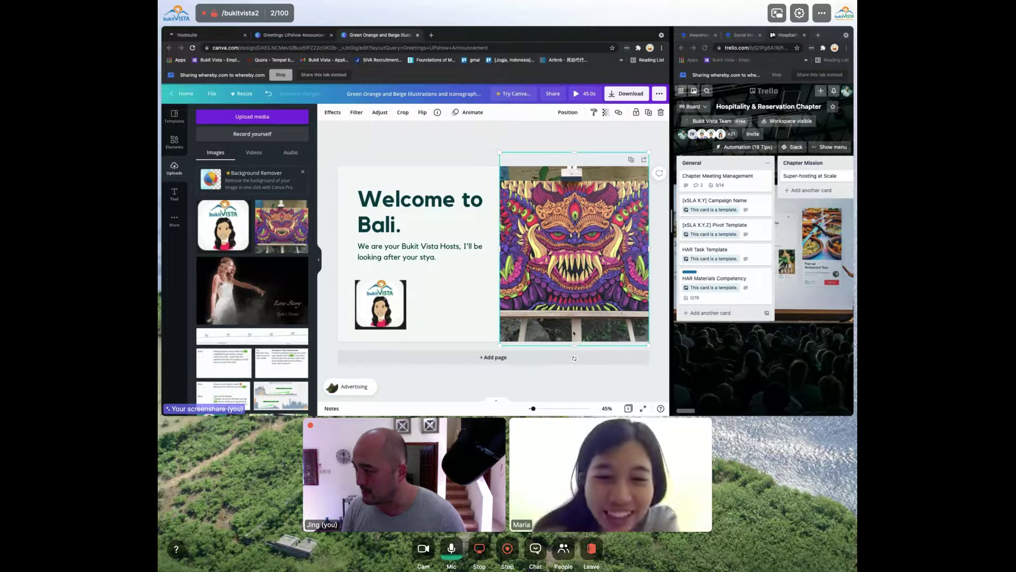
pyautogui.click(437, 158)
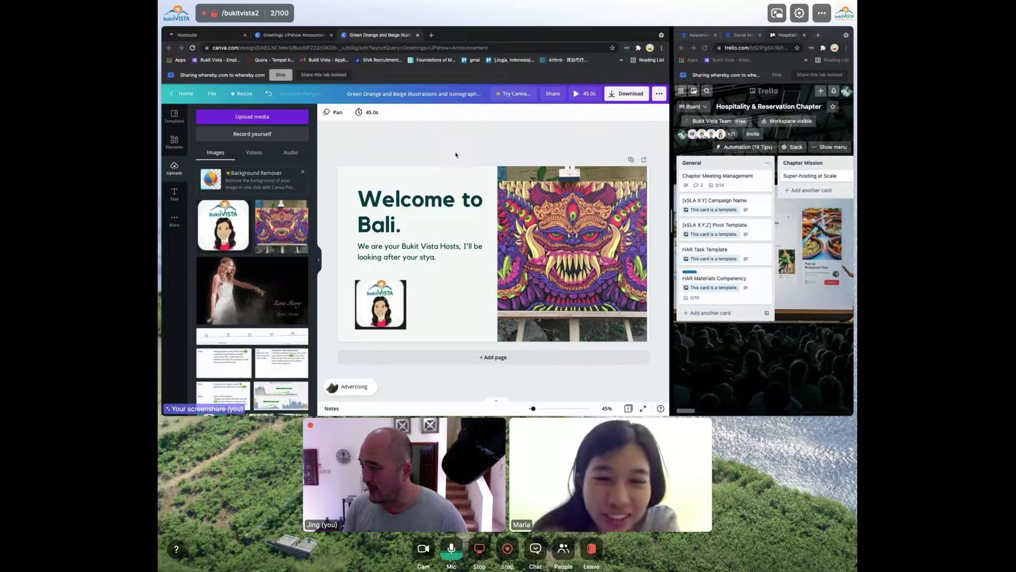
# Export the Welcome to Bali slide as MP4, then with file type JPG, and open Mission Control
pyautogui.click(626, 94)
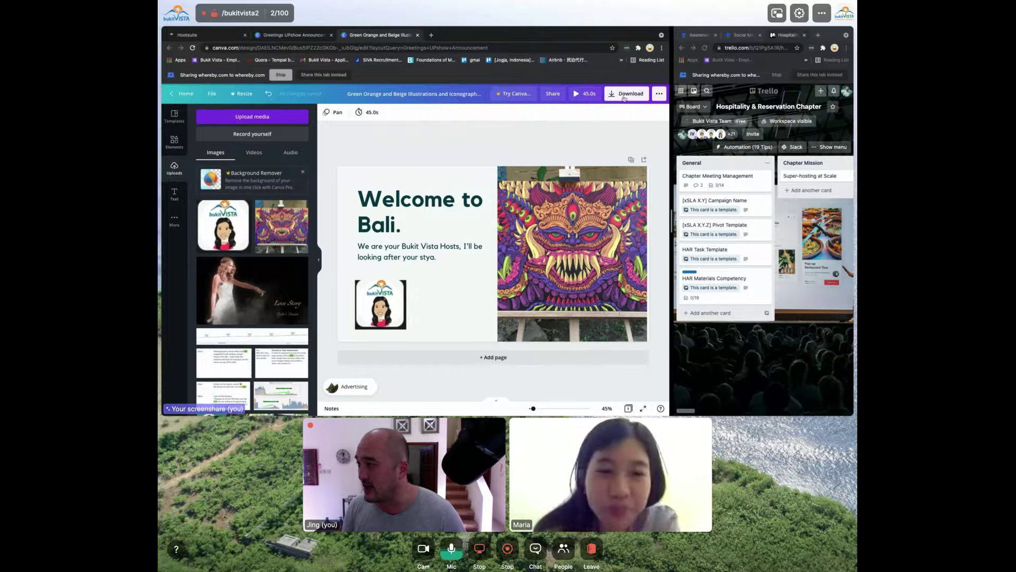
pyautogui.click(598, 161)
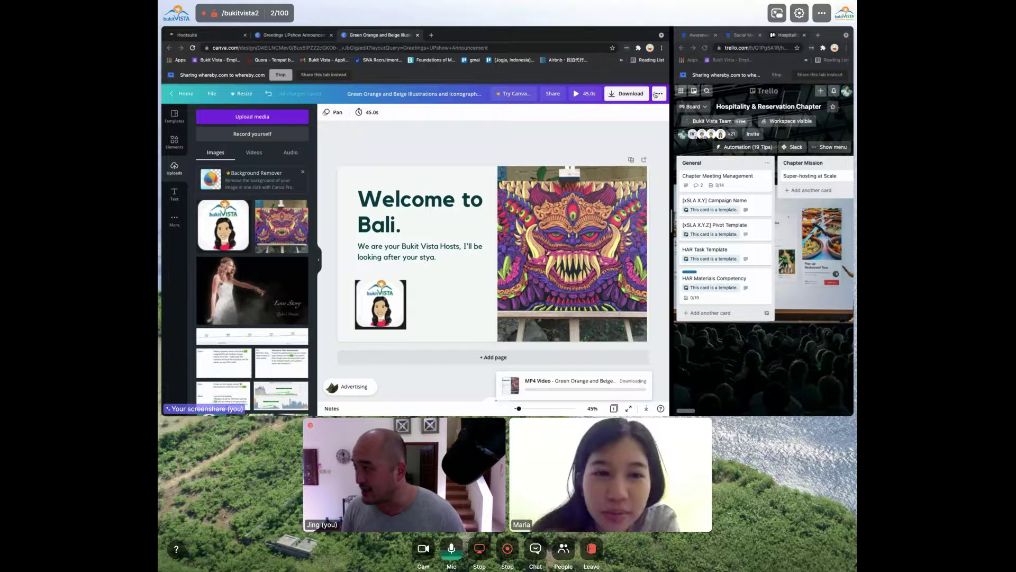
pyautogui.click(621, 97)
pyautogui.click(596, 143)
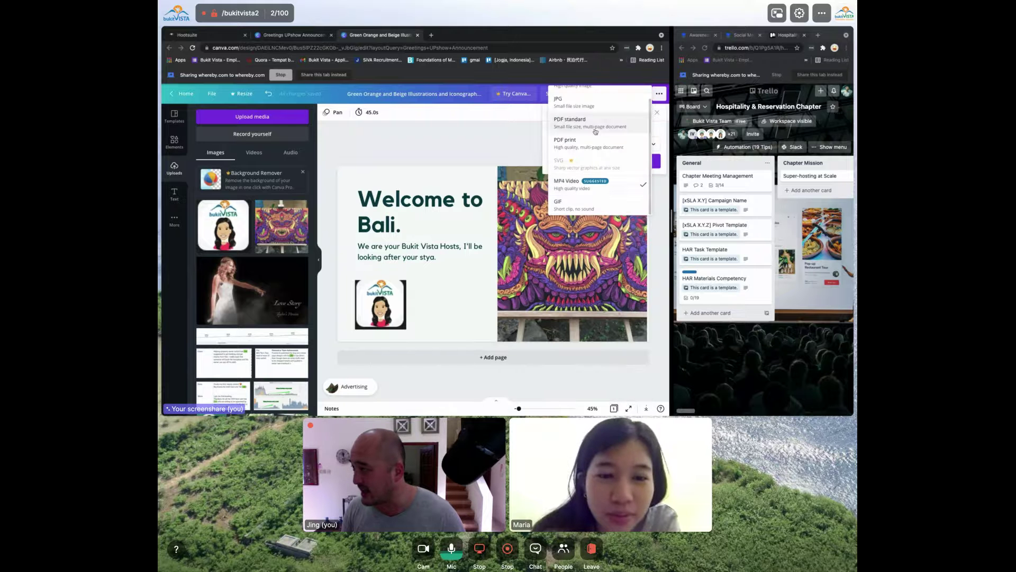
pyautogui.click(582, 108)
pyautogui.click(607, 243)
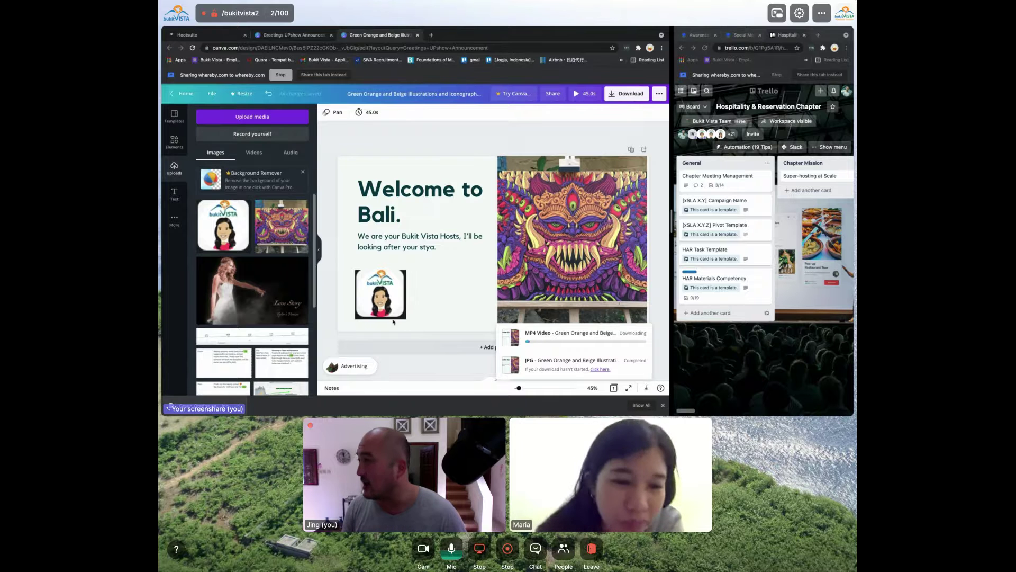
pyautogui.hotkey('ctrl', 'Up')
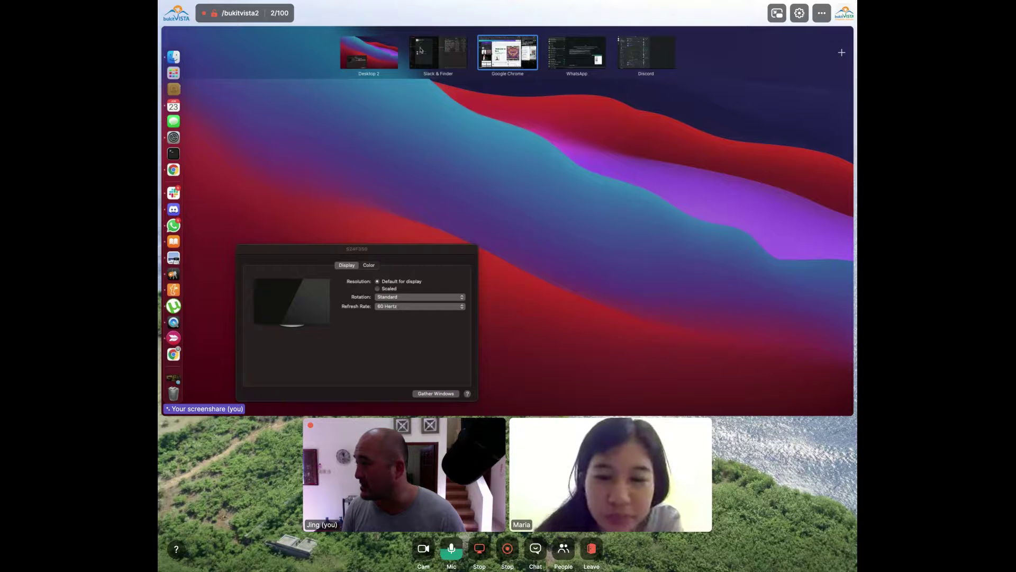
# Send the downloaded Welcome to Bali JPG from Downloads in the Slack direct message, then return to Canva
pyautogui.click(421, 53)
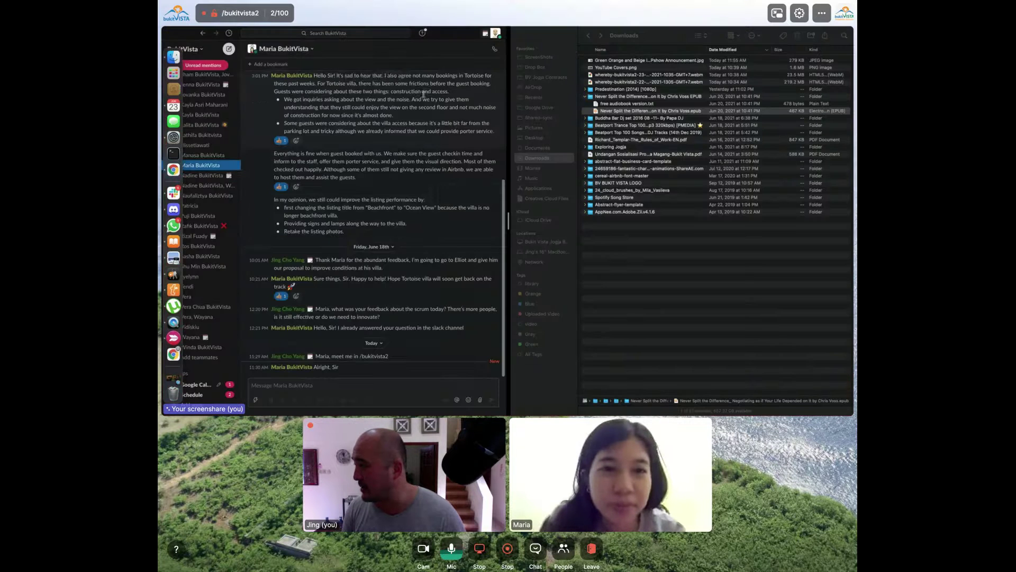
pyautogui.click(480, 400)
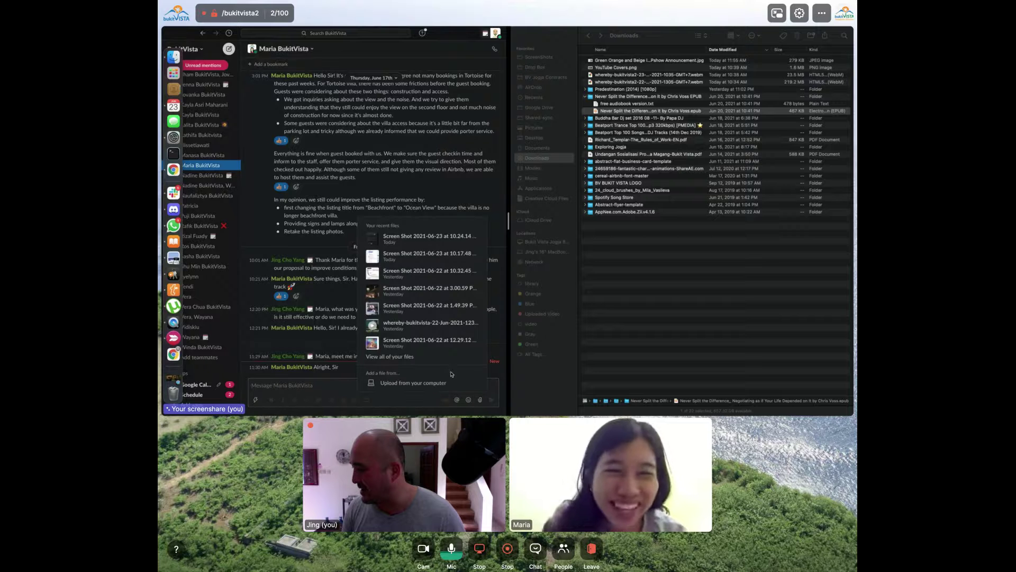
pyautogui.click(449, 382)
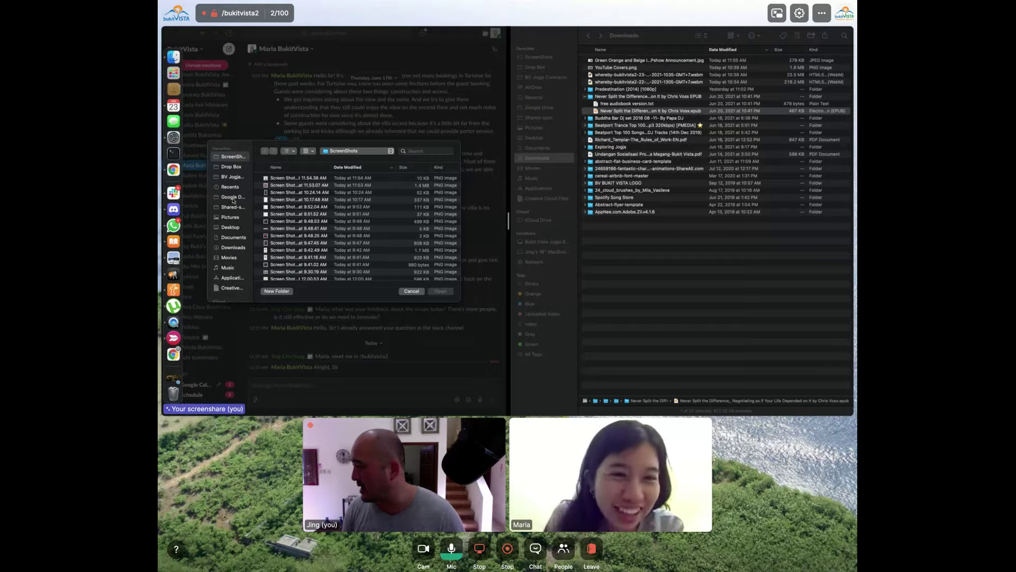
pyautogui.click(233, 247)
pyautogui.click(305, 179)
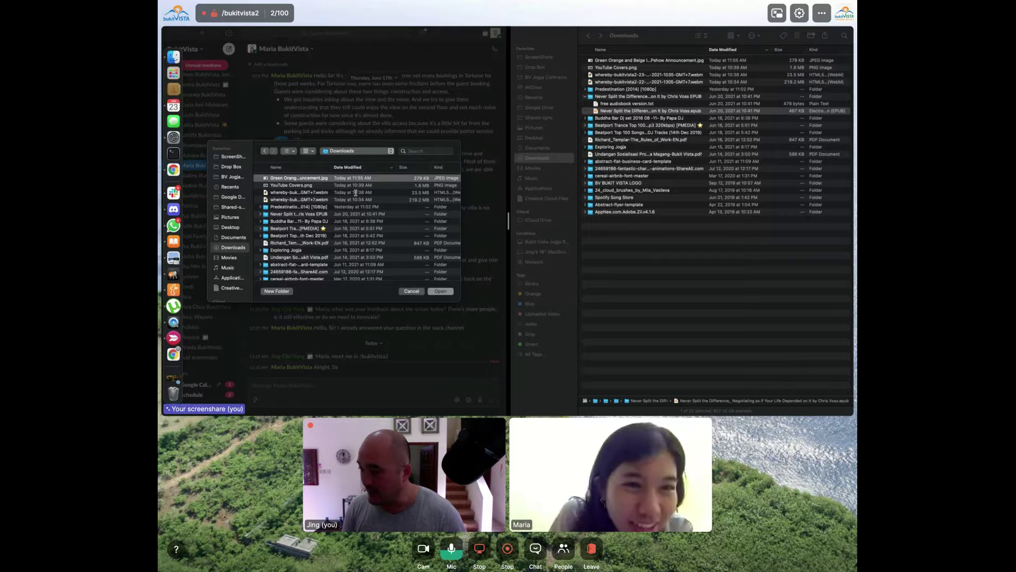
pyautogui.click(440, 292)
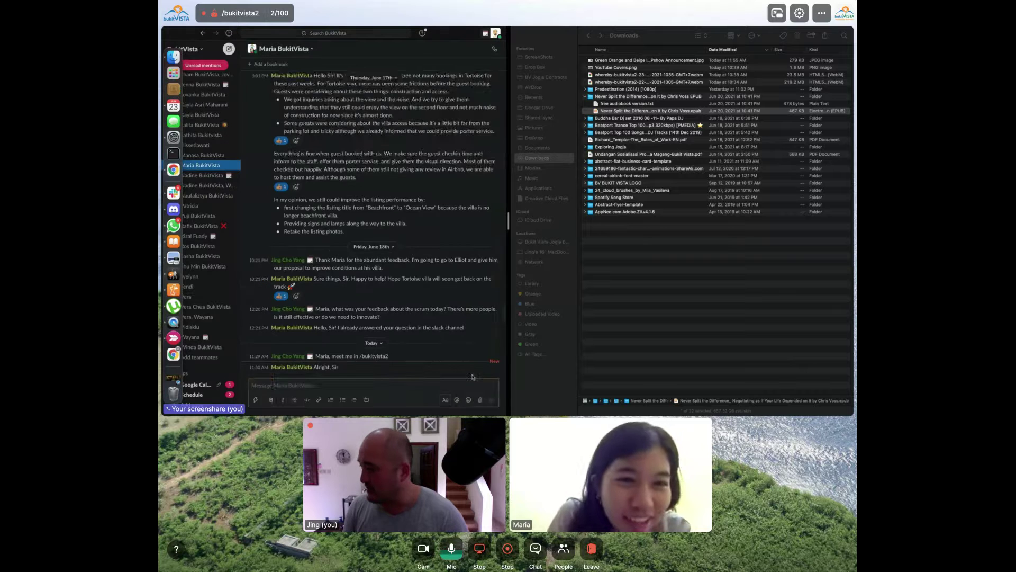
pyautogui.click(490, 399)
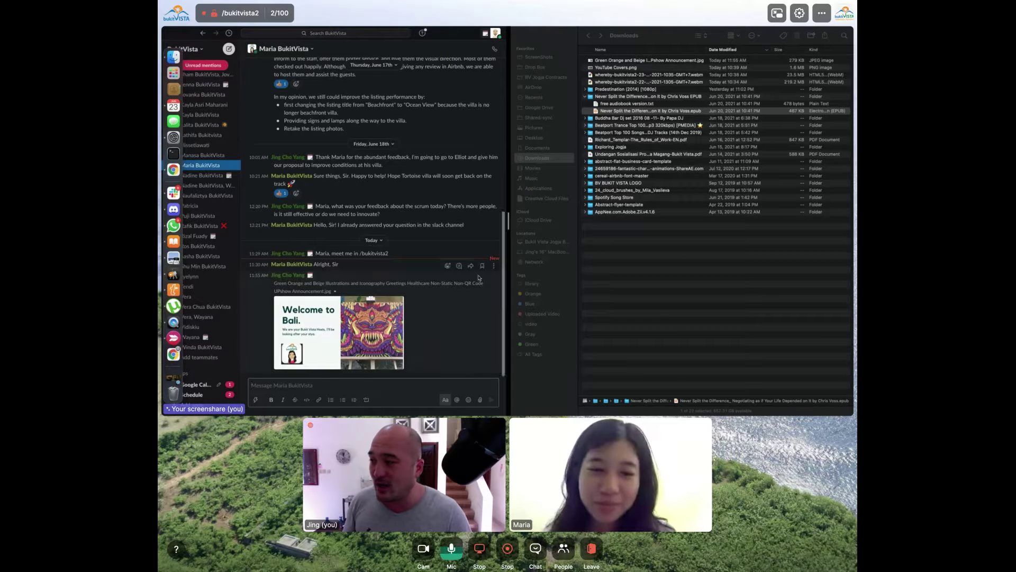
pyautogui.hotkey('ctrl', 'Right')
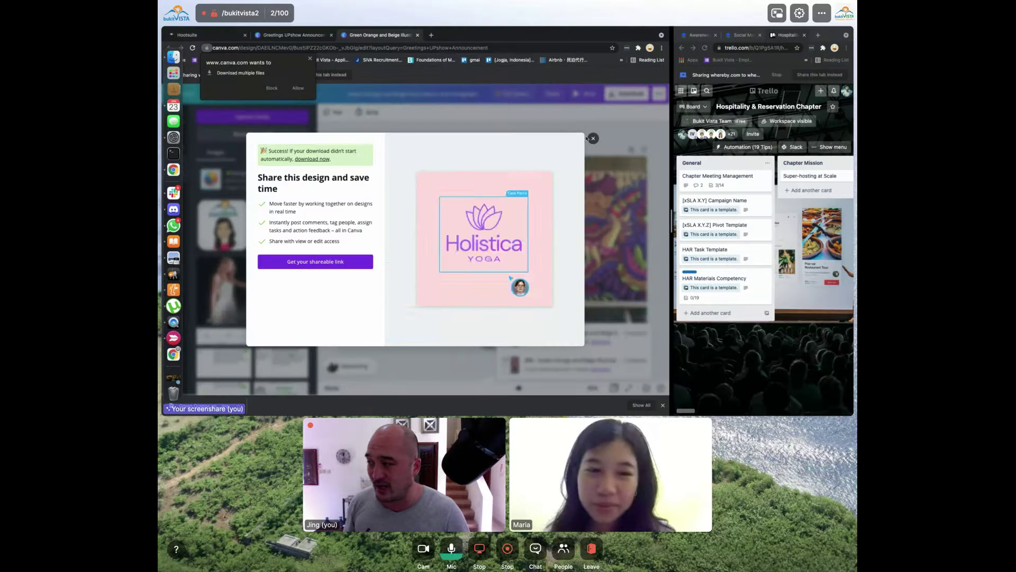
# Dismiss Canva's download message and close the Greetings UPshow Announcement and Welcome to Bali tabs
pyautogui.click(592, 139)
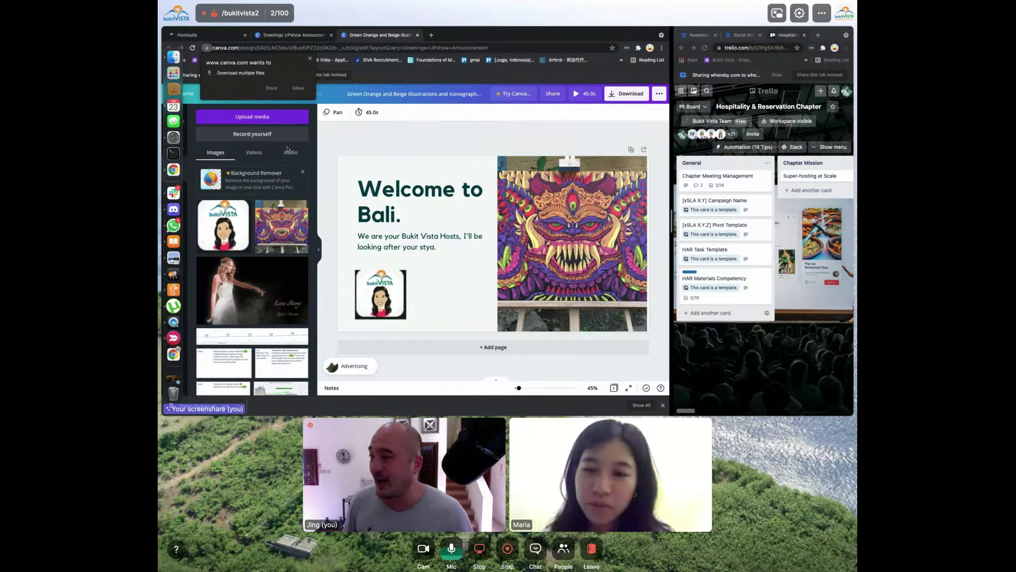
pyautogui.click(312, 35)
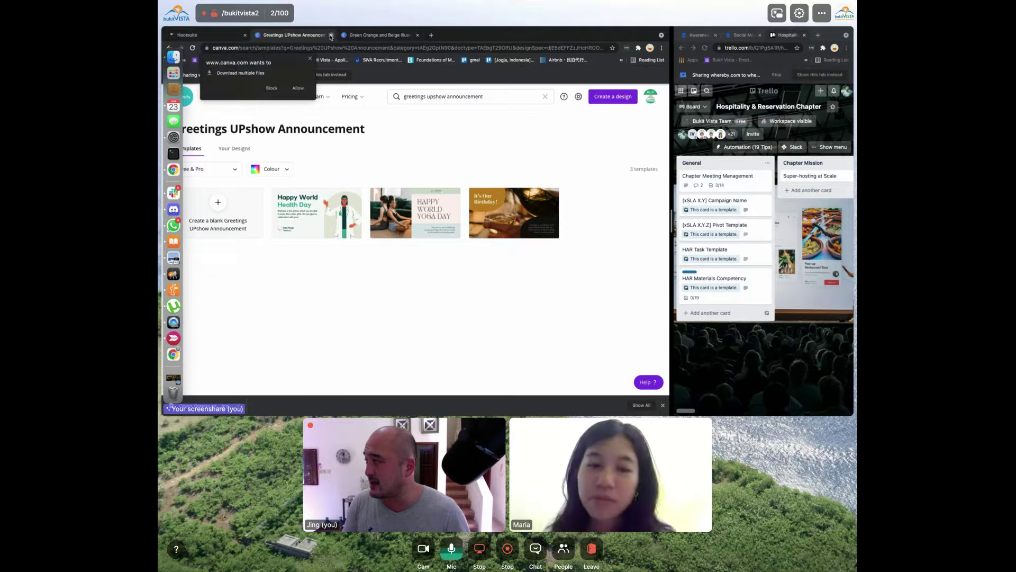
pyautogui.click(332, 35)
pyautogui.click(331, 35)
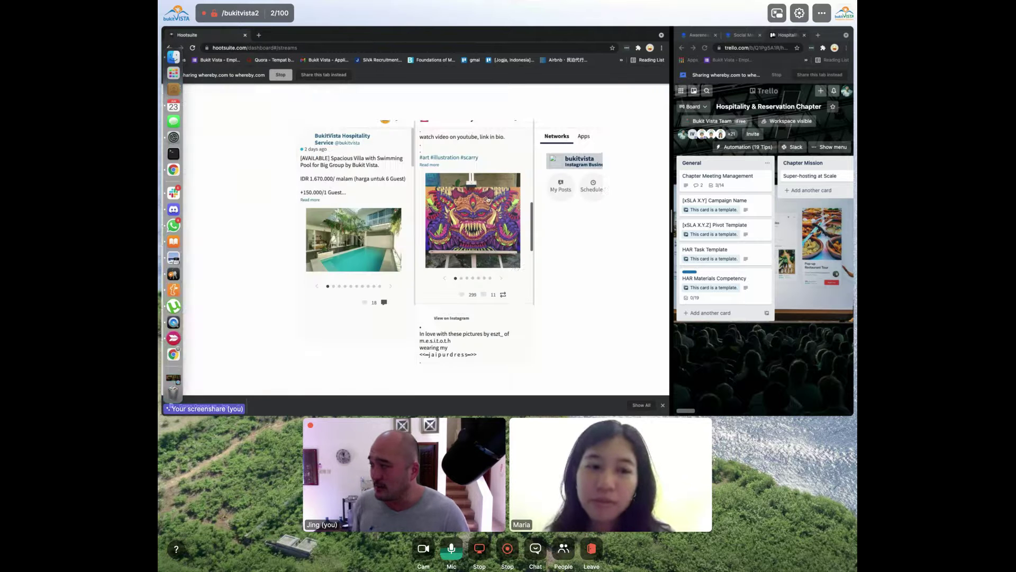
# Refresh the #balinesestyle stream and scroll through it for newer posts
pyautogui.scroll(-5, 498, 270)
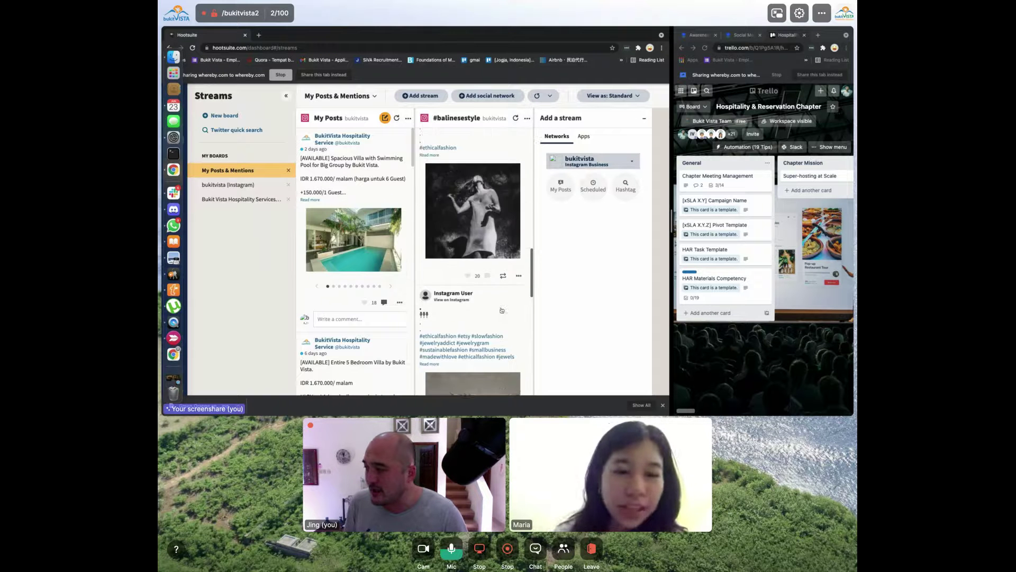
pyautogui.scroll(-10, 502, 310)
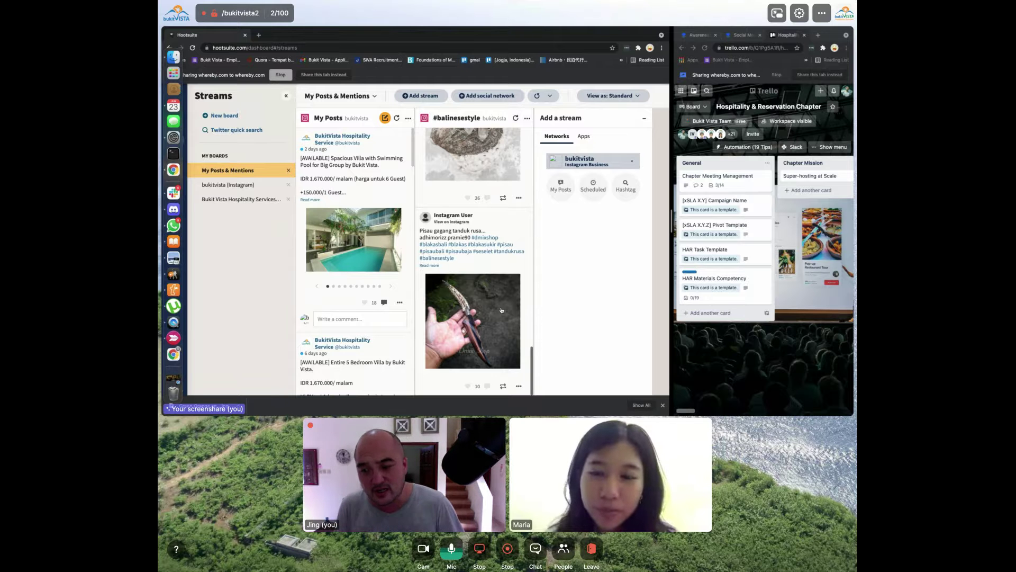
pyautogui.scroll(15, 502, 310)
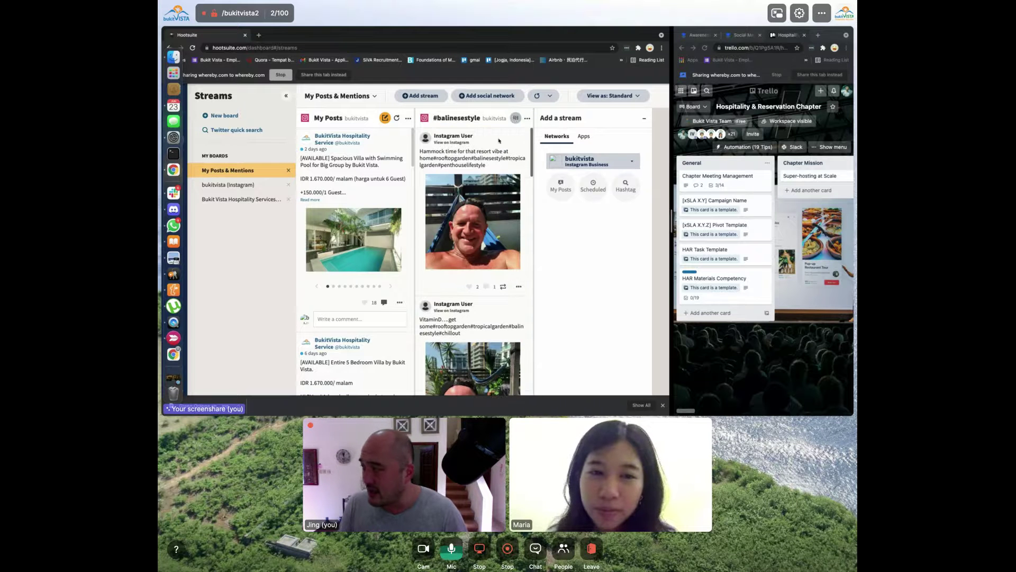
pyautogui.click(515, 118)
pyautogui.scroll(-1, 492, 160)
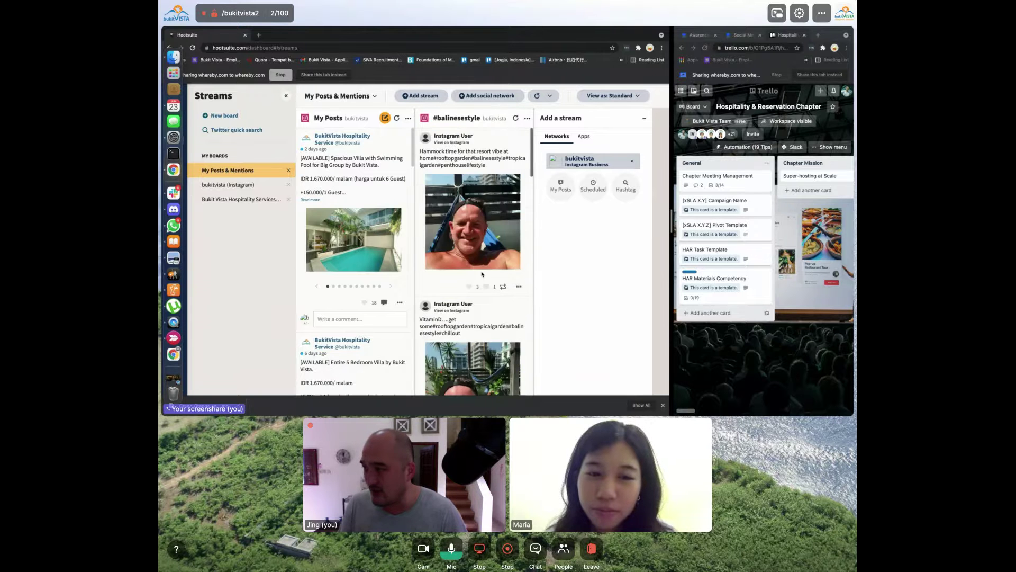
# Close the Trello tab and select 'canggubali' in the Paper doc's Hashtags column
pyautogui.click(783, 36)
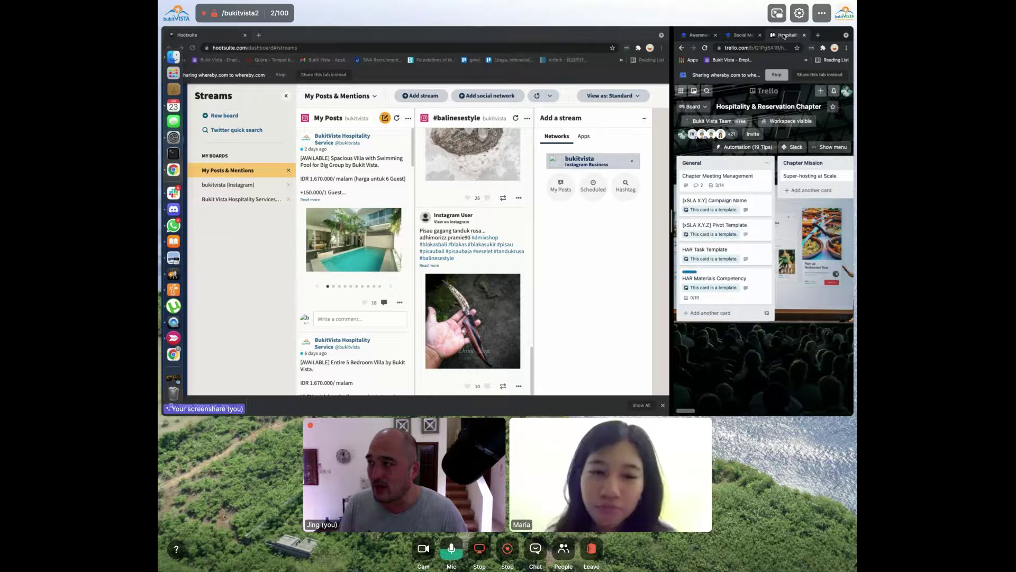
pyautogui.press('super+w')
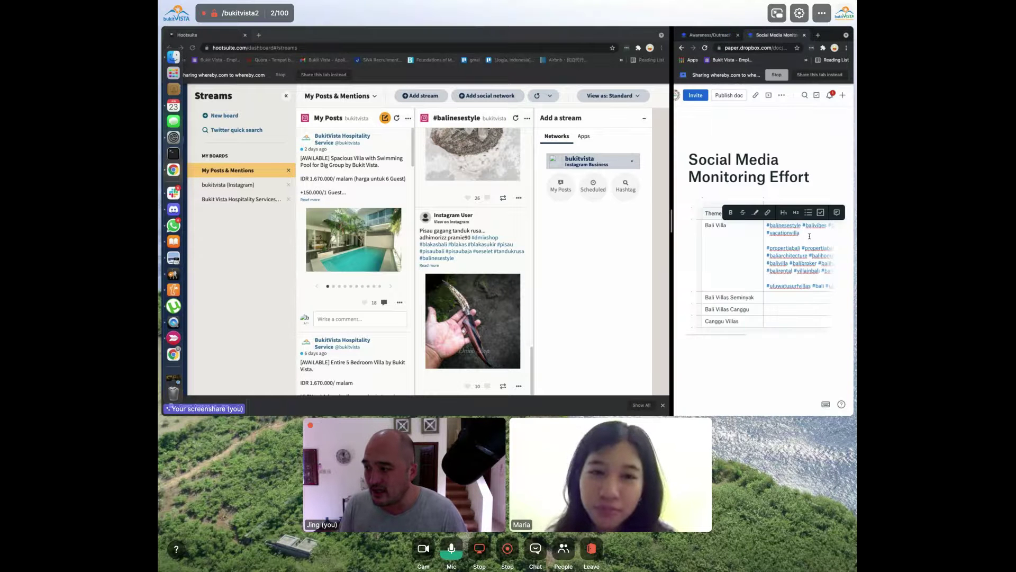
pyautogui.hscroll(3, 809, 236)
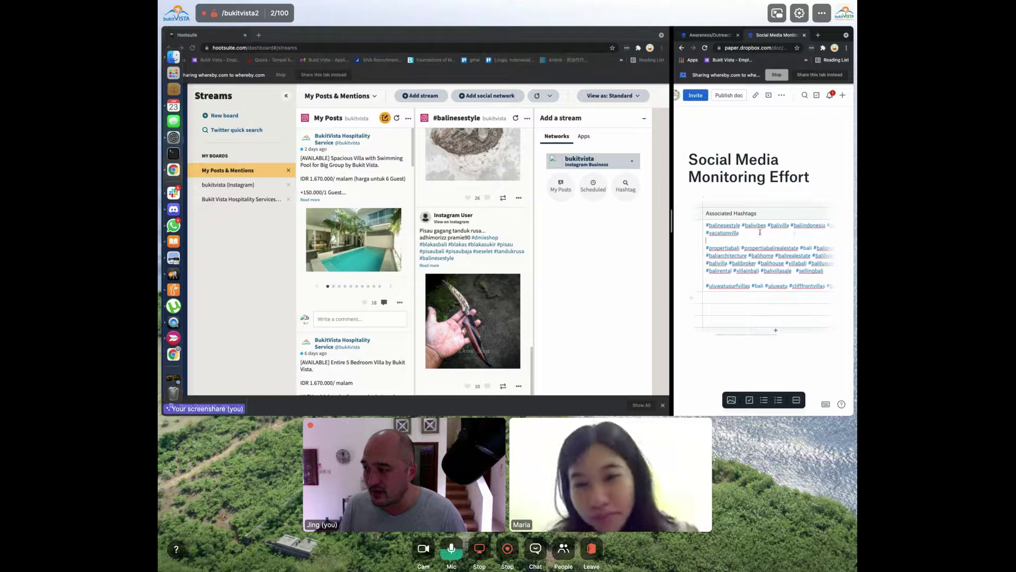
pyautogui.moveTo(782, 226); pyautogui.dragTo(786, 241)
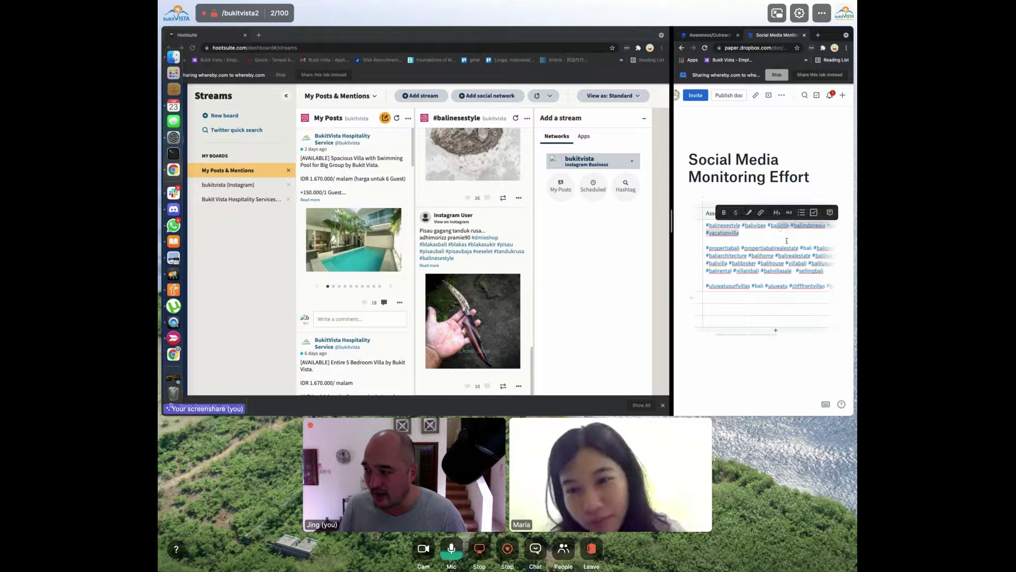
pyautogui.hscroll(3, 787, 238)
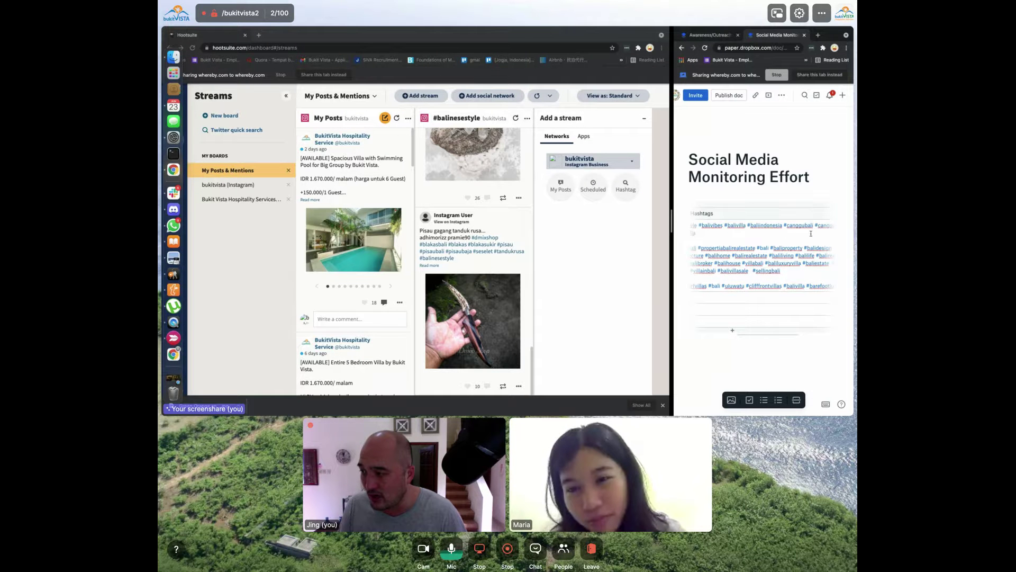
pyautogui.doubleClick(788, 224)
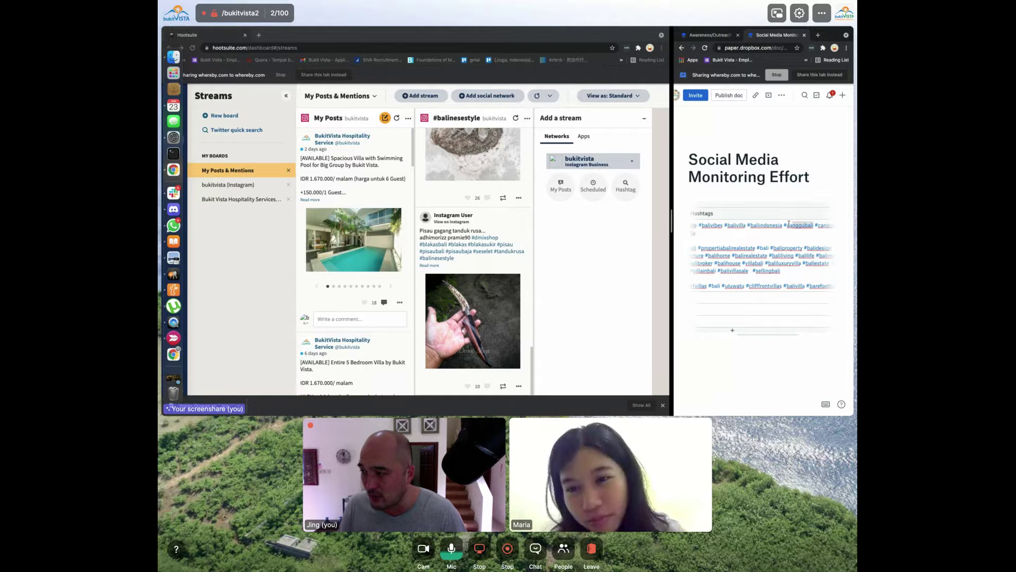
pyautogui.click(479, 127)
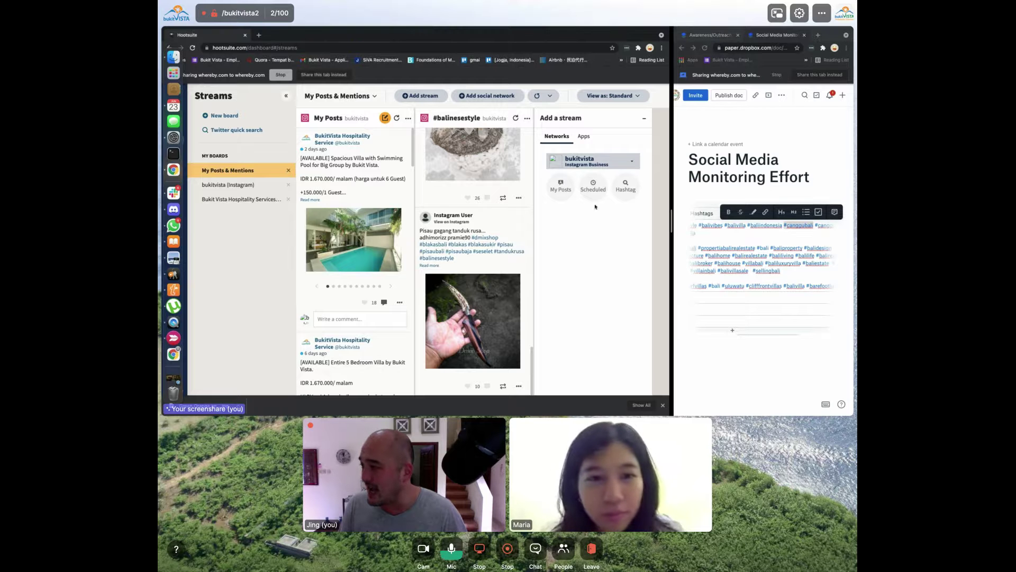
# Add two canggubali Instagram hashtag streams, removing the pasted leading # for the second
pyautogui.click(626, 185)
pyautogui.click(594, 283)
pyautogui.write('#canggubali')
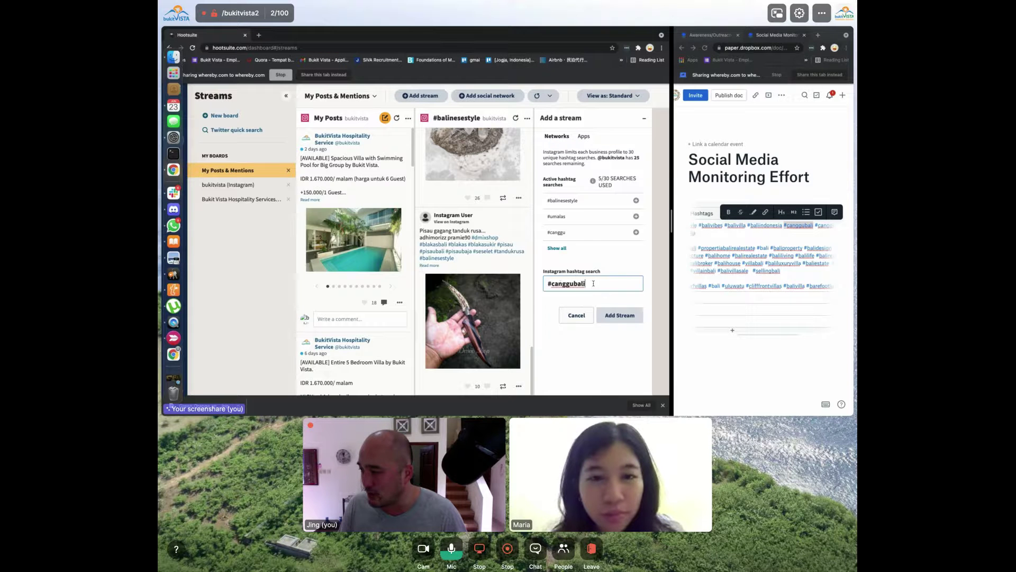
pyautogui.click(623, 314)
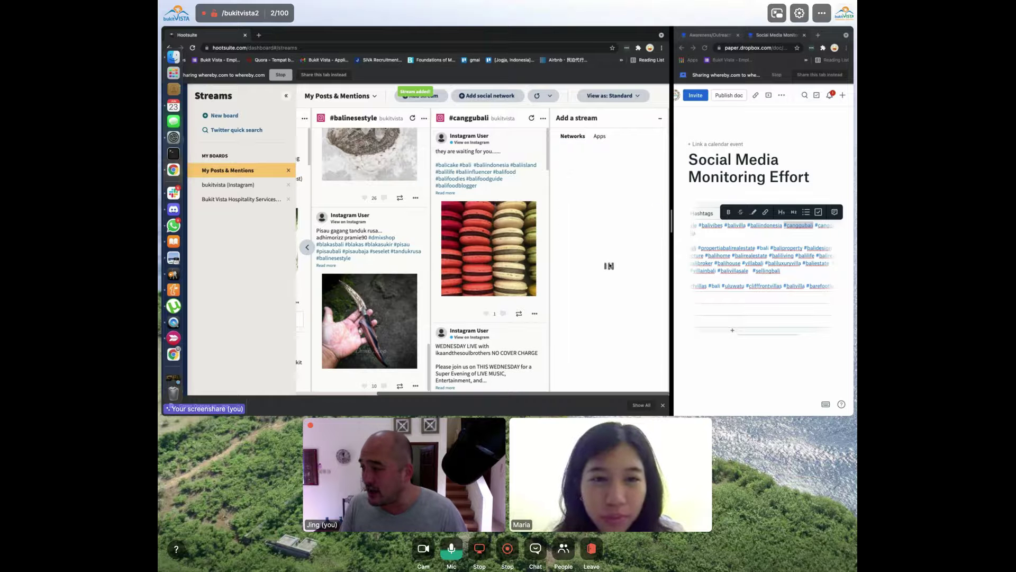
pyautogui.click(592, 284)
pyautogui.write('#canggubali')
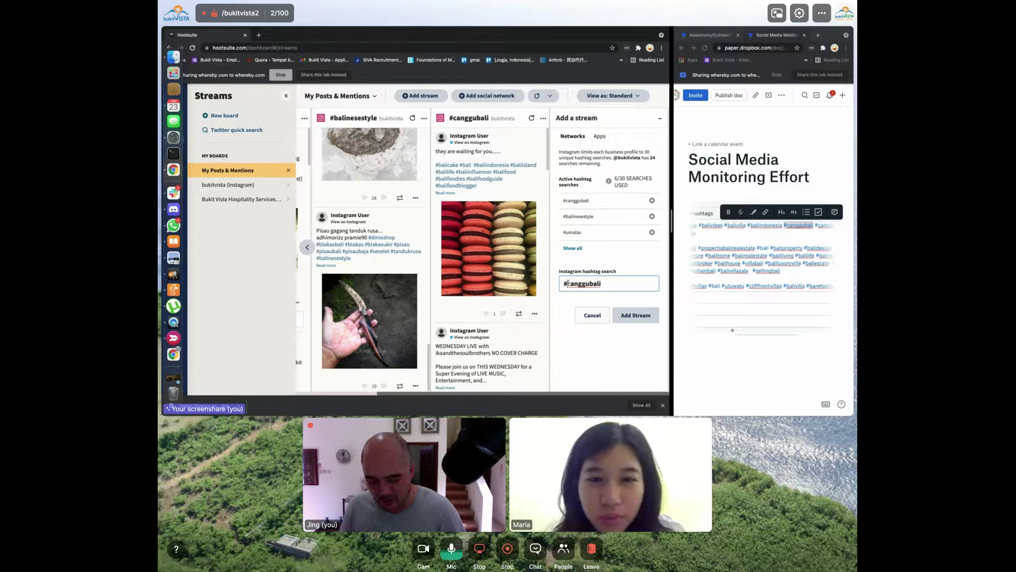
pyautogui.click(568, 284)
pyautogui.press('BackSpace')
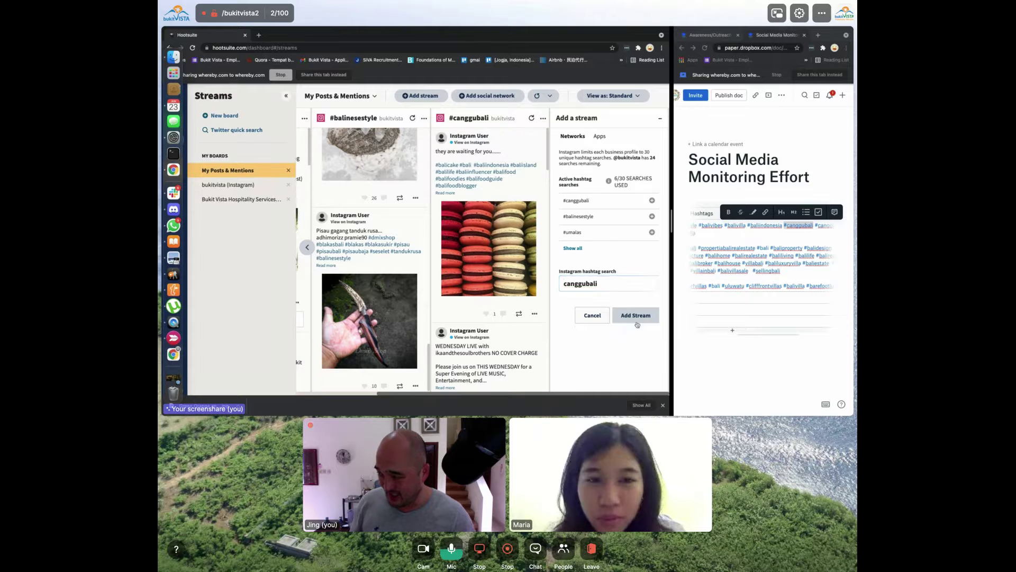
pyautogui.click(637, 315)
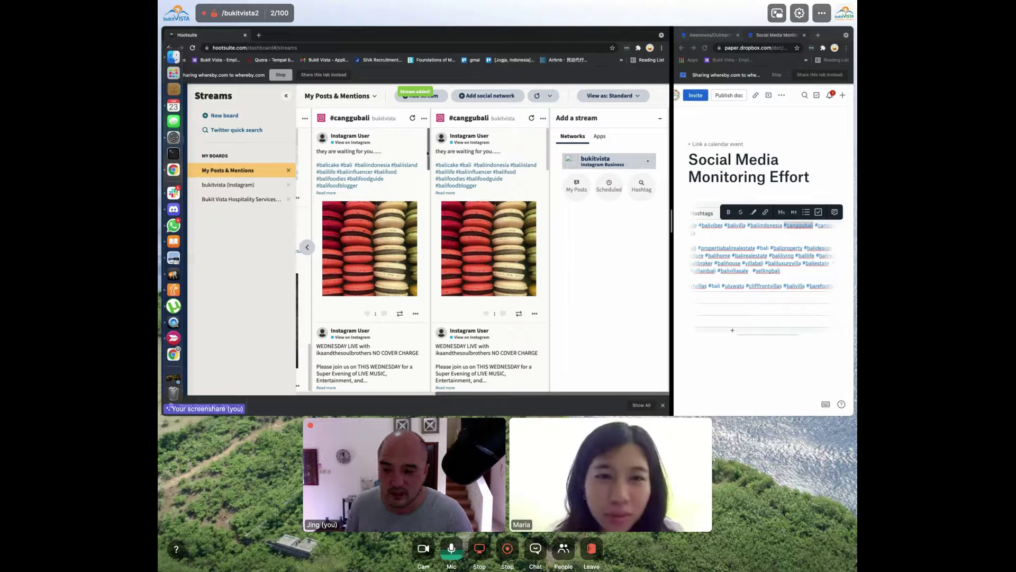
pyautogui.scroll(-5, 387, 196)
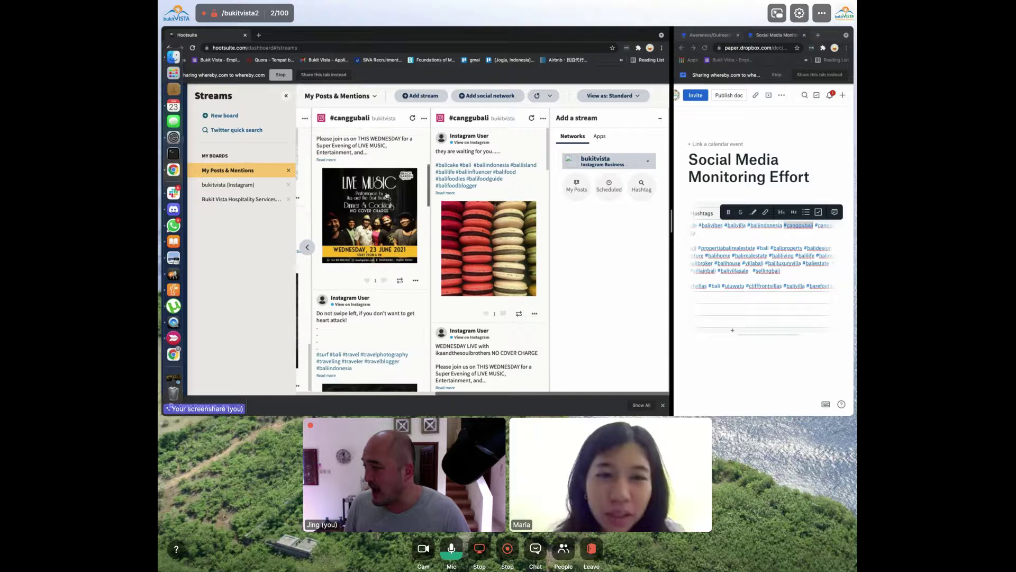
pyautogui.scroll(2, 387, 195)
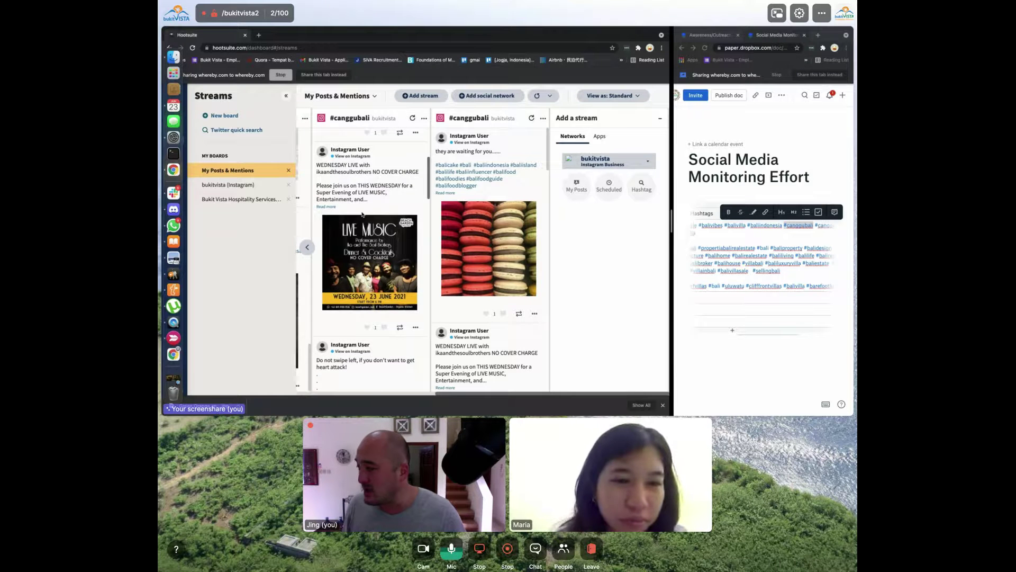
pyautogui.scroll(5, 362, 214)
pyautogui.scroll(-2, 363, 214)
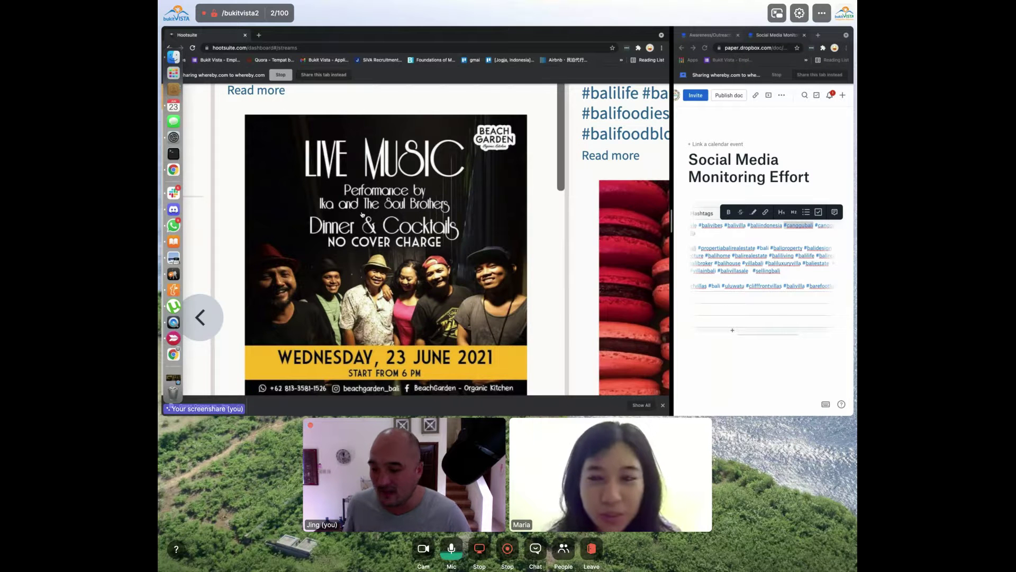
pyautogui.scroll(-5, 362, 215)
pyautogui.scroll(-3, 348, 233)
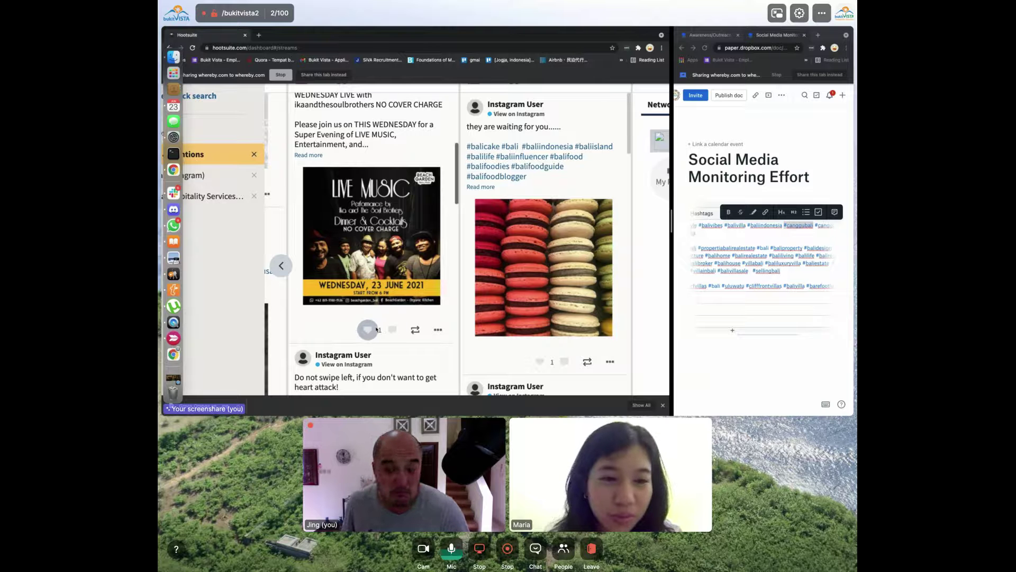
pyautogui.scroll(-3, 377, 329)
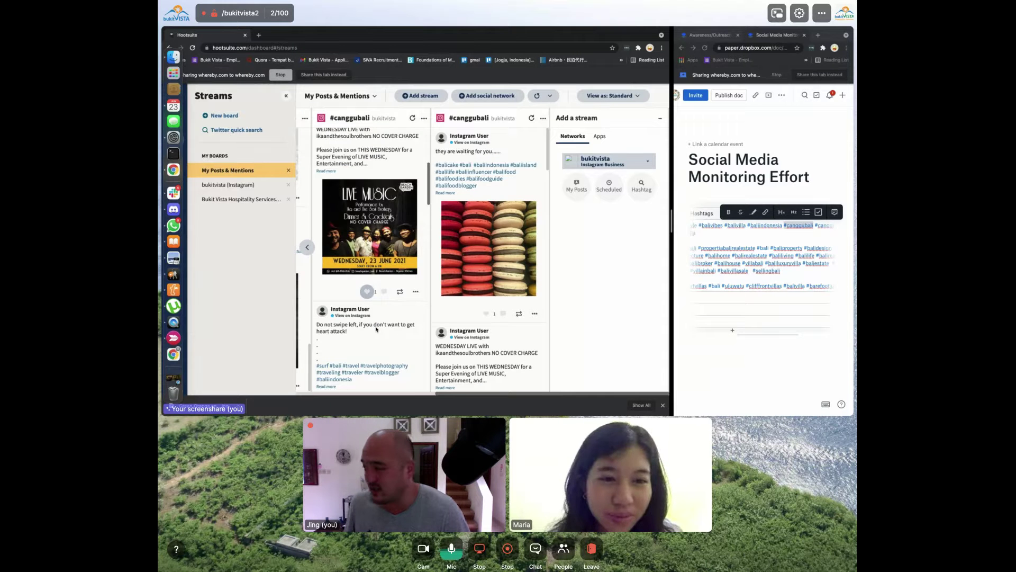
pyautogui.scroll(-5, 376, 329)
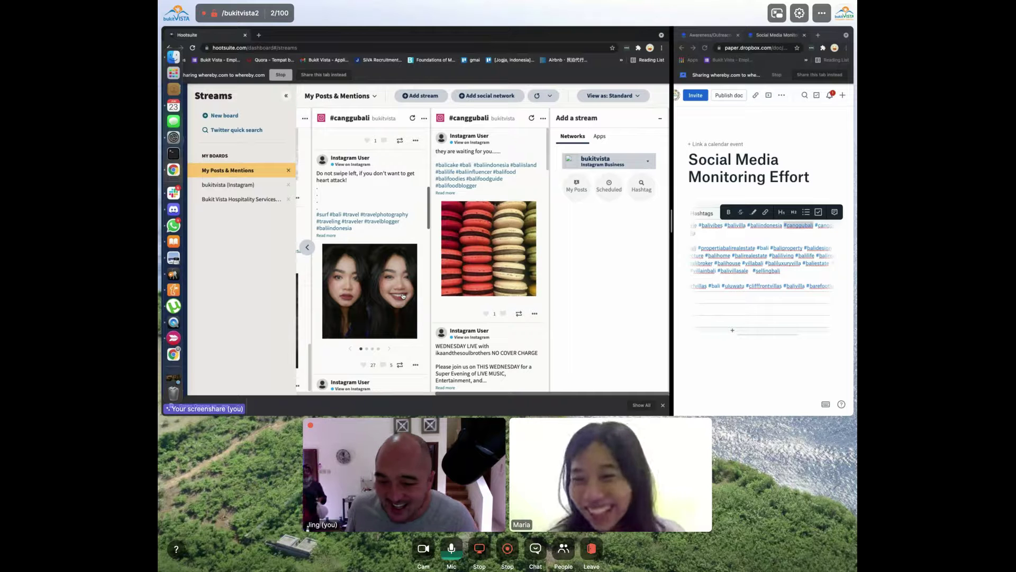
pyautogui.click(389, 349)
pyautogui.click(389, 349)
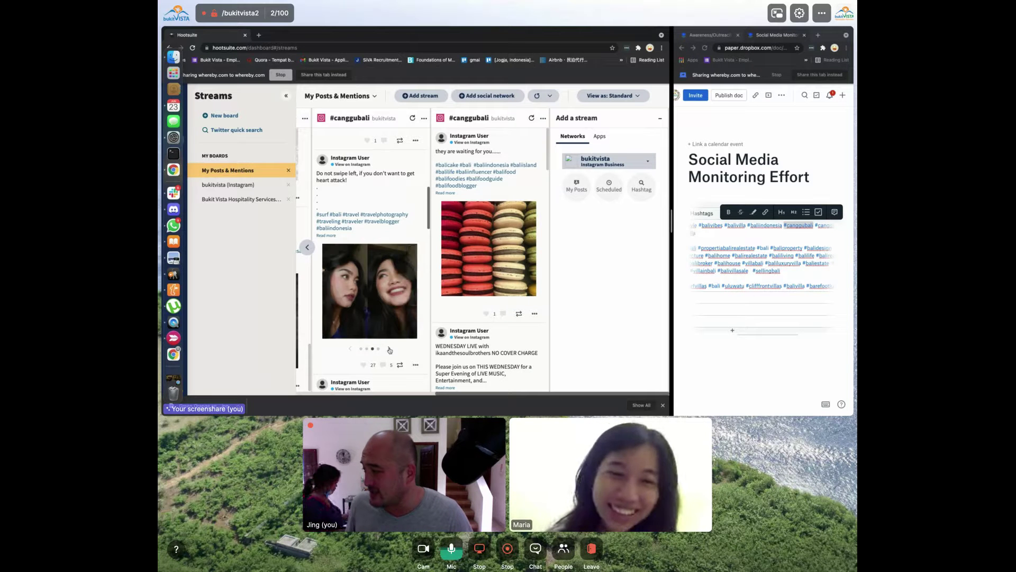
pyautogui.click(389, 349)
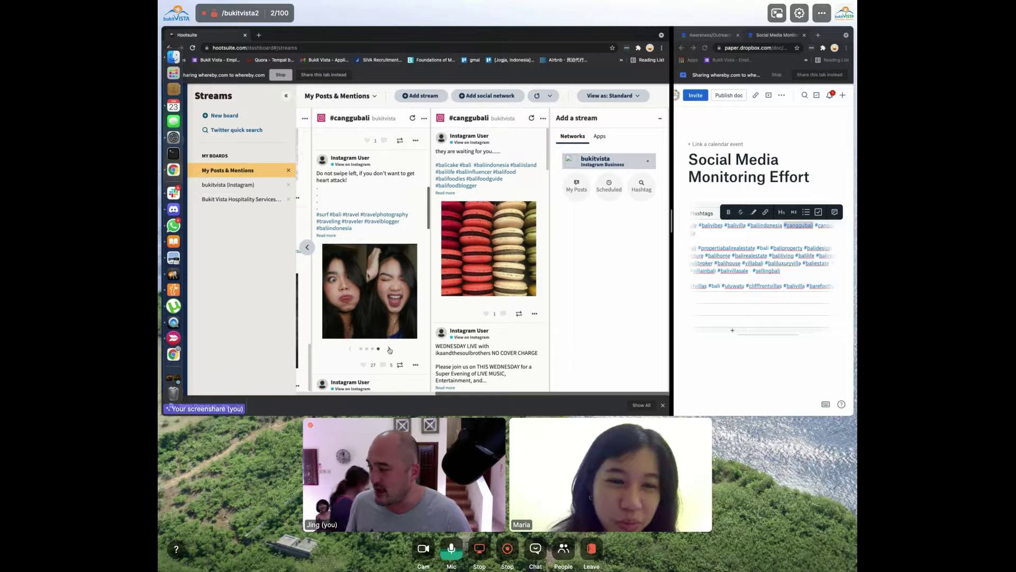
pyautogui.click(353, 348)
pyautogui.click(353, 349)
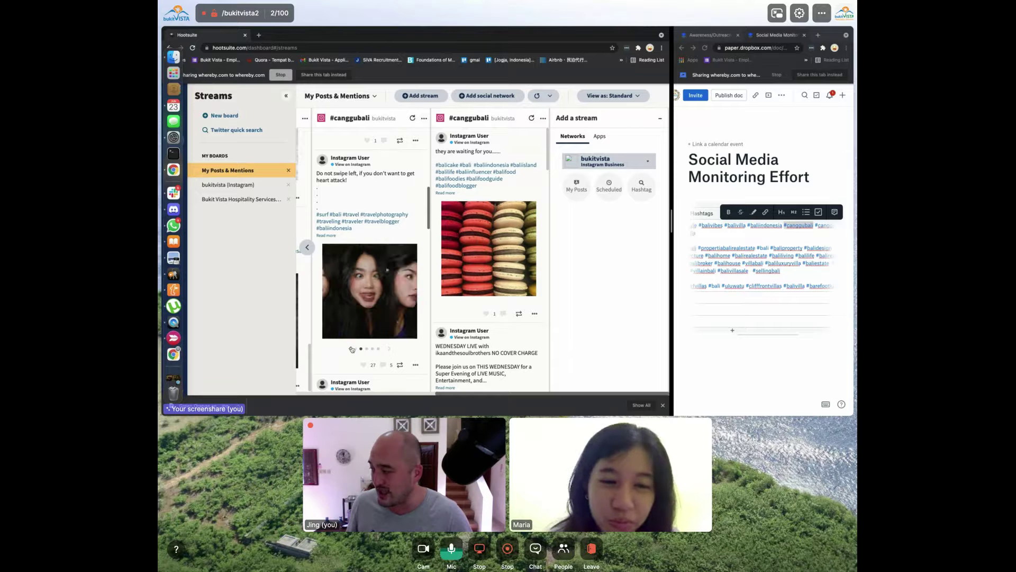
pyautogui.click(353, 348)
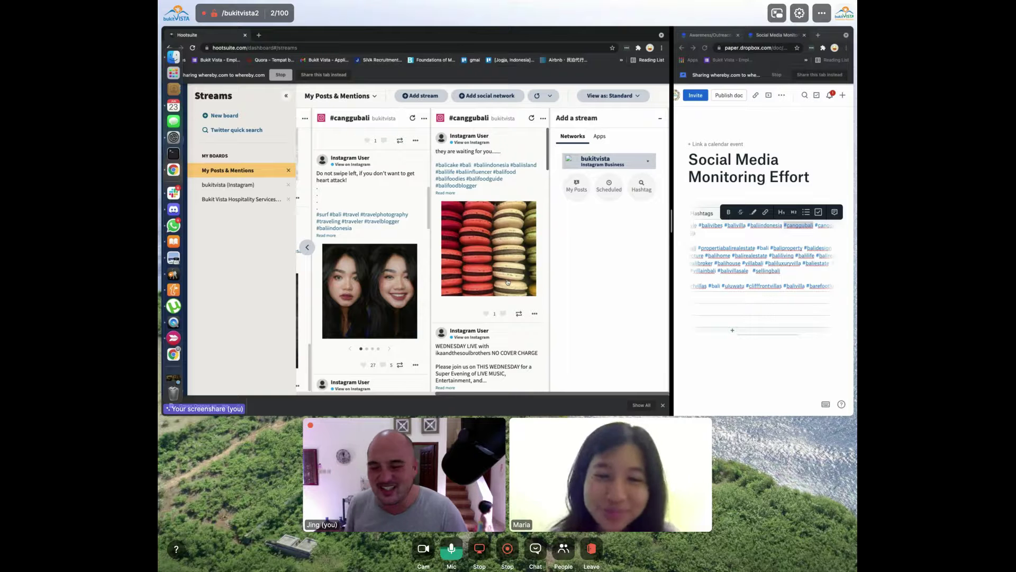
# Scroll the streams and expand the Canggu villa post's full caption
pyautogui.scroll(-3, 507, 282)
pyautogui.scroll(-10, 366, 243)
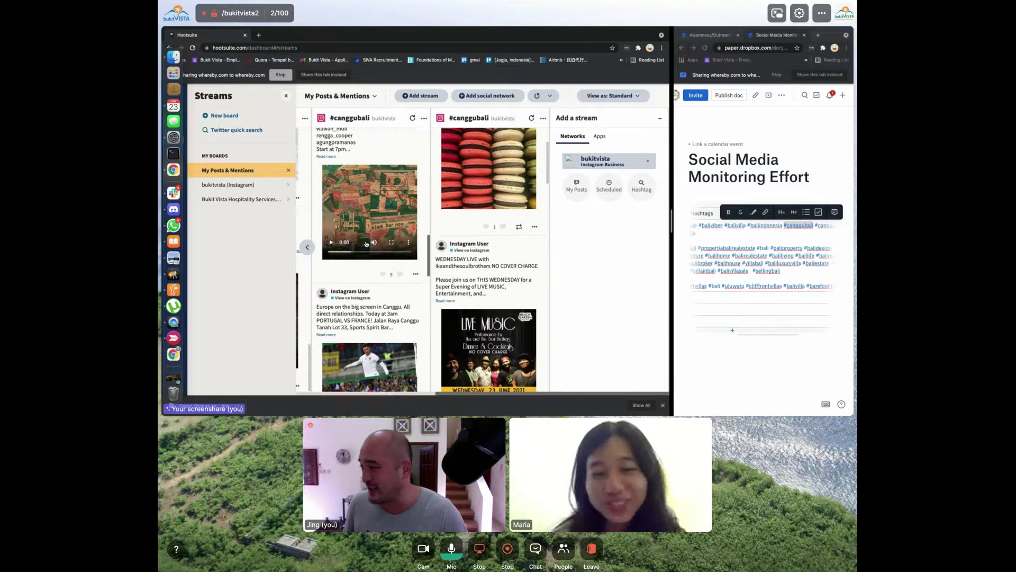
pyautogui.scroll(-1, 367, 243)
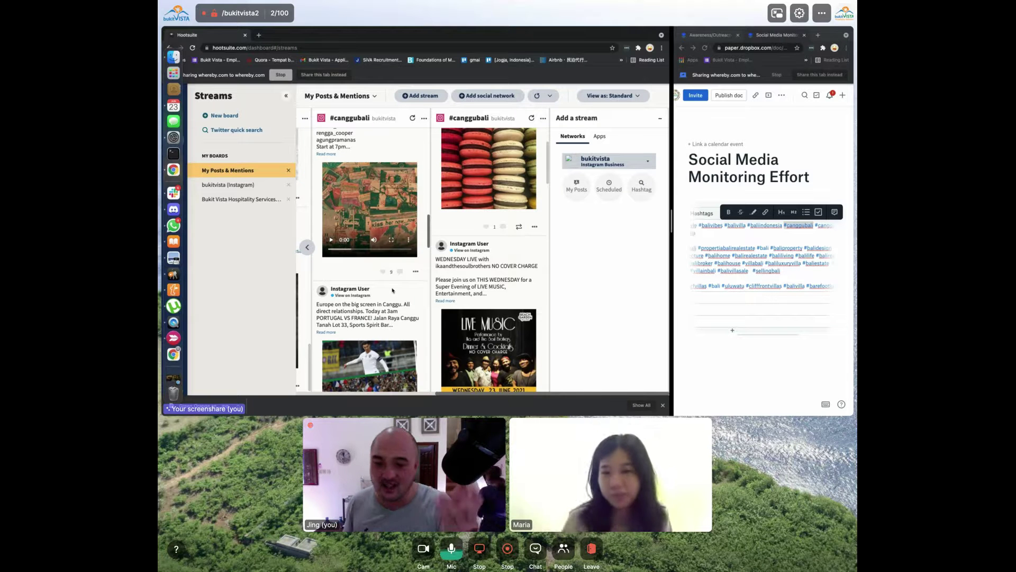
pyautogui.scroll(-5, 393, 290)
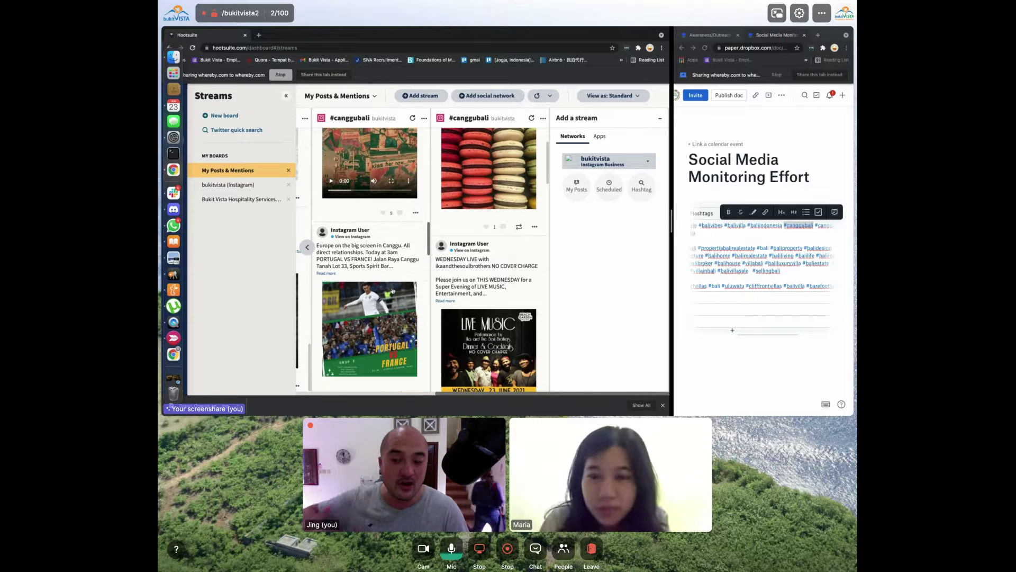
pyautogui.scroll(-5, 392, 290)
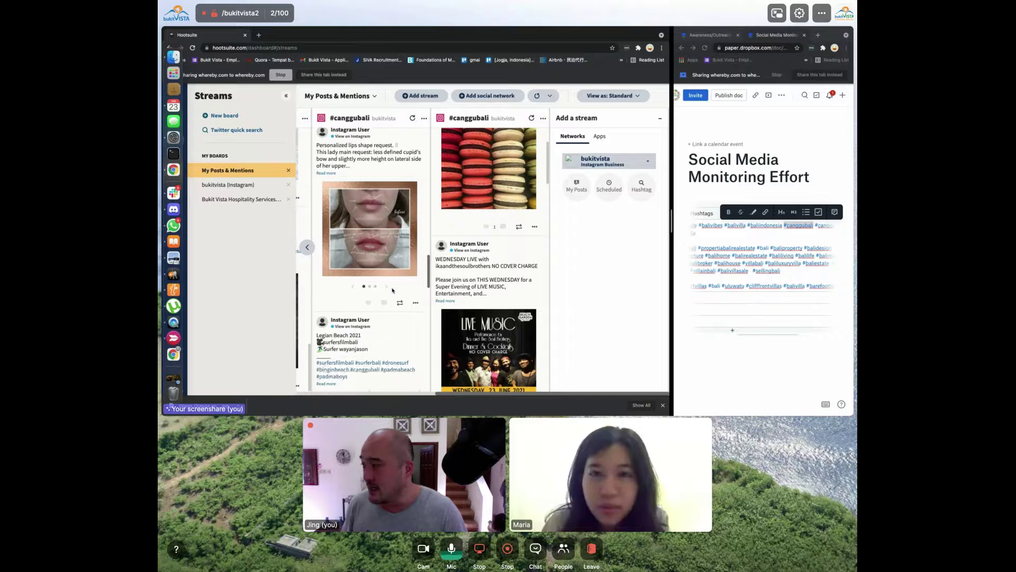
pyautogui.scroll(2, 392, 290)
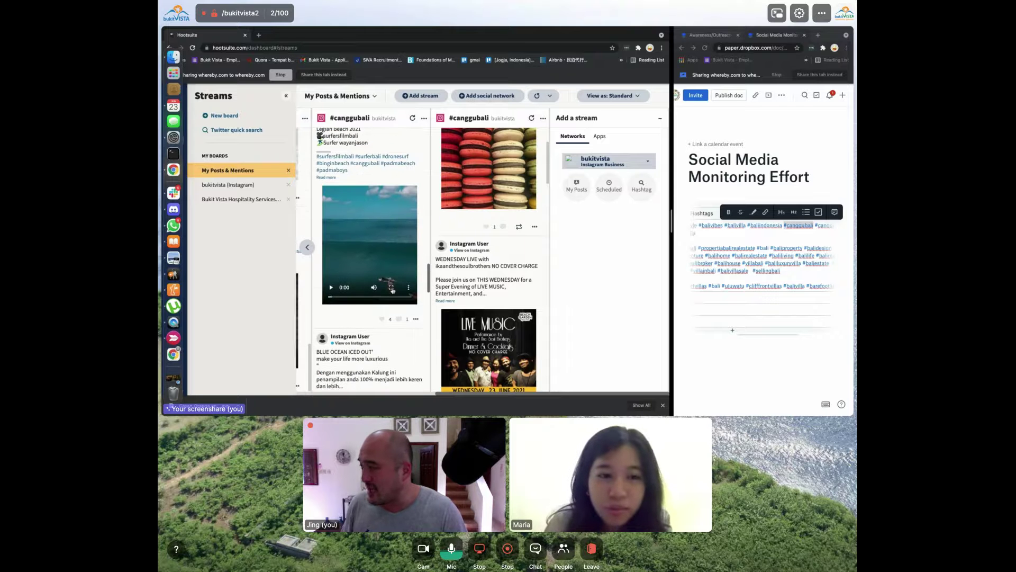
pyautogui.scroll(-9, 392, 290)
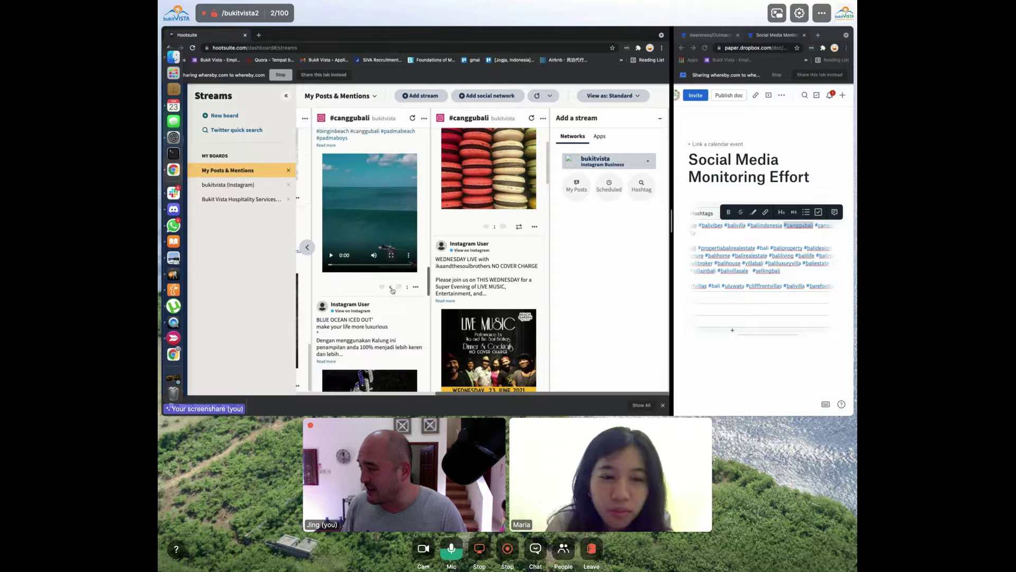
pyautogui.scroll(-10, 392, 290)
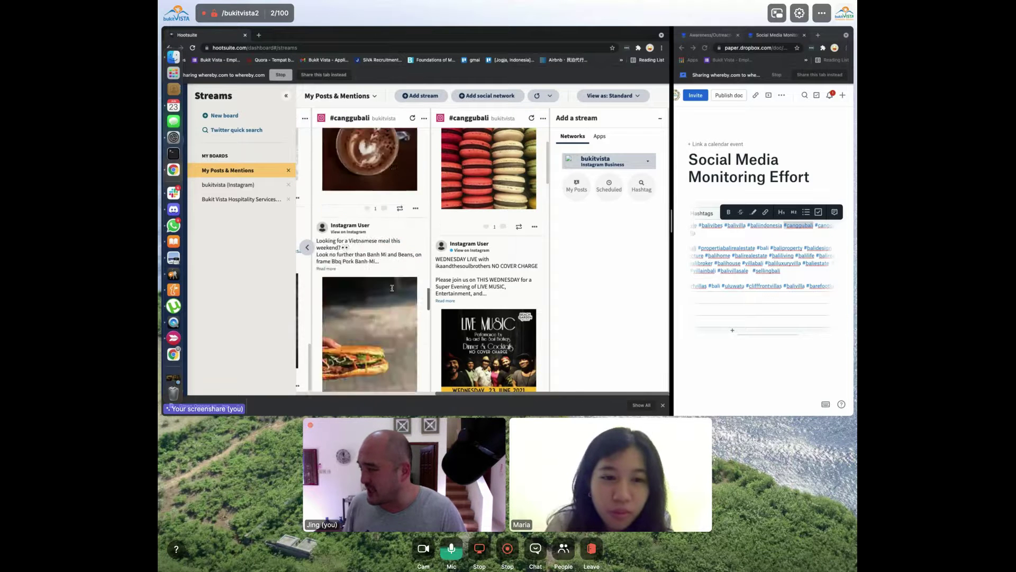
pyautogui.scroll(-3, 392, 288)
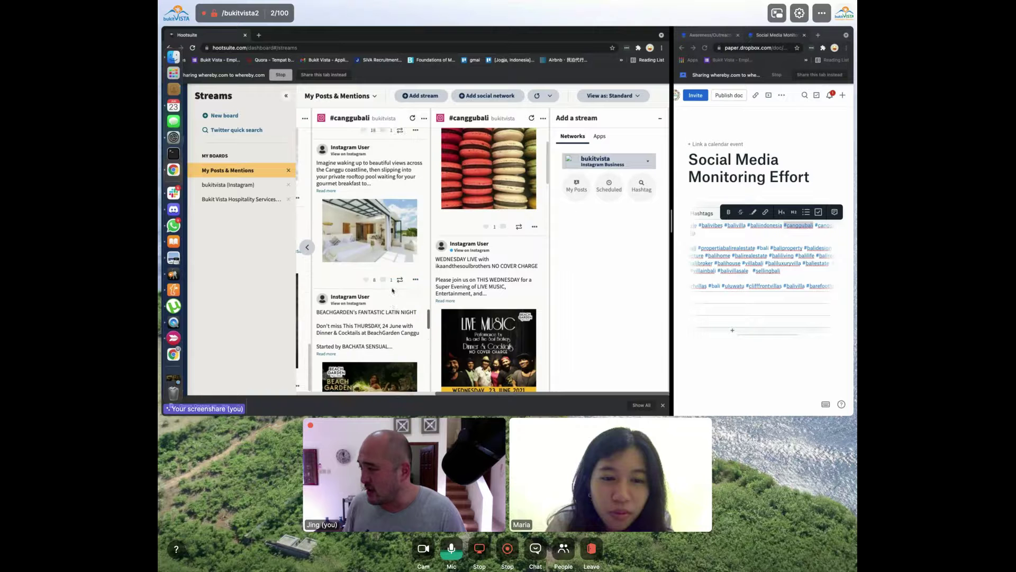
pyautogui.scroll(1, 374, 192)
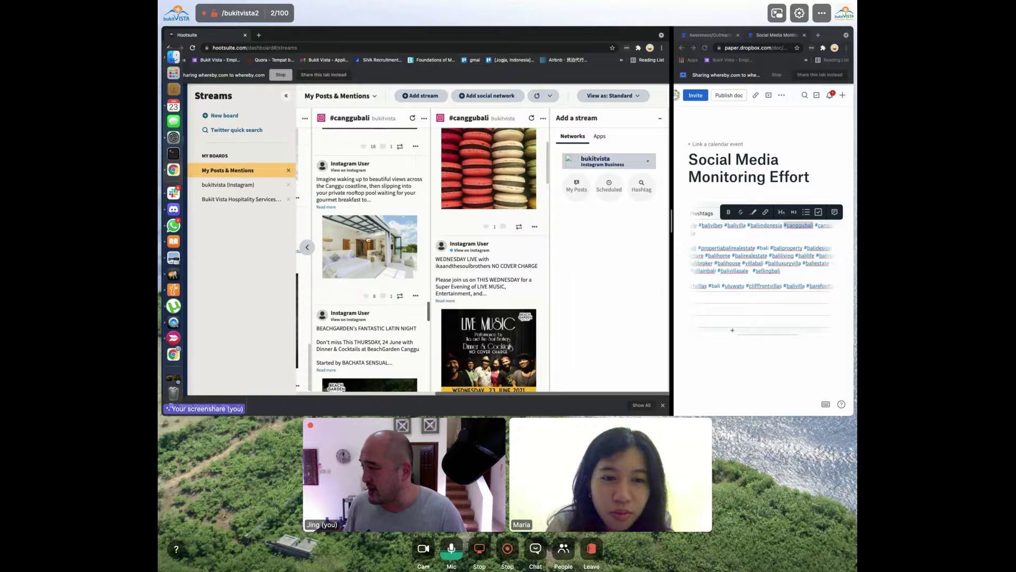
pyautogui.click(333, 208)
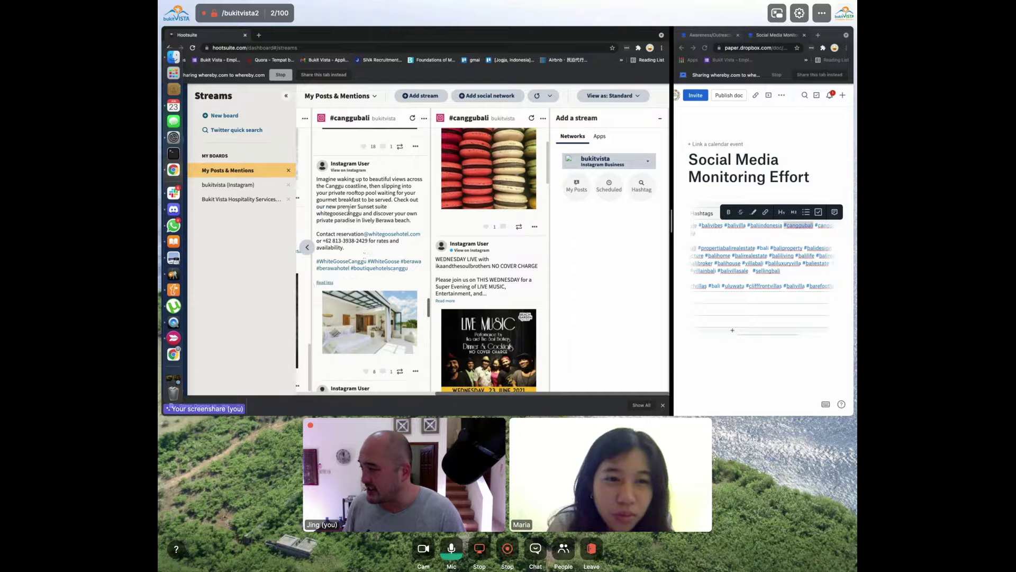
pyautogui.scroll(-1, 364, 216)
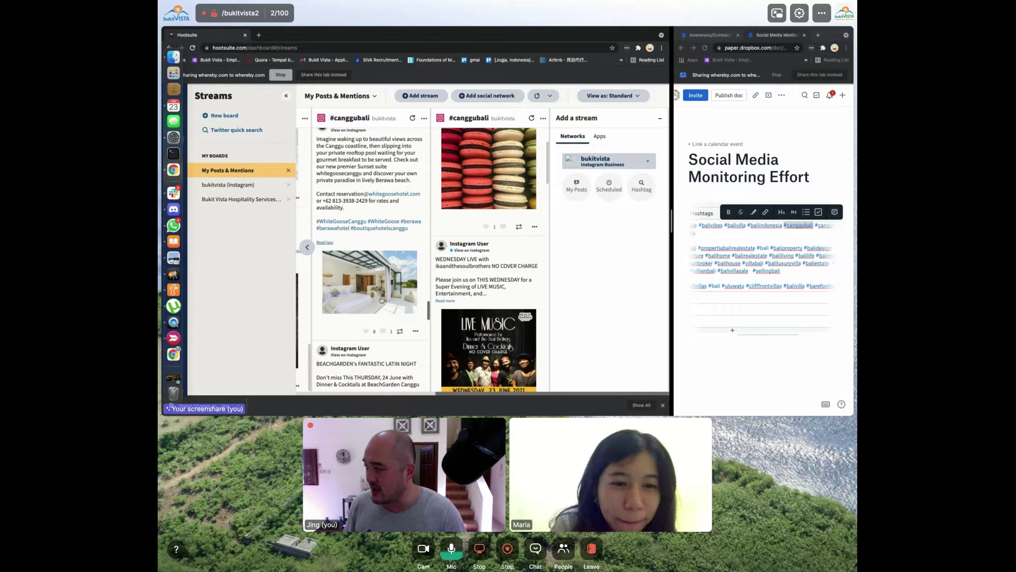
pyautogui.scroll(1, 381, 300)
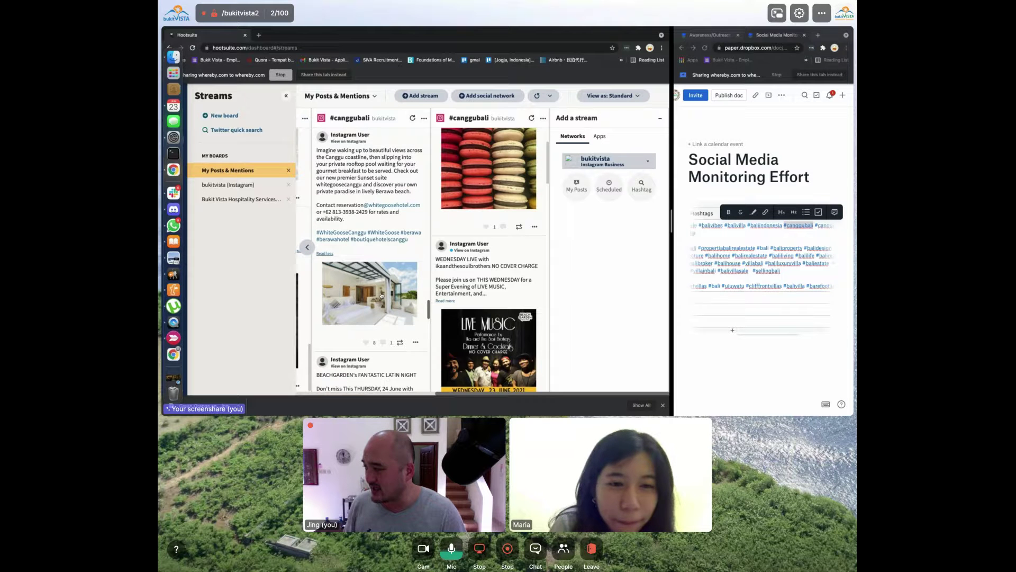
# Widen the Paper document and insert an empty table below its title
pyautogui.press('Tab')
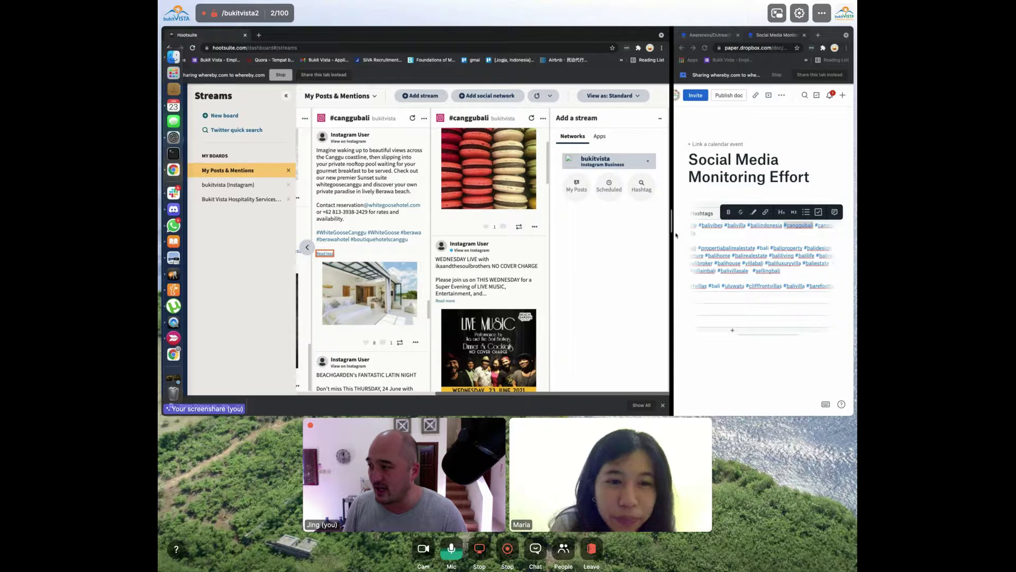
pyautogui.moveTo(670, 228); pyautogui.dragTo(531, 227)
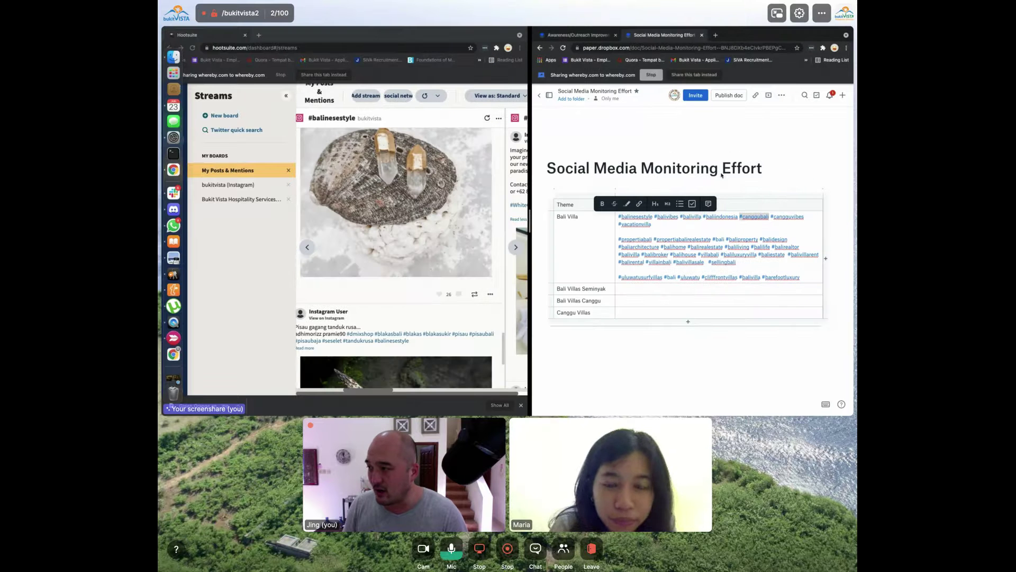
pyautogui.click(766, 170)
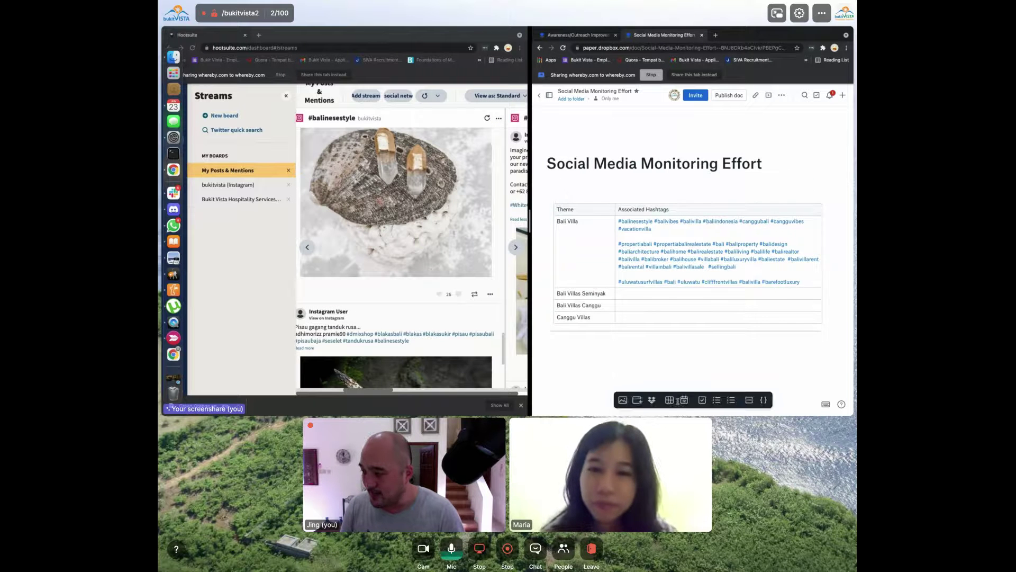
pyautogui.click(670, 400)
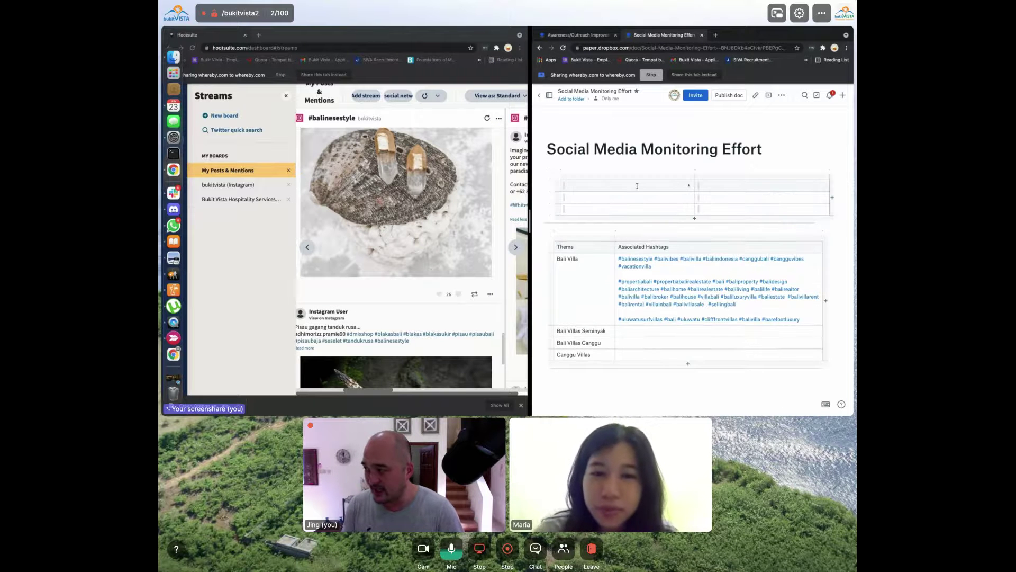
# Type Theme and Inspiration into the new table's header cells
pyautogui.write('Theme')
pyautogui.press('Tab')
pyautogui.write('Inspir')
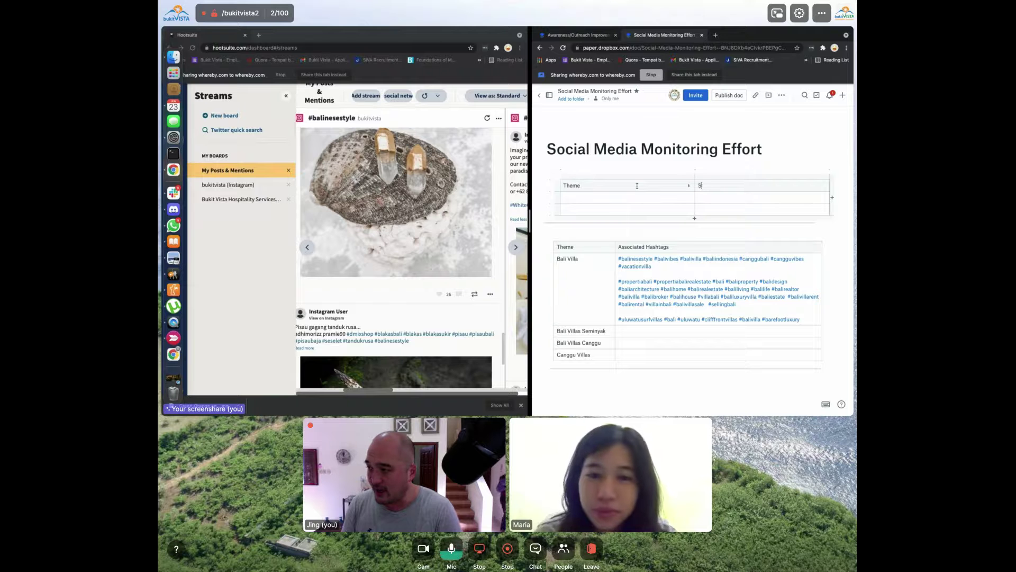
pyautogui.write('ation')
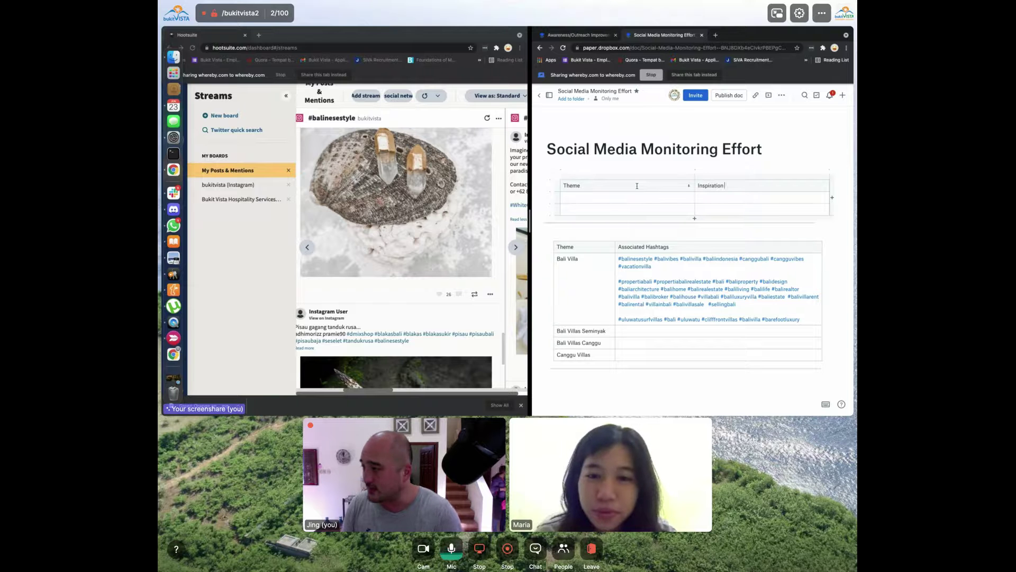
pyautogui.press('Tab')
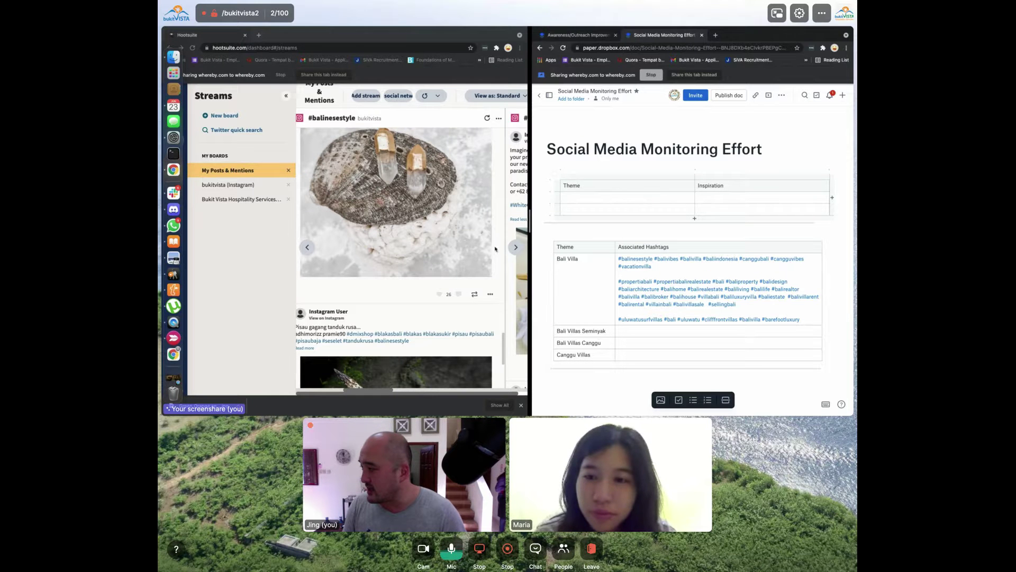
# View the Canggu villa post's image enlarged, then enter CangguBali in the row's Theme cell
pyautogui.click(434, 272)
pyautogui.click(433, 271)
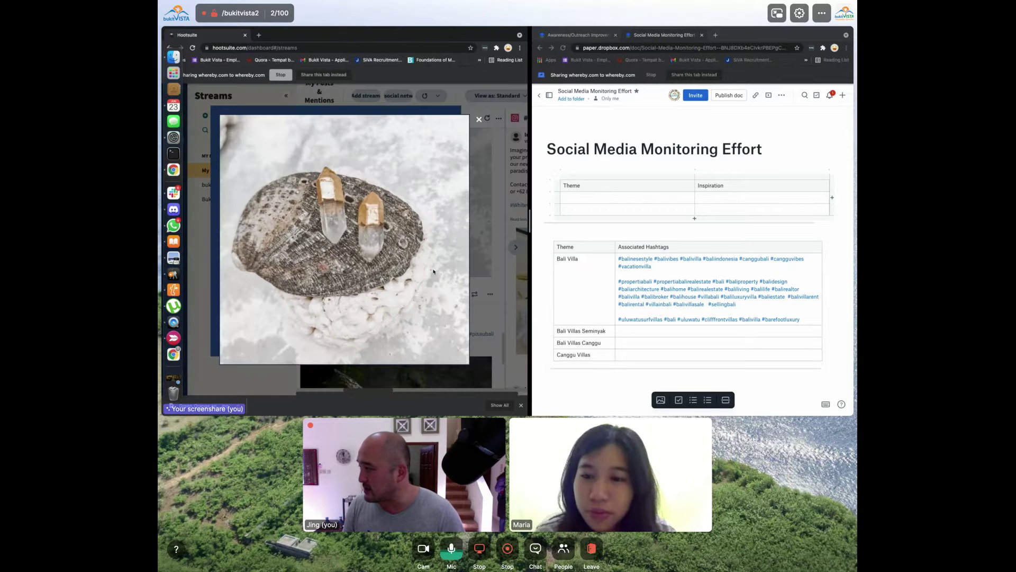
pyautogui.click(478, 120)
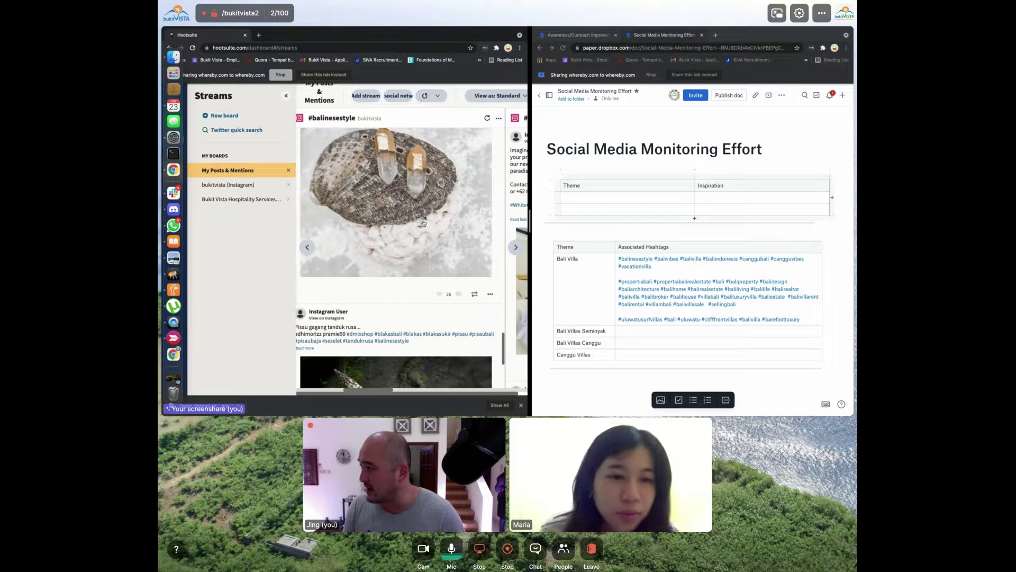
pyautogui.hscroll(5, 423, 223)
pyautogui.click(654, 189)
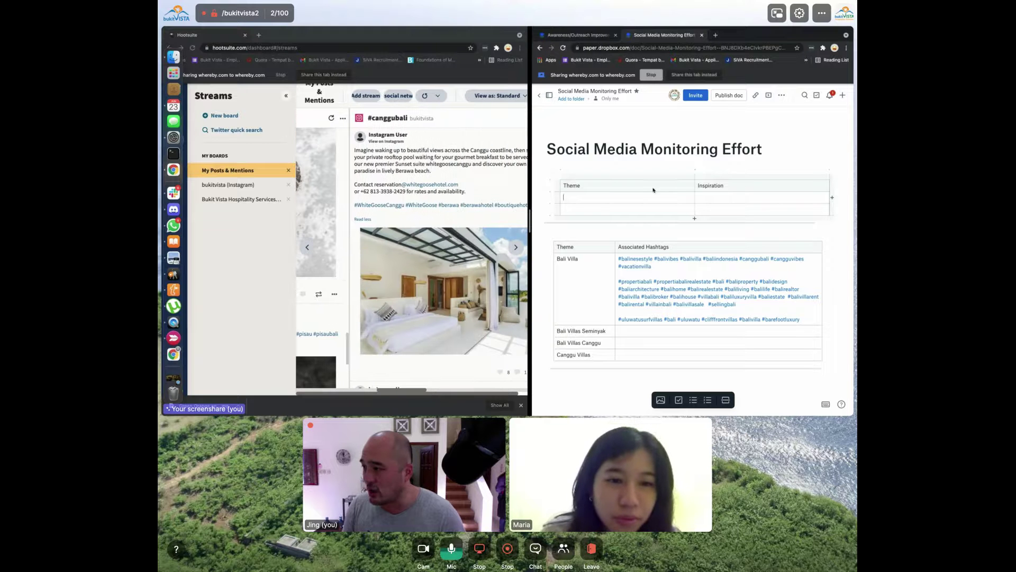
pyautogui.write('Canggu')
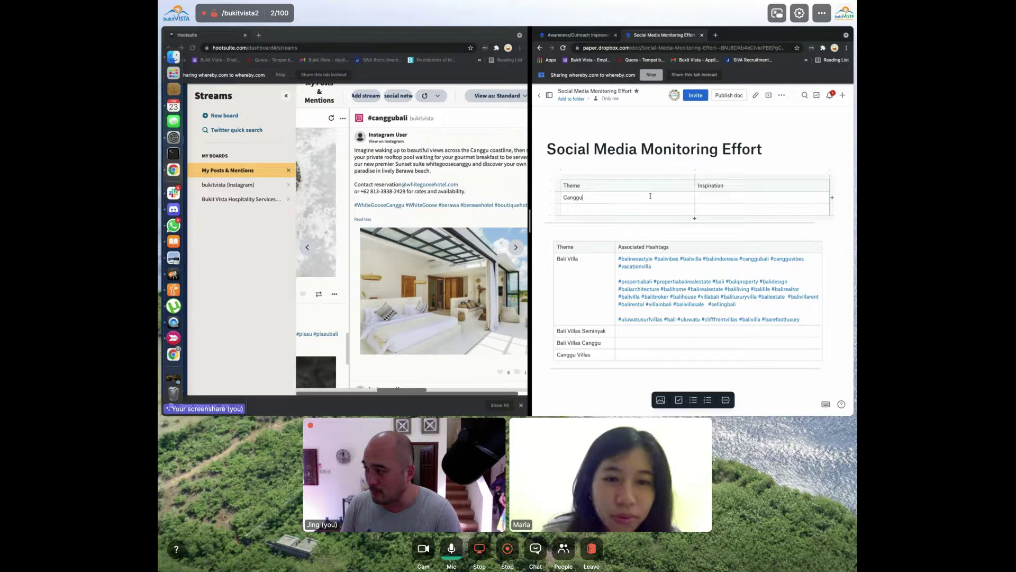
pyautogui.write('Bali')
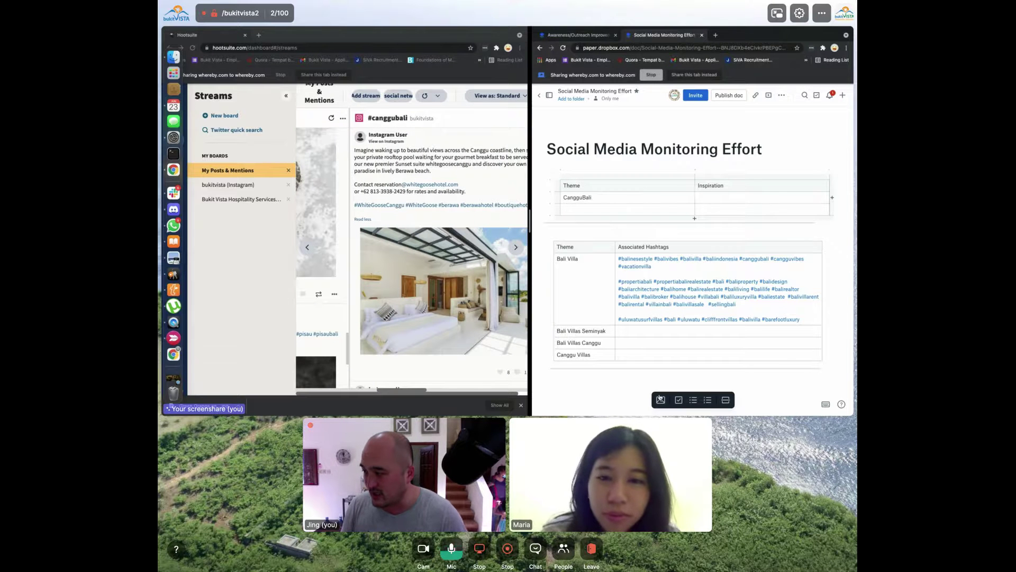
# Insert the newest screenshot of the villa post into the Inspiration cell
pyautogui.press('super+o')
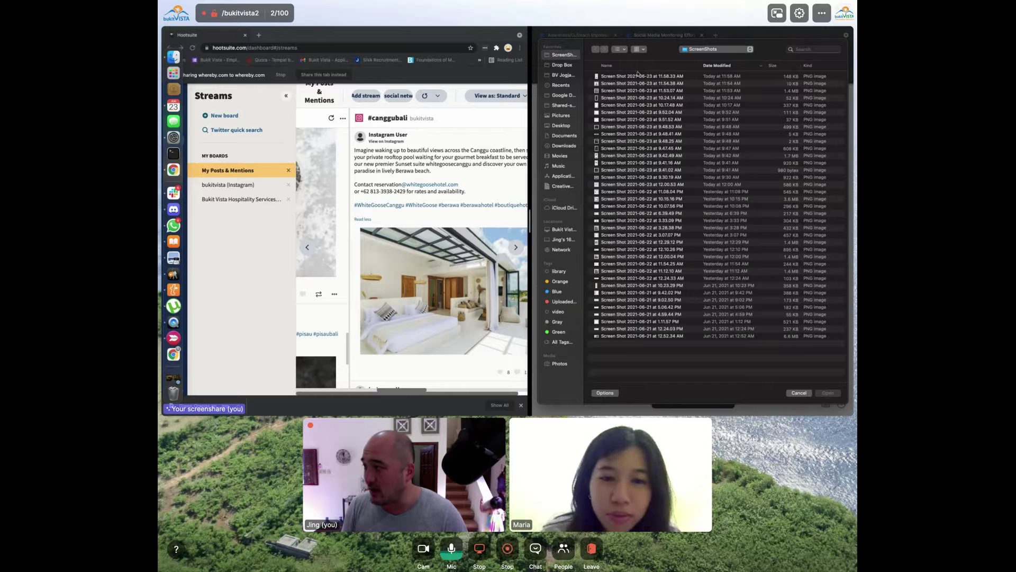
pyautogui.press('Down')
pyautogui.press('space')
pyautogui.press('space')
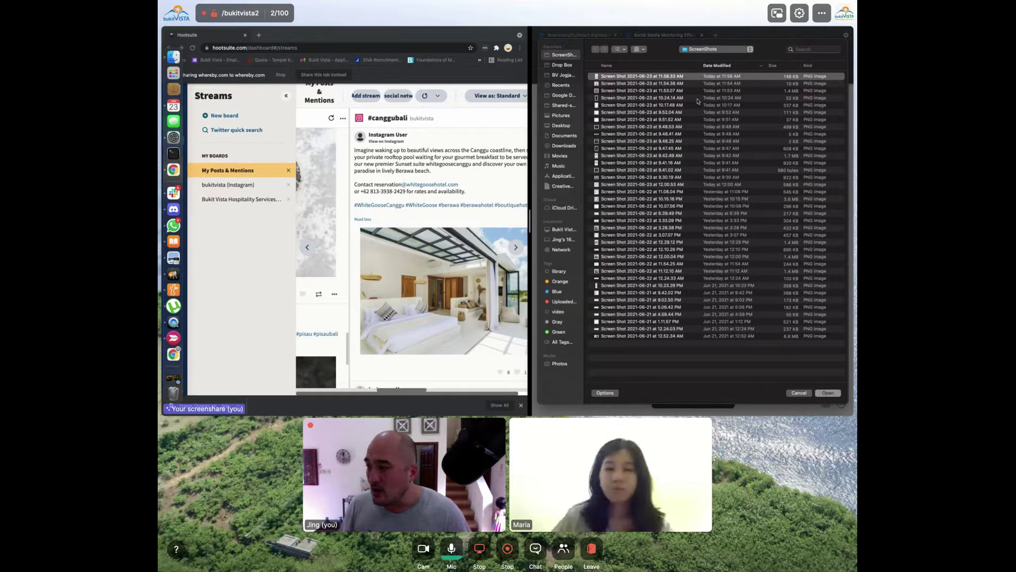
pyautogui.press('Escape')
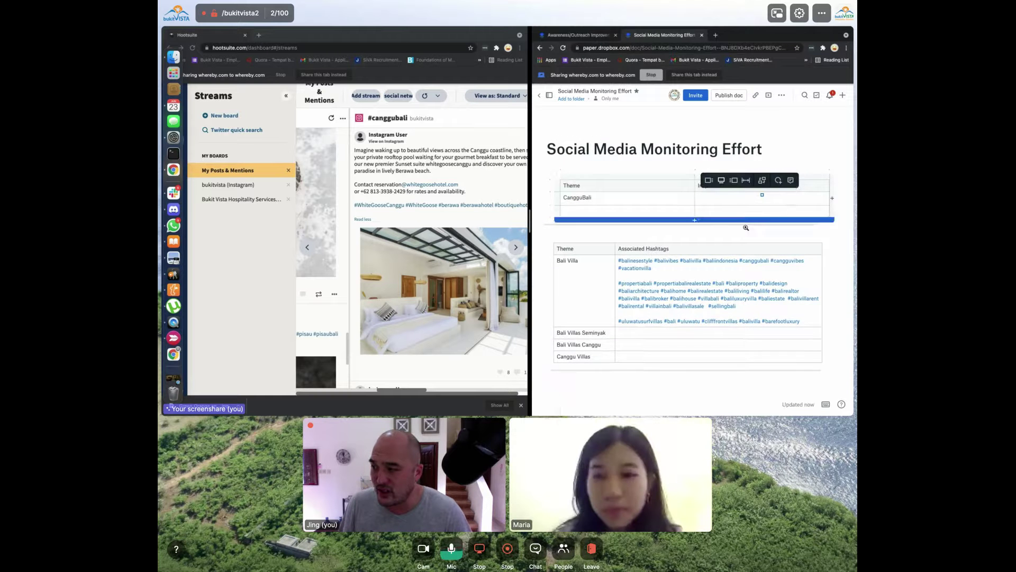
pyautogui.scroll(-2, 752, 276)
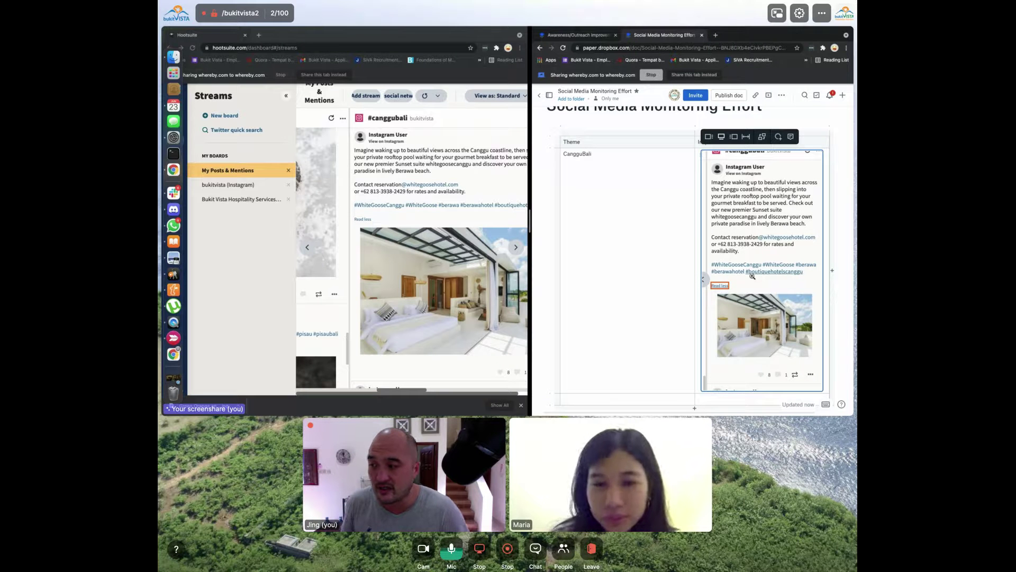
pyautogui.click(426, 230)
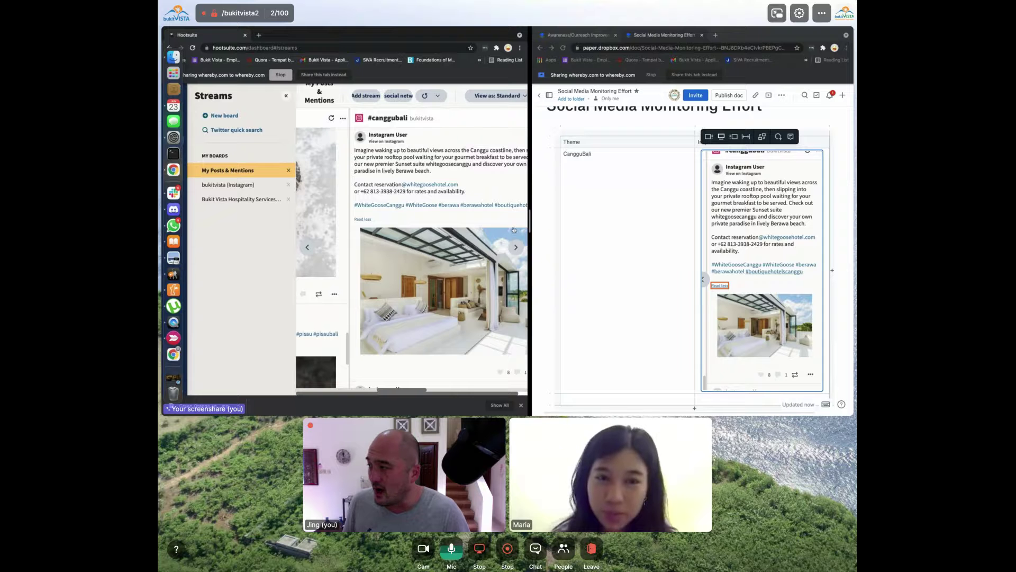
pyautogui.scroll(-5, 514, 229)
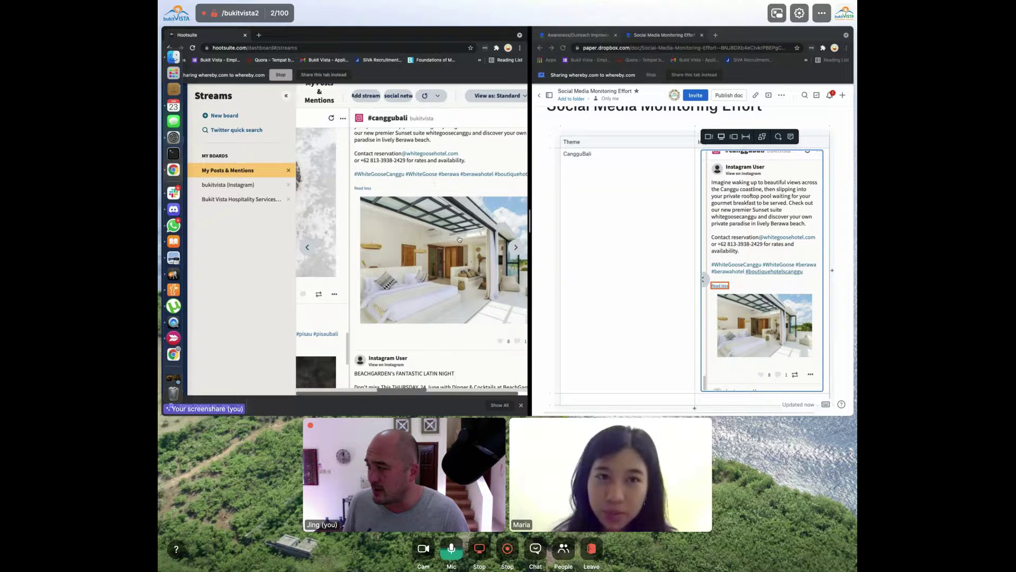
# Collapse the sidebar, expand the Klingking Beach post's caption and select its hashtag block
pyautogui.click(287, 95)
pyautogui.scroll(-10, 369, 233)
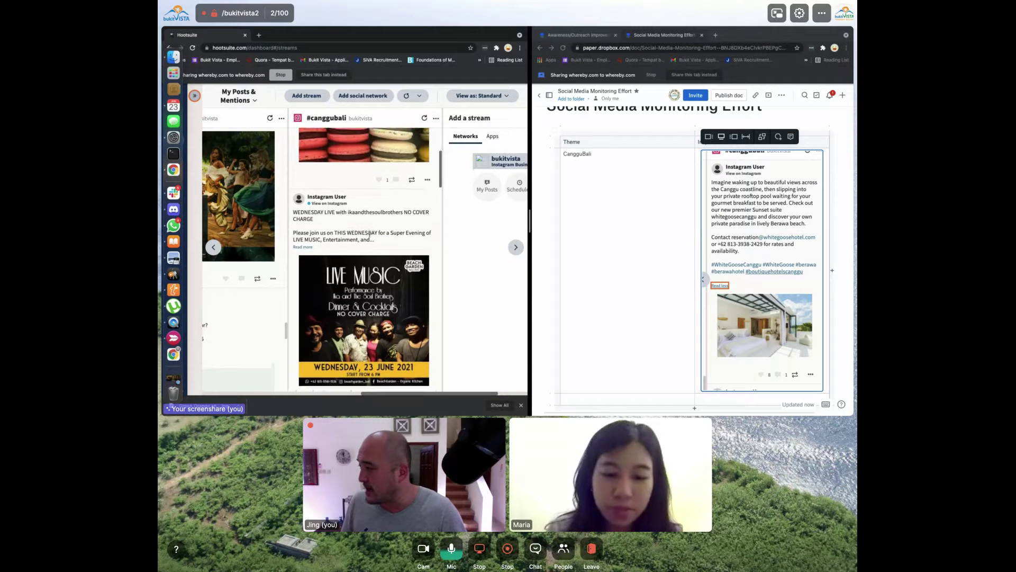
pyautogui.scroll(-15, 369, 233)
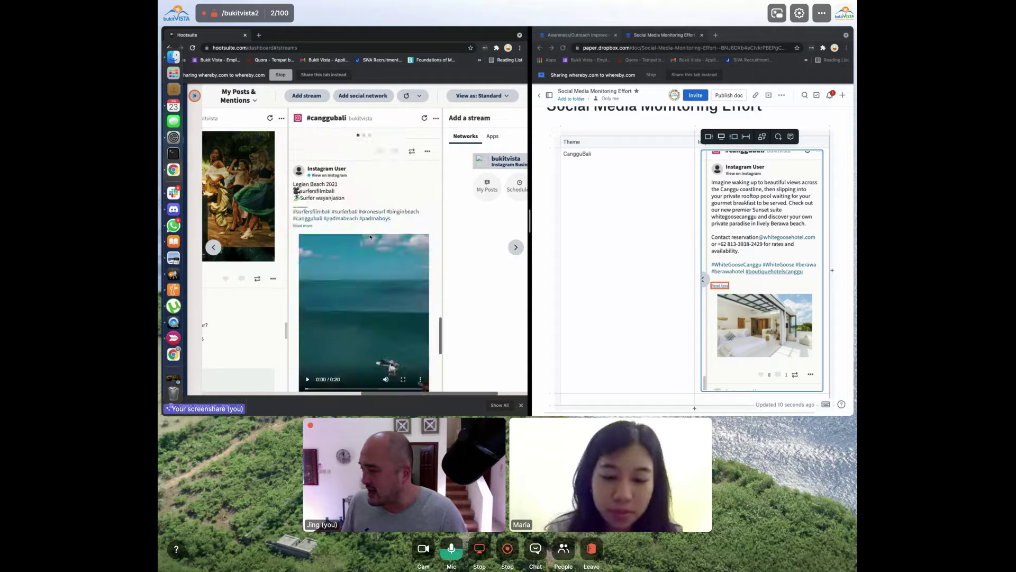
pyautogui.scroll(-15, 369, 237)
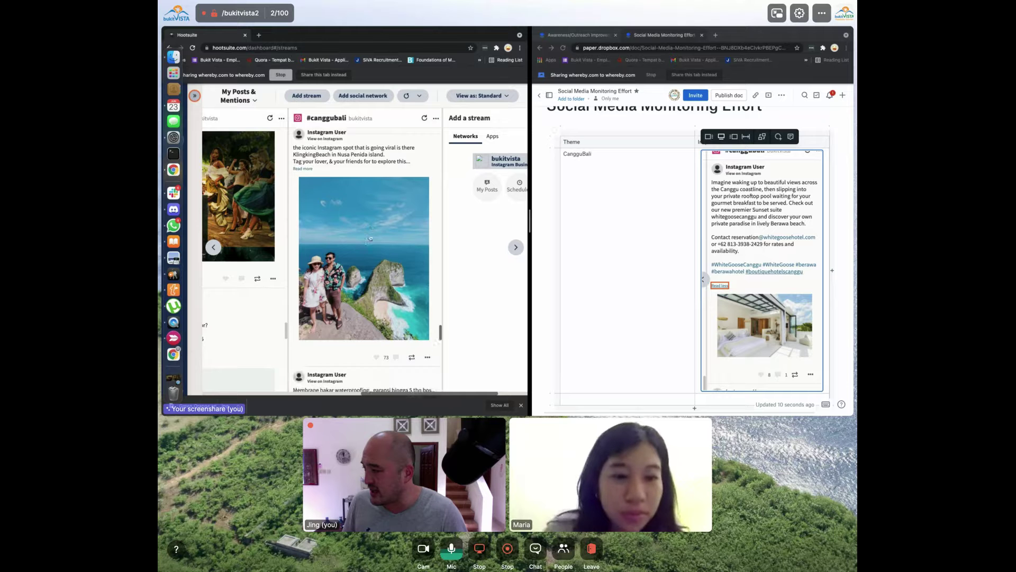
pyautogui.scroll(-2, 370, 240)
pyautogui.scroll(3, 339, 201)
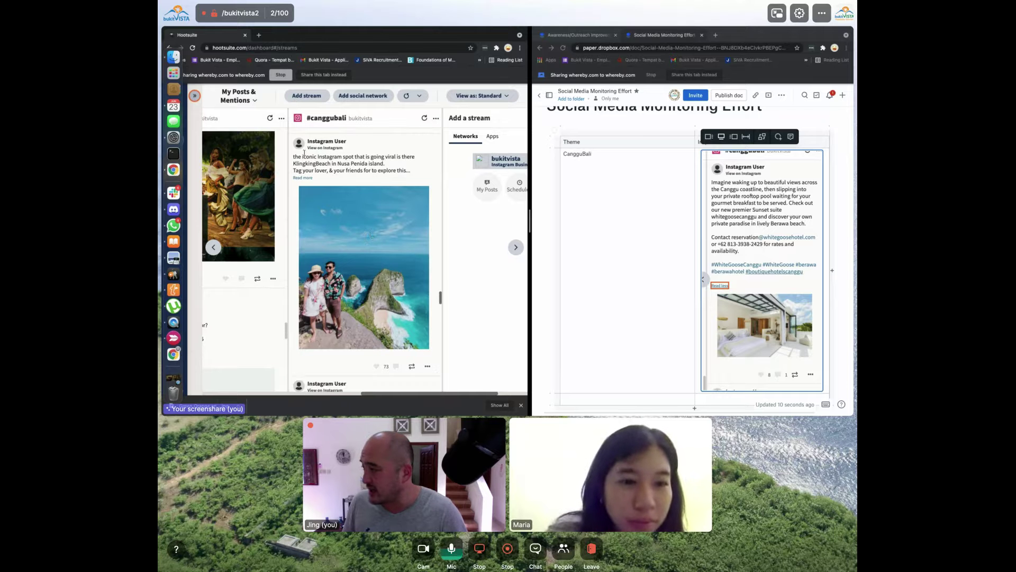
pyautogui.click(303, 178)
pyautogui.scroll(-5, 349, 212)
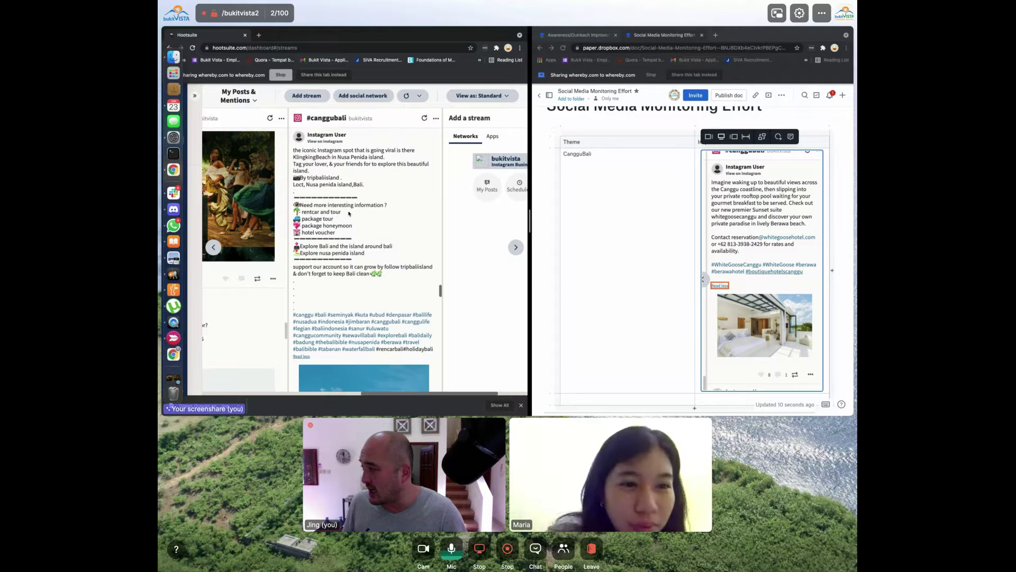
pyautogui.scroll(3, 349, 214)
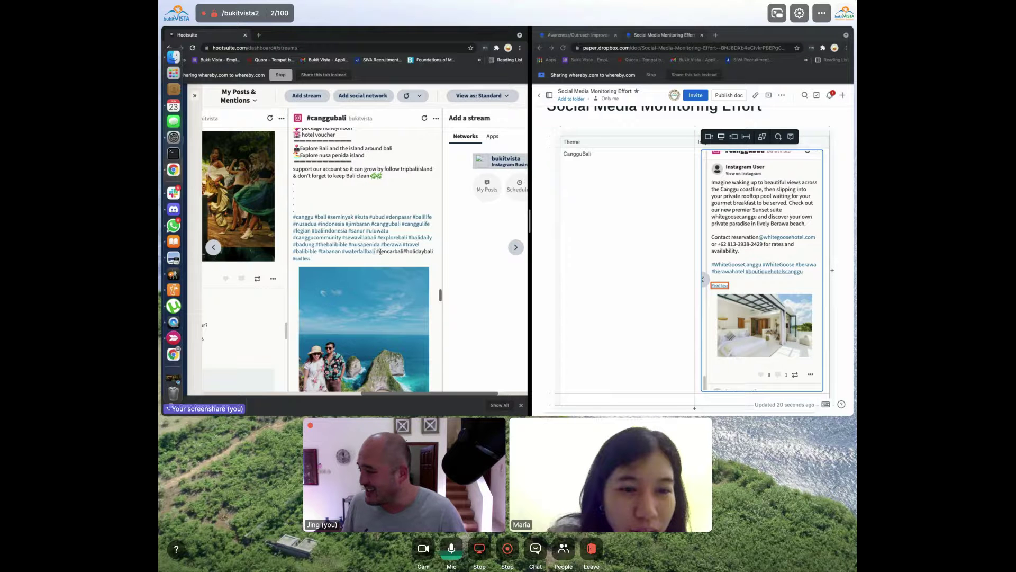
pyautogui.moveTo(376, 252); pyautogui.dragTo(295, 217)
pyautogui.press('super+c')
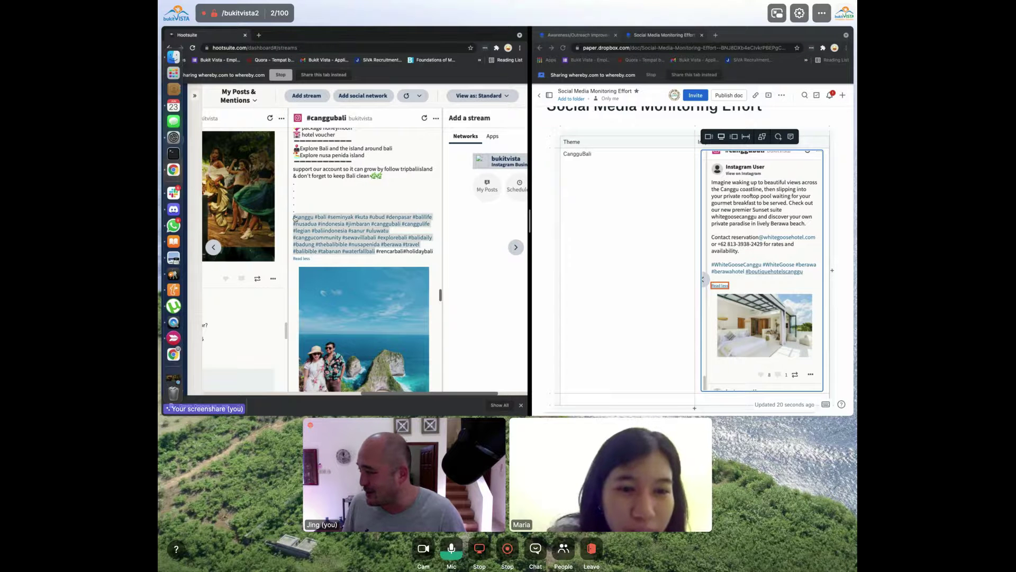
# Insert a Canggu Bali row below Bali Villa and paste the copied hashtags into it
pyautogui.click(627, 278)
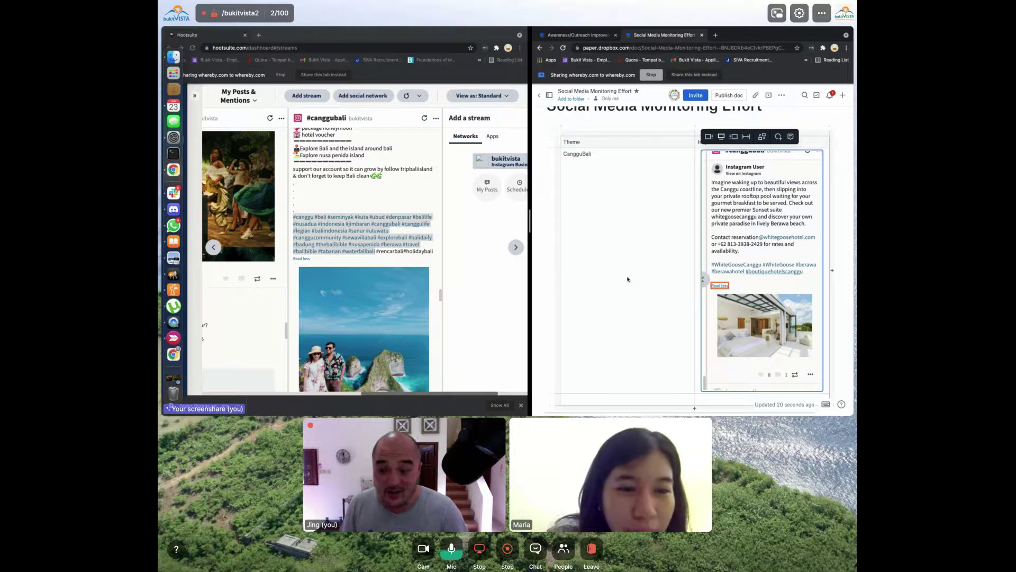
pyautogui.scroll(-5, 627, 279)
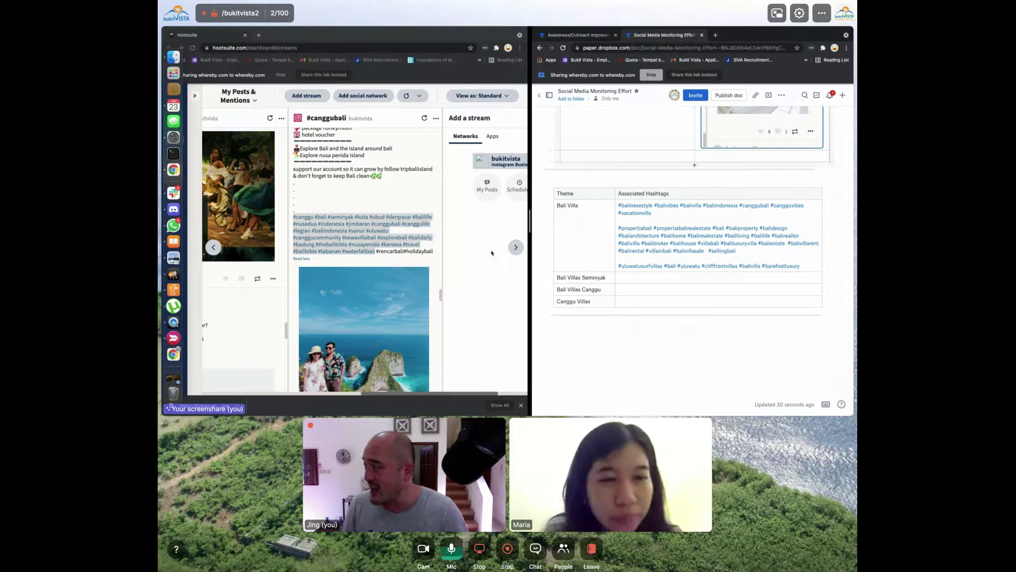
pyautogui.click(755, 309)
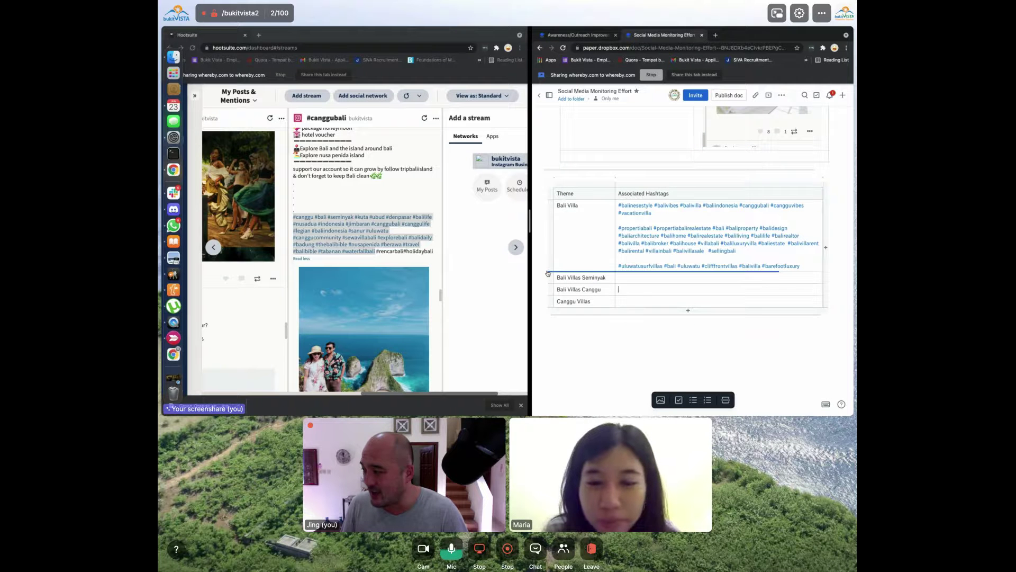
pyautogui.click(548, 274)
pyautogui.click(569, 275)
pyautogui.write('Canggu')
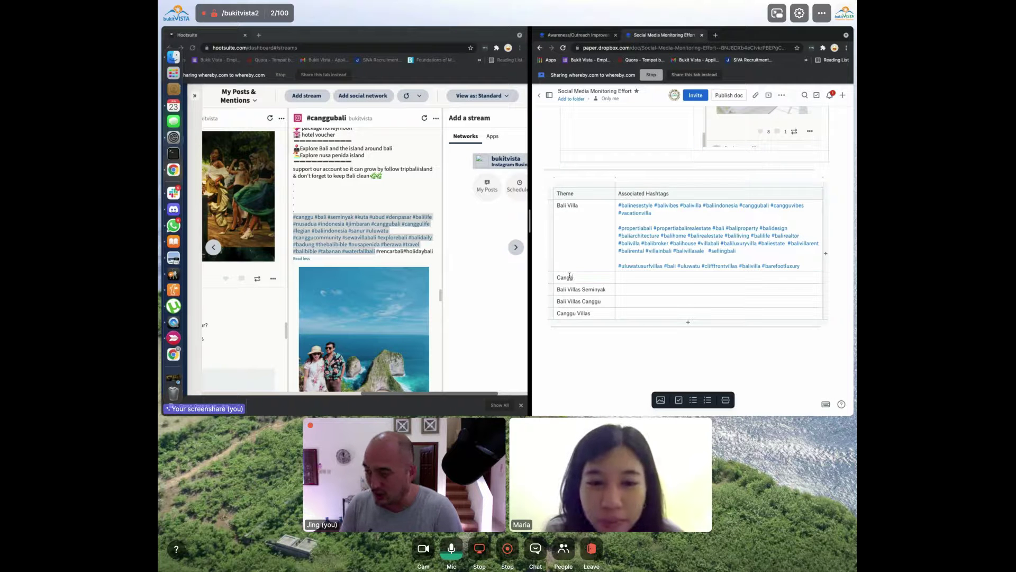
pyautogui.write(' Bali')
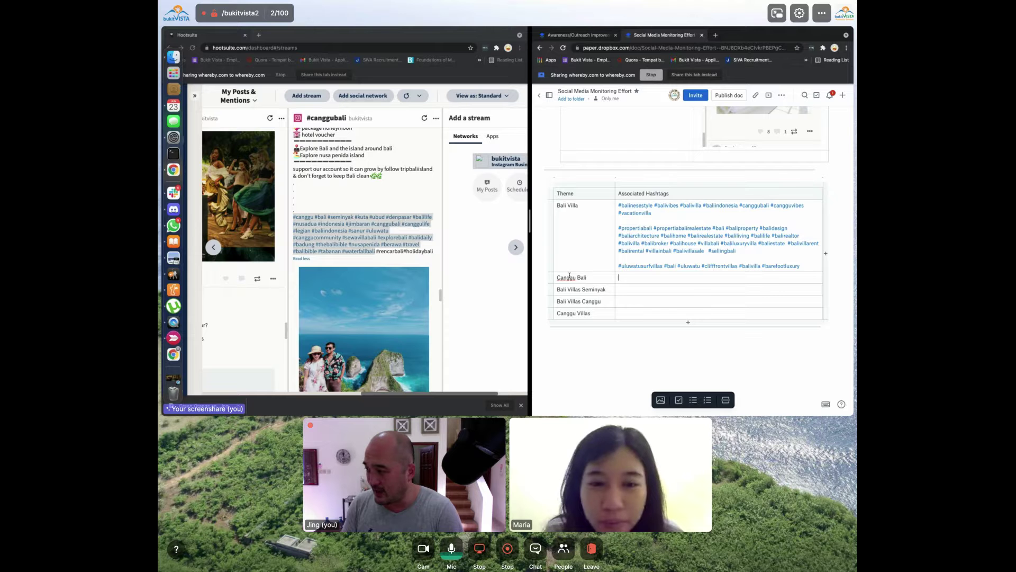
pyautogui.press('Tab')
pyautogui.press('super+v')
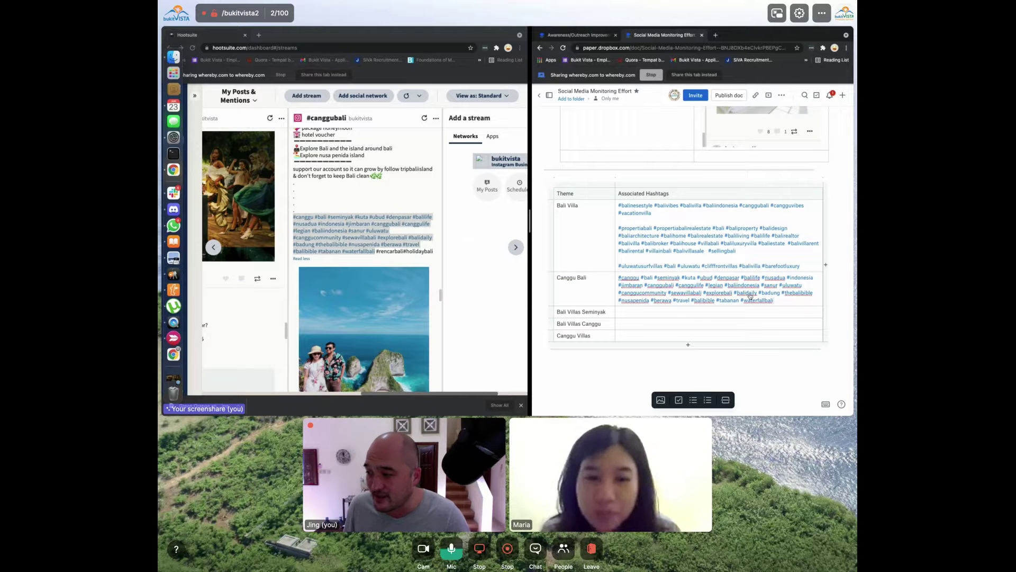
pyautogui.scroll(3, 749, 299)
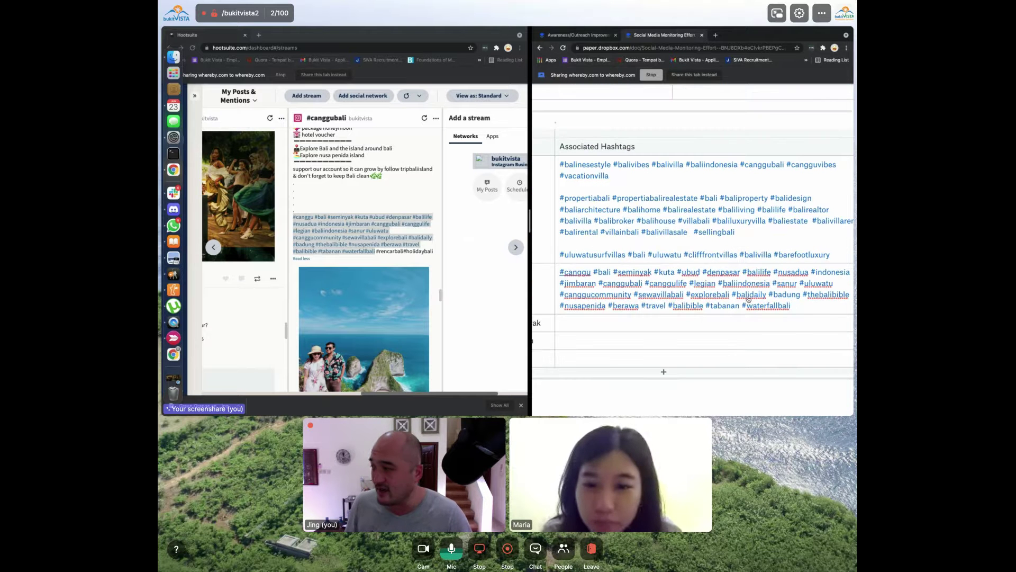
pyautogui.scroll(-3, 748, 299)
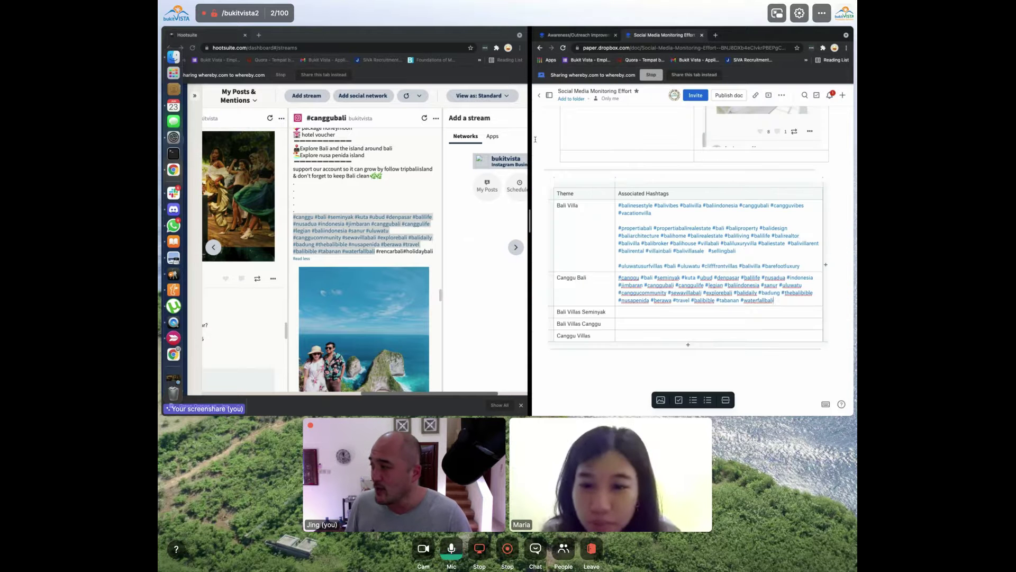
# Switch back to Hootsuite and scroll further down the streams
pyautogui.click(431, 258)
pyautogui.scroll(-5, 431, 258)
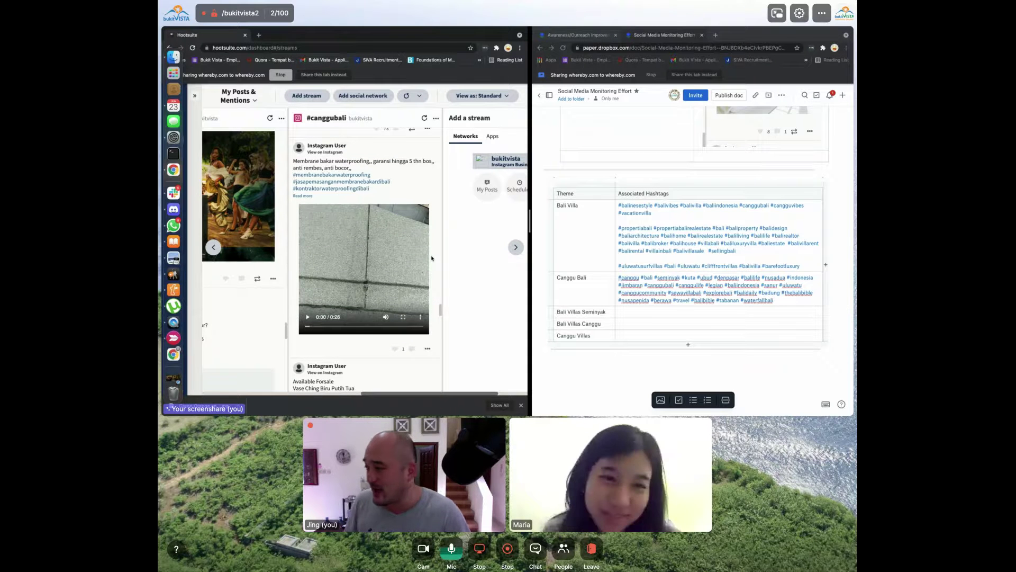
pyautogui.scroll(-5, 432, 258)
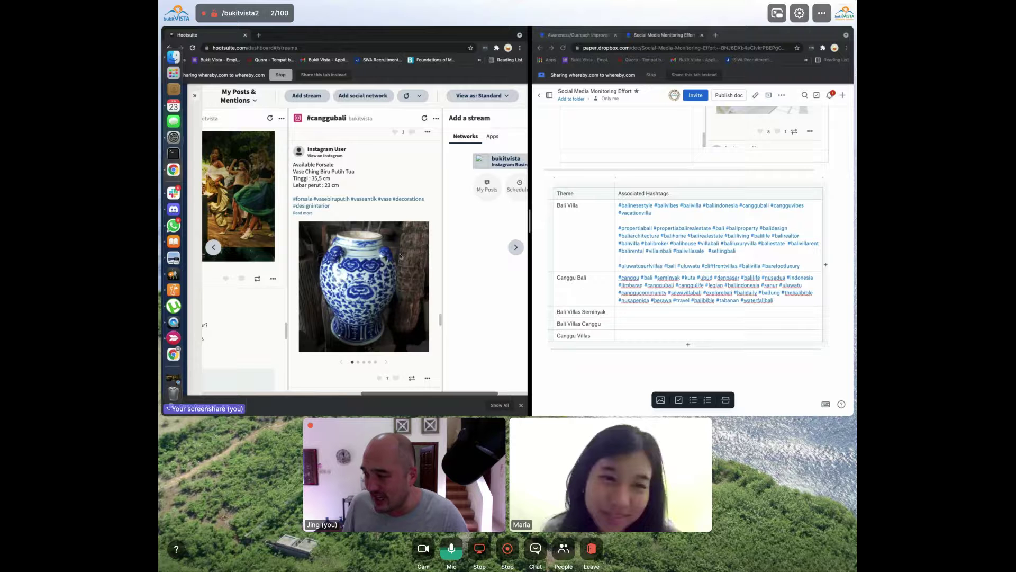
pyautogui.scroll(-5, 401, 257)
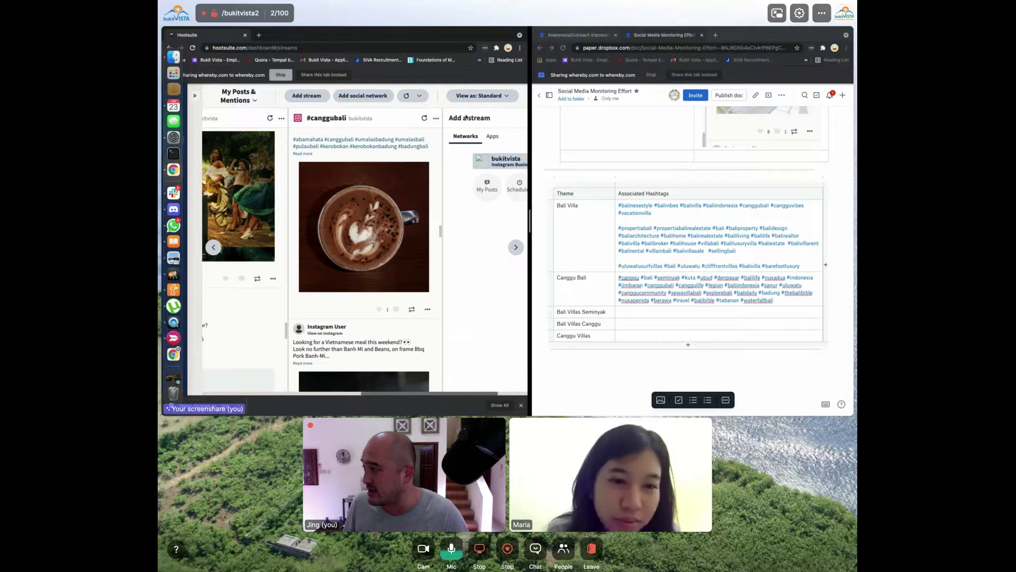
# Add a balivilla Instagram hashtag stream to the board
pyautogui.hscroll(3, 466, 158)
pyautogui.click(481, 187)
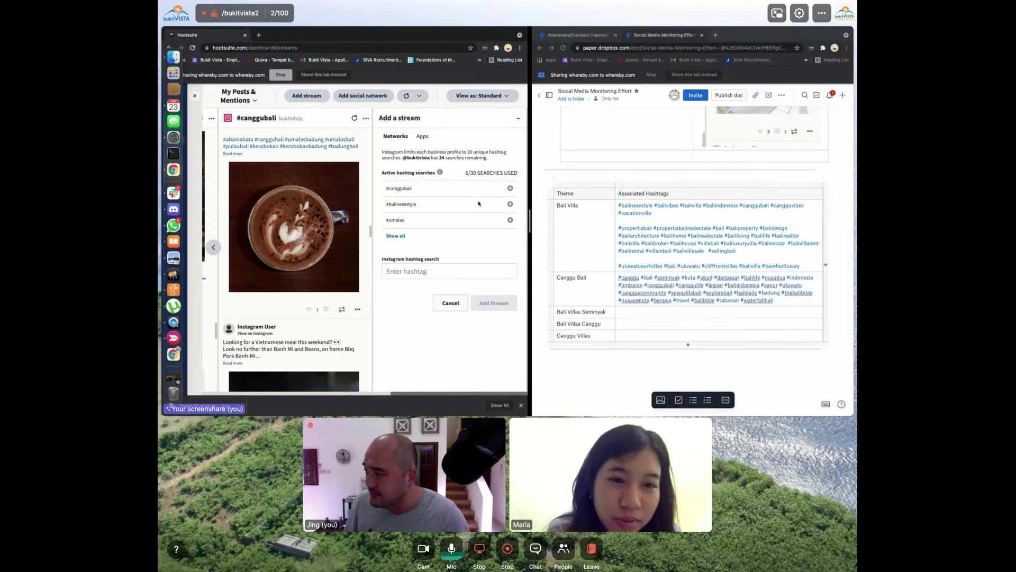
pyautogui.click(427, 273)
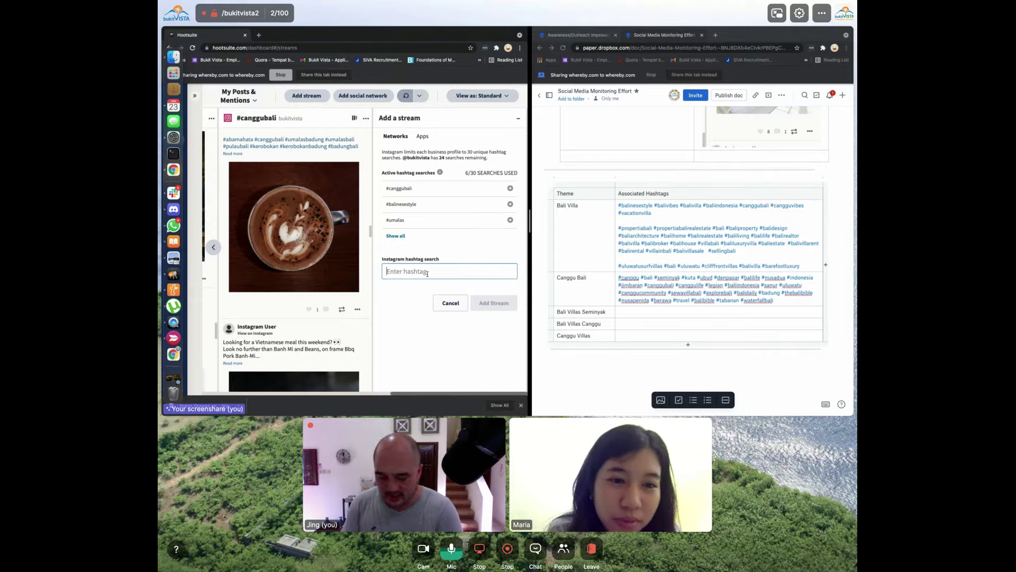
pyautogui.write('balivilla')
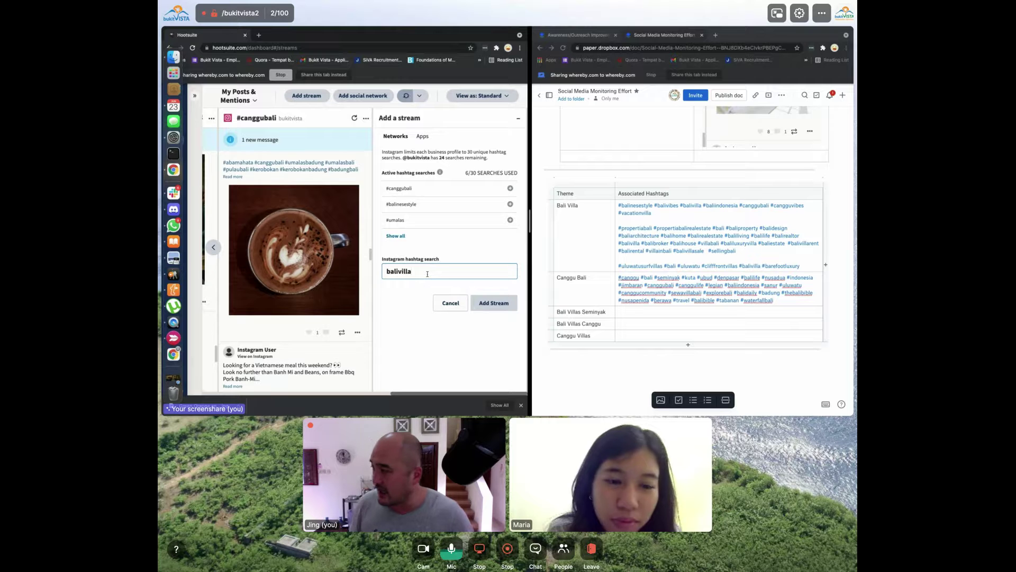
pyautogui.click(494, 303)
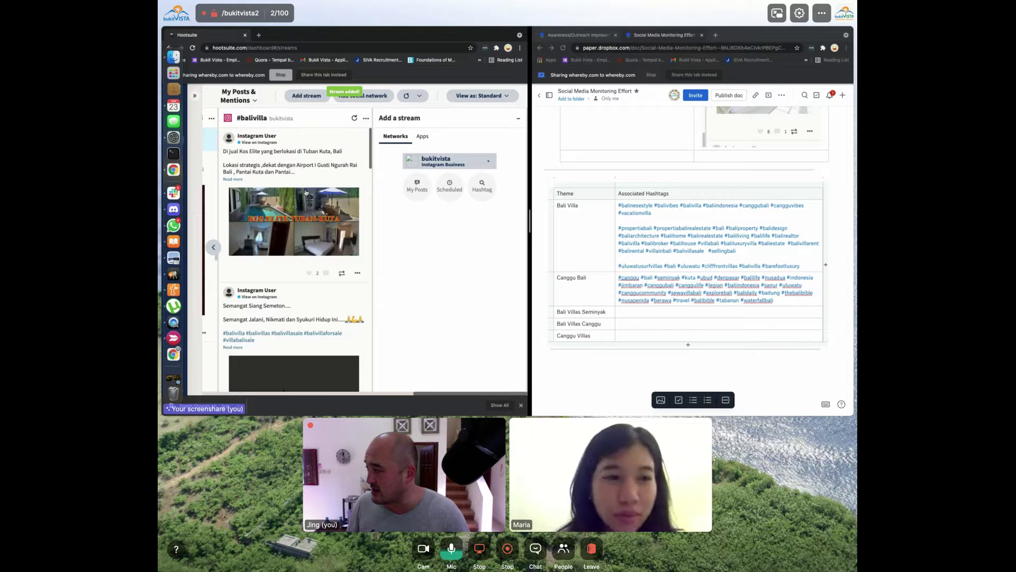
# Step through a villa post's photos in the full-size viewer, then close it
pyautogui.scroll(-5, 306, 193)
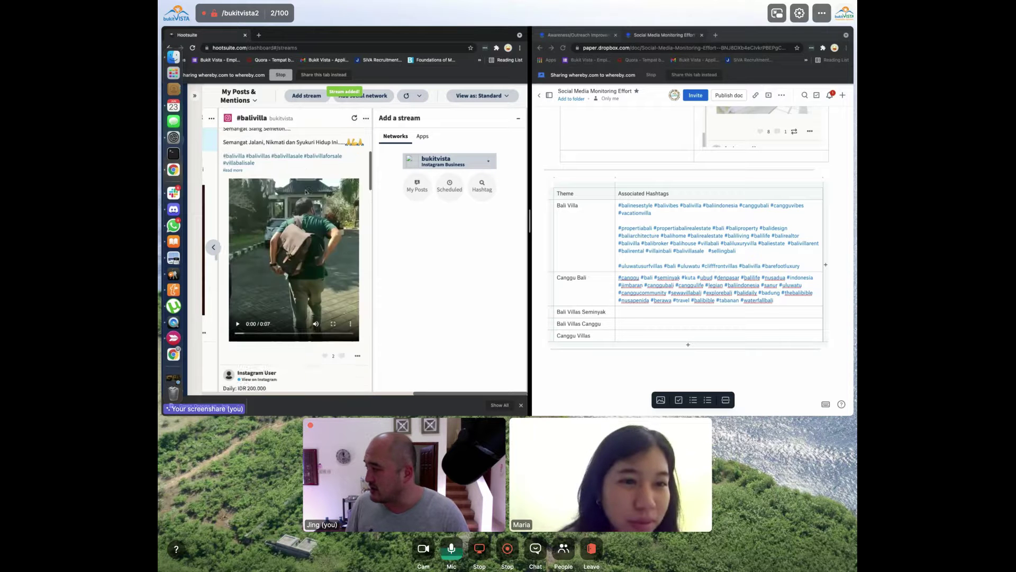
pyautogui.scroll(-5, 306, 192)
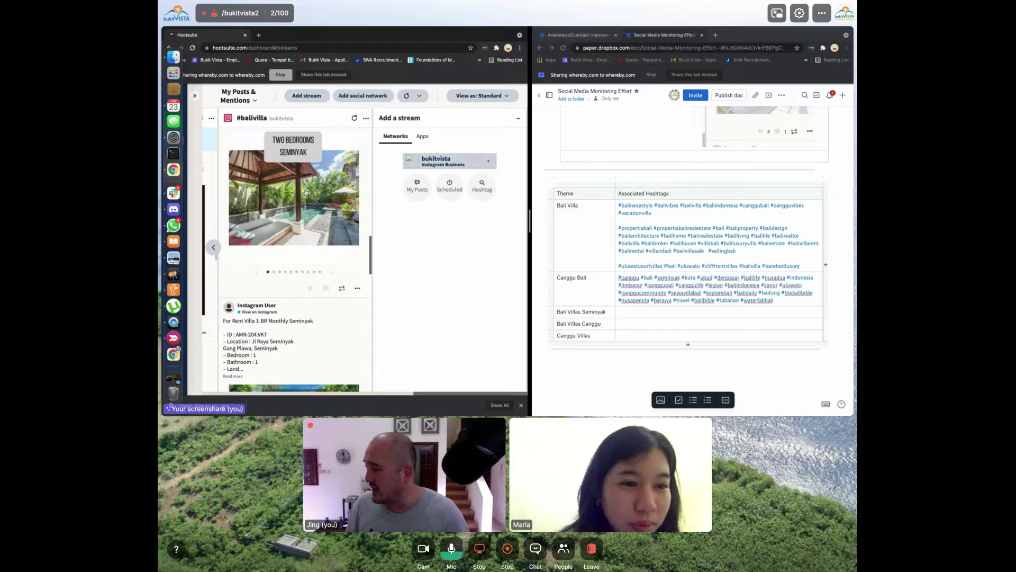
pyautogui.scroll(2, 306, 192)
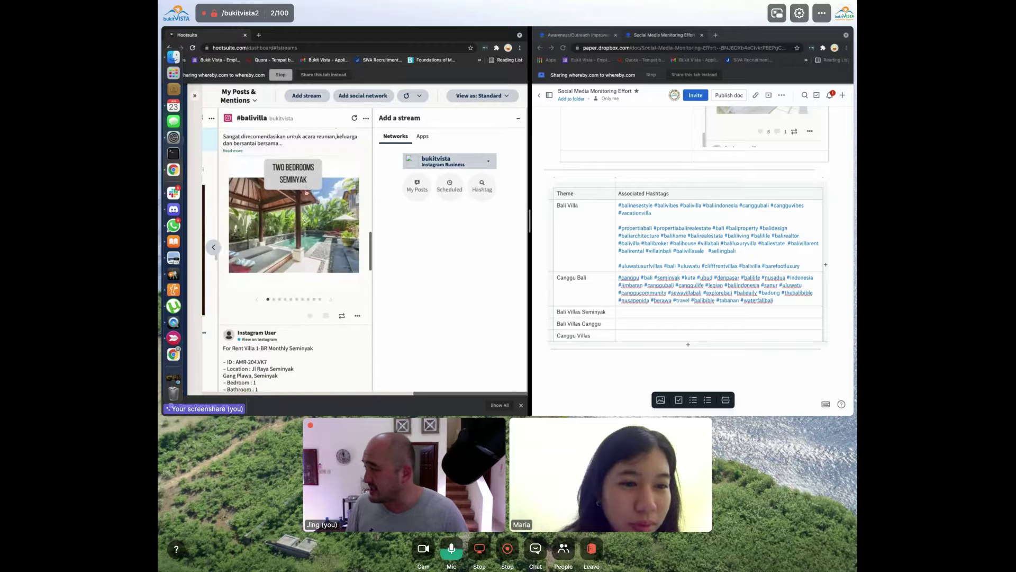
pyautogui.click(343, 272)
pyautogui.click(480, 240)
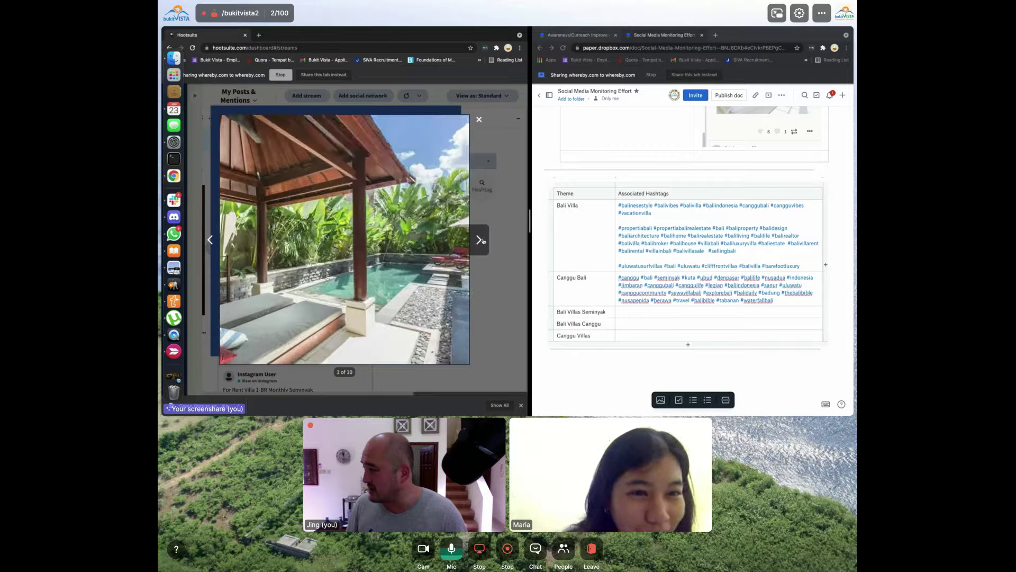
pyautogui.click(481, 240)
pyautogui.click(480, 240)
pyautogui.click(481, 240)
pyautogui.click(480, 240)
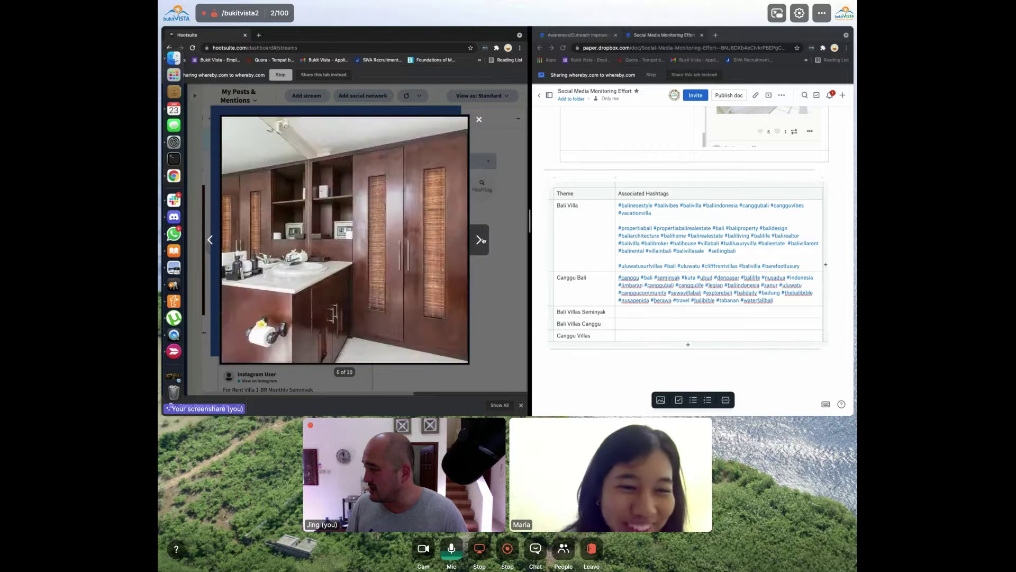
pyautogui.click(481, 240)
pyautogui.click(481, 240)
pyautogui.press('Escape')
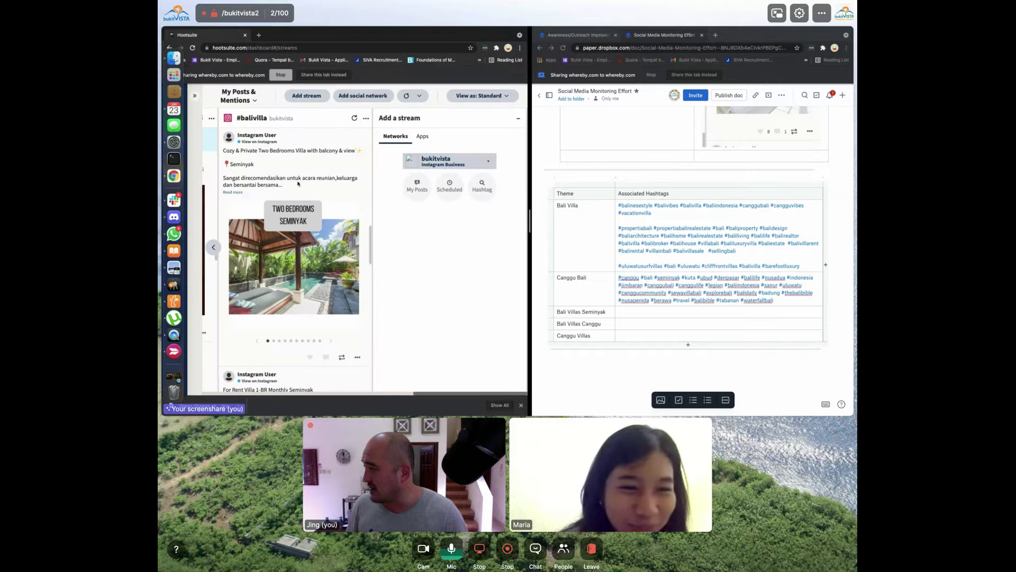
# Expand the first post's caption and scroll down to the 'Our luxury 4 bedroom villas' post
pyautogui.click(229, 192)
pyautogui.scroll(-7, 274, 197)
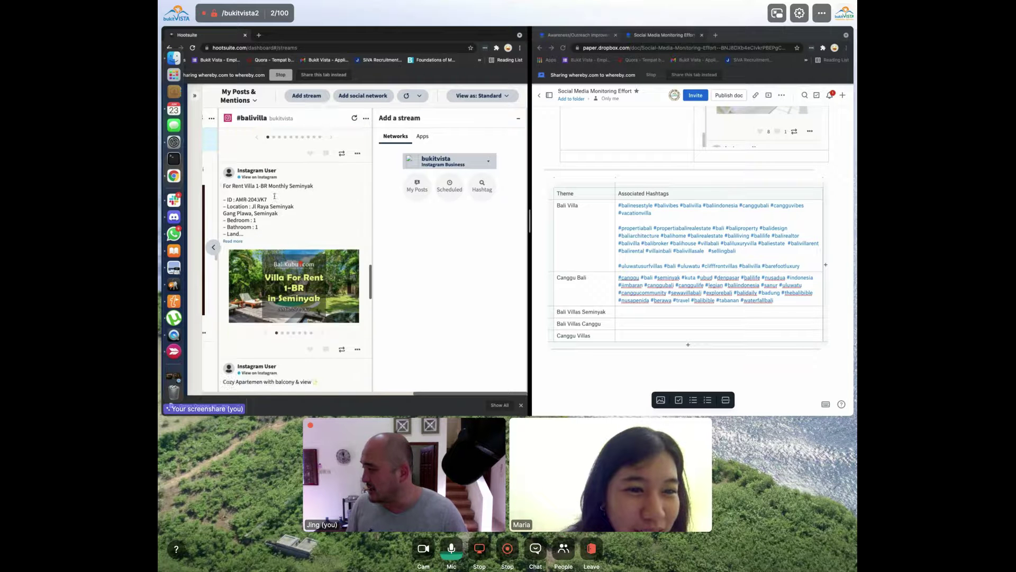
pyautogui.scroll(-5, 274, 197)
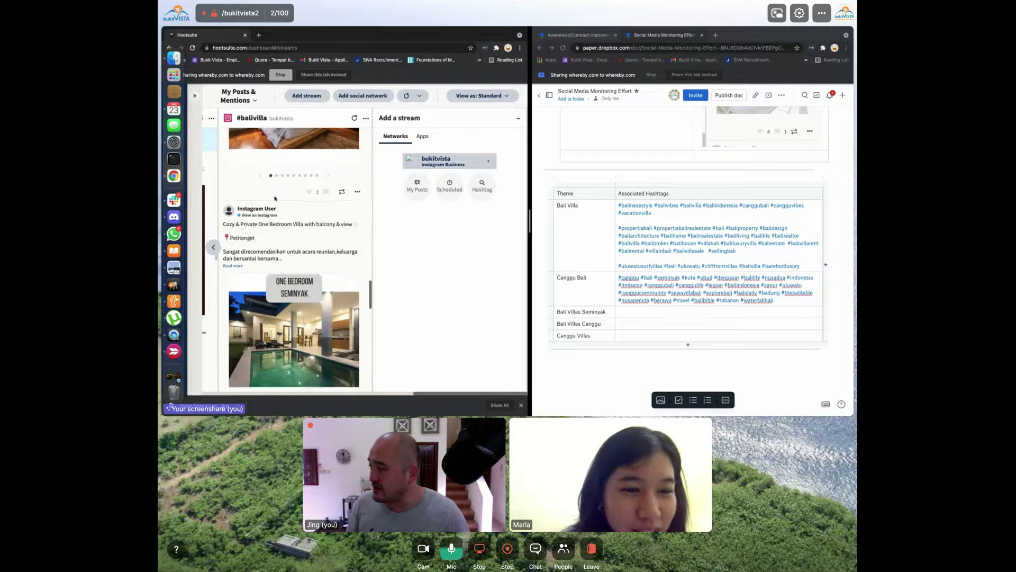
pyautogui.scroll(-10, 275, 197)
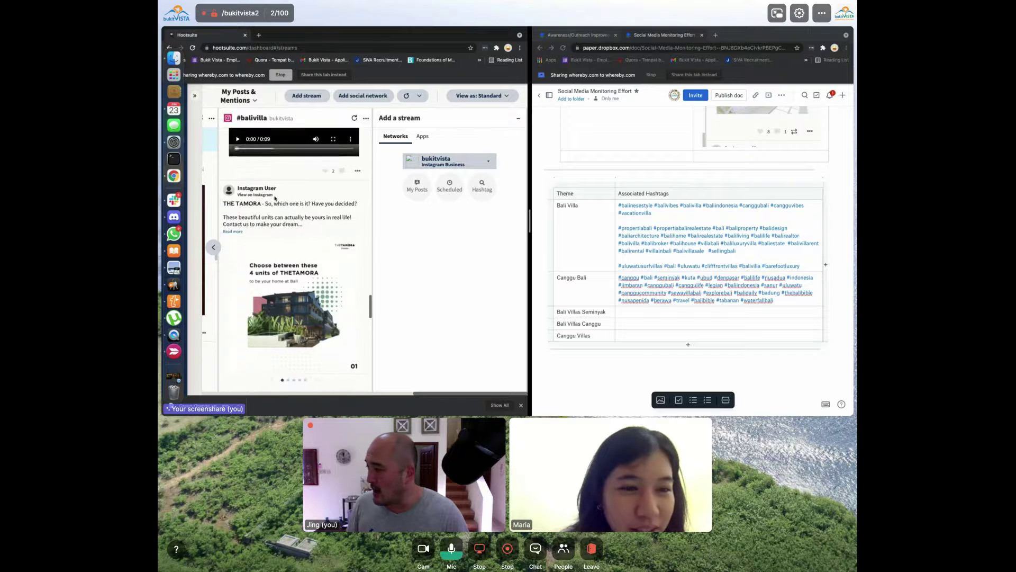
pyautogui.scroll(-5, 275, 198)
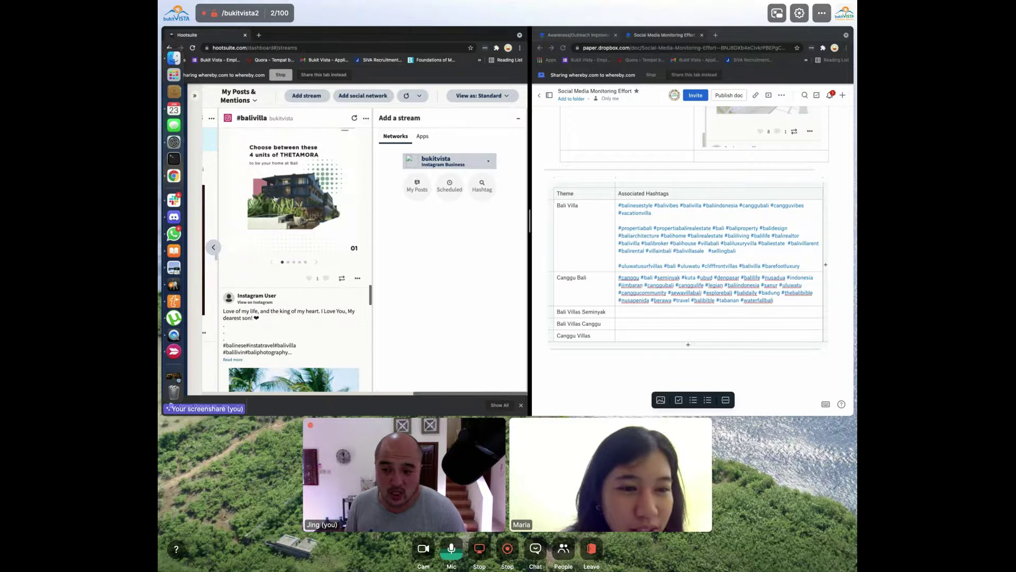
pyautogui.scroll(-5, 275, 199)
pyautogui.scroll(-10, 275, 198)
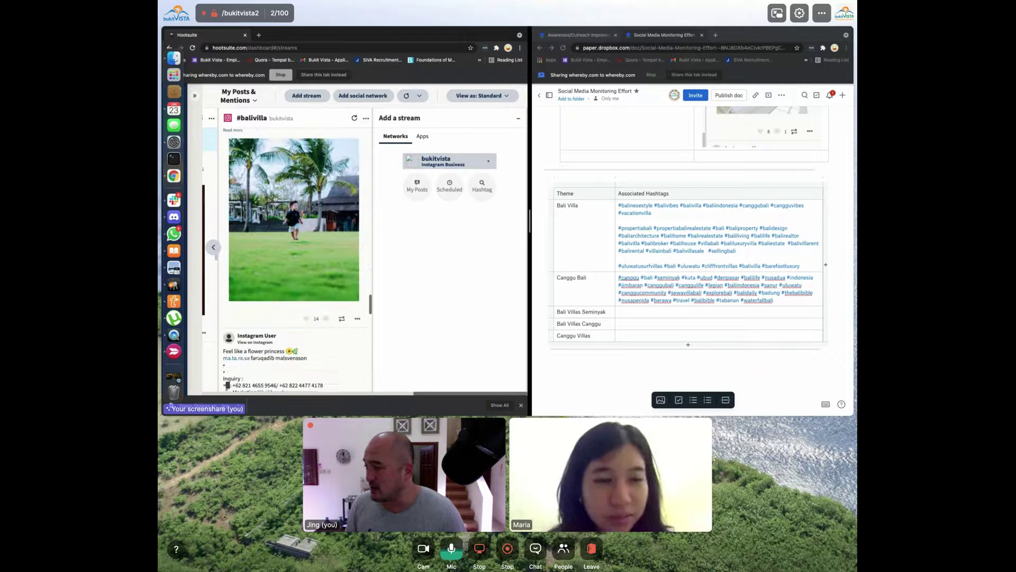
pyautogui.scroll(1, 292, 226)
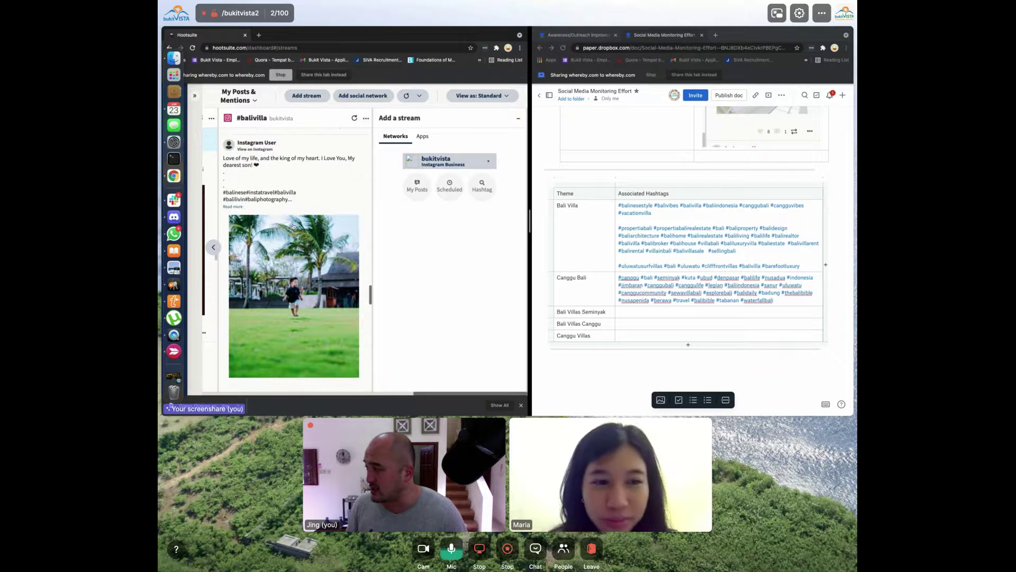
pyautogui.scroll(-3, 287, 243)
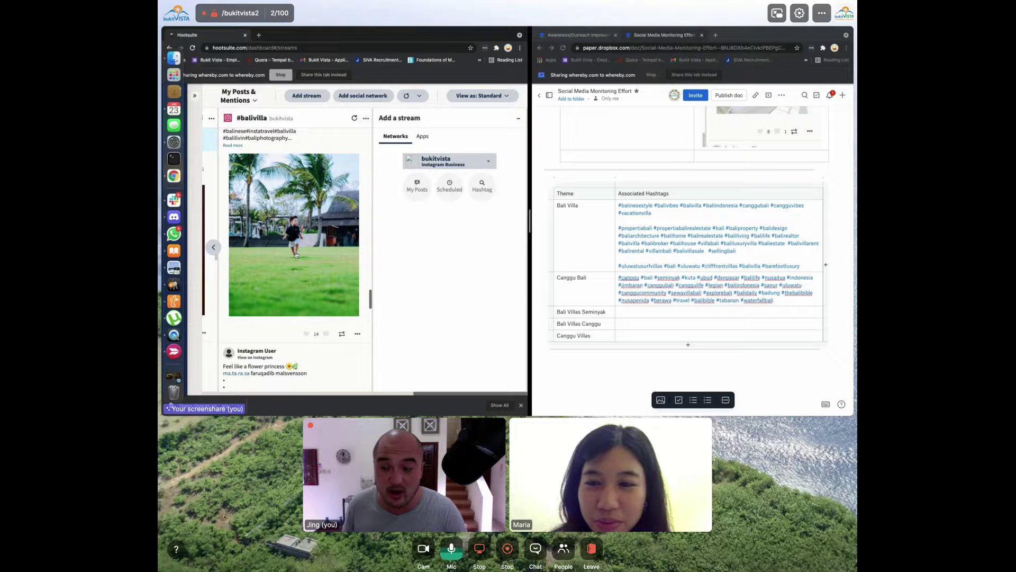
pyautogui.scroll(-4, 297, 255)
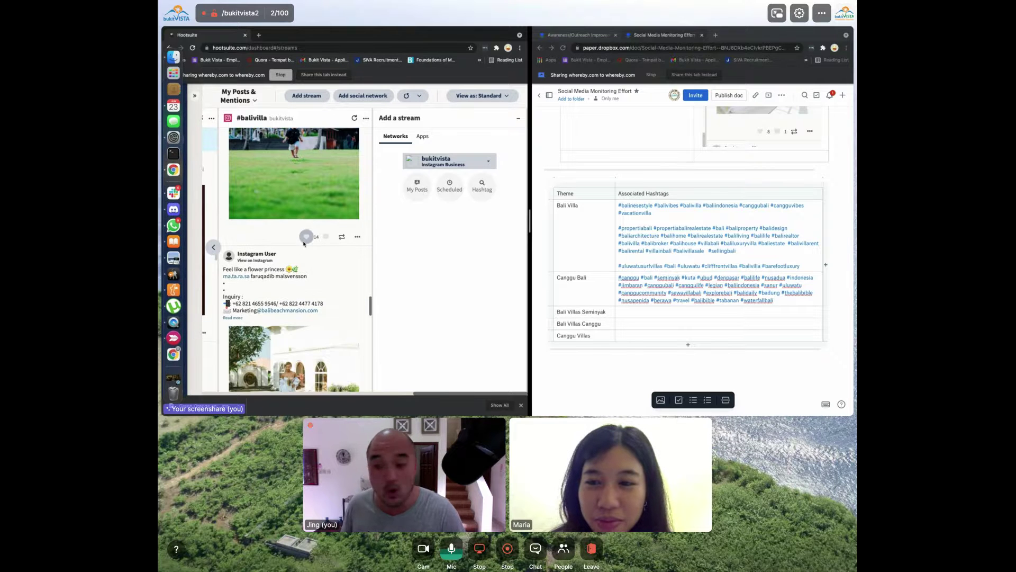
pyautogui.scroll(-5, 303, 244)
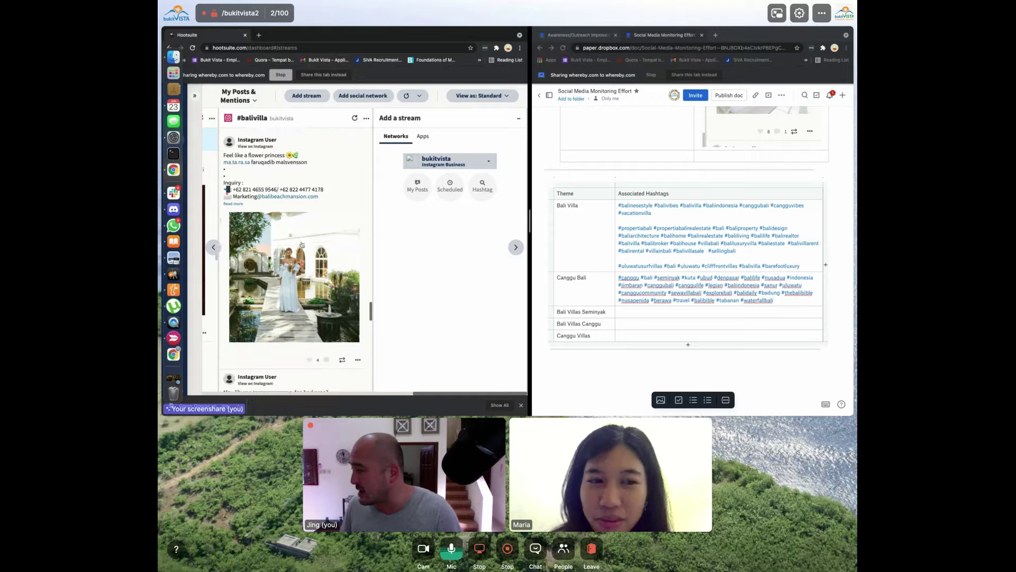
pyautogui.scroll(-10, 302, 245)
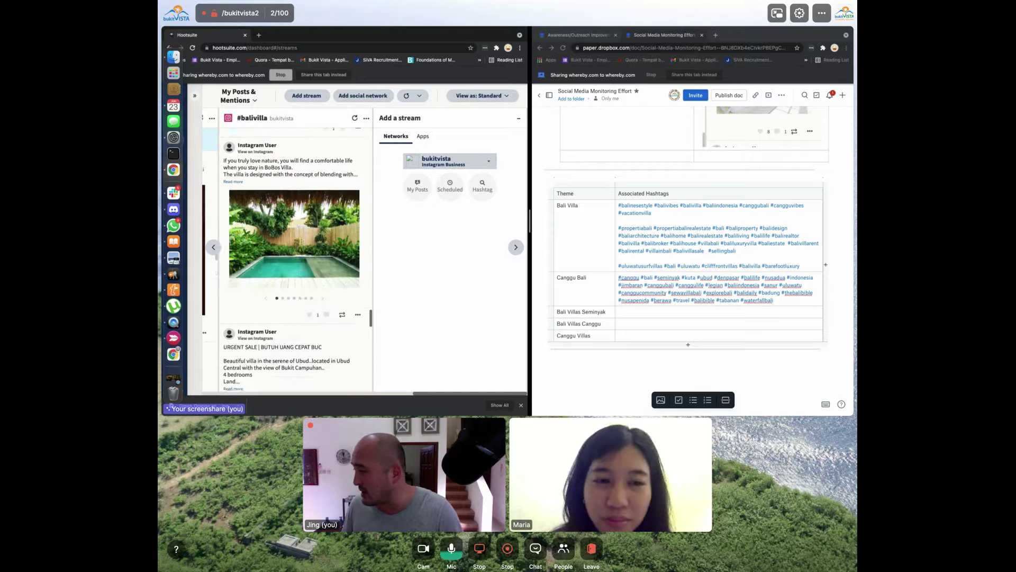
pyautogui.scroll(-1, 283, 276)
pyautogui.scroll(-20, 271, 248)
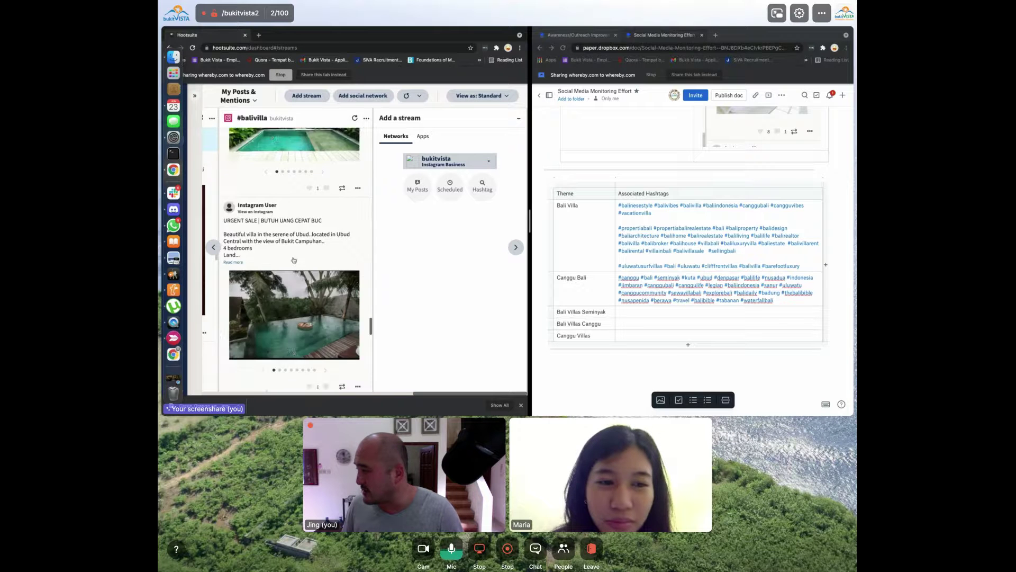
pyautogui.scroll(-20, 294, 260)
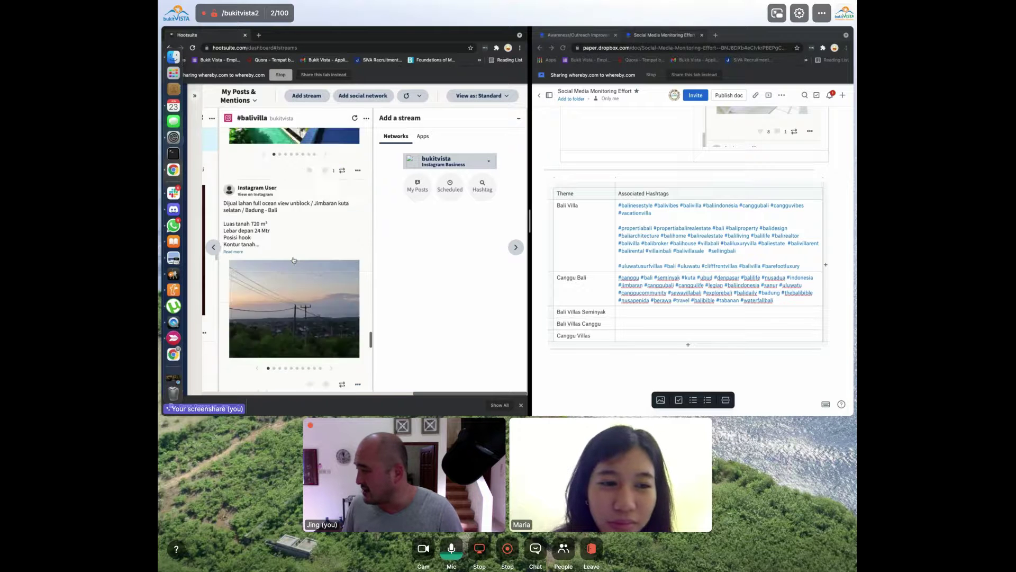
pyautogui.scroll(-5, 295, 260)
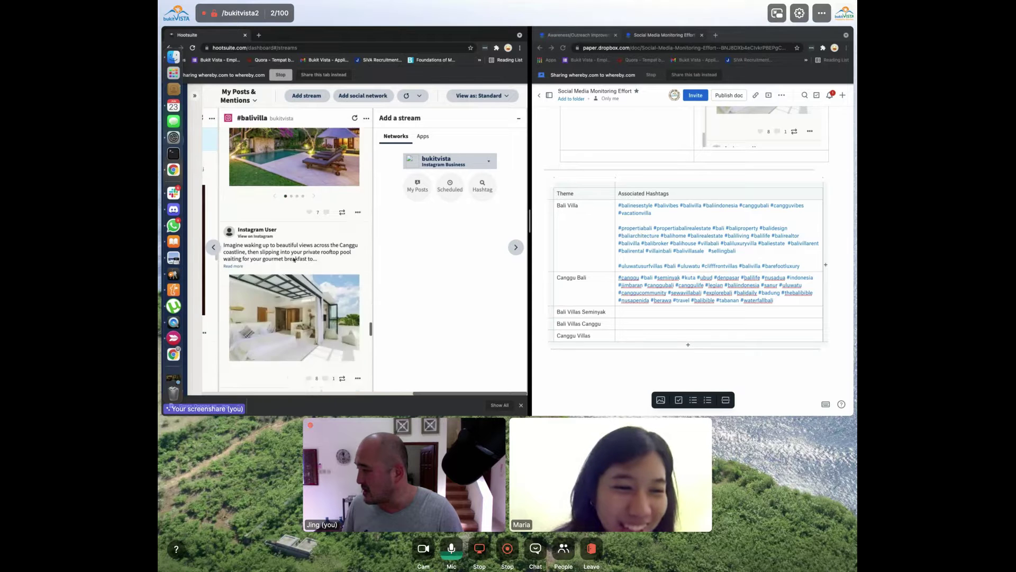
pyautogui.scroll(6, 295, 260)
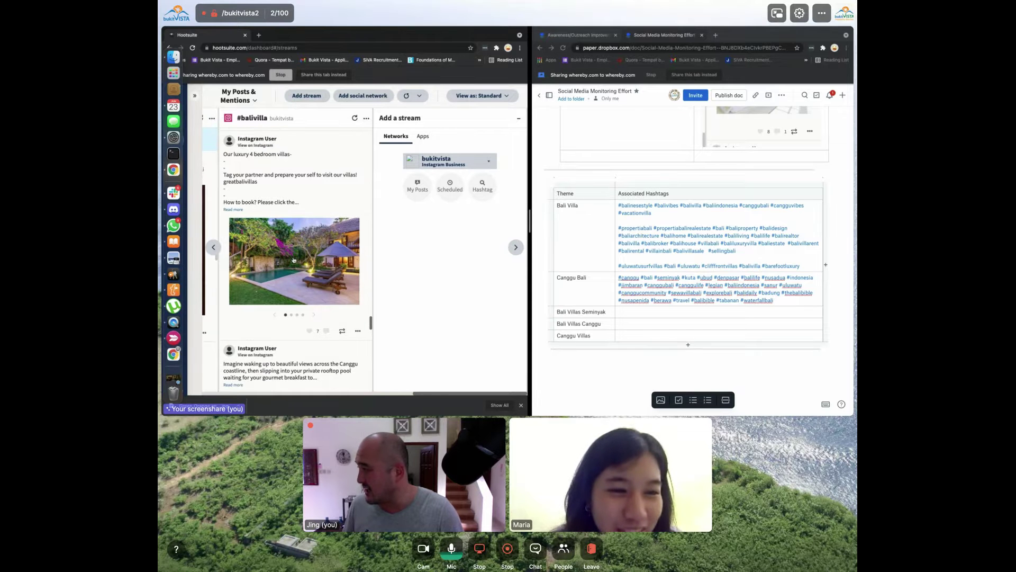
# Expand the luxury-villa post and copy its hashtags, #luxurytraveler through #hotels
pyautogui.click(229, 209)
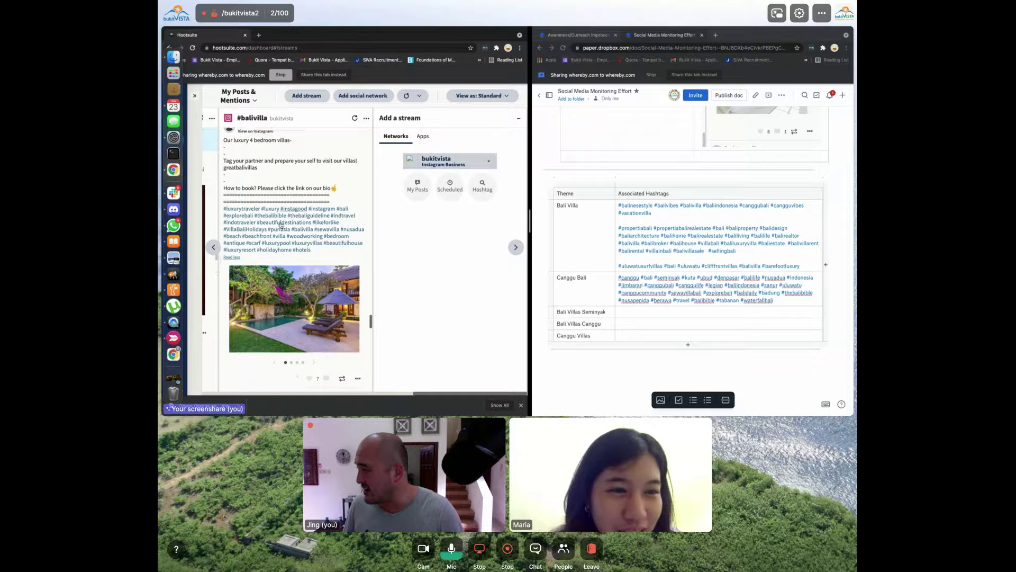
pyautogui.scroll(-1, 298, 229)
pyautogui.moveTo(325, 237); pyautogui.dragTo(223, 193)
pyautogui.press('super+c')
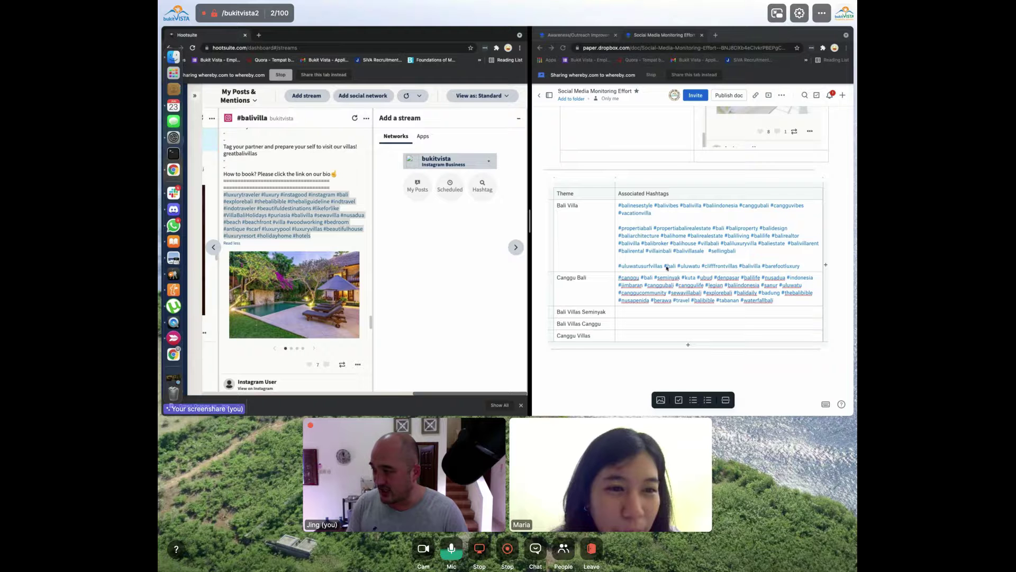
# Paste the hashtags on a new line after #barefootluxury in Paper's Bali Villa cell
pyautogui.click(738, 259)
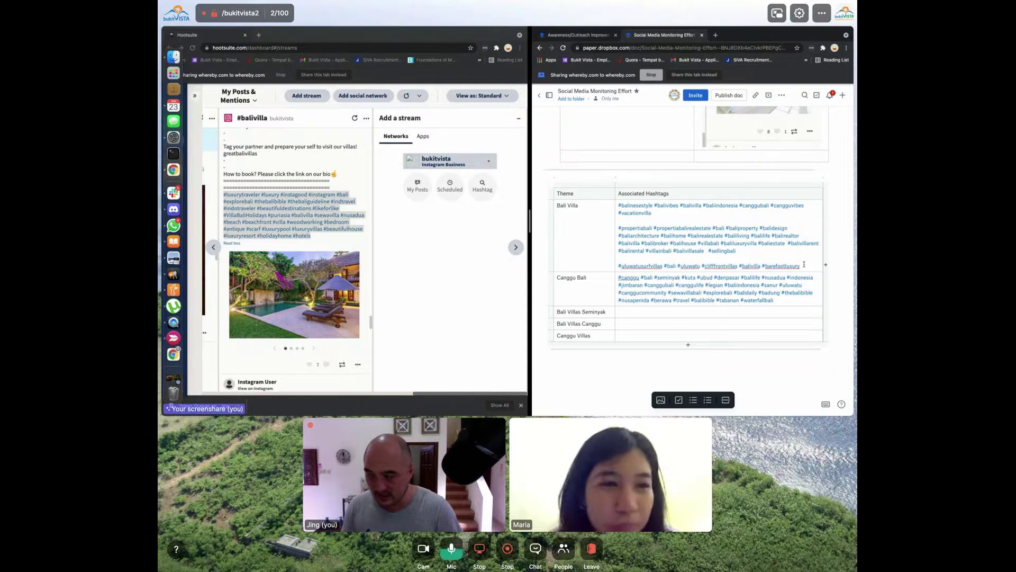
pyautogui.click(804, 264)
pyautogui.press('Return')
pyautogui.press('Return')
pyautogui.press('Return')
pyautogui.press('super+v')
# Browse further down Hootsuite's #balivilla stream for more villa posts
pyautogui.click(372, 261)
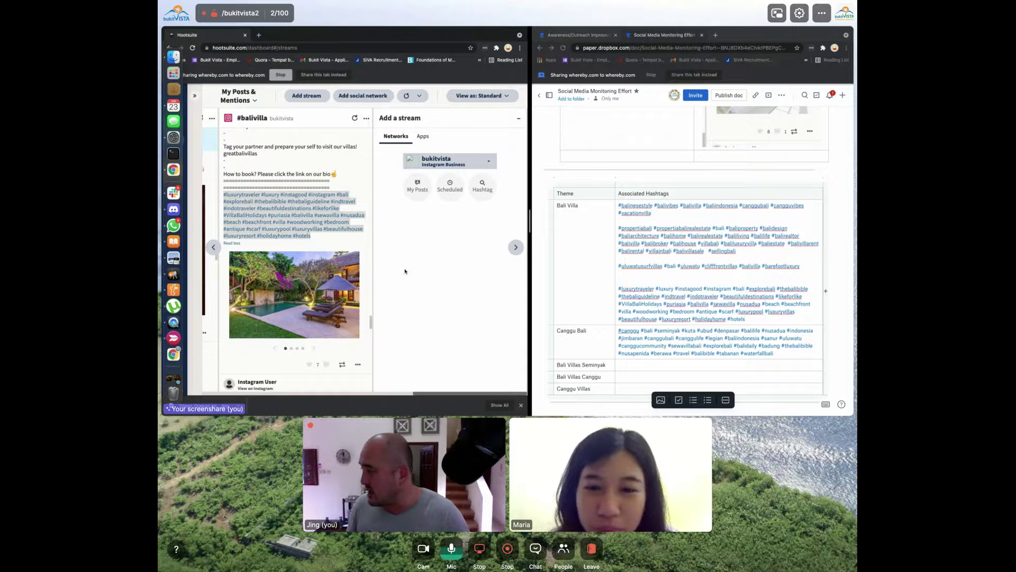
pyautogui.scroll(-15, 351, 247)
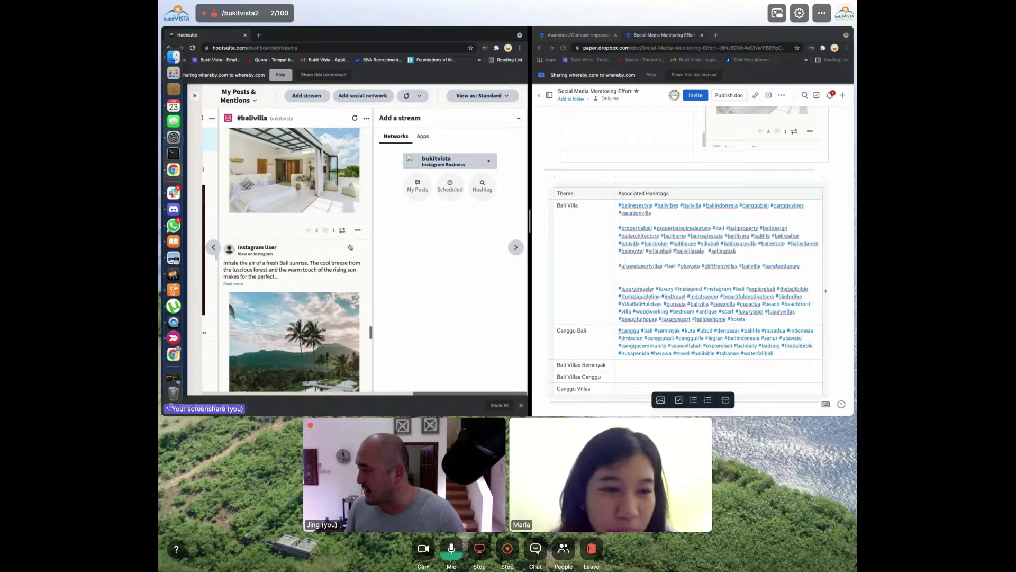
pyautogui.scroll(-5, 351, 247)
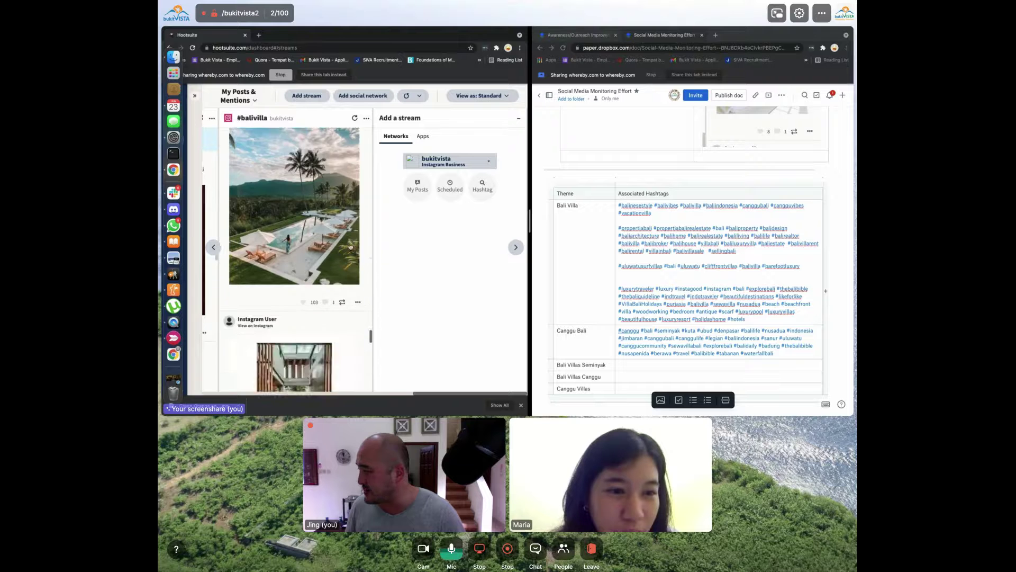
pyautogui.scroll(1, 351, 247)
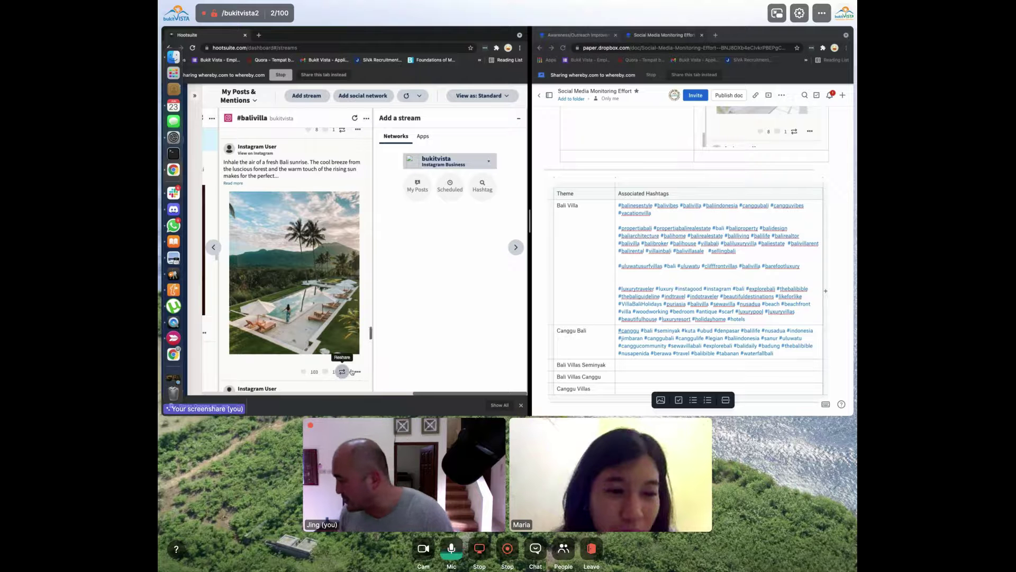
# Expand the 360bali palm-and-pool villa post's caption and view it on Instagram in a new tab
pyautogui.click(358, 371)
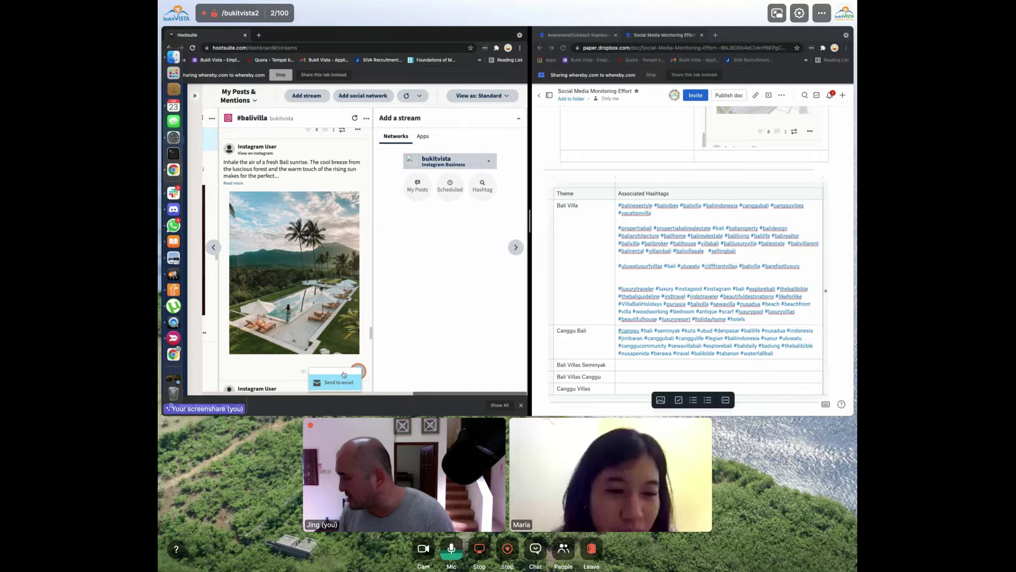
pyautogui.click(288, 193)
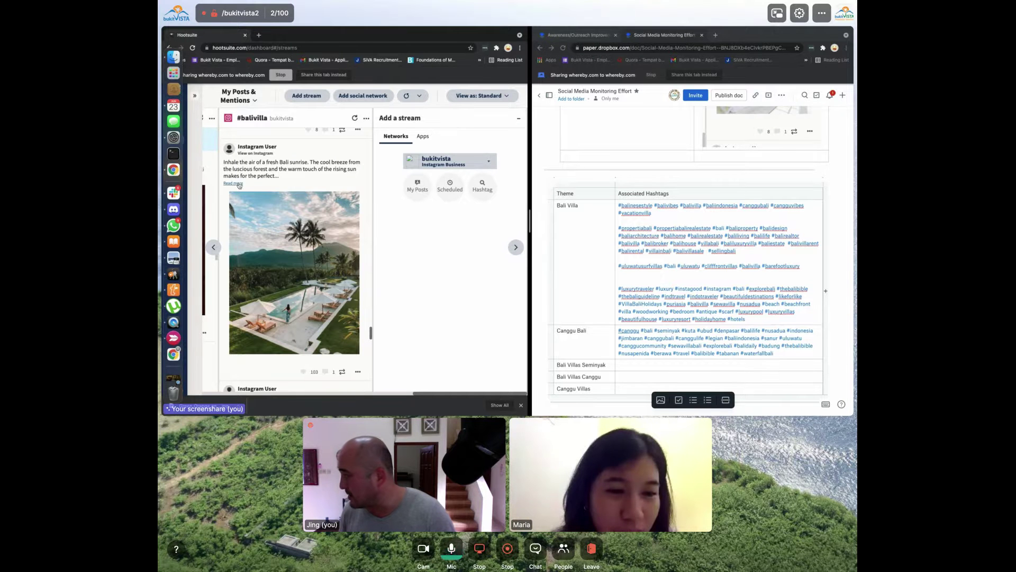
pyautogui.click(239, 184)
pyautogui.click(269, 156)
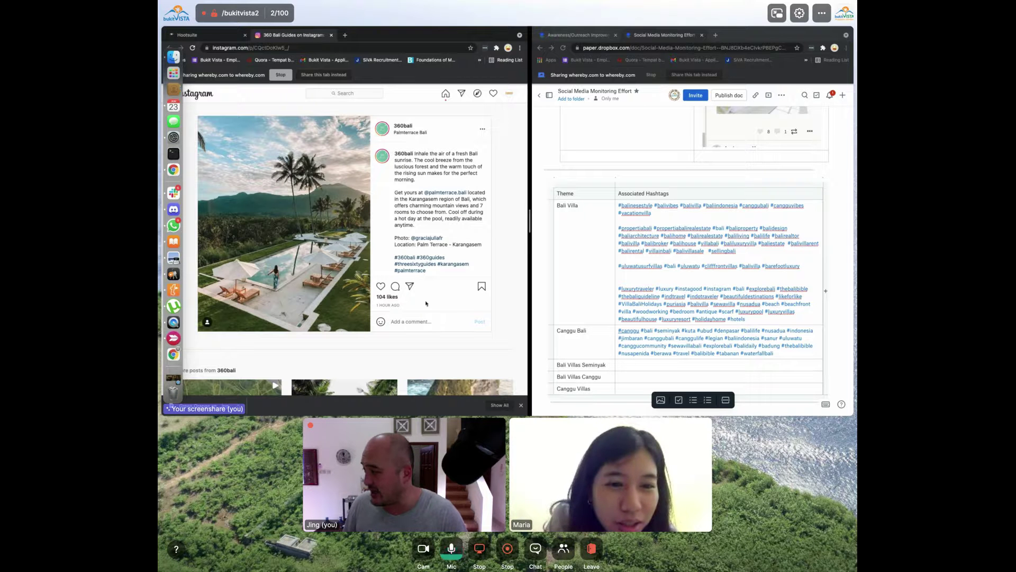
# Comment 'wow, this is amazing, when can I go there myself? By the way, how many units are available here?'
pyautogui.scroll(-3, 426, 255)
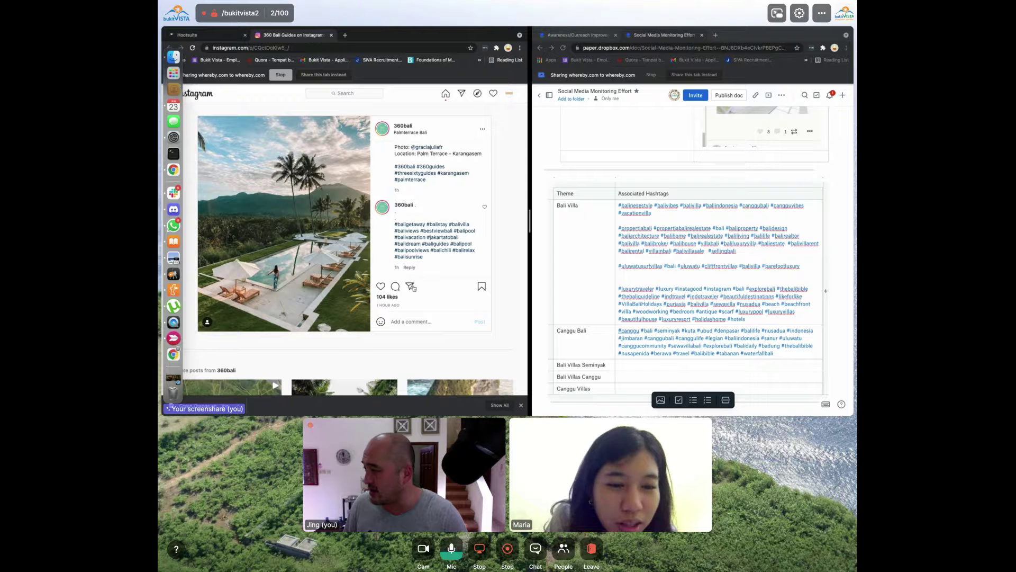
pyautogui.click(423, 323)
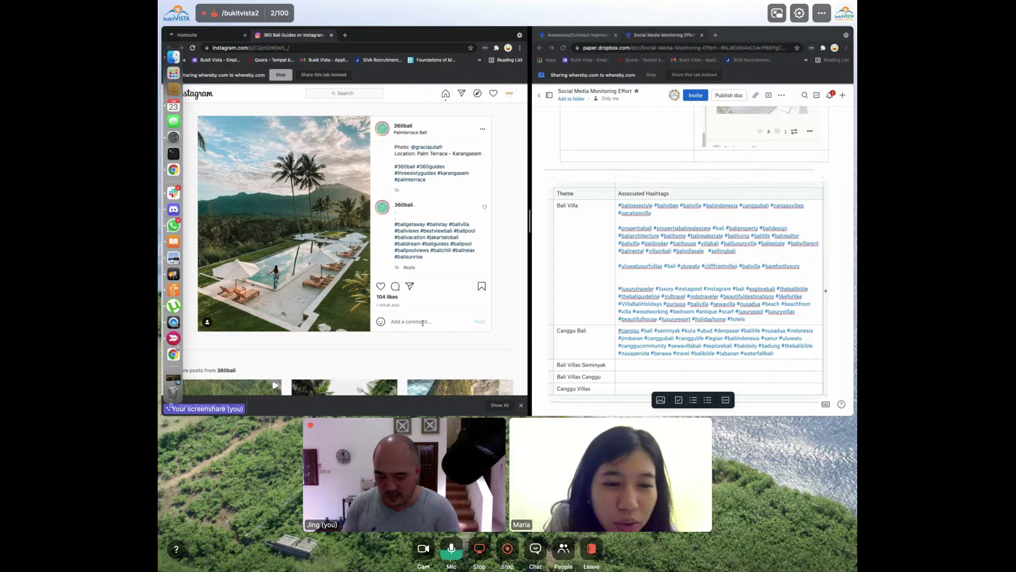
pyautogui.write('wow, this i')
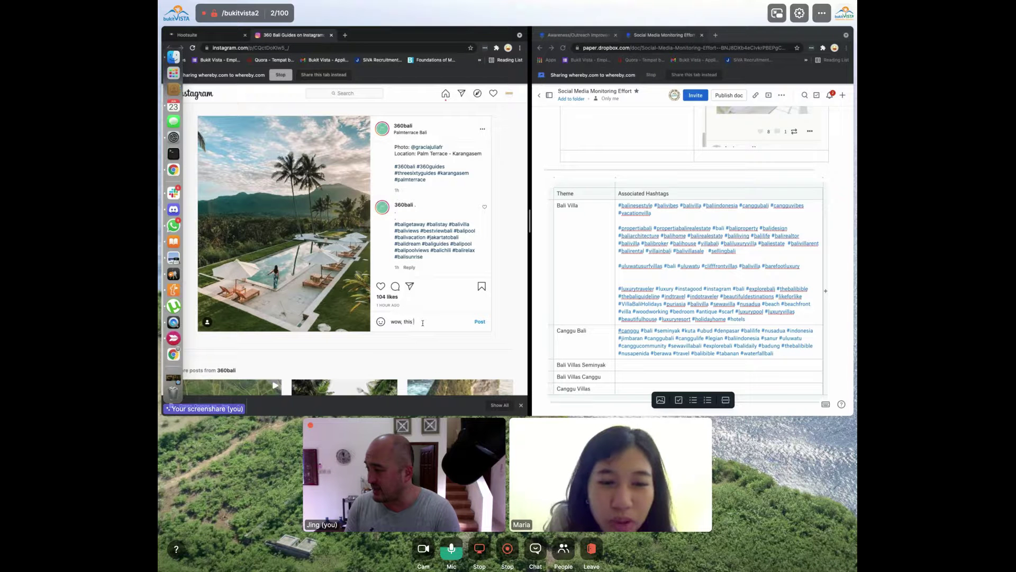
pyautogui.write('s amazing,')
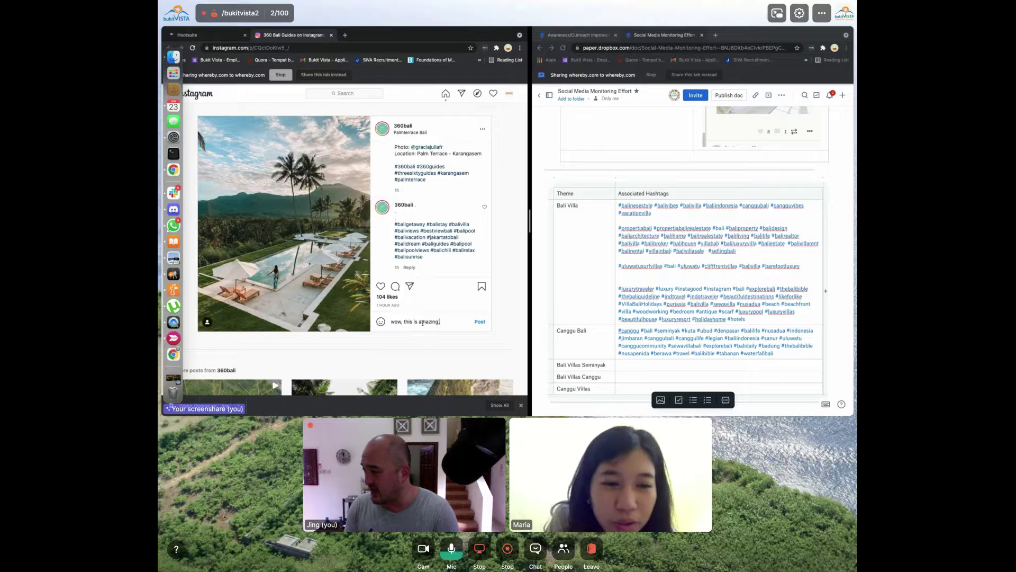
pyautogui.write(' when can I')
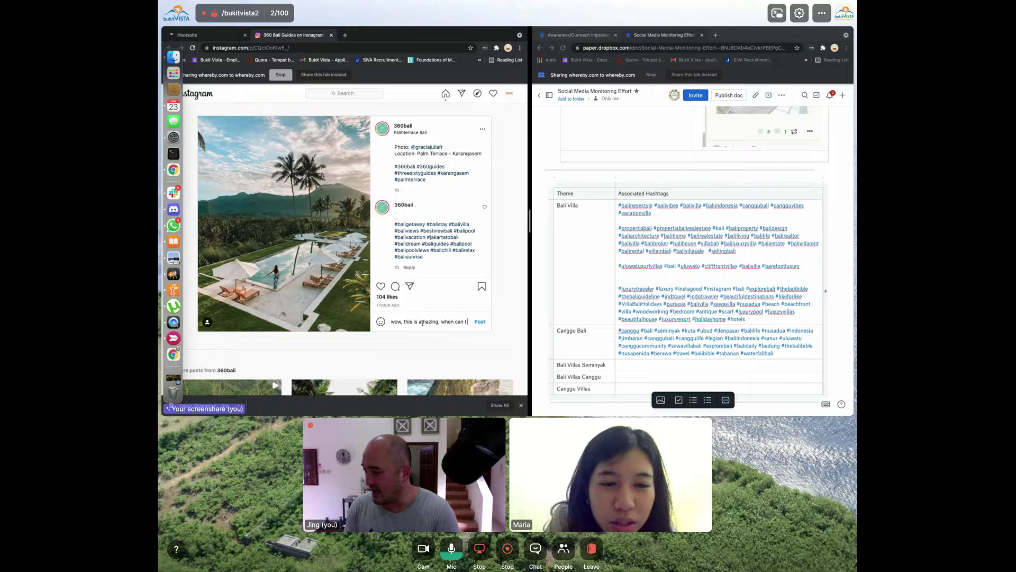
pyautogui.write(' go there mys')
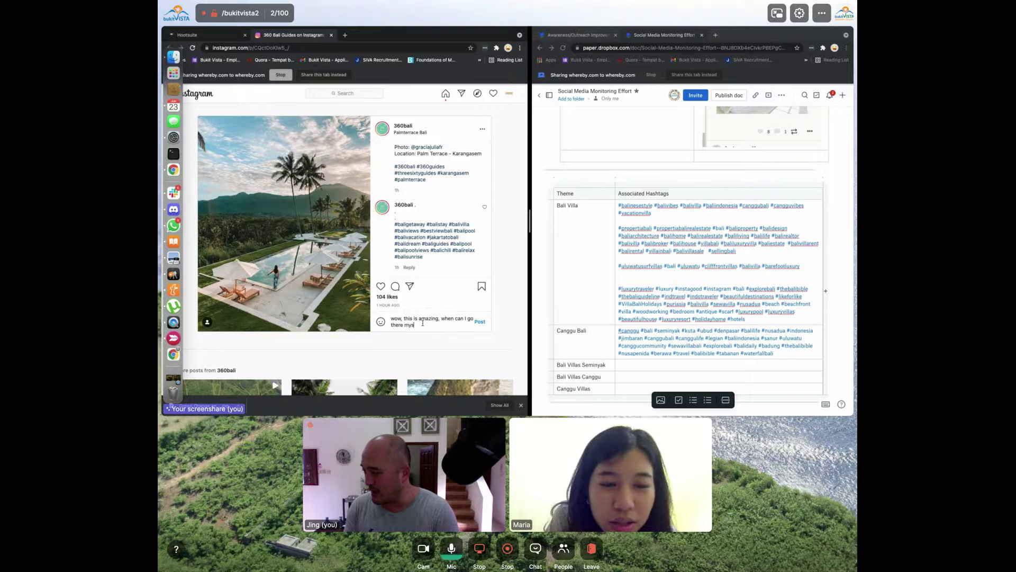
pyautogui.write('elf?By')
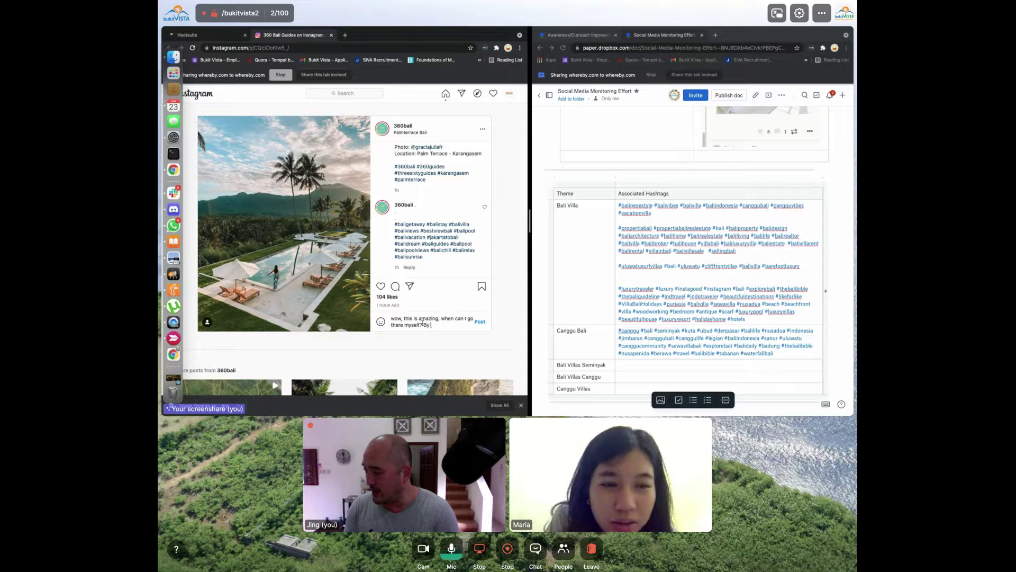
pyautogui.write(' the way,')
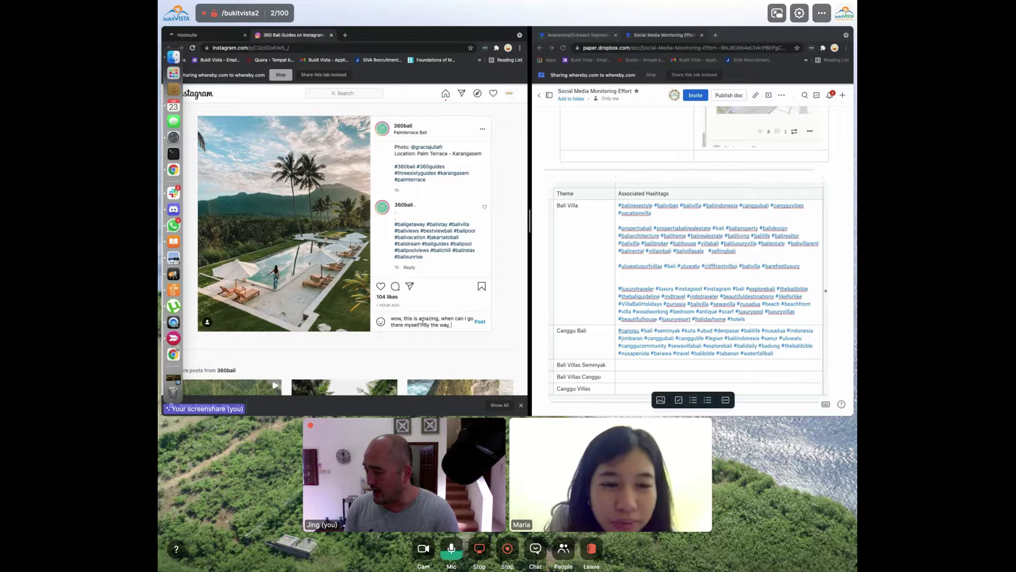
pyautogui.write(' how many units are avaialble')
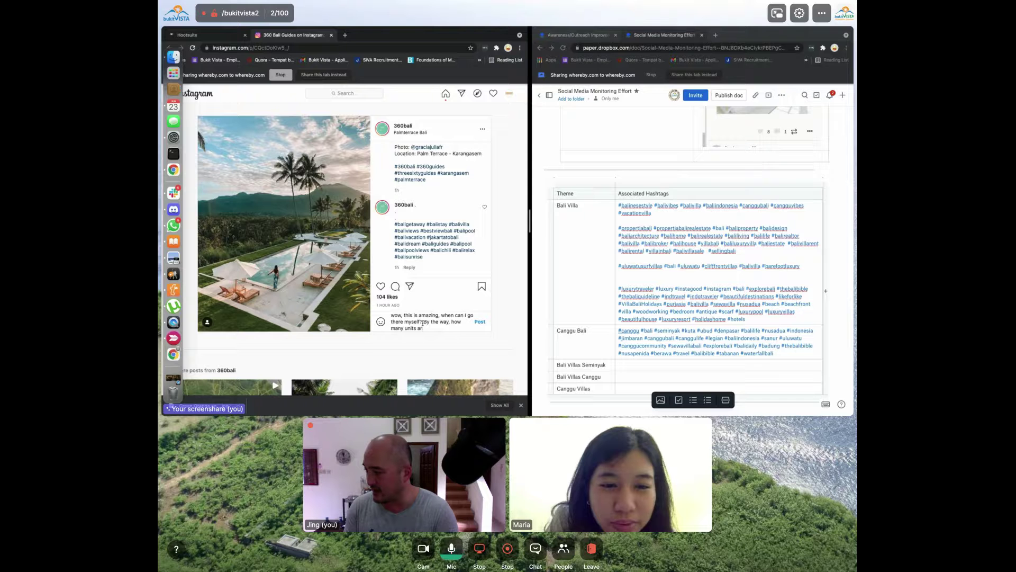
pyautogui.press('BackSpace')
pyautogui.press('BackSpace')
pyautogui.press('BackSpace')
pyautogui.press('BackSpace')
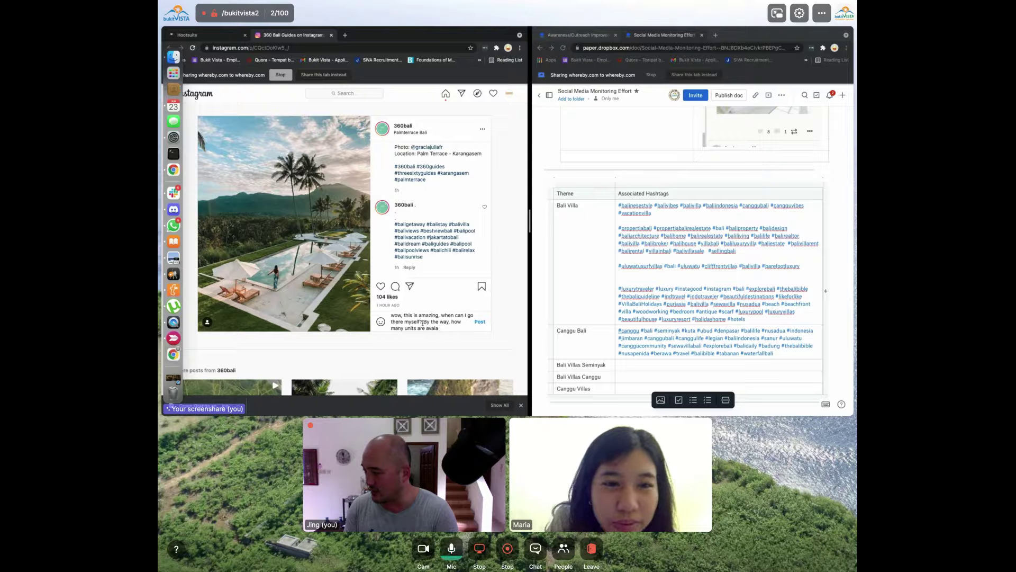
pyautogui.press('BackSpace')
pyautogui.write('lable here?')
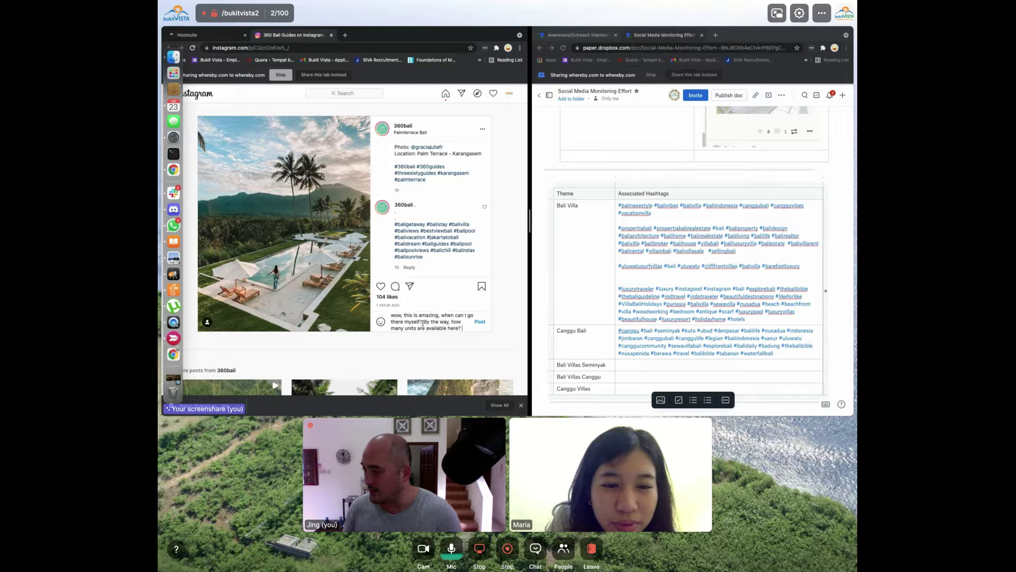
pyautogui.click(481, 322)
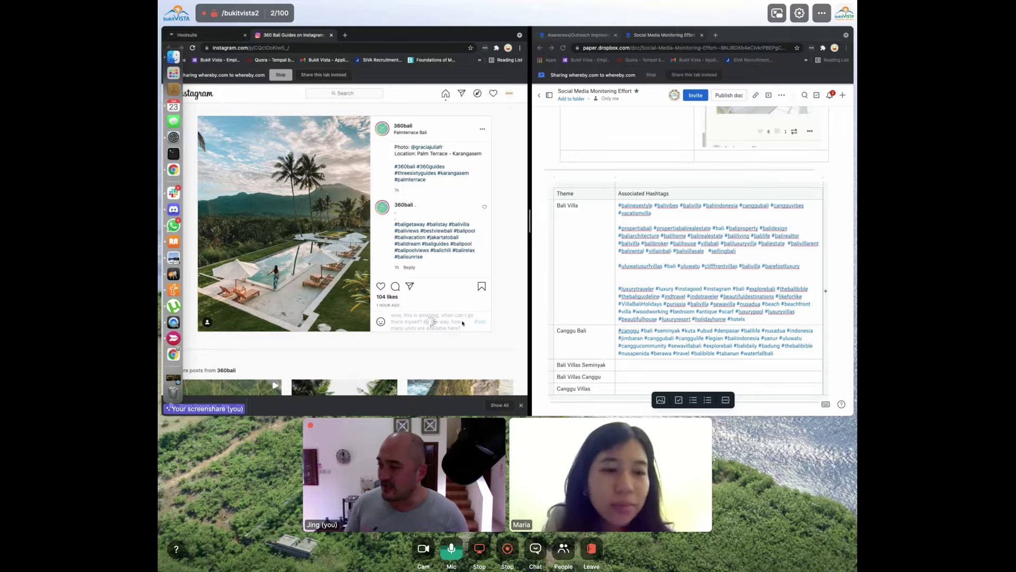
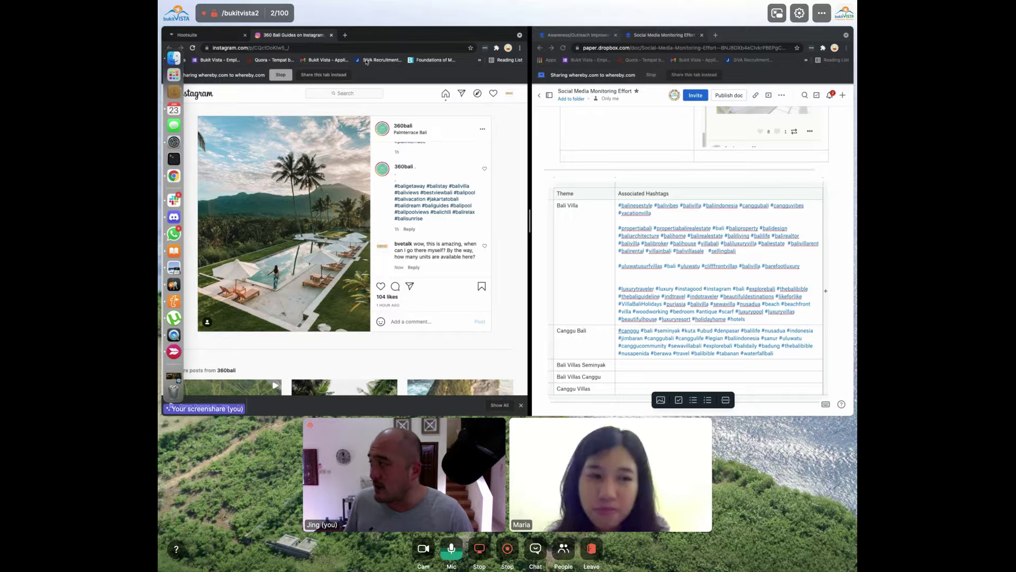
# Scroll through the posts in Hootsuite's #balivilla stream
pyautogui.click(224, 34)
pyautogui.scroll(-2, 330, 228)
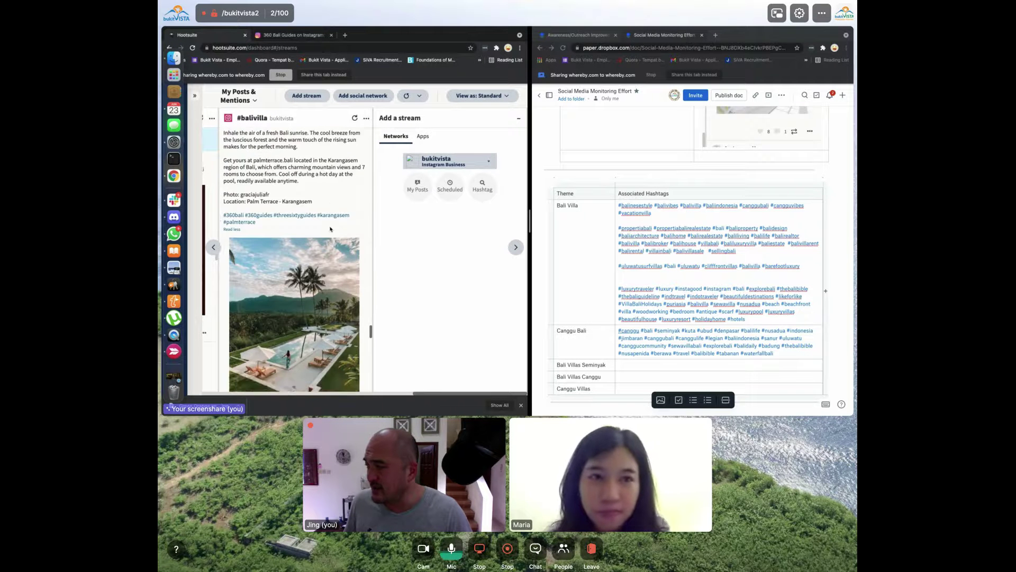
pyautogui.scroll(-6, 330, 228)
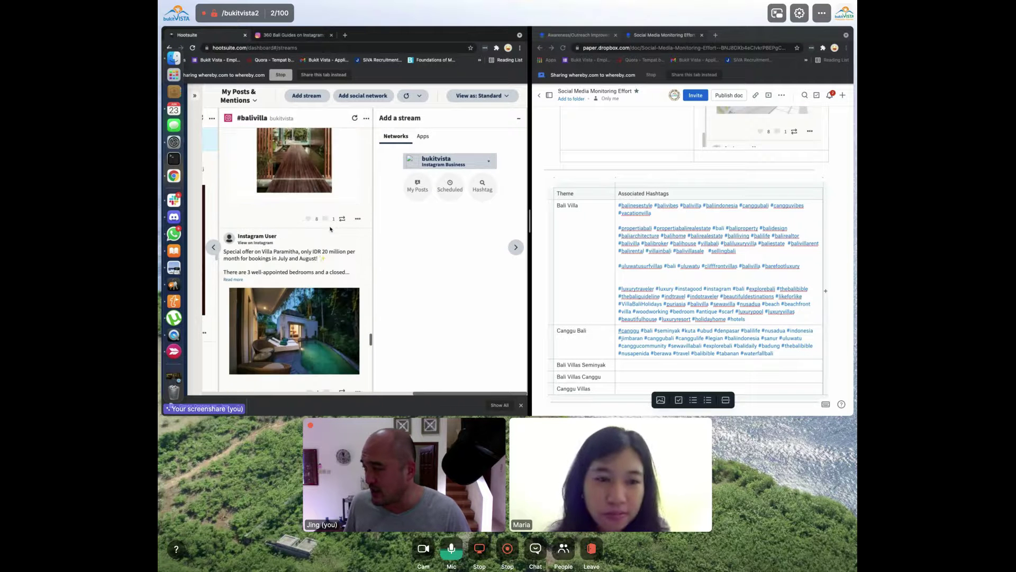
pyautogui.scroll(-5, 330, 229)
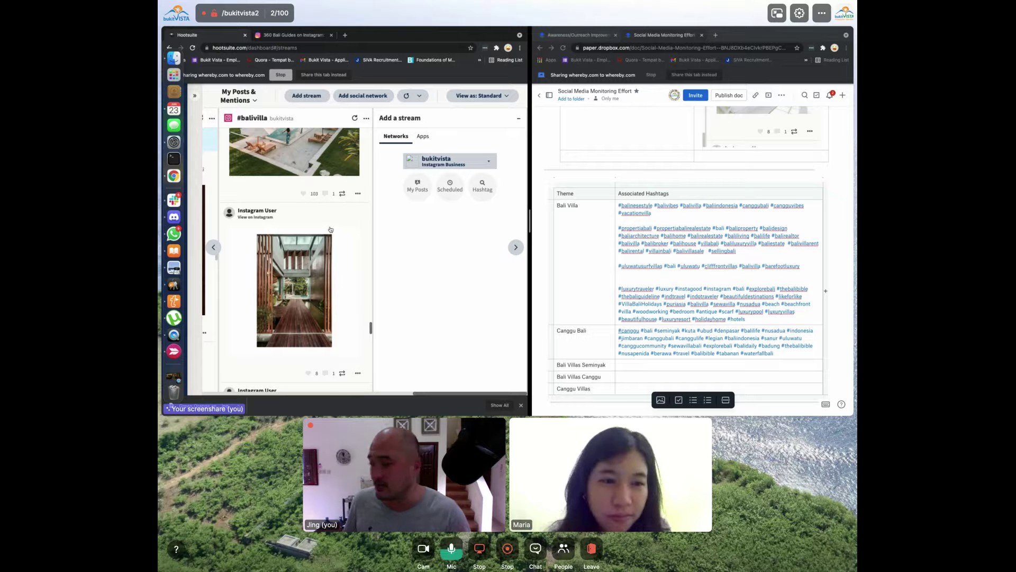
pyautogui.scroll(4, 330, 229)
pyautogui.scroll(-4, 330, 229)
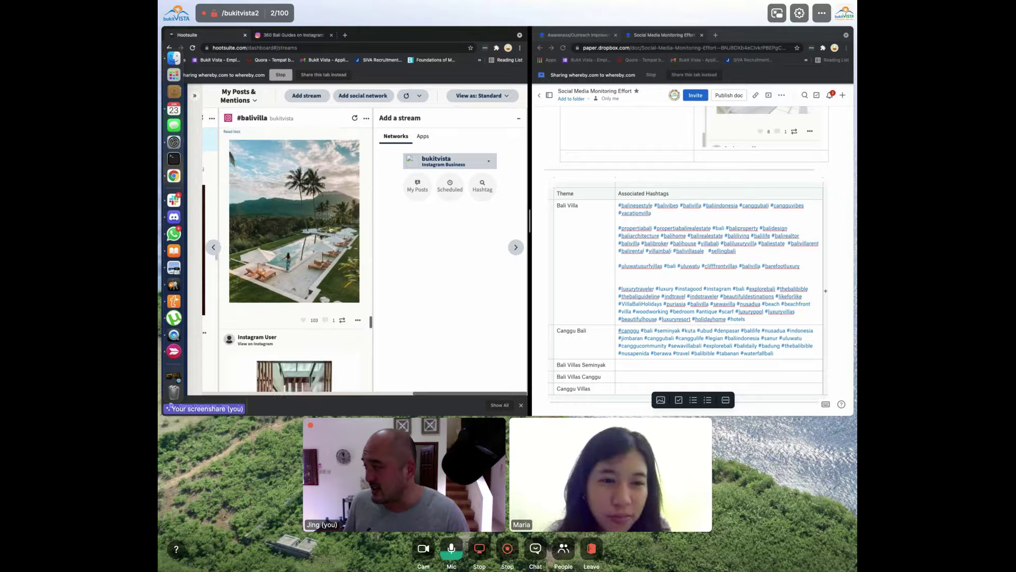
pyautogui.scroll(6, 330, 229)
pyautogui.scroll(-4, 330, 229)
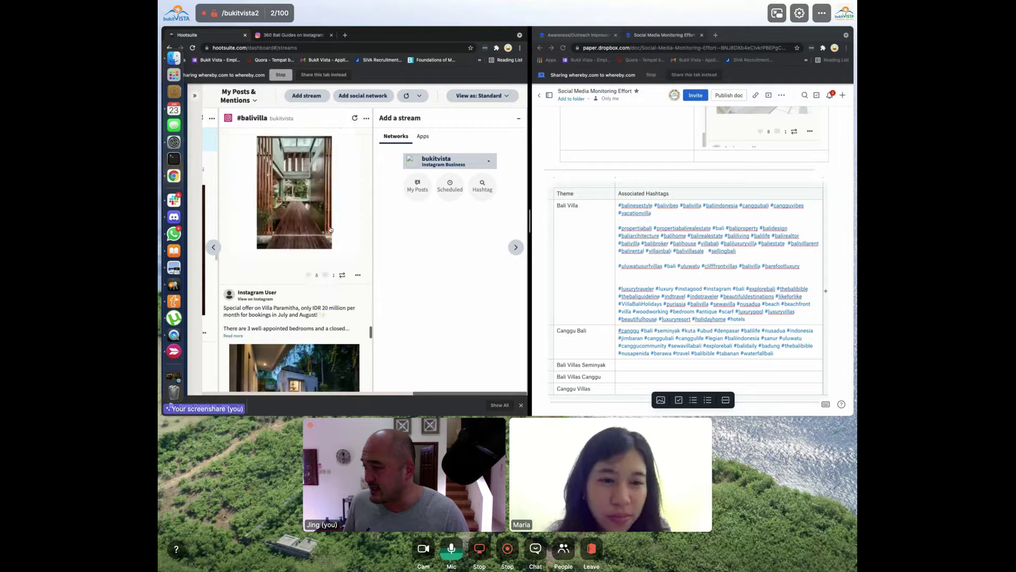
pyautogui.scroll(2, 330, 228)
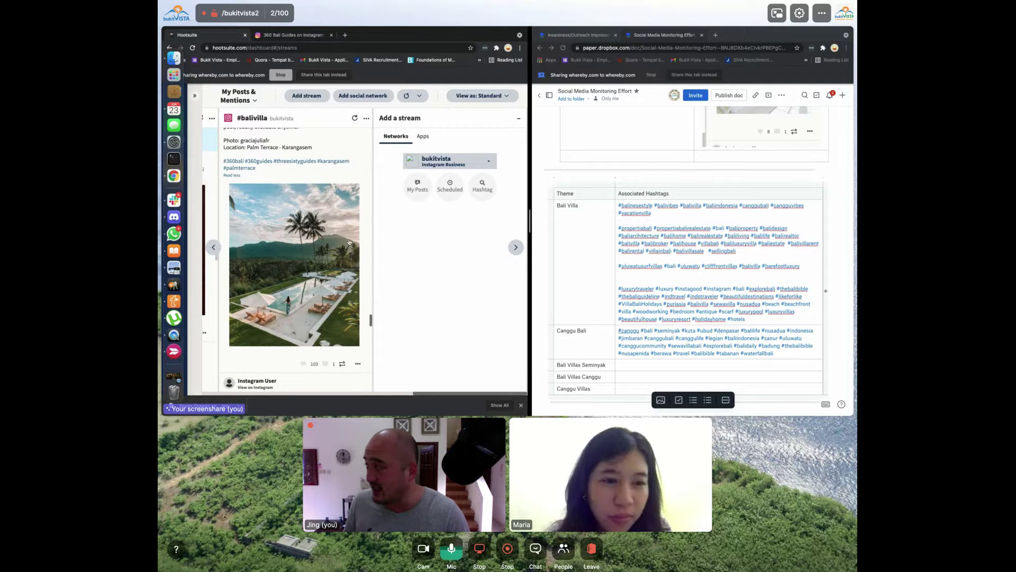
# Take a region screenshot of the 360bali Instagram post, then open a new tab in the right-hand browser
pyautogui.hotkey('ctrl', 'Tab')
pyautogui.press('super+shift+4')
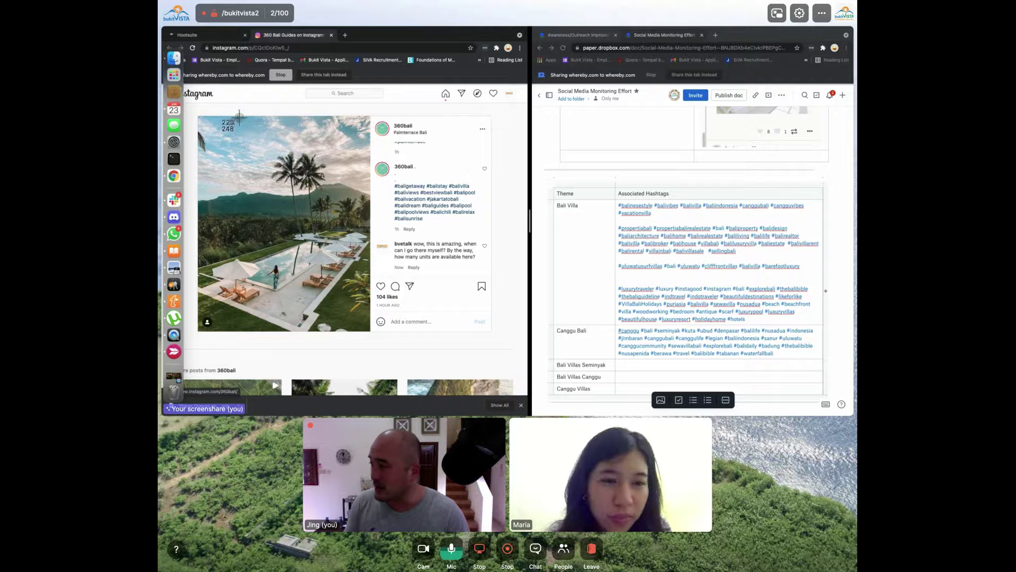
pyautogui.moveTo(188, 104); pyautogui.dragTo(482, 395)
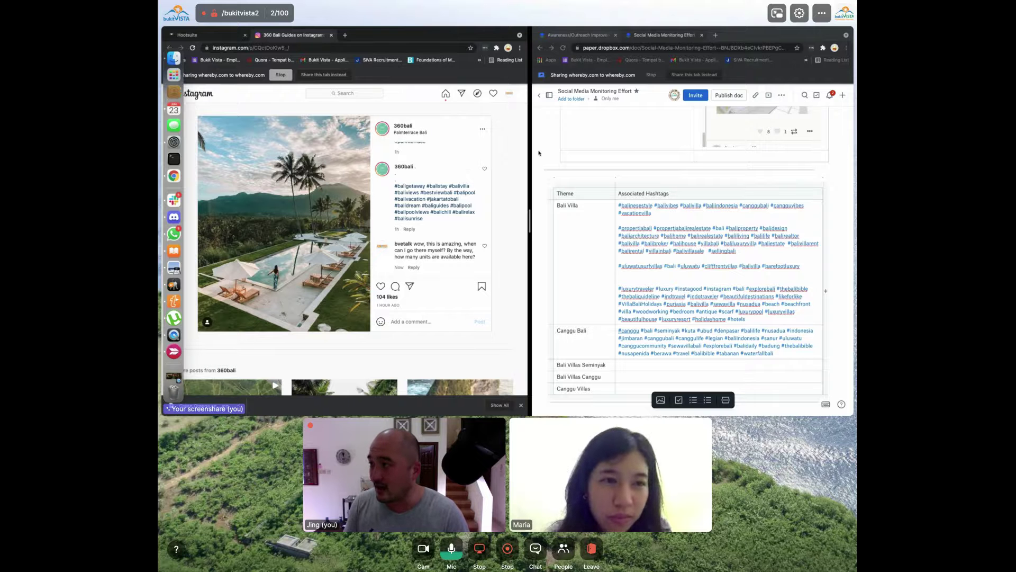
pyautogui.click(688, 35)
pyautogui.press('super+t')
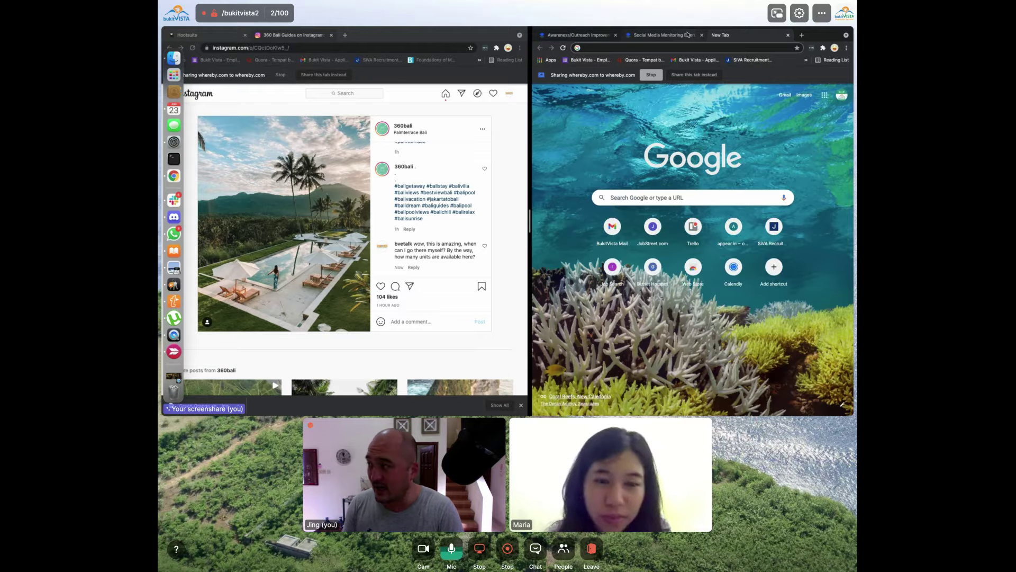
# Open the 'Community Discussion Management' Paper doc and scroll to its OKRs and Community Area tables
pyautogui.write('paper')
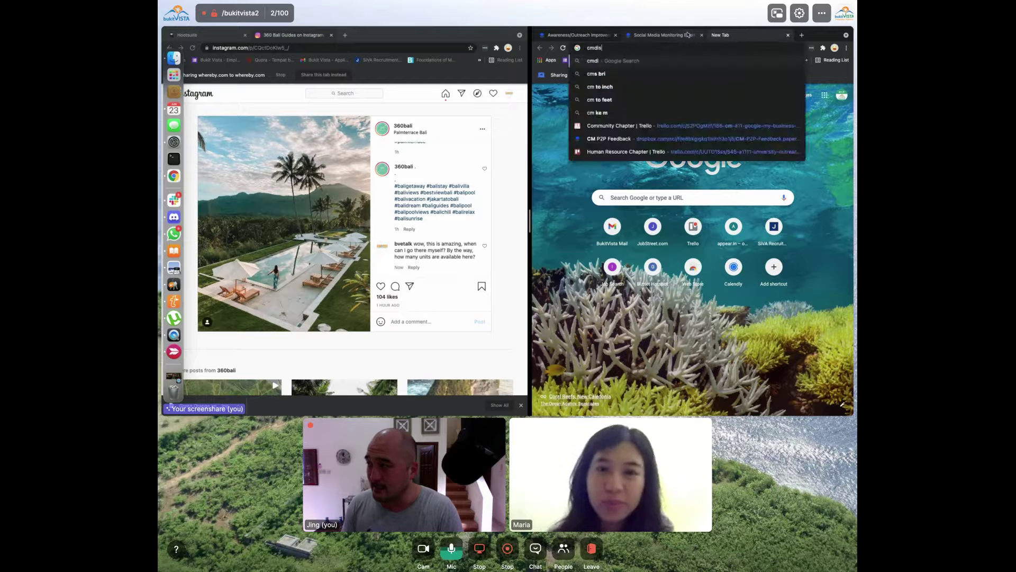
pyautogui.press('Return')
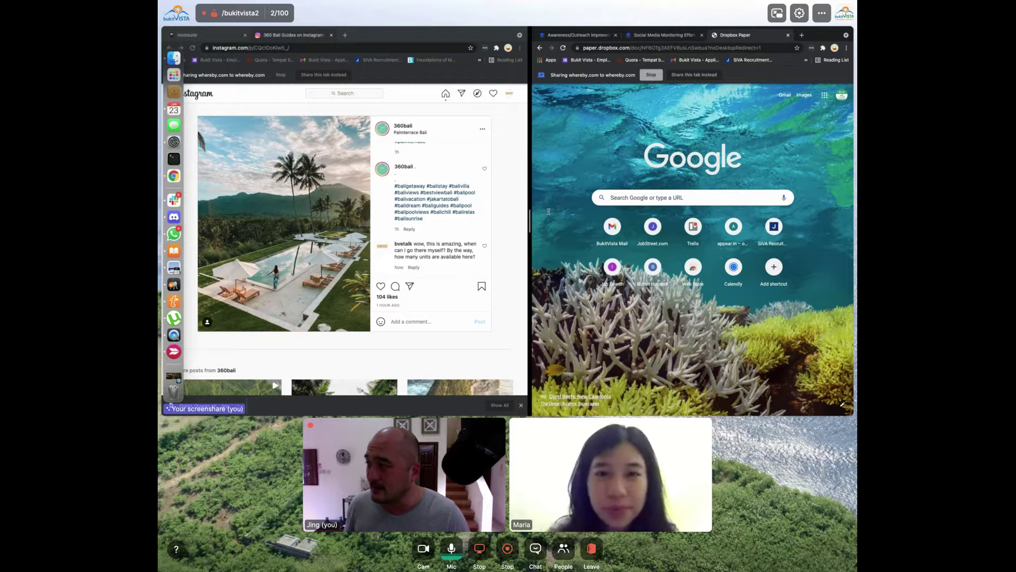
pyautogui.scroll(-10, 587, 234)
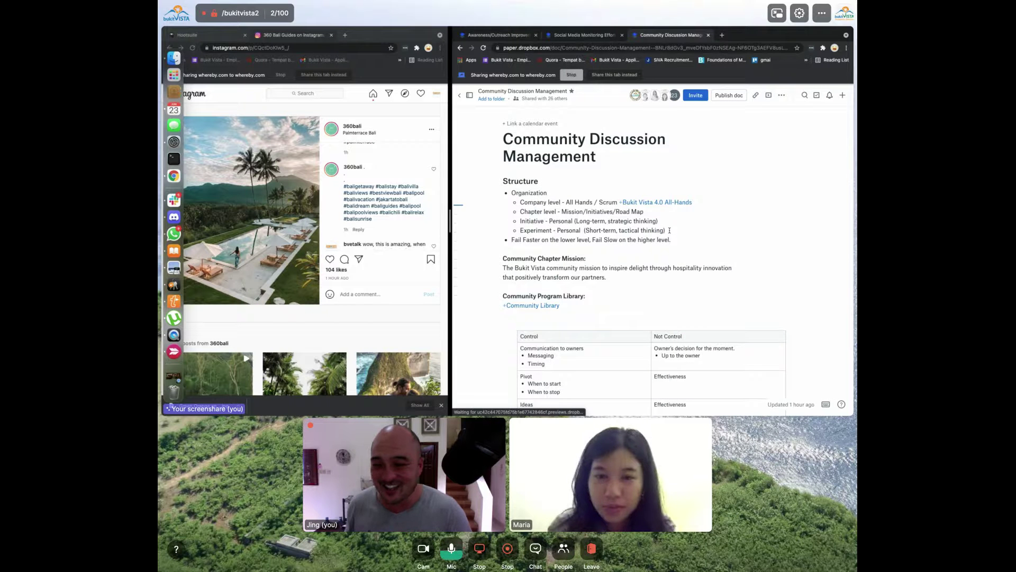
pyautogui.scroll(-2, 624, 326)
pyautogui.scroll(-10, 625, 326)
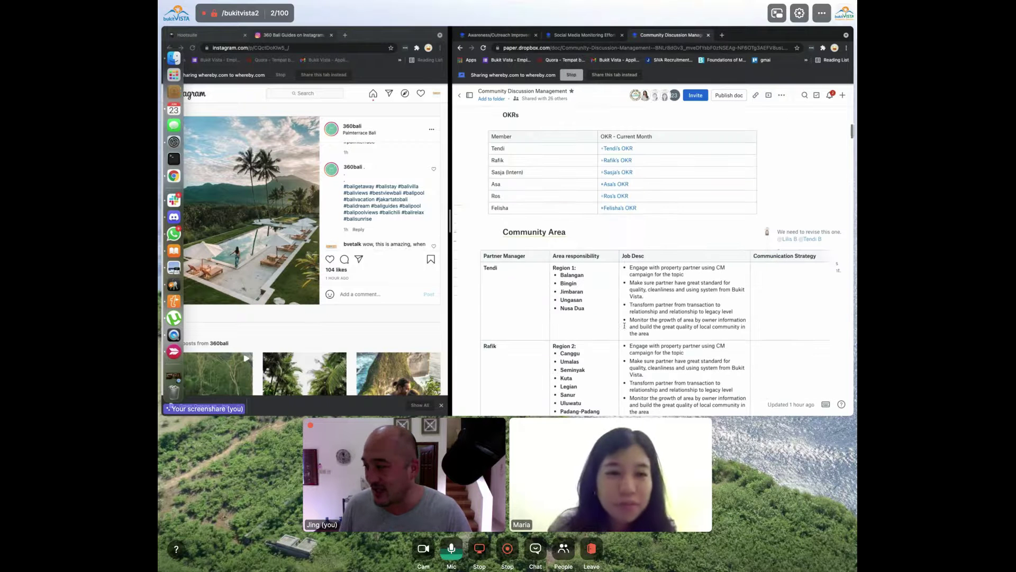
# Open the #jakartatobali hashtag page from the 360bali post's caption
pyautogui.click(414, 201)
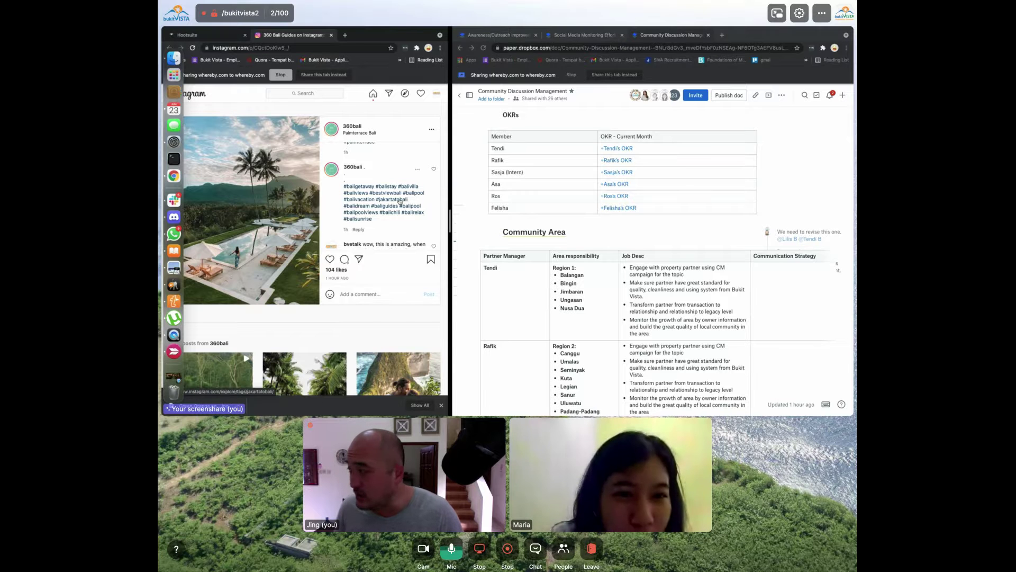
pyautogui.scroll(5, 400, 202)
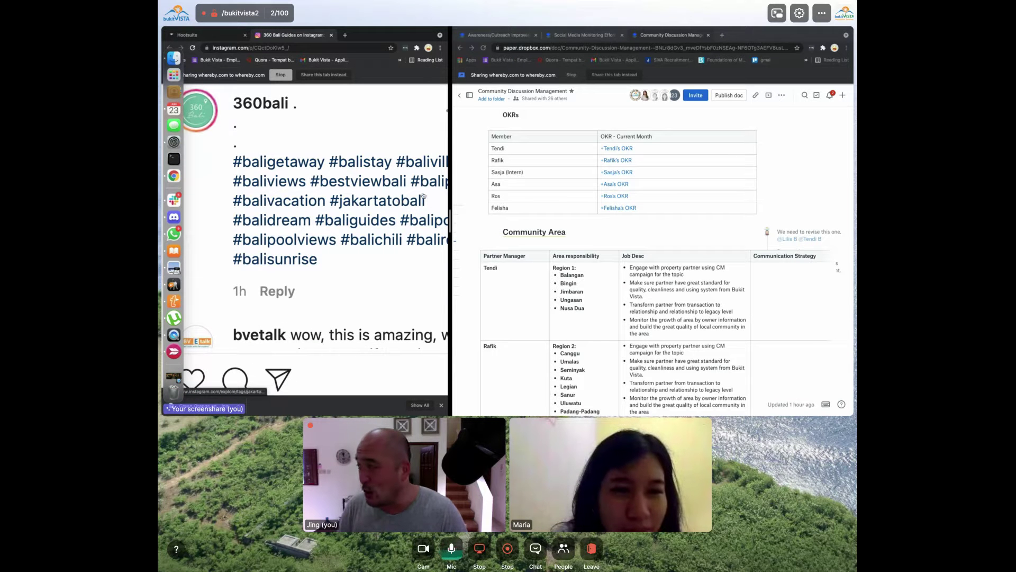
pyautogui.click(413, 201)
pyautogui.scroll(-5, 413, 200)
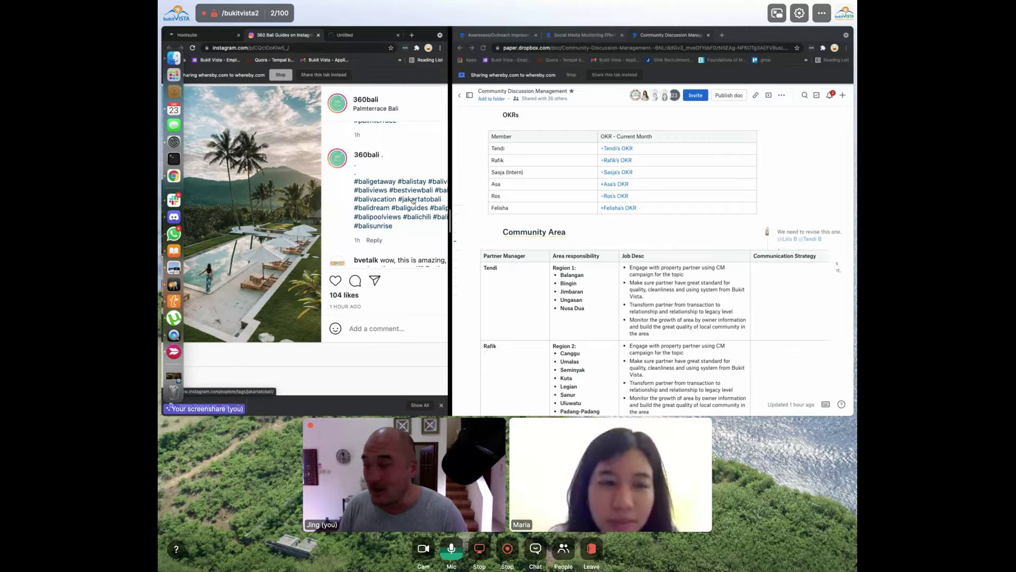
# Browse the #jakartatobali grid of 478 posts, select the tag in the URL, then return to Hootsuite
pyautogui.click(363, 35)
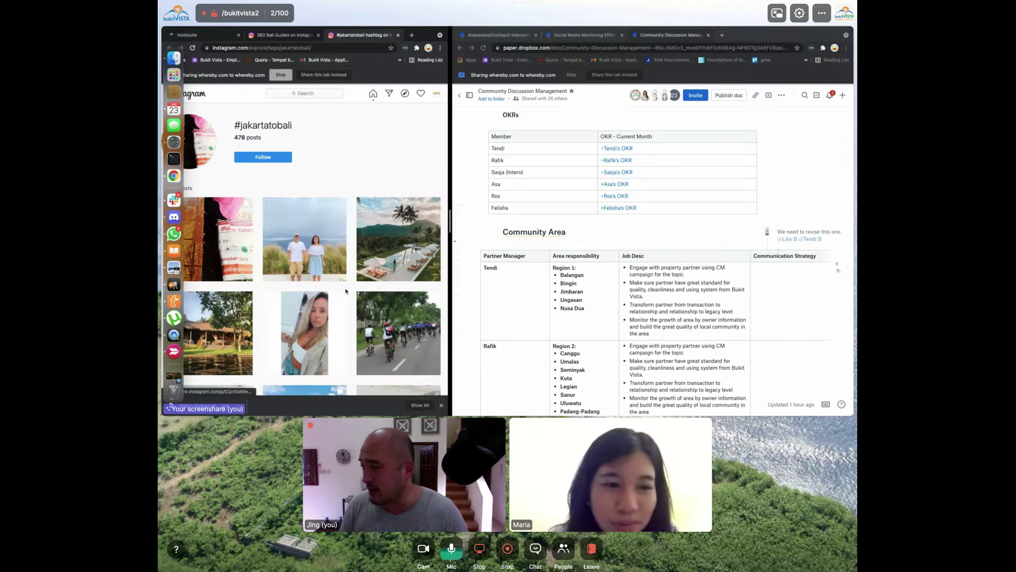
pyautogui.scroll(-4, 342, 272)
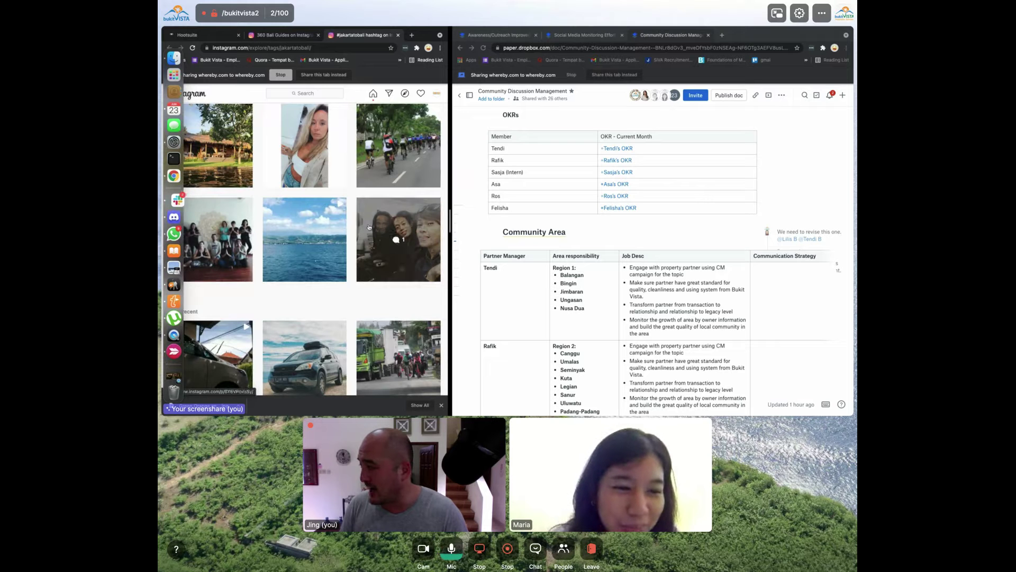
pyautogui.scroll(-5, 405, 252)
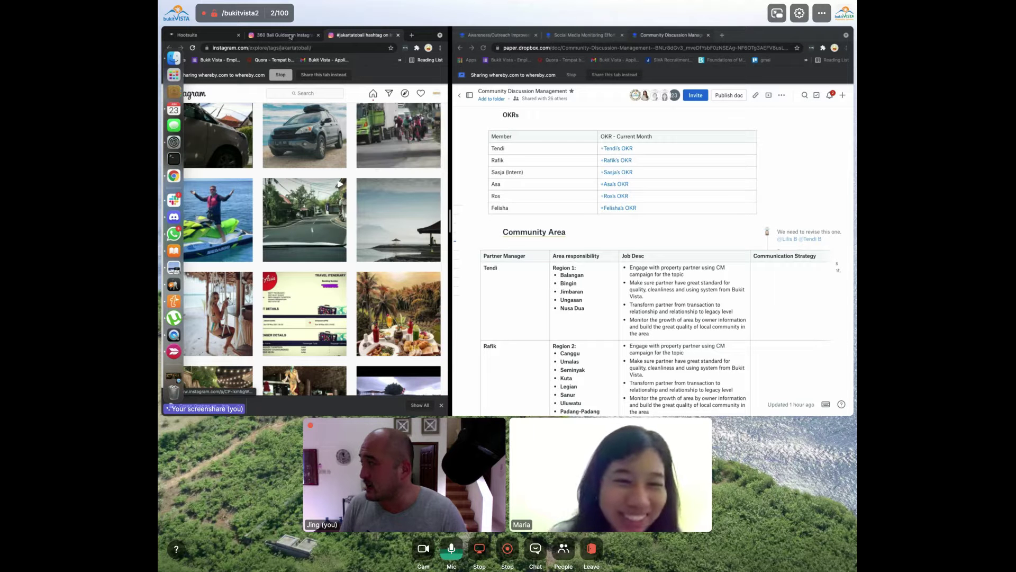
pyautogui.doubleClick(292, 47)
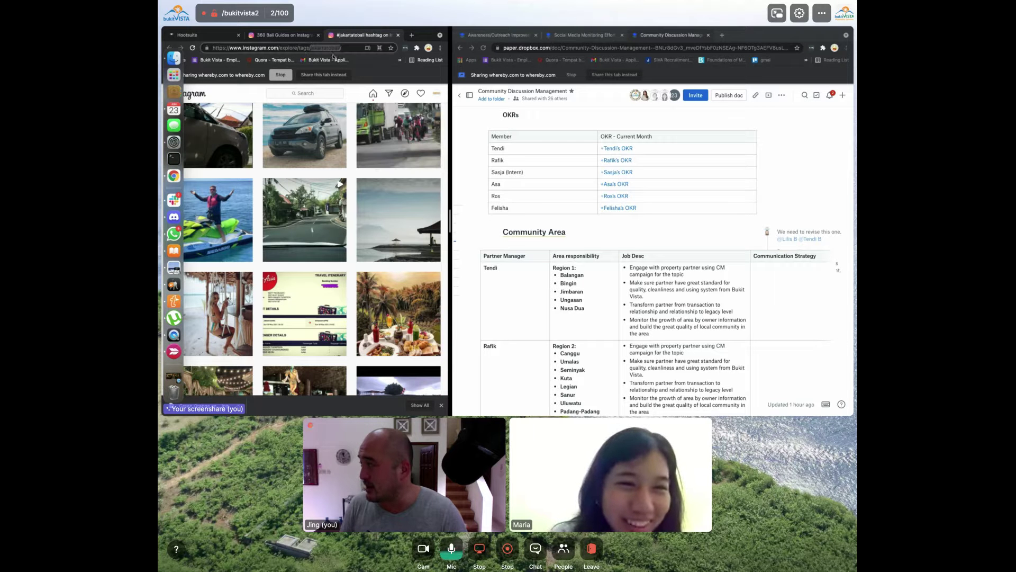
pyautogui.press('super+1')
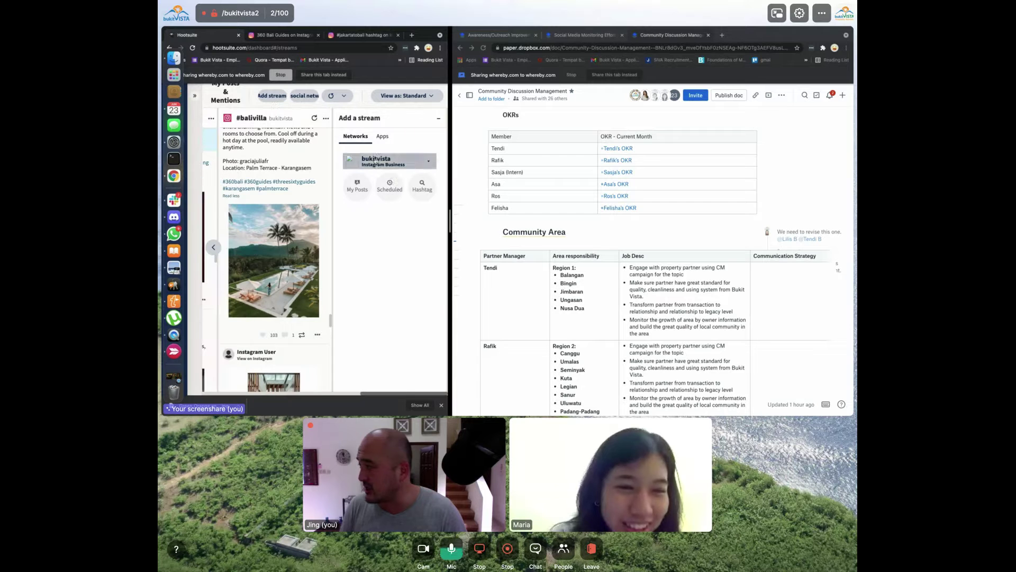
# Add an Instagram hashtag stream for jakartatobali next to the #balivilla stream
pyautogui.click(422, 185)
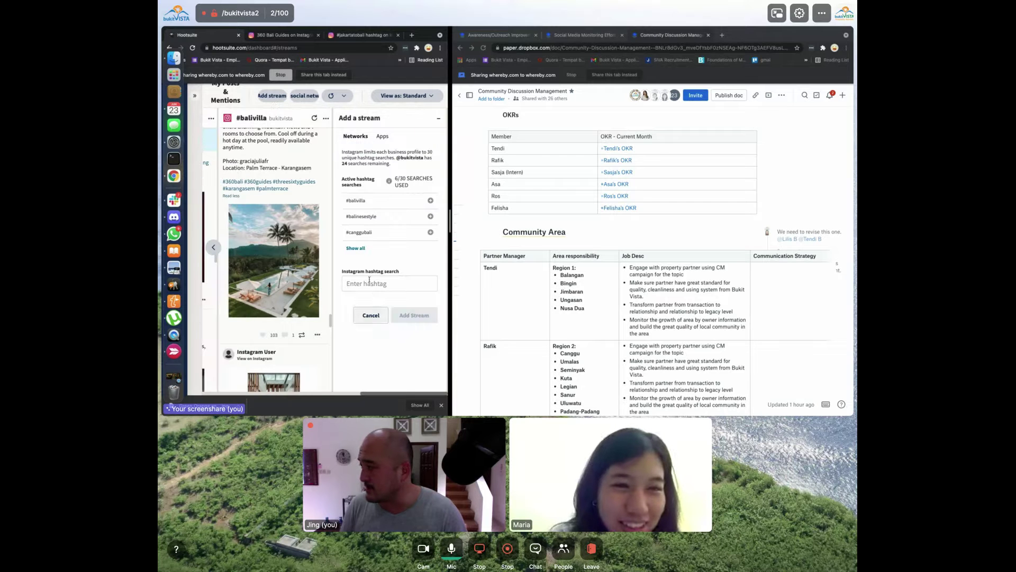
pyautogui.click(410, 314)
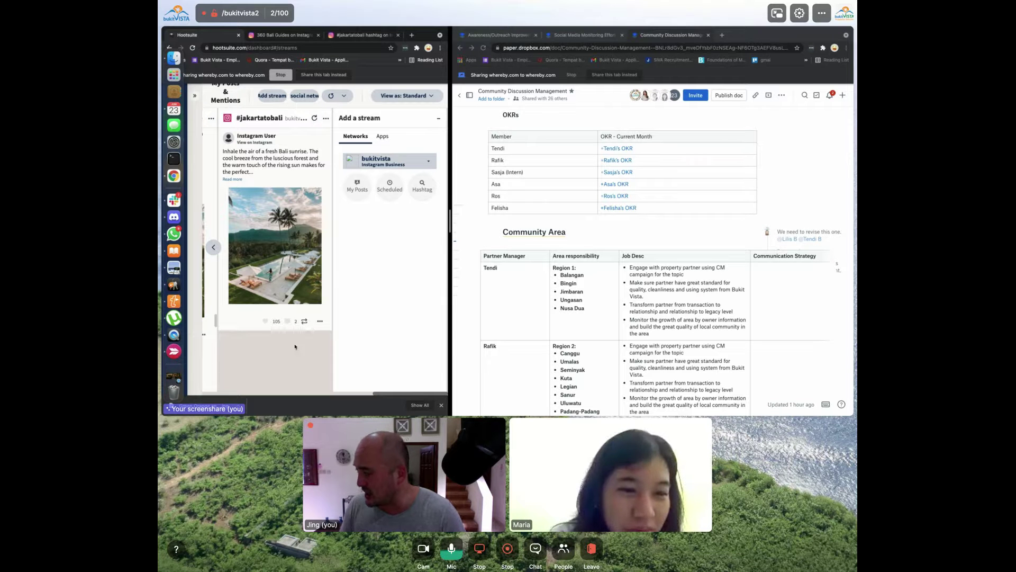
pyautogui.hscroll(-5, 276, 341)
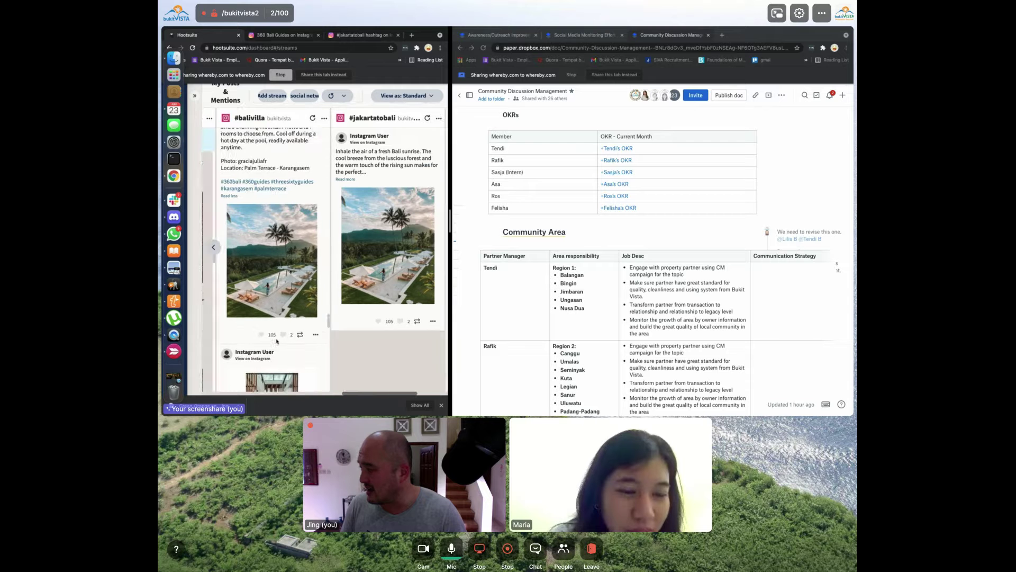
# Open the Air Asia JAKARTA-BALI promo post and start a reply to a commenter's question
pyautogui.click(360, 35)
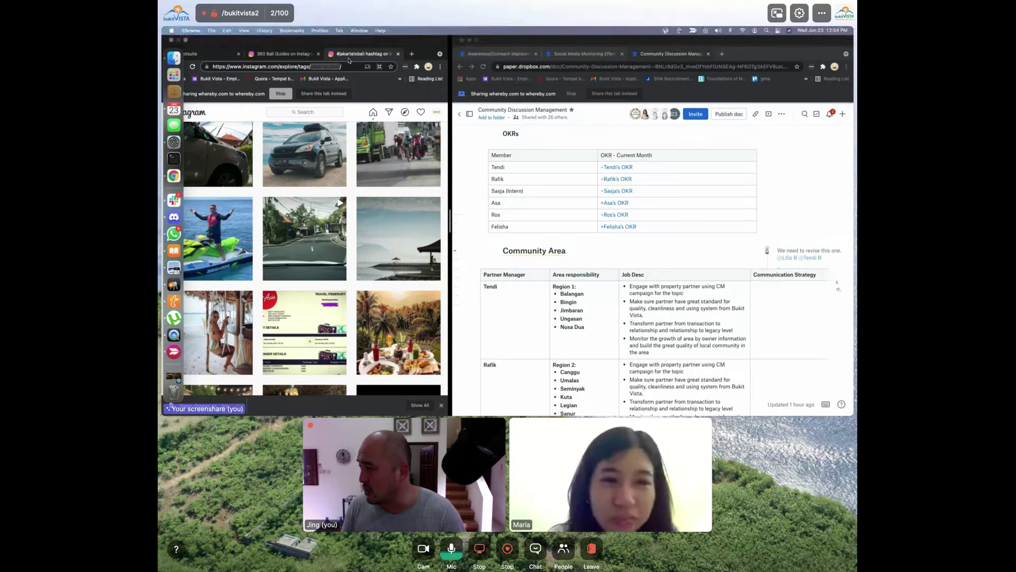
pyautogui.scroll(-3, 333, 213)
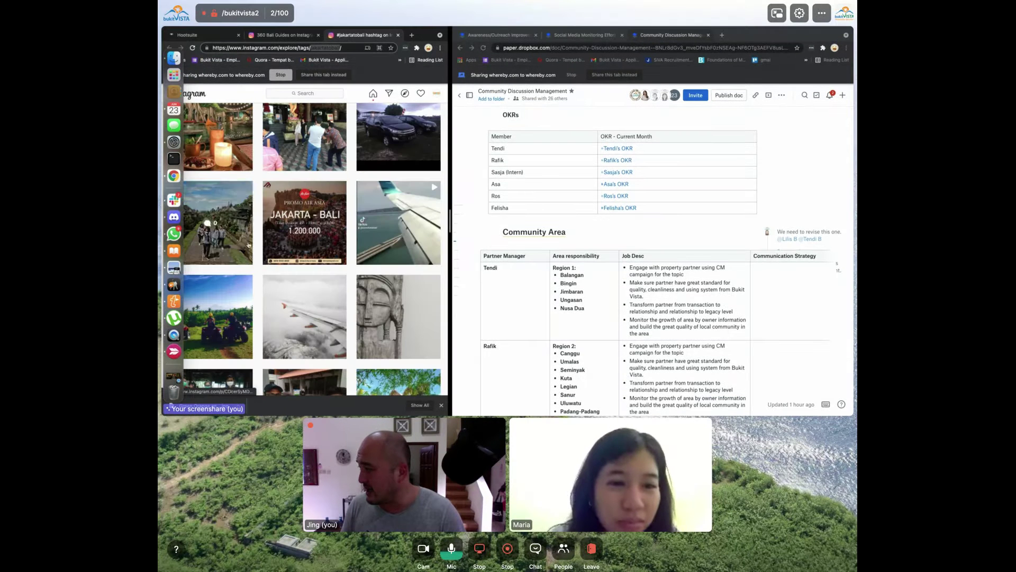
pyautogui.click(317, 240)
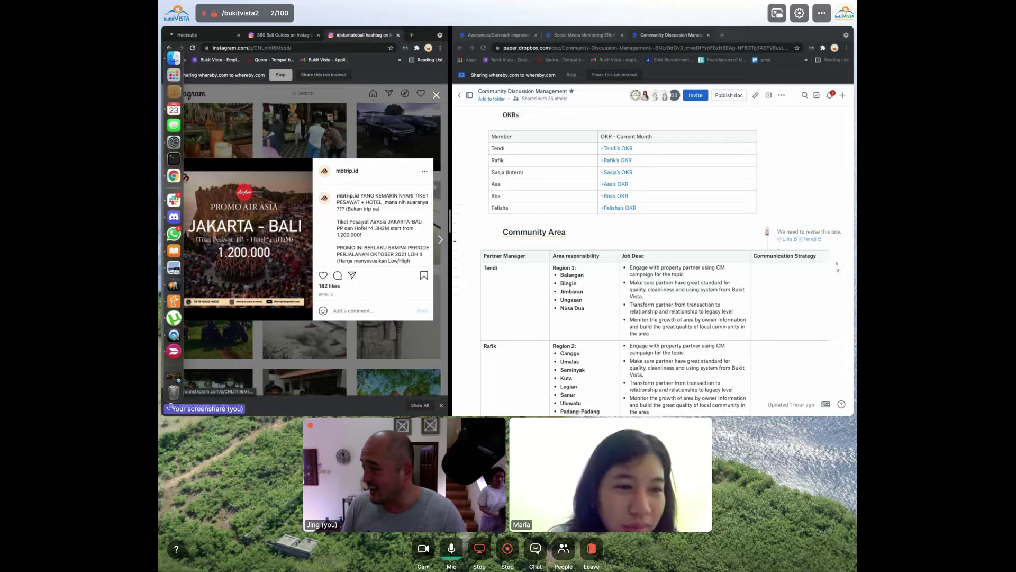
pyautogui.scroll(-5, 360, 230)
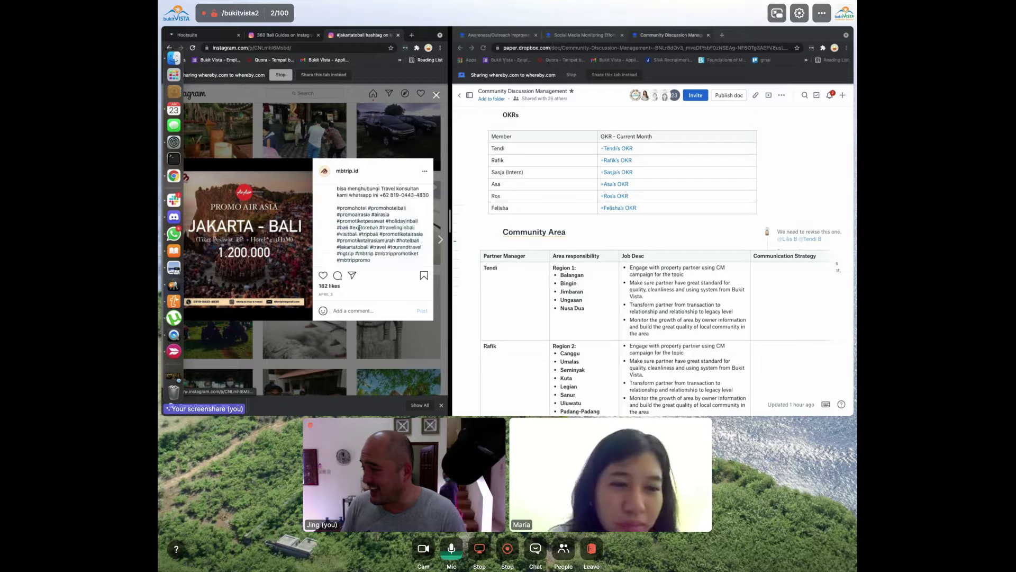
pyautogui.scroll(-1, 360, 230)
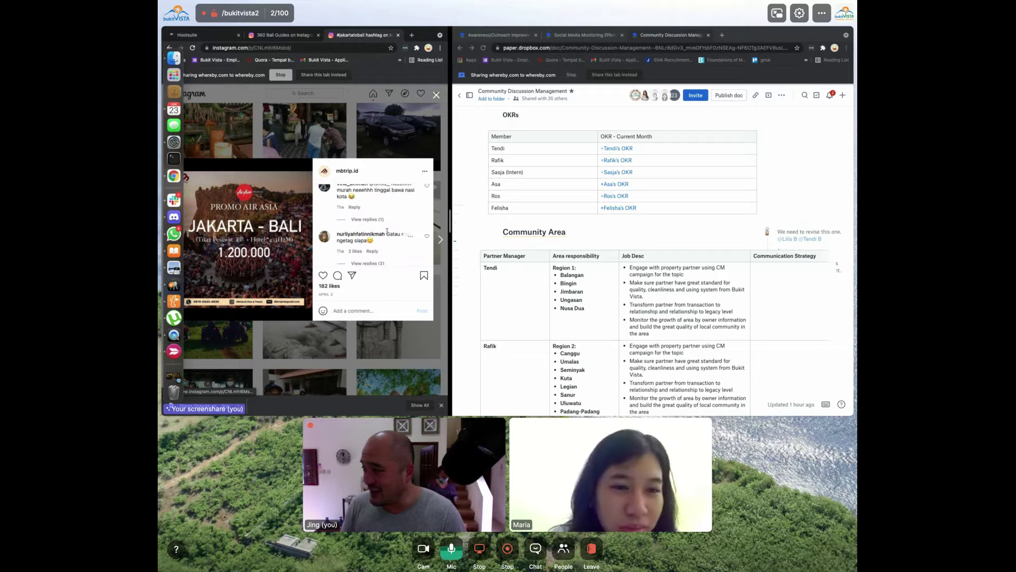
pyautogui.click(372, 251)
pyautogui.scroll(-2, 403, 233)
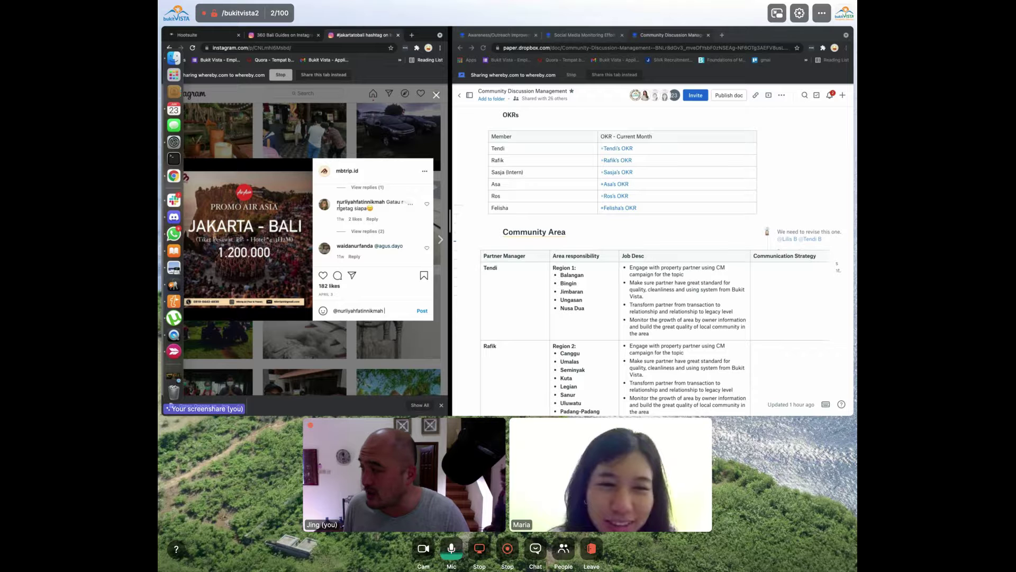
# Post the Indonesian reply 'berapa orang mau ke Bali?' after removing the English draft sentence
pyautogui.moveTo(359, 207)
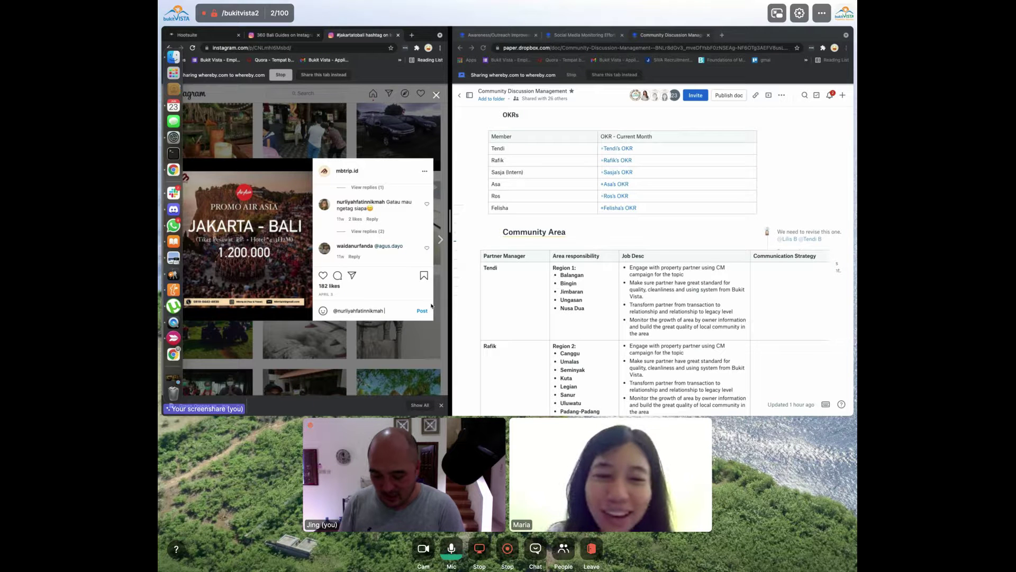
pyautogui.write('how many pe')
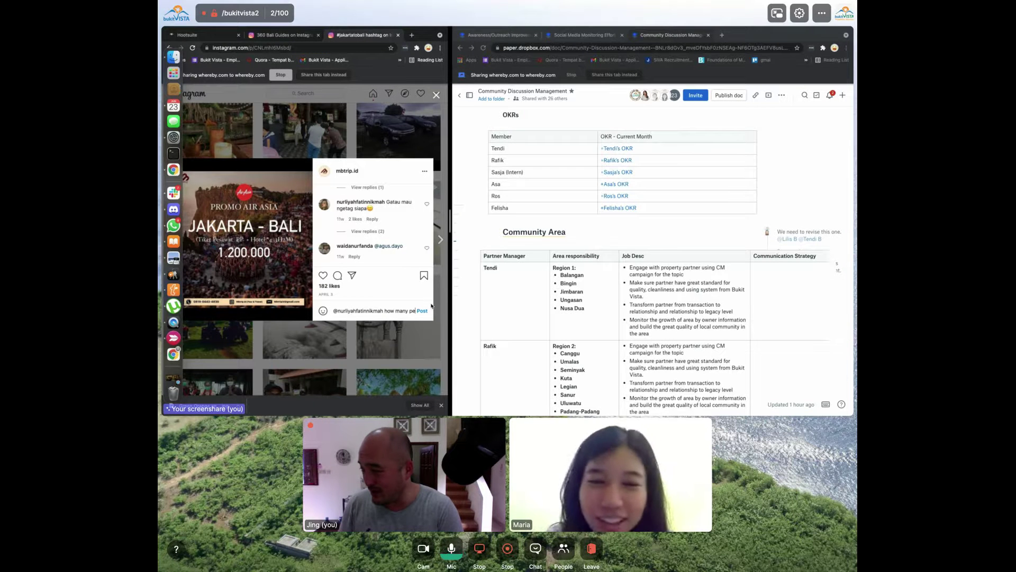
pyautogui.write('ople do you want to bring to Bali')
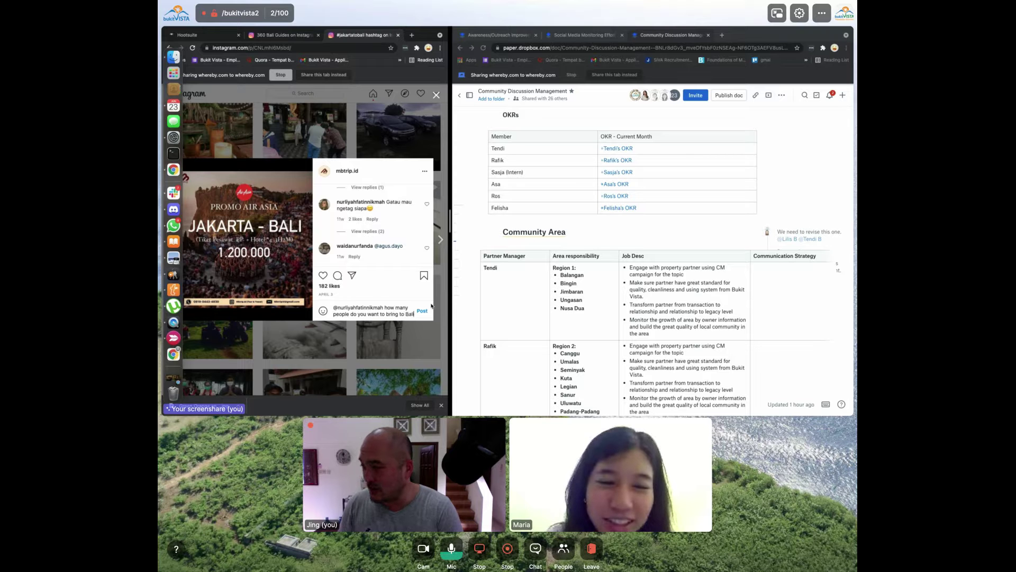
pyautogui.write('?')
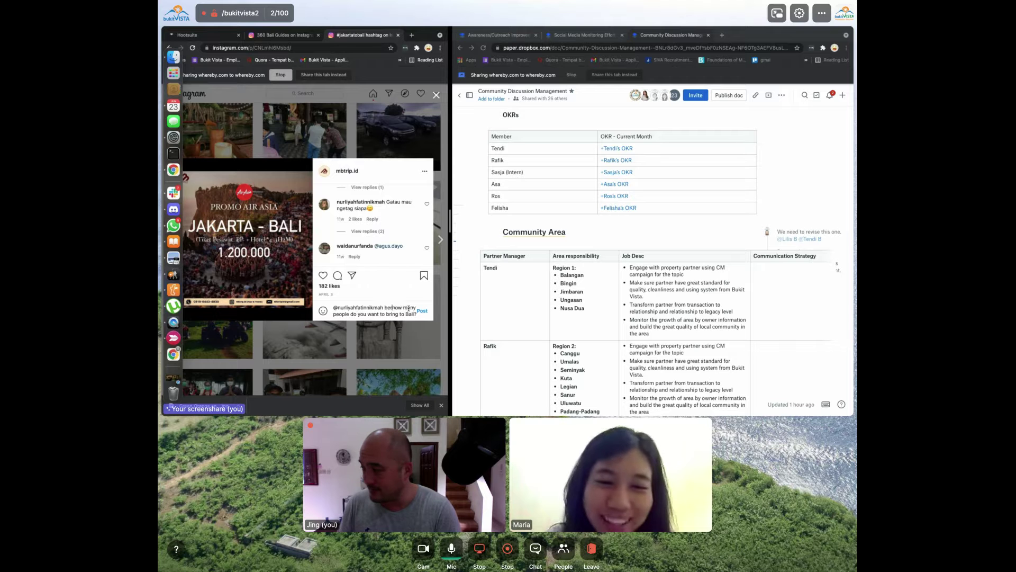
pyautogui.write('berapa organ')
pyautogui.press('BackSpace')
pyautogui.press('BackSpace')
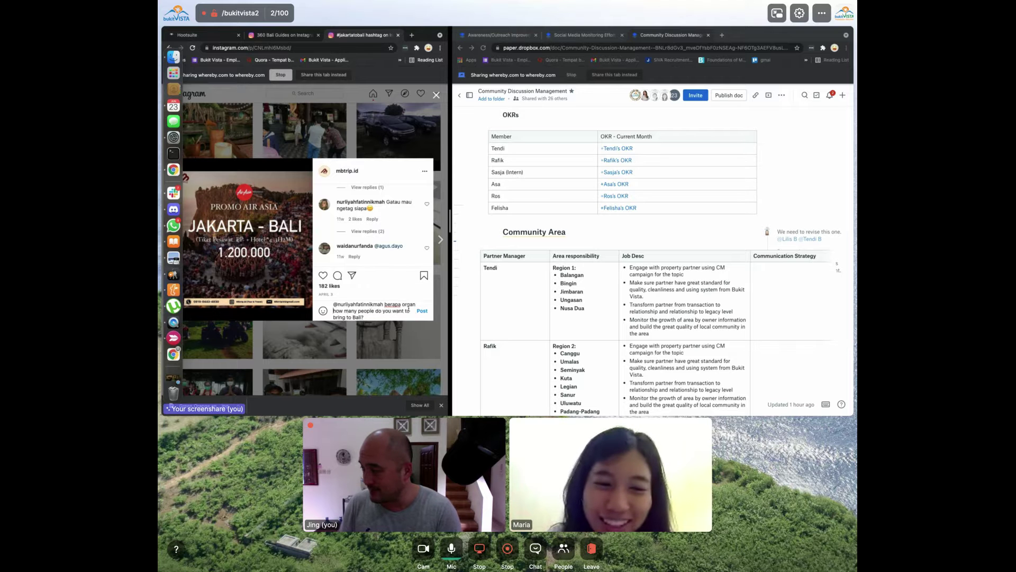
pyautogui.write('ang')
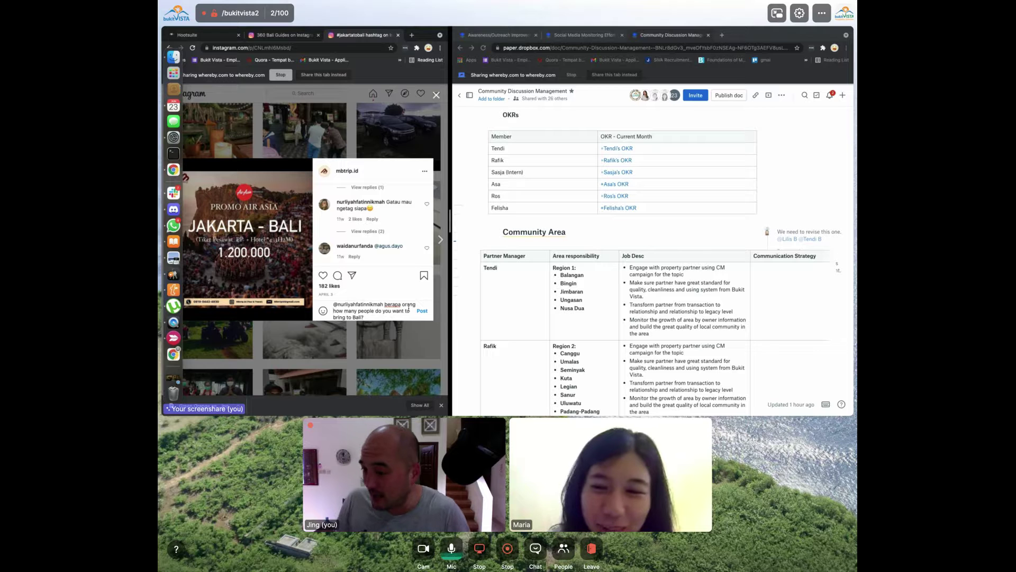
pyautogui.write('mau')
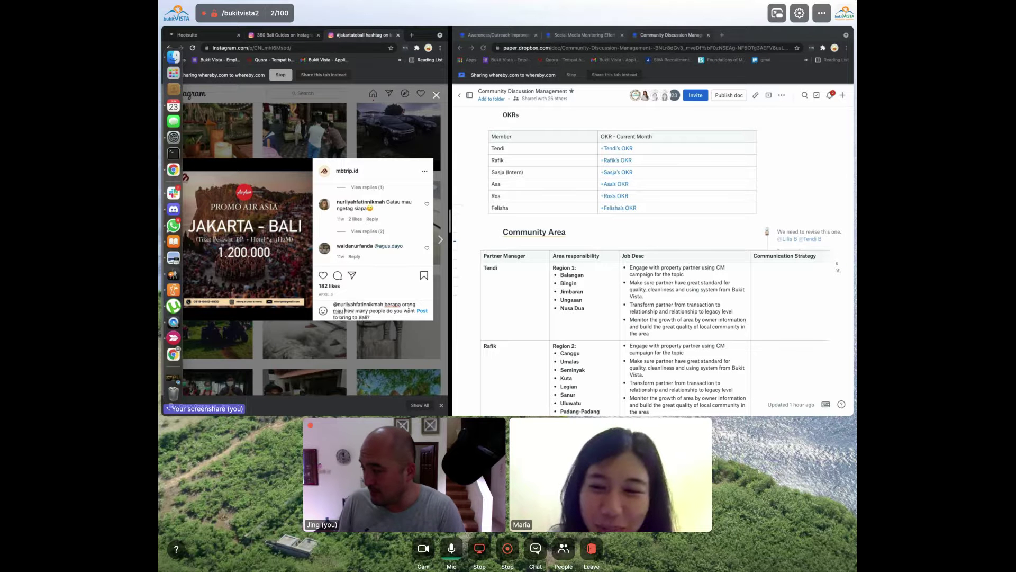
pyautogui.press('BackSpace')
pyautogui.press('BackSpace')
pyautogui.press('BackSpace')
pyautogui.press('BackSpace')
pyautogui.write('mau ke Bali?')
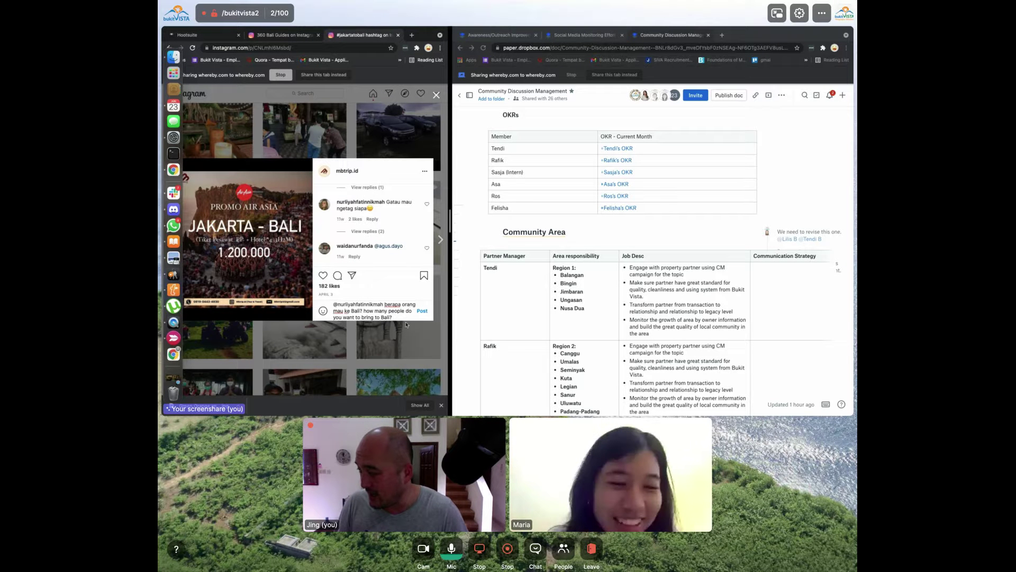
pyautogui.moveTo(398, 316); pyautogui.dragTo(366, 310)
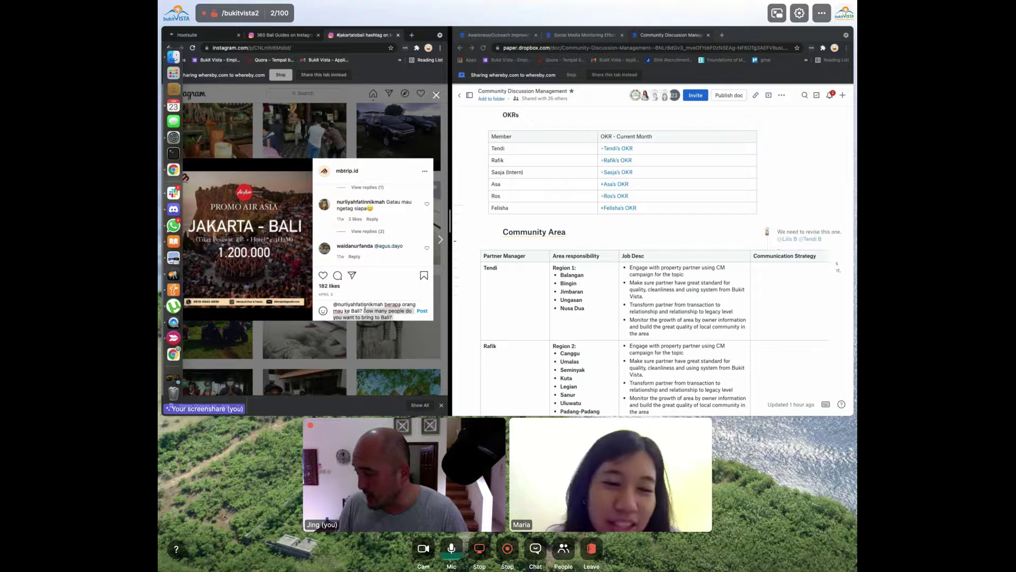
pyautogui.press('BackSpace')
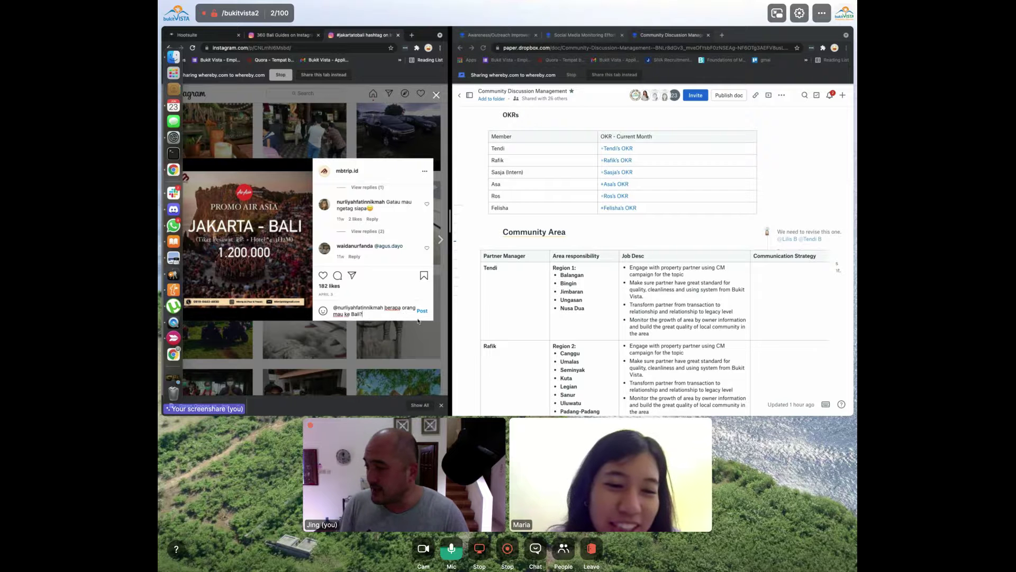
pyautogui.click(422, 312)
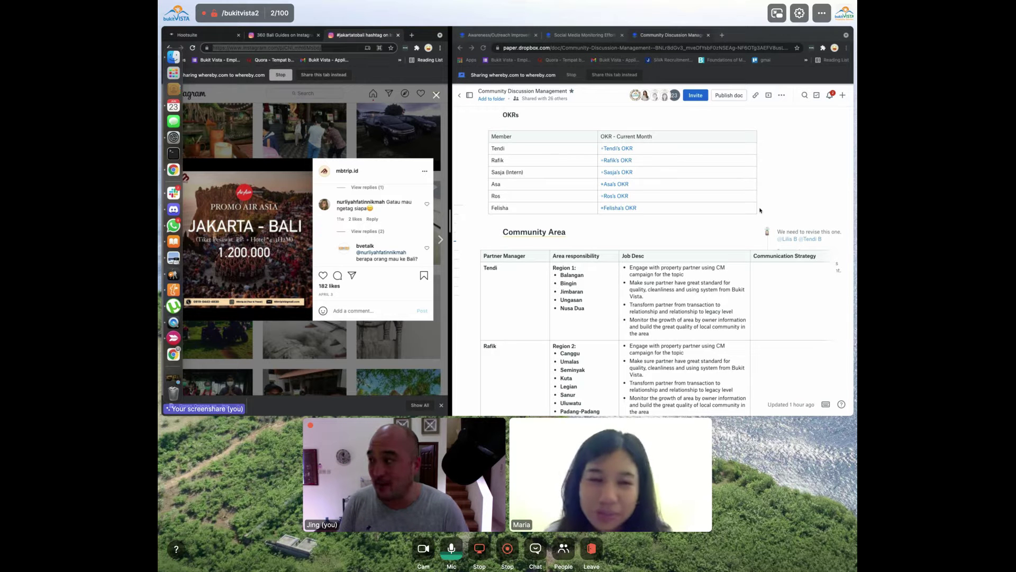
# Open the Trello Hospitality & Reservation Chapter board in a new tab and scroll right to the members' lists
pyautogui.press('super+t')
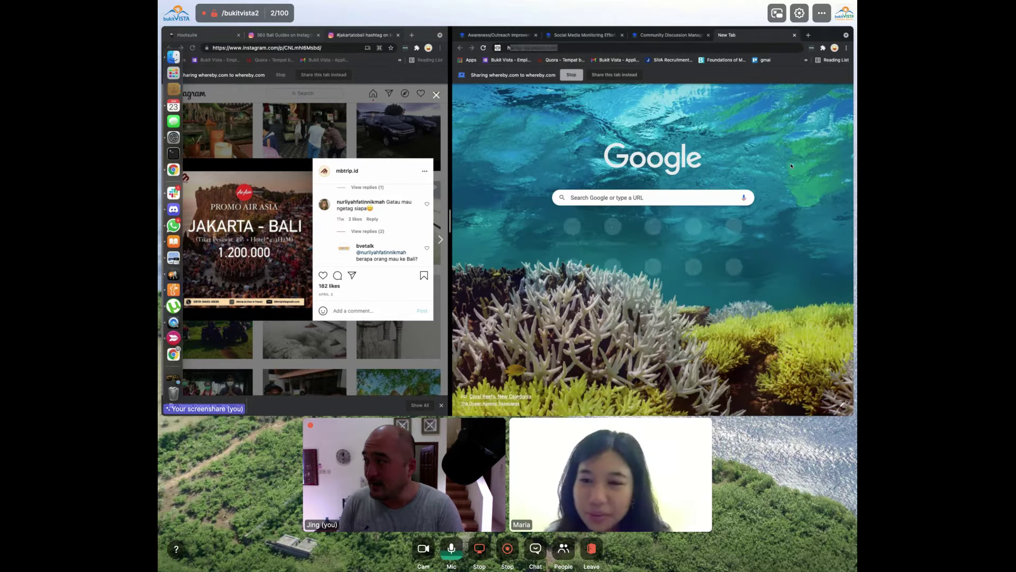
pyautogui.write('hartre')
pyautogui.press('BackSpace')
pyautogui.press('BackSpace')
pyautogui.press('BackSpace')
pyautogui.press('BackSpace')
pyautogui.press('BackSpace')
pyautogui.press('BackSpace')
pyautogui.write('trello')
pyautogui.press('Return')
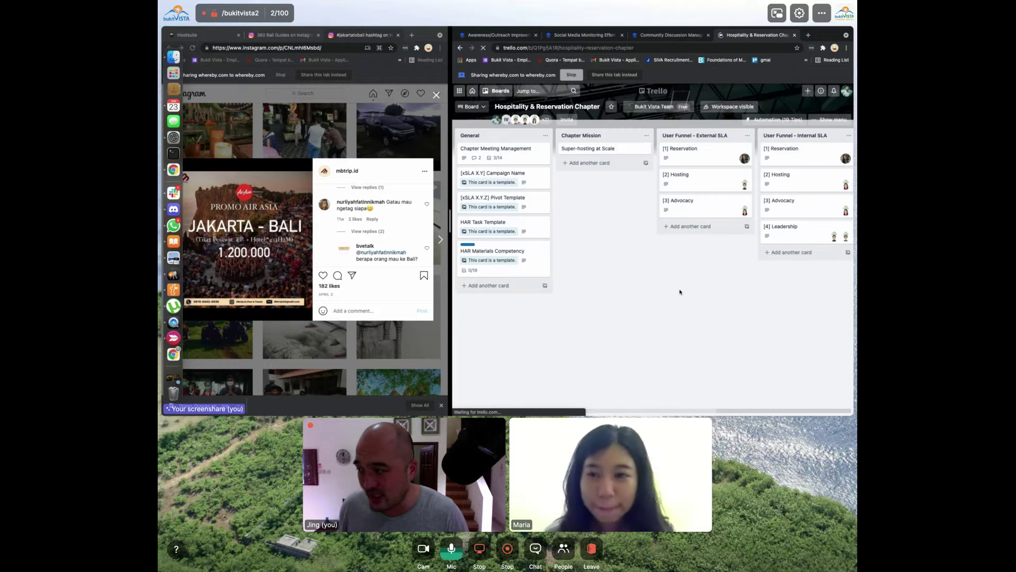
pyautogui.hscroll(5, 680, 292)
pyautogui.hscroll(3, 680, 292)
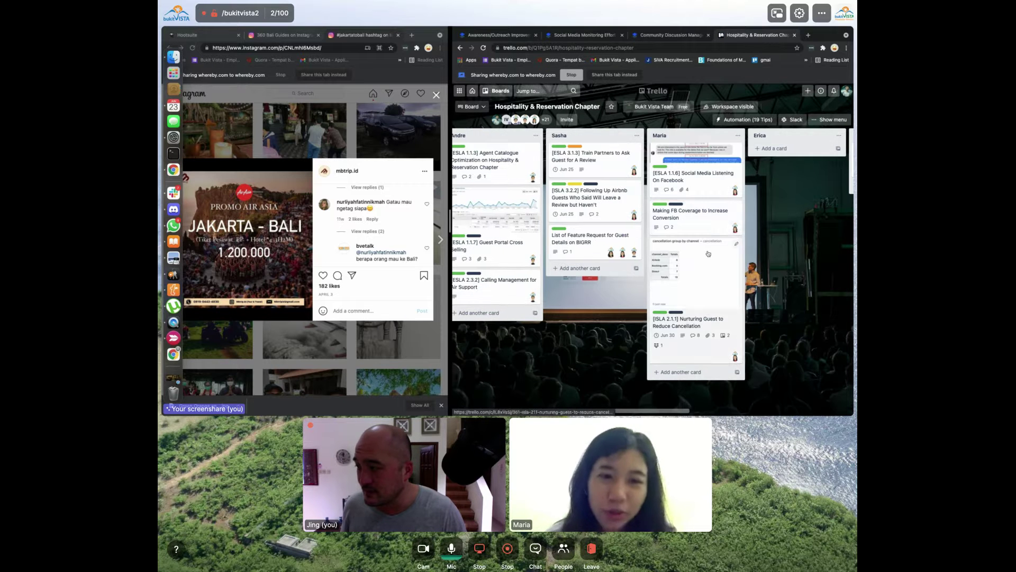
pyautogui.scroll(3, 699, 204)
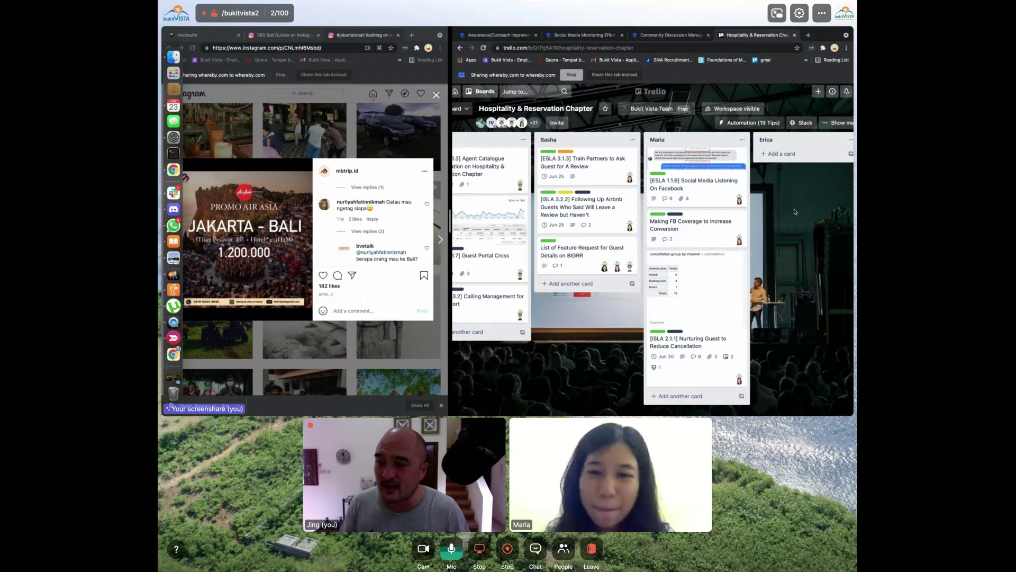
# Open the Social Media Listening On Facebook card, copy the Paper document's URL, and start editing the description
pyautogui.click(668, 188)
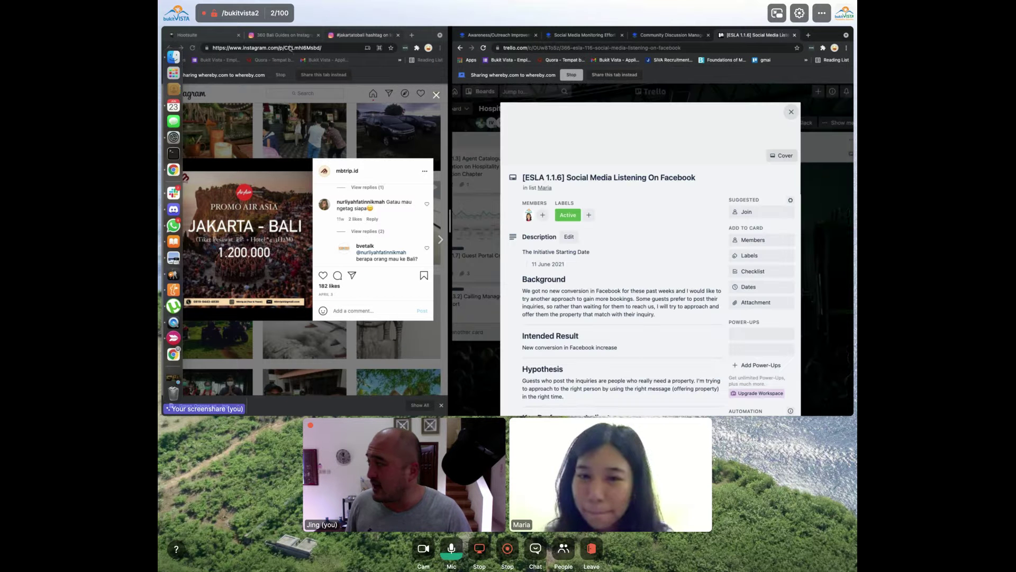
pyautogui.click(219, 33)
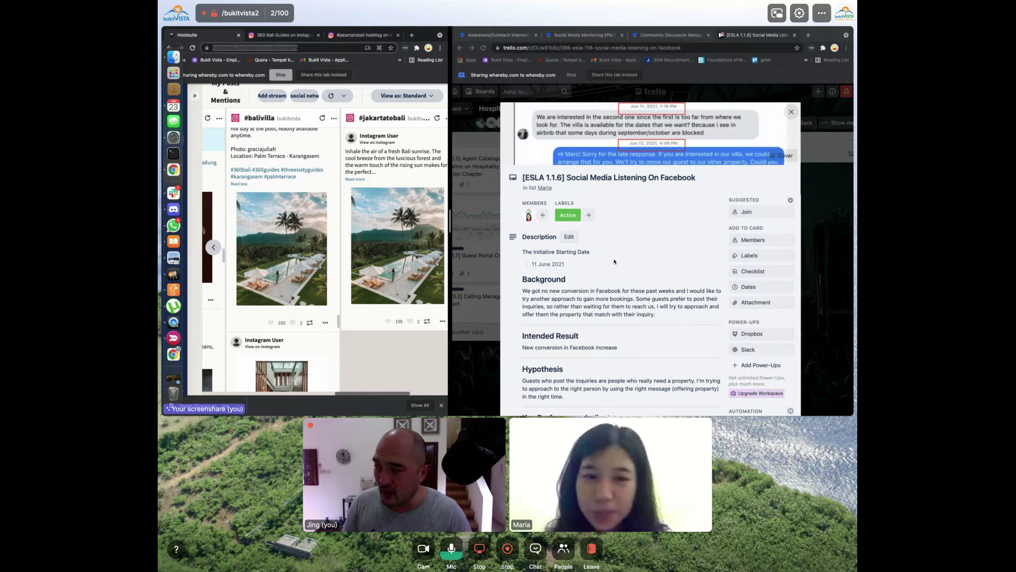
pyautogui.scroll(-5, 629, 298)
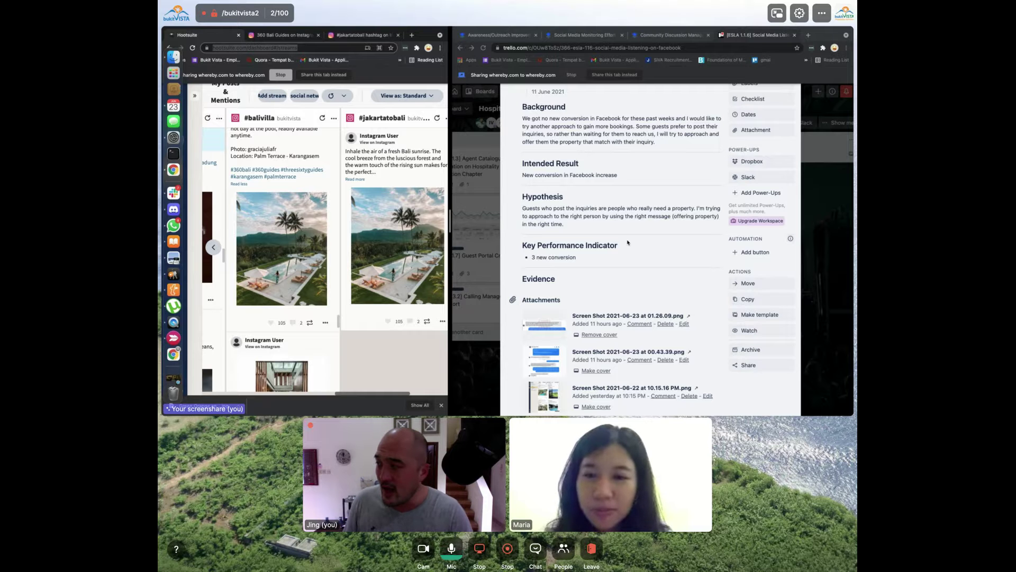
pyautogui.click(593, 36)
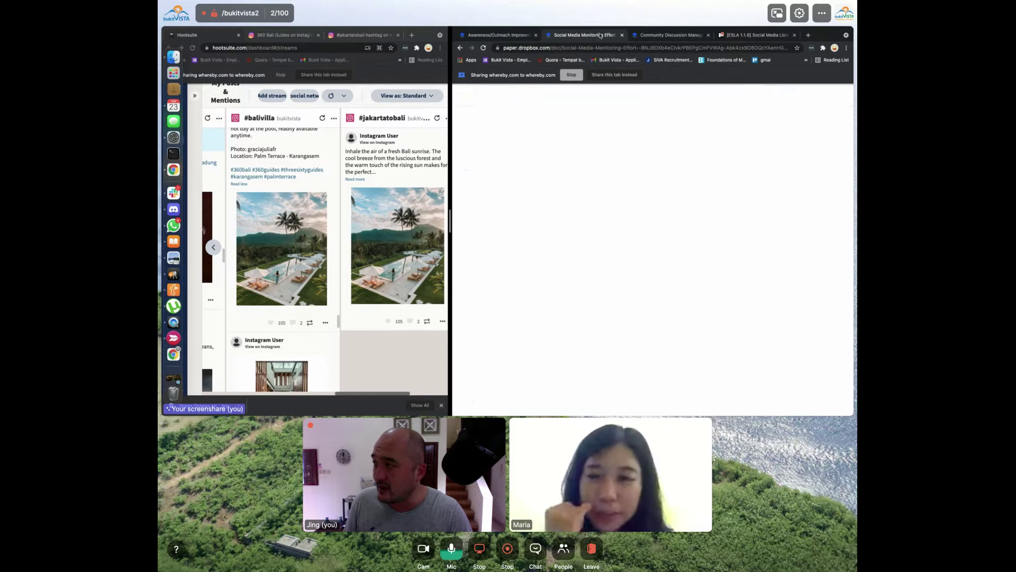
pyautogui.click(642, 47)
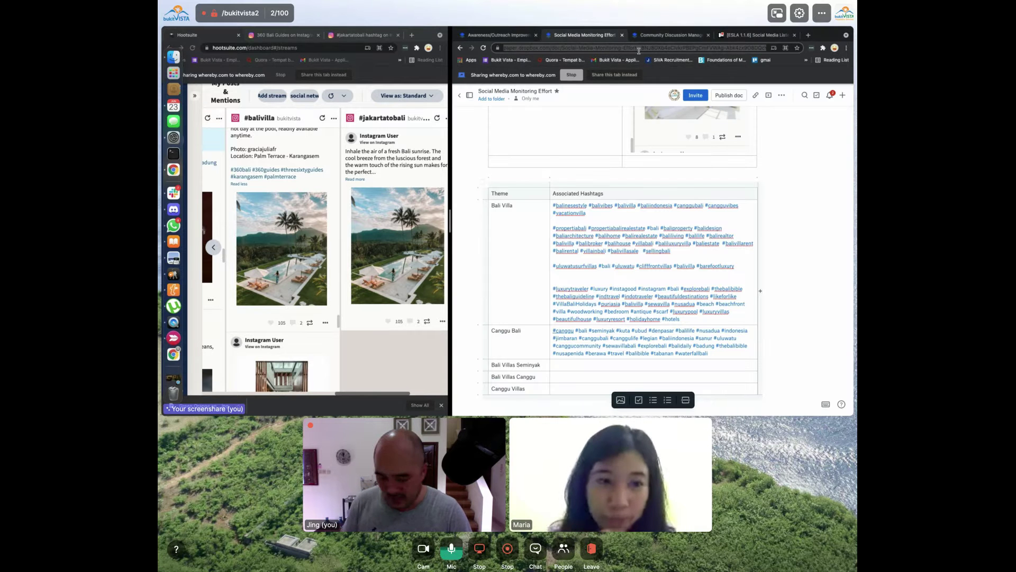
pyautogui.click(746, 35)
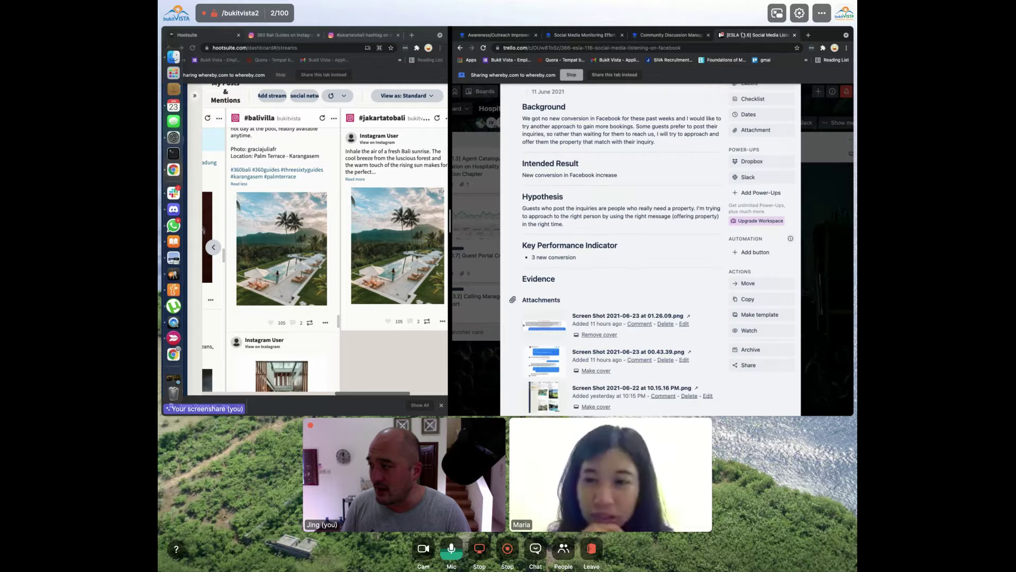
pyautogui.click(626, 244)
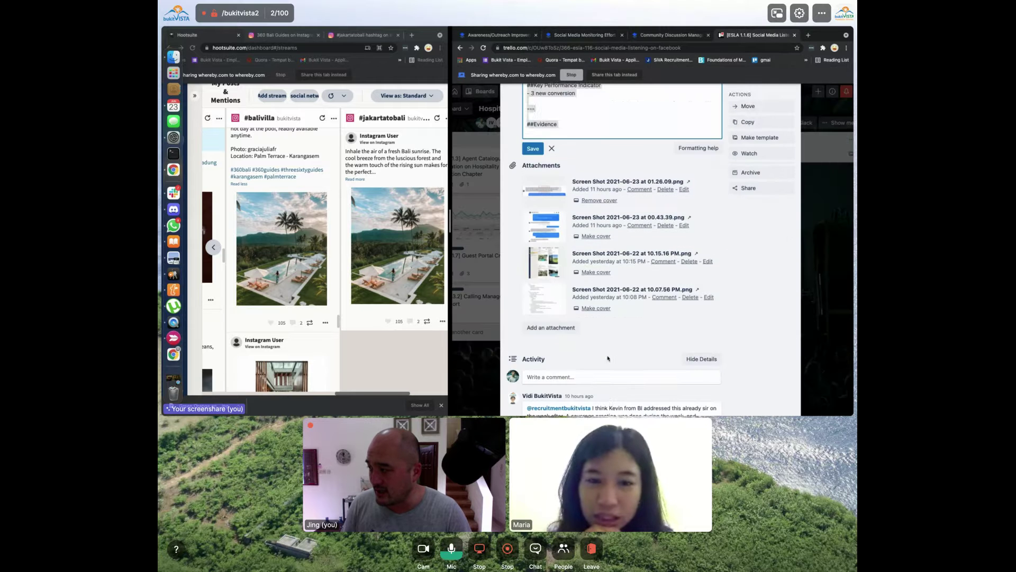
# Insert a 'Social Media Listening Worksheet' Markdown link with the pasted Paper URL under ##Evidence
pyautogui.press('super+a')
pyautogui.click(570, 259)
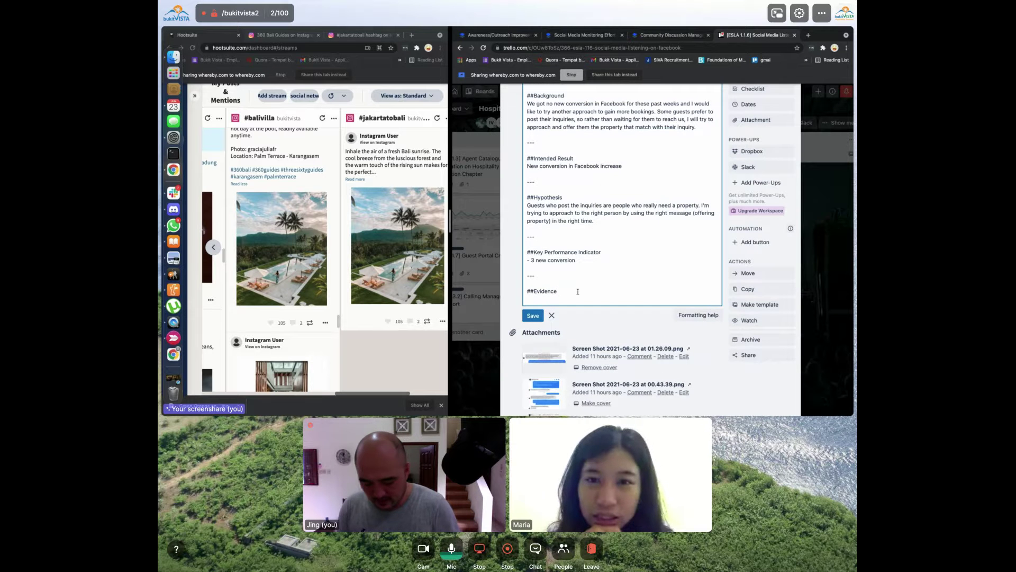
pyautogui.scroll(-1, 578, 292)
pyautogui.write('[')
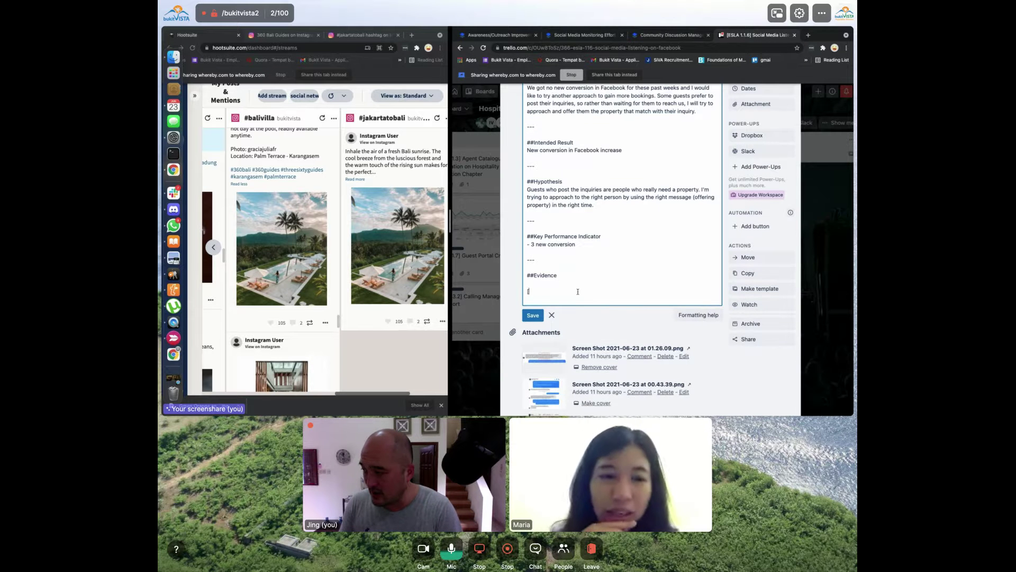
pyautogui.write('Social Media L')
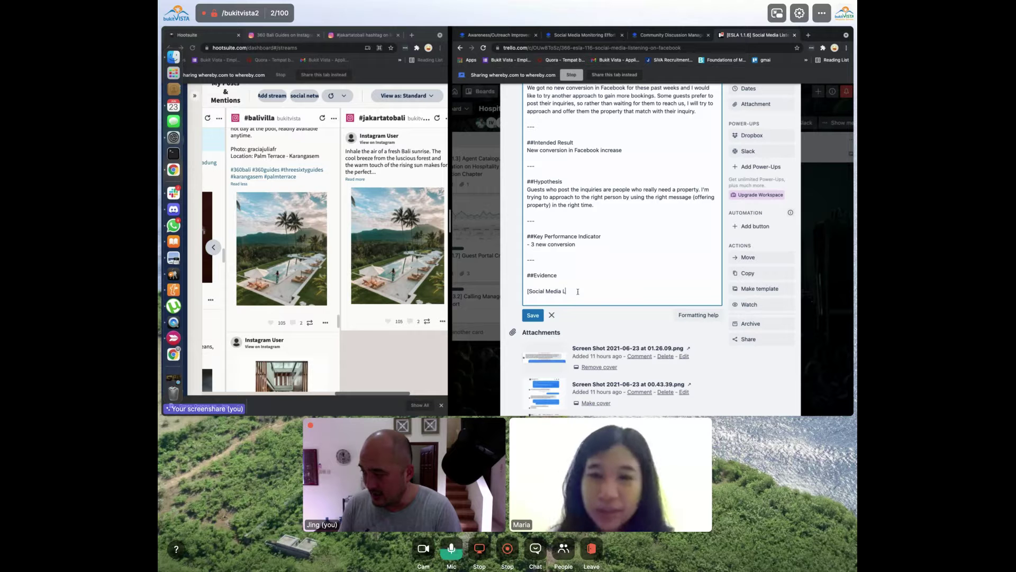
pyautogui.write('istening Worksho')
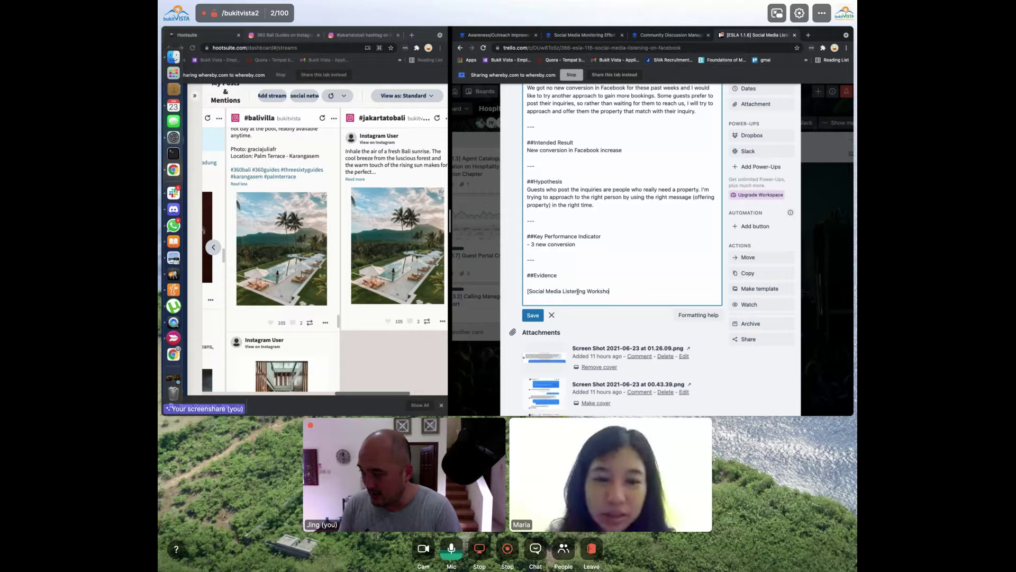
pyautogui.press('BackSpace')
pyautogui.write('eet](')
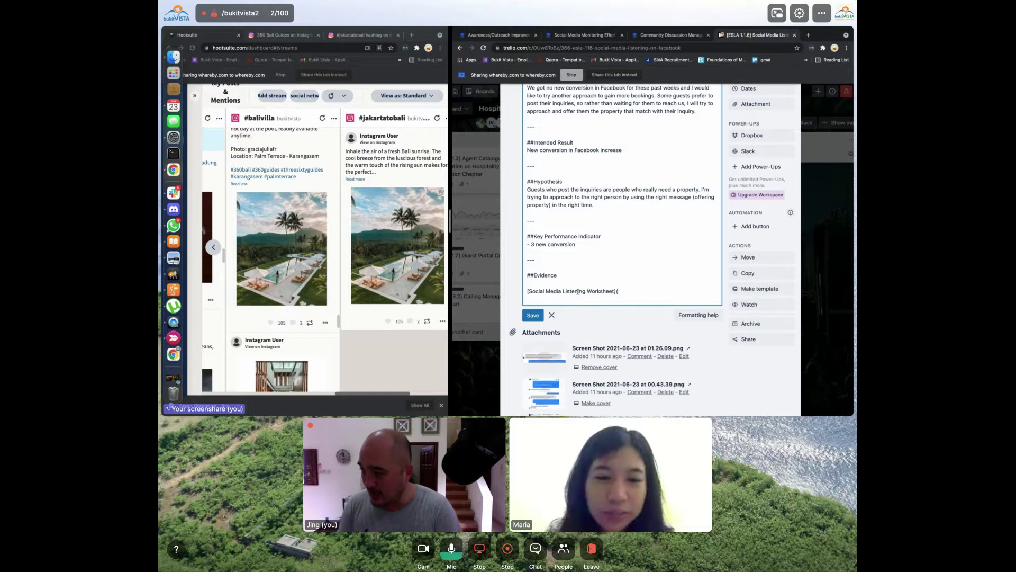
pyautogui.write(')')
pyautogui.press('Return')
pyautogui.write('[')
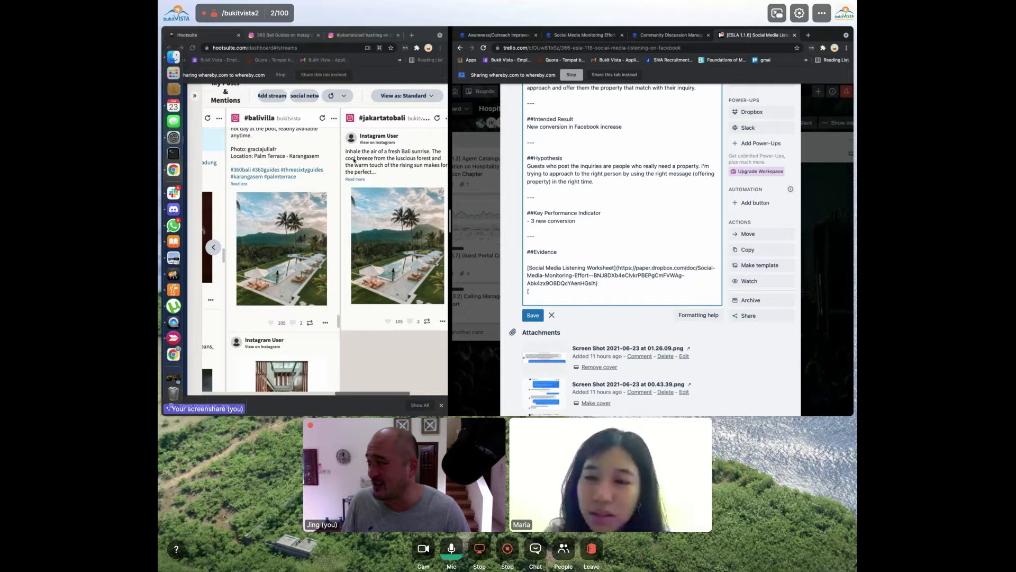
# Widen the Hootsuite window and start a Facebook stream, keeping the business page profile
pyautogui.click(277, 97)
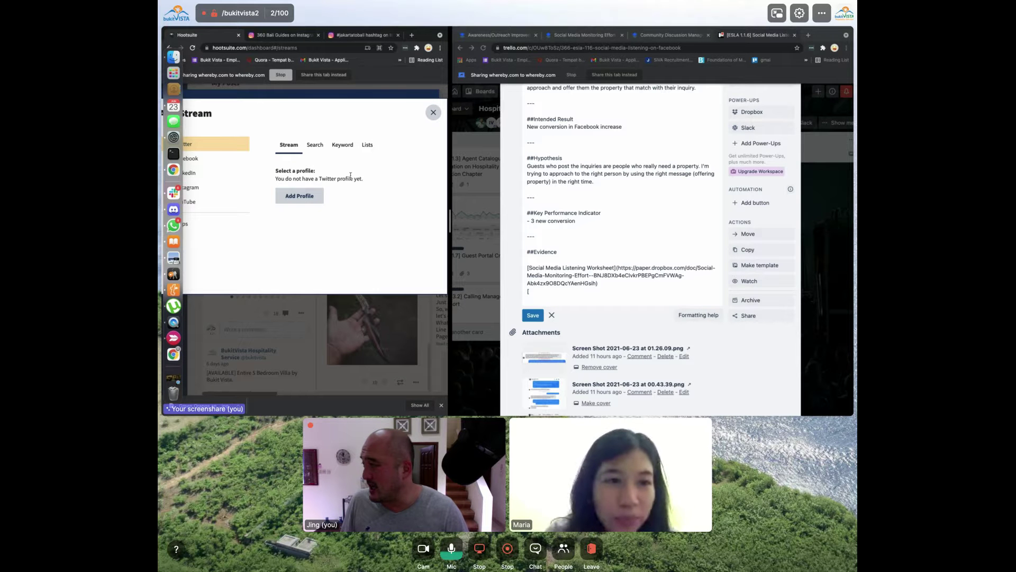
pyautogui.moveTo(448, 230); pyautogui.dragTo(595, 235)
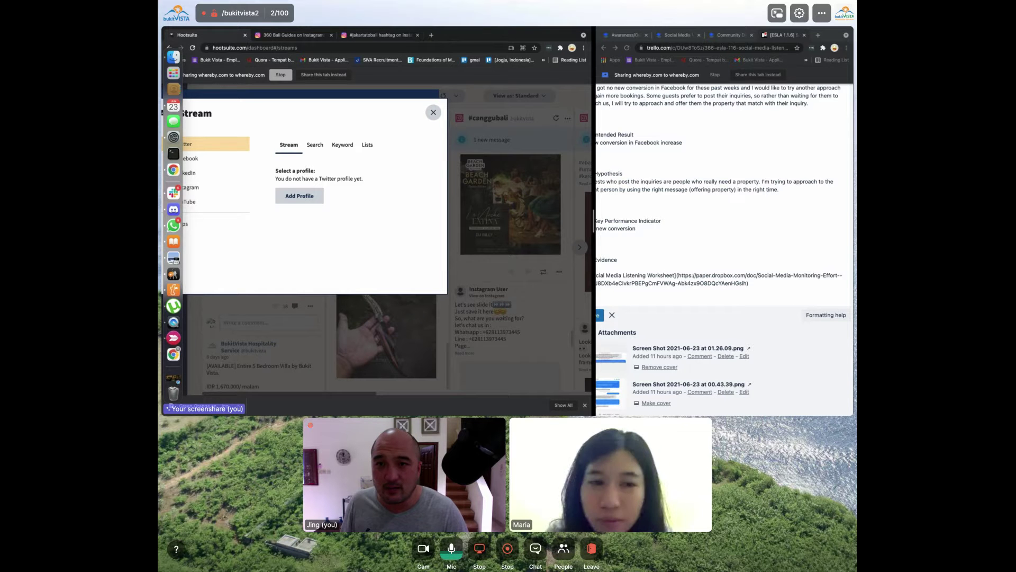
pyautogui.hotkey('ctrl', 'Right')
pyautogui.hotkey('ctrl', 'Left')
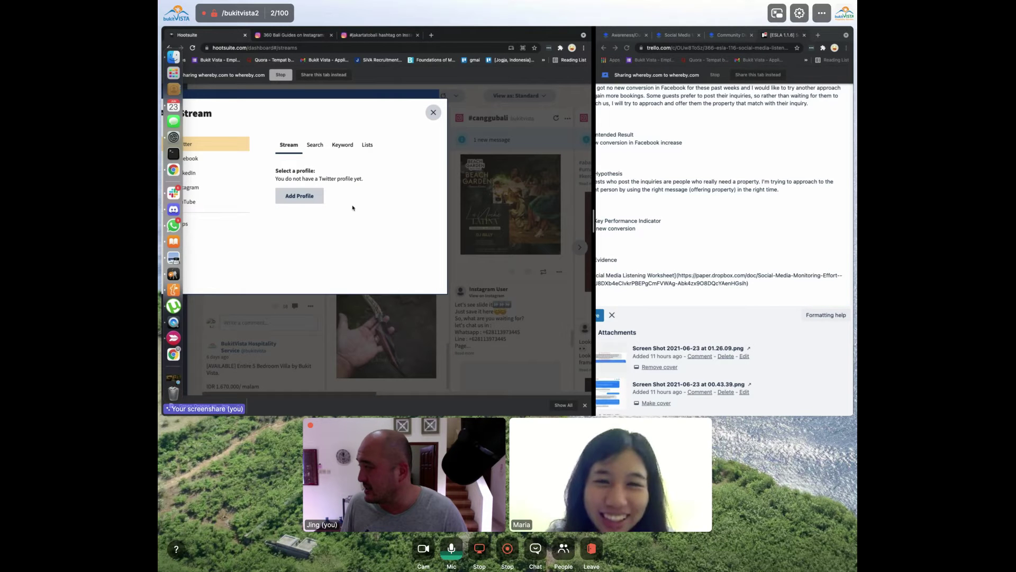
pyautogui.click(201, 158)
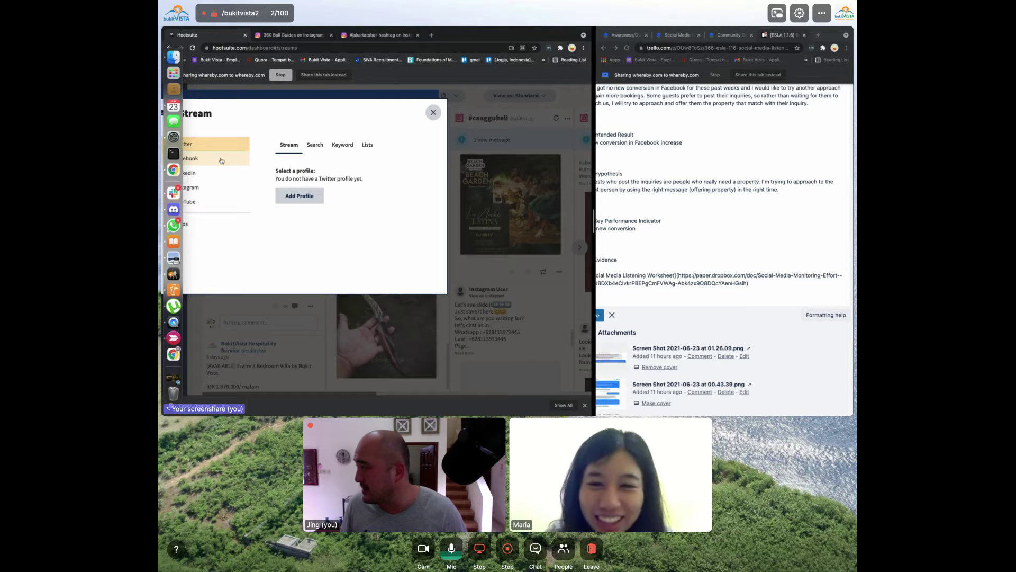
pyautogui.click(336, 183)
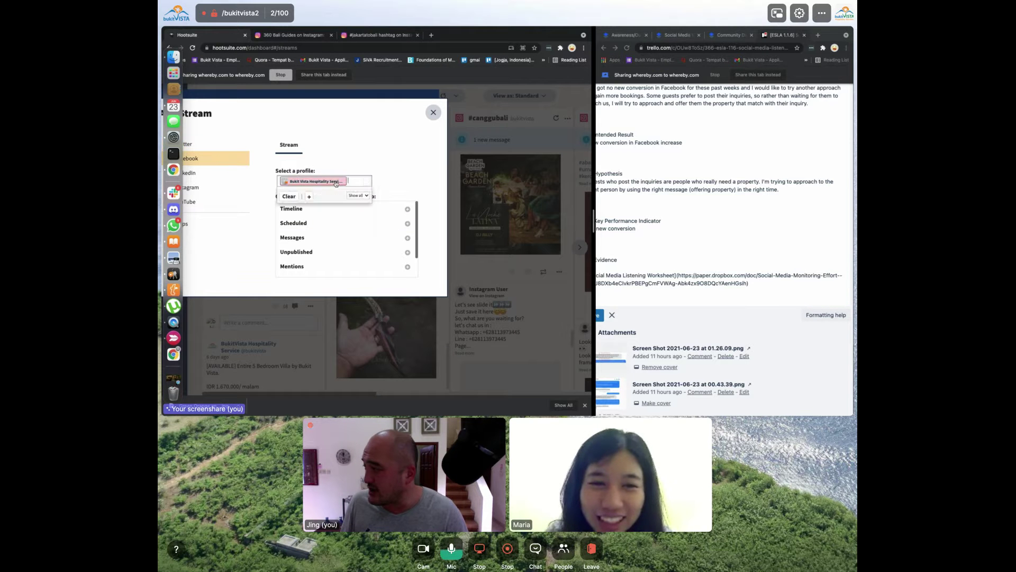
pyautogui.click(329, 202)
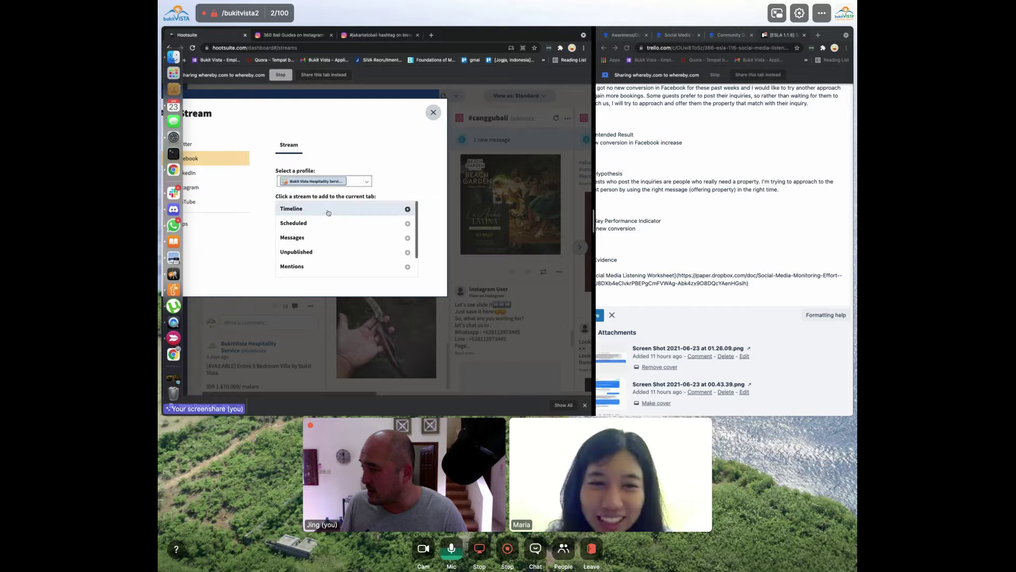
pyautogui.click(366, 181)
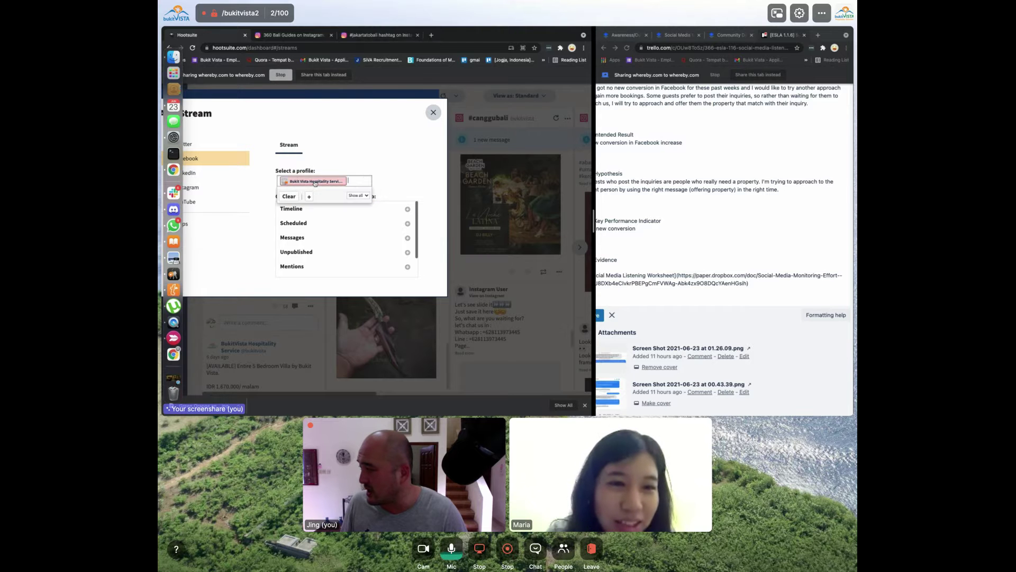
pyautogui.click(389, 202)
pyautogui.click(361, 181)
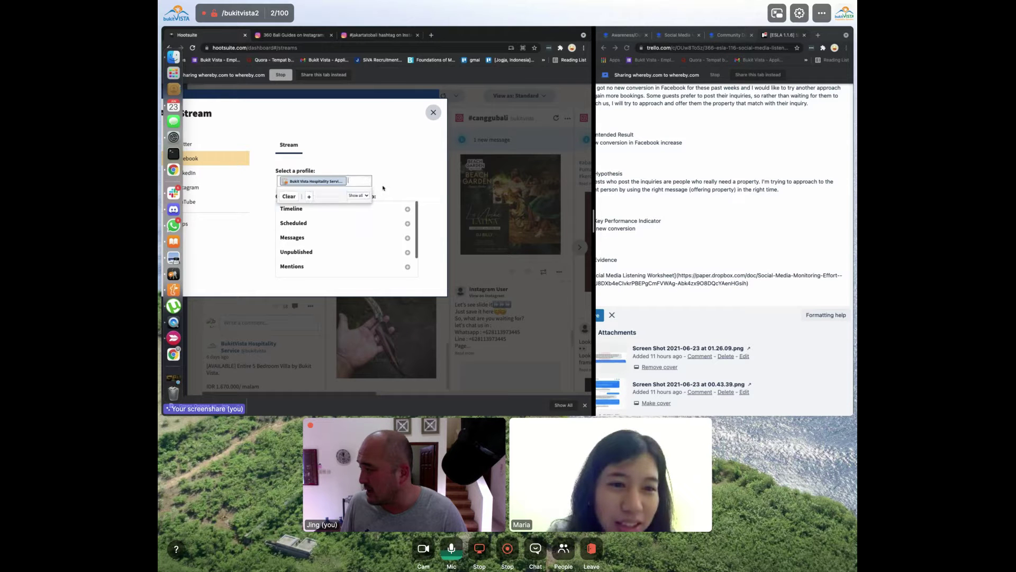
pyautogui.click(344, 204)
# Add the Facebook Mentions stream to the board and close the Add Stream dialog
pyautogui.scroll(-1, 339, 238)
pyautogui.scroll(-1, 339, 238)
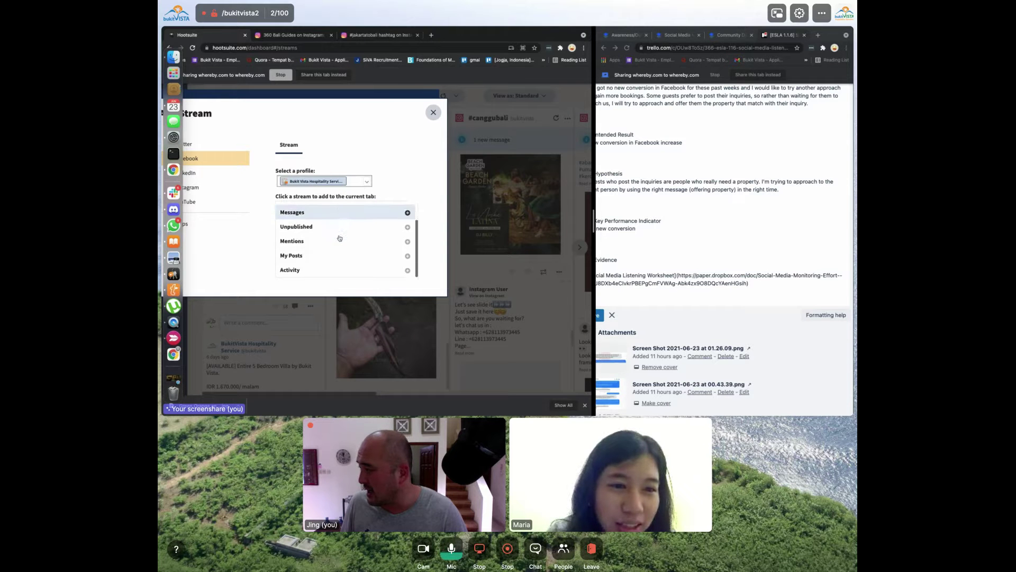
pyautogui.scroll(3, 336, 243)
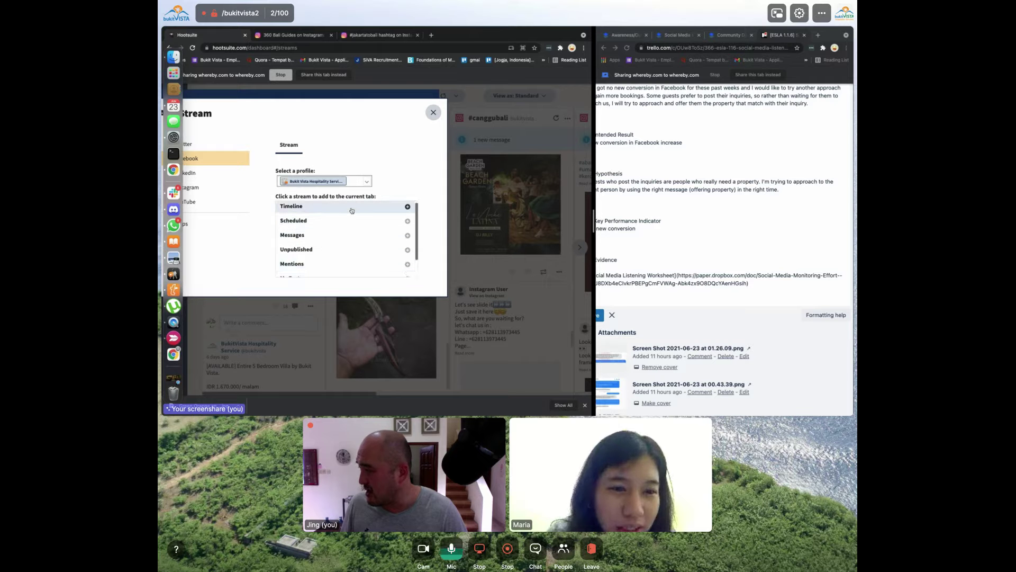
pyautogui.scroll(-2, 360, 238)
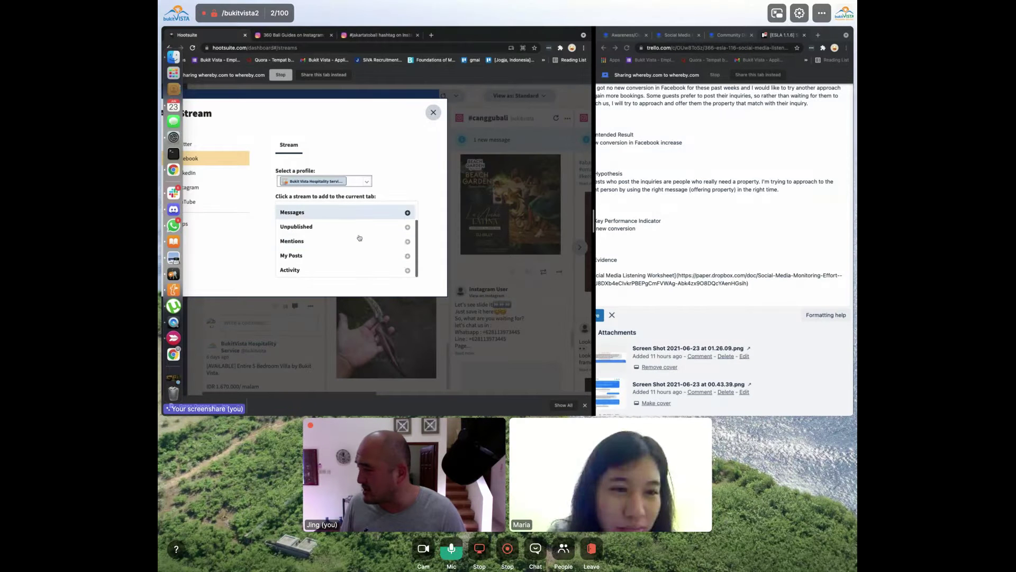
pyautogui.click(352, 241)
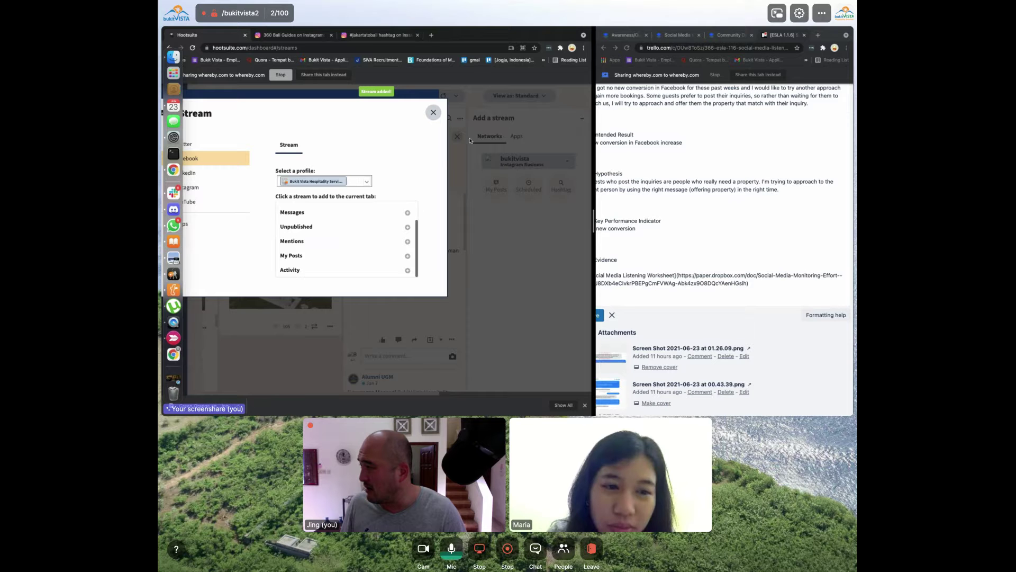
pyautogui.click(433, 112)
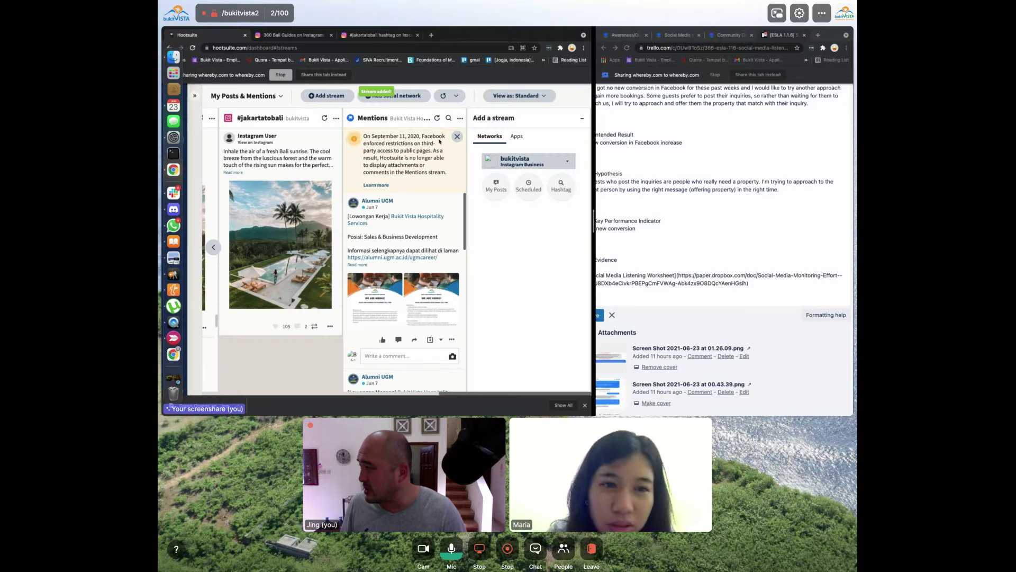
pyautogui.scroll(-5, 418, 225)
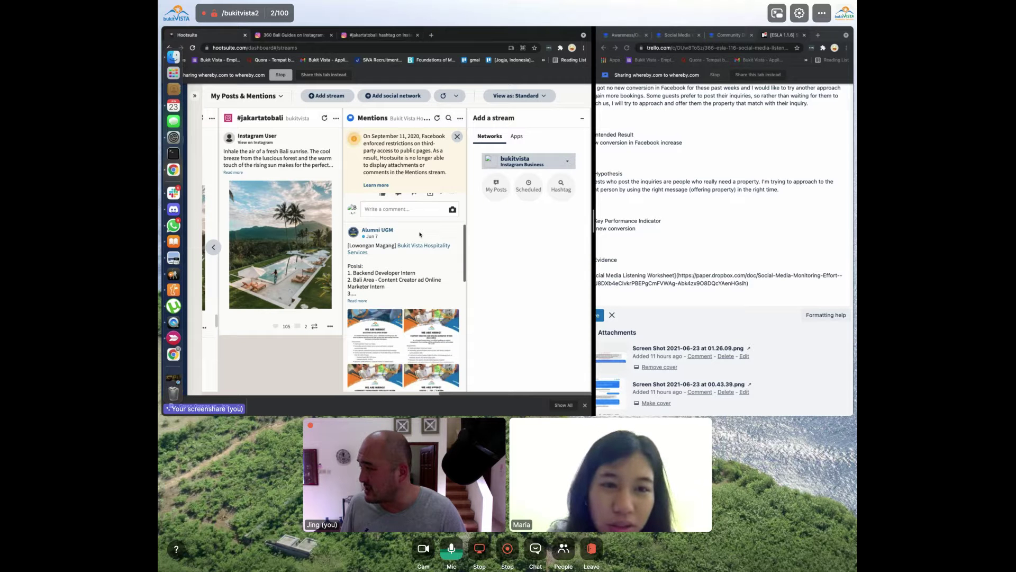
# Like the Alumni UGM job-vacancy mention in the Mentions stream
pyautogui.scroll(-4, 420, 234)
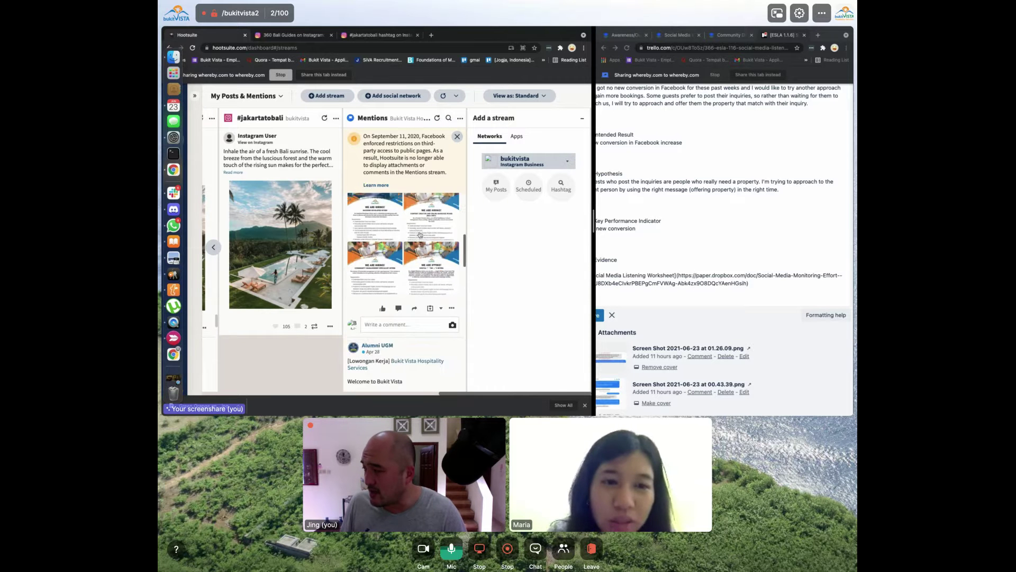
pyautogui.scroll(8, 403, 296)
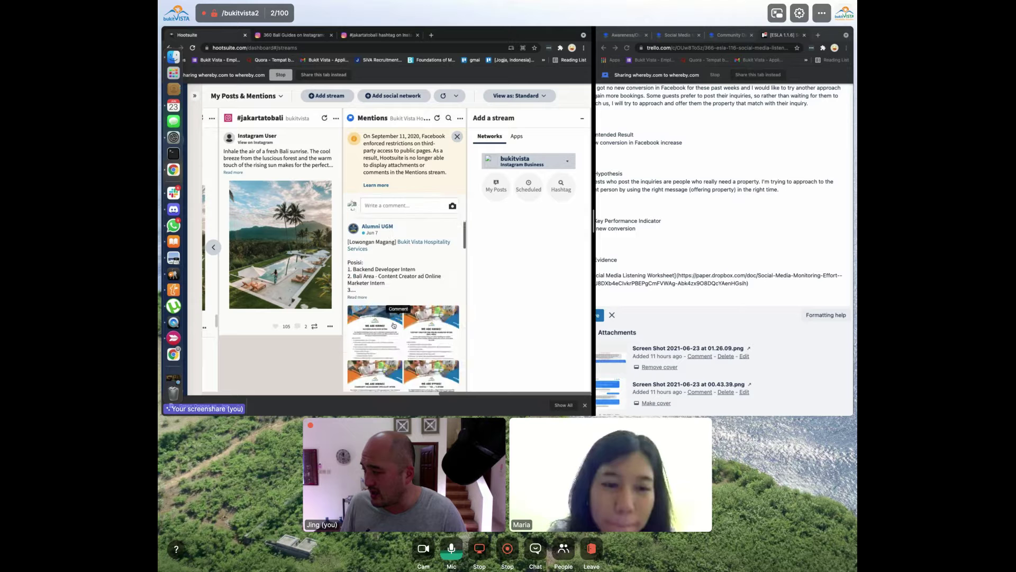
pyautogui.scroll(-1, 393, 325)
pyautogui.click(382, 339)
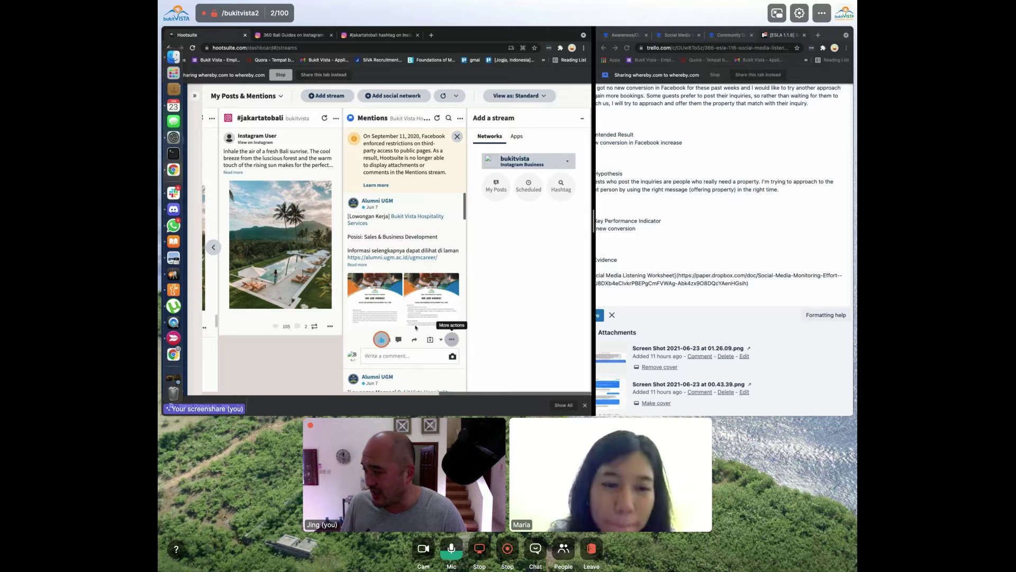
pyautogui.scroll(-1, 405, 324)
pyautogui.scroll(-3, 405, 324)
# Post the comment 'Terima Kasih!' on the Alumni UGM post
pyautogui.click(406, 249)
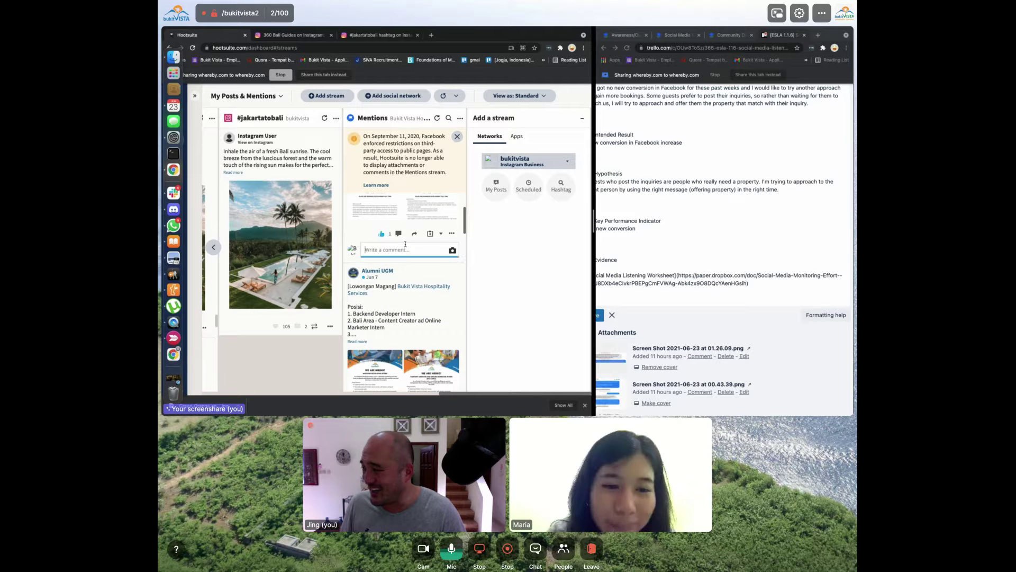
pyautogui.scroll(2, 408, 254)
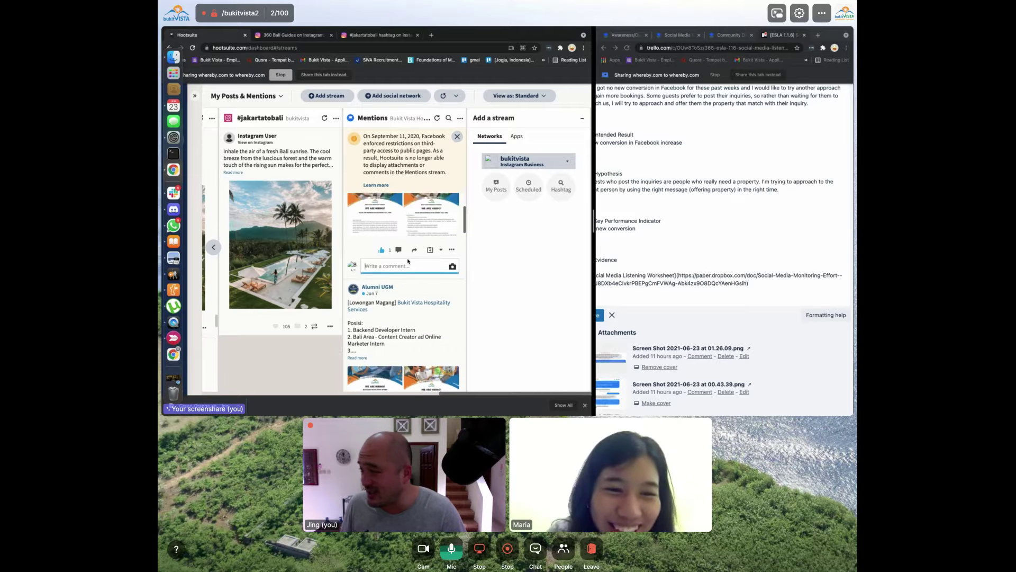
pyautogui.scroll(2, 408, 261)
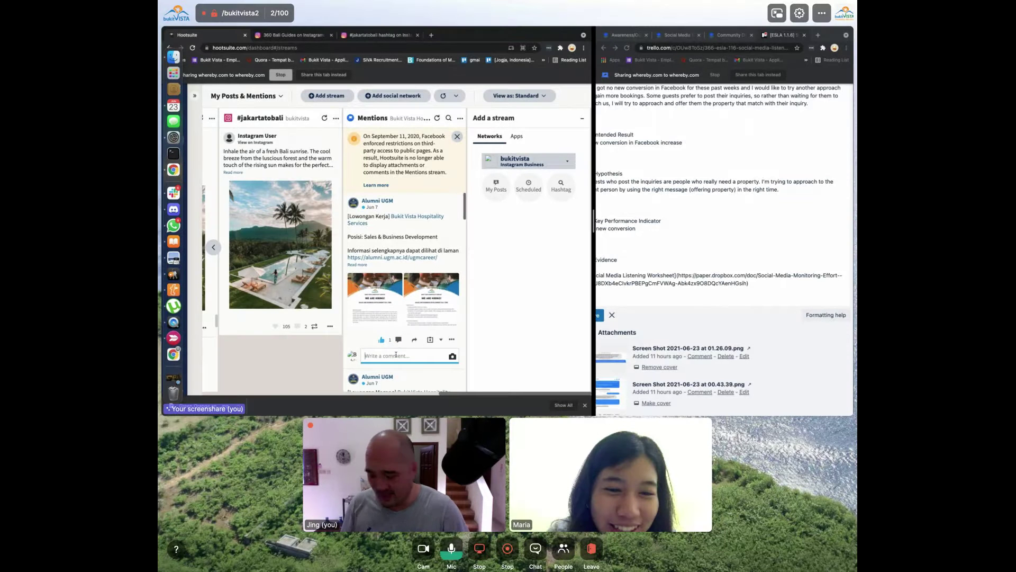
pyautogui.write('Terima Kasih untuk')
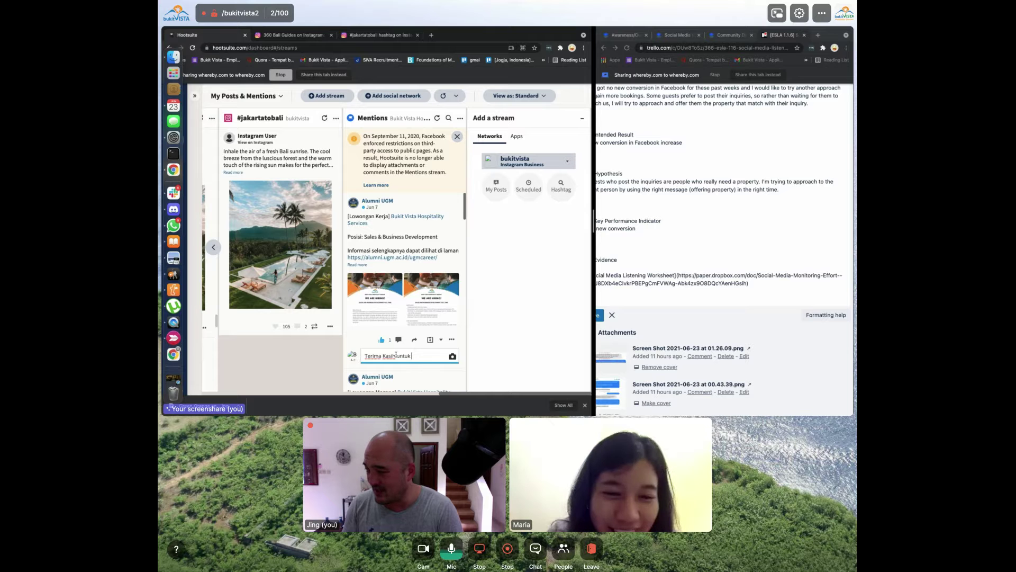
pyautogui.press('Return')
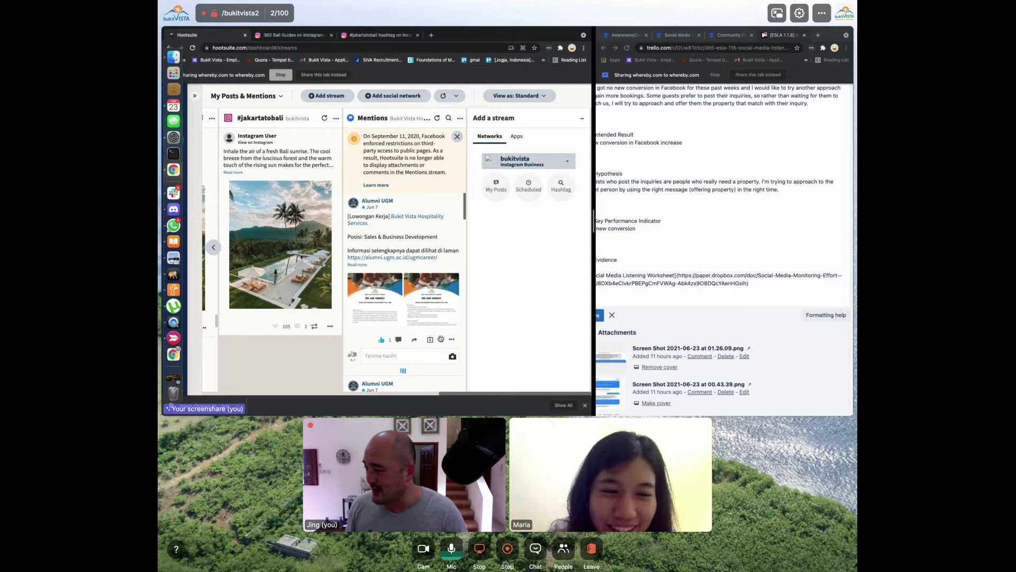
pyautogui.scroll(-1, 441, 338)
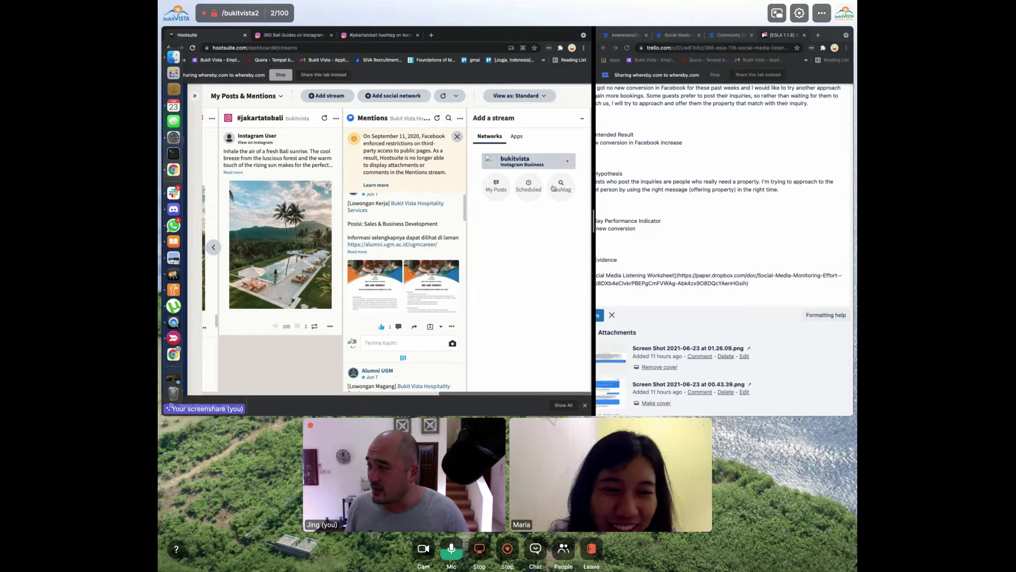
pyautogui.click(524, 161)
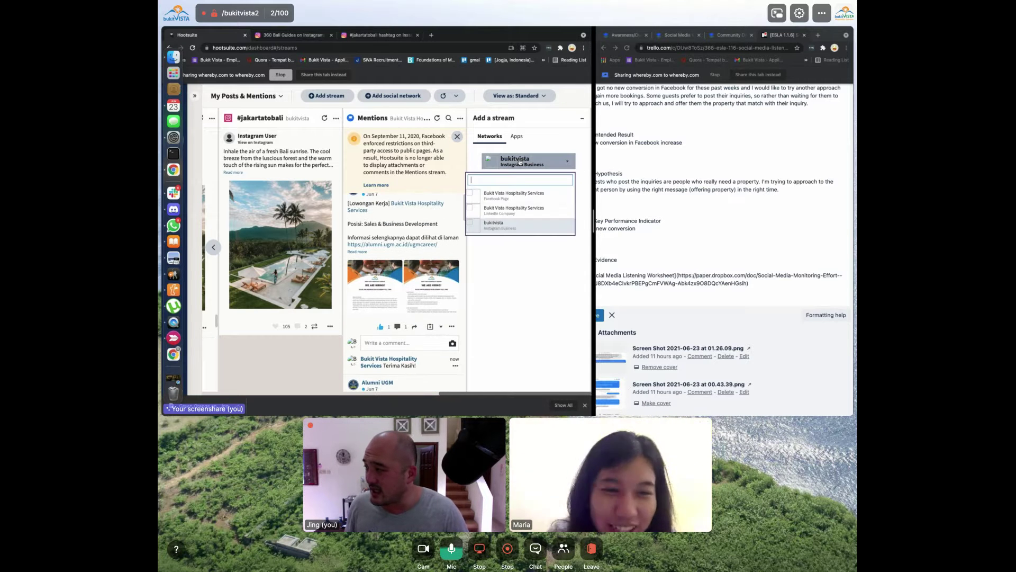
pyautogui.click(524, 195)
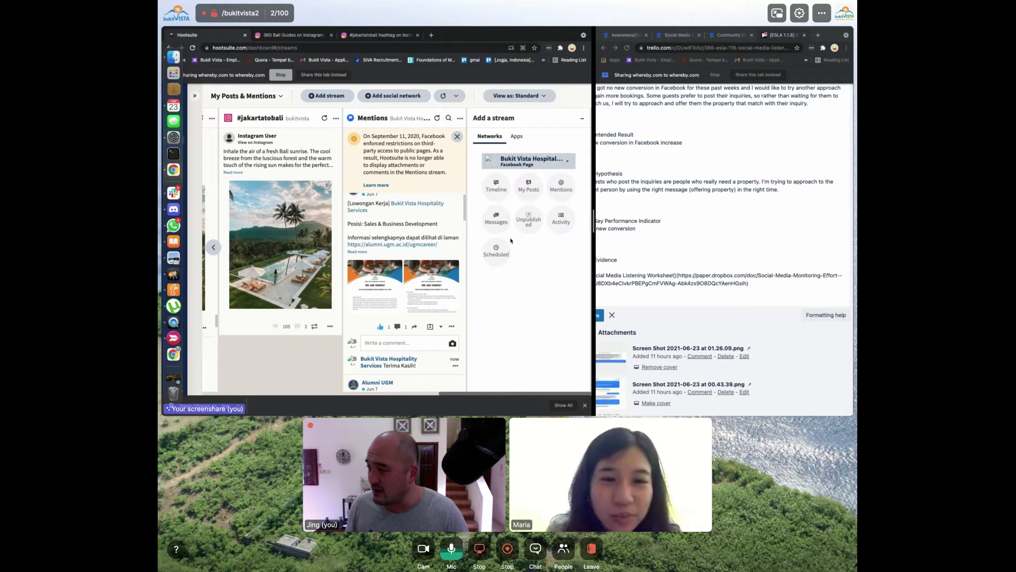
pyautogui.click(569, 229)
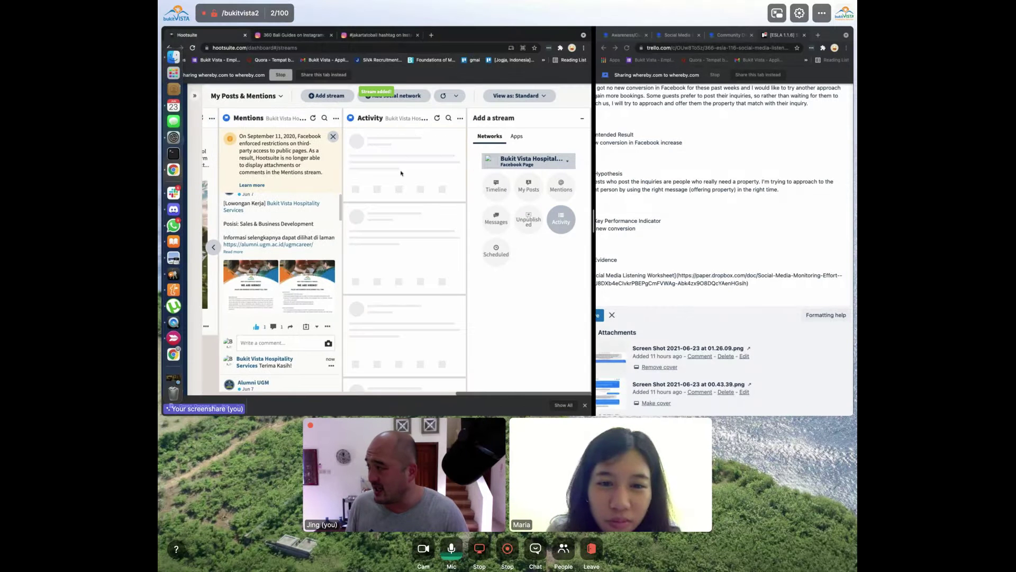
pyautogui.click(448, 118)
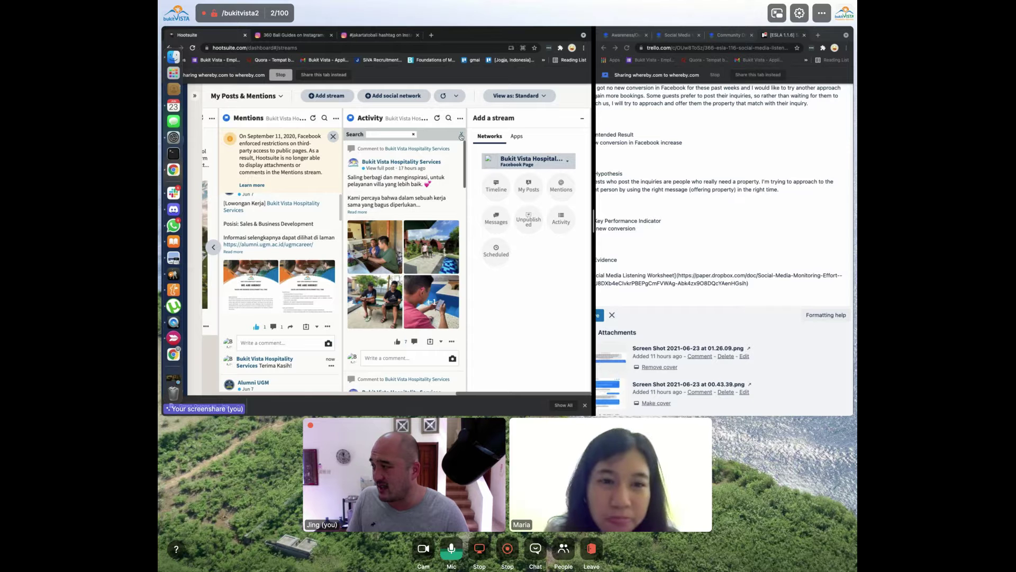
pyautogui.click(461, 135)
pyautogui.click(460, 119)
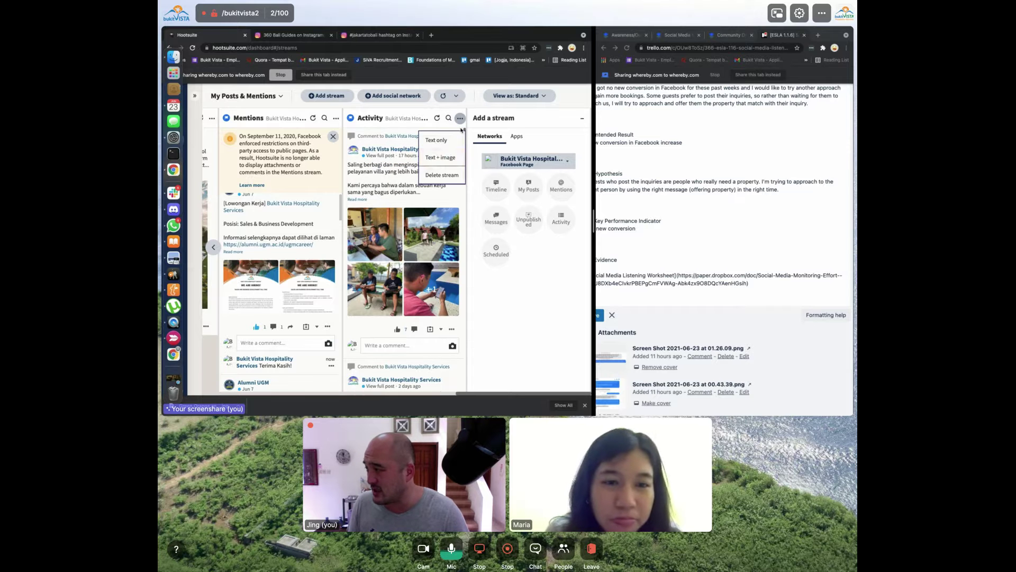
pyautogui.click(442, 174)
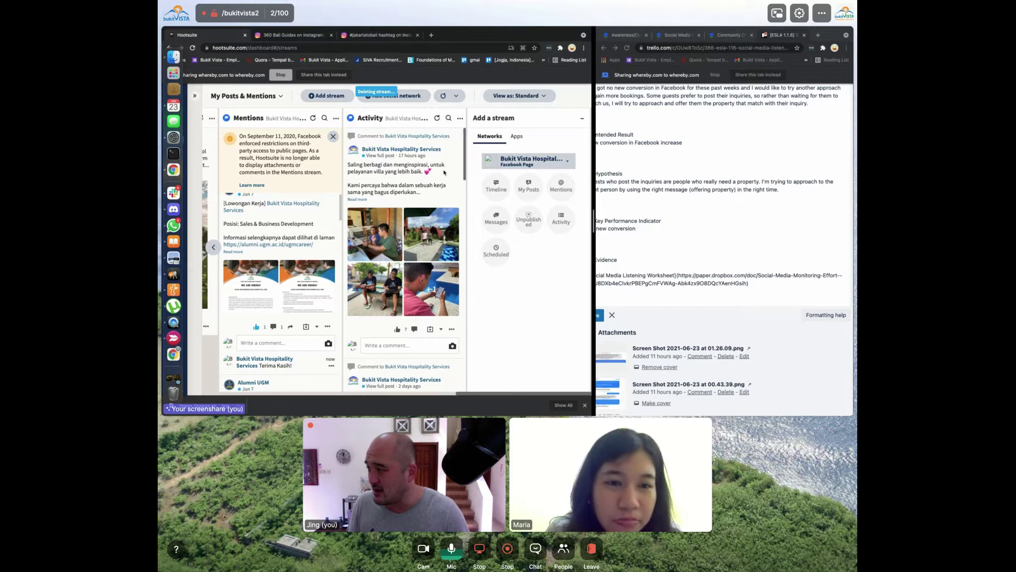
pyautogui.click(491, 191)
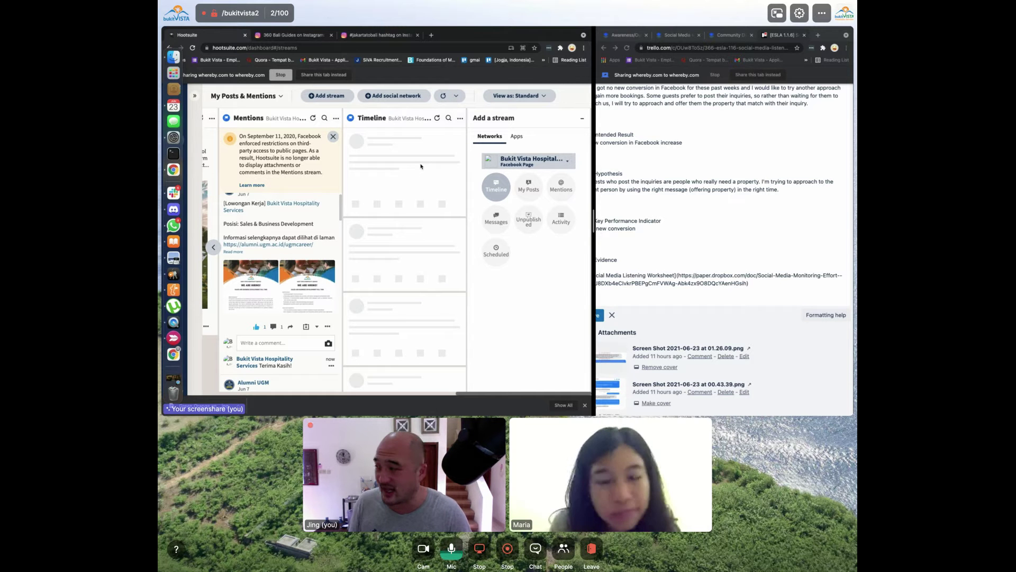
pyautogui.click(460, 118)
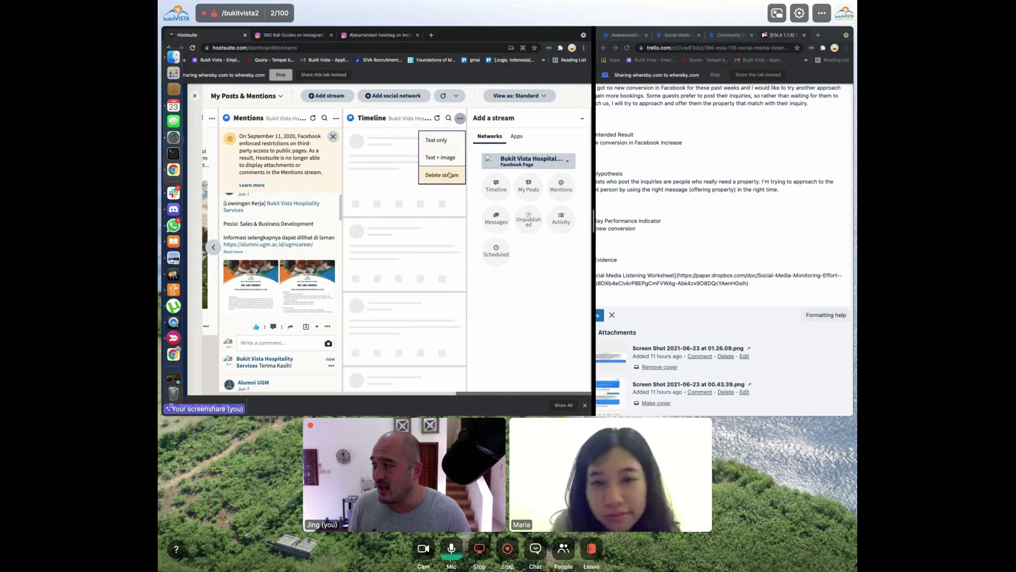
pyautogui.click(445, 174)
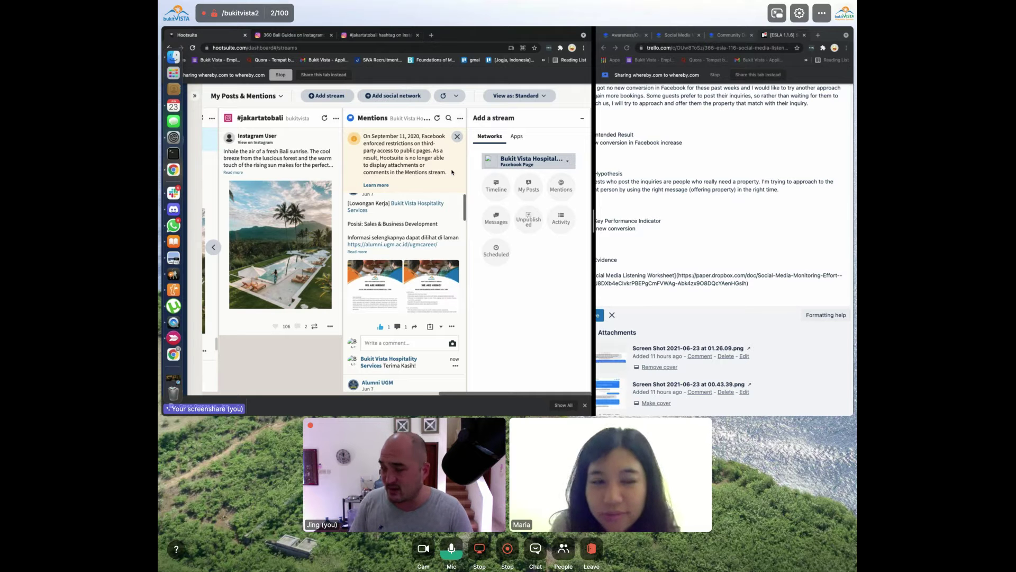
pyautogui.scroll(-3, 408, 209)
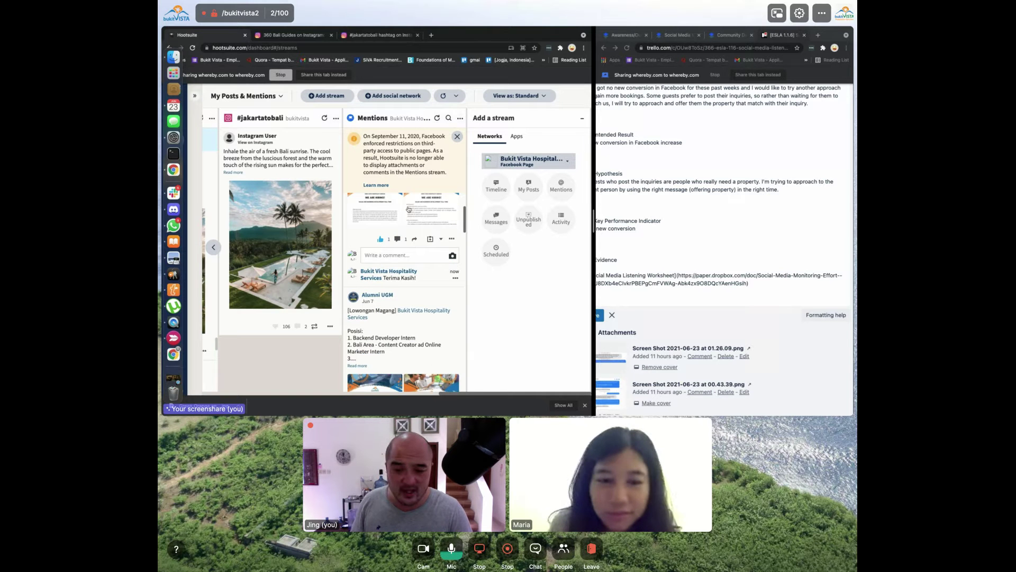
pyautogui.hscroll(-5, 430, 243)
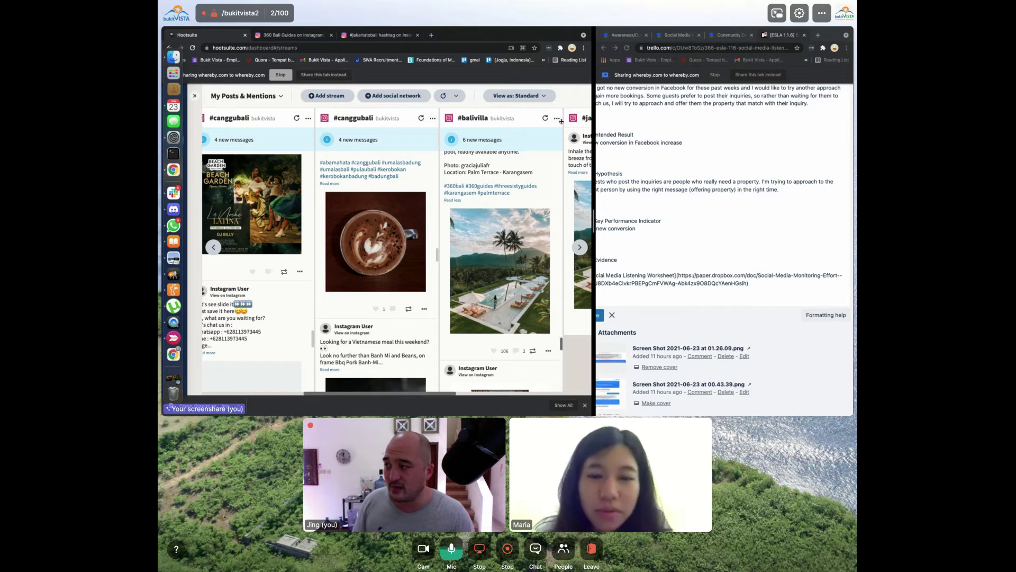
# Add a 'HootSuite Login' link line under Evidence in the Trello card description
pyautogui.click(672, 188)
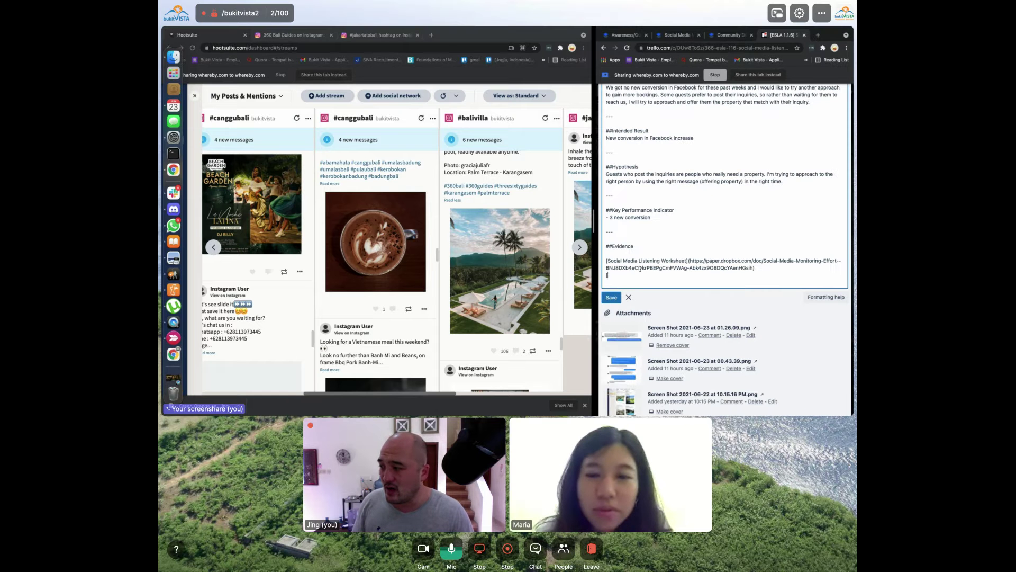
pyautogui.write('Hoo')
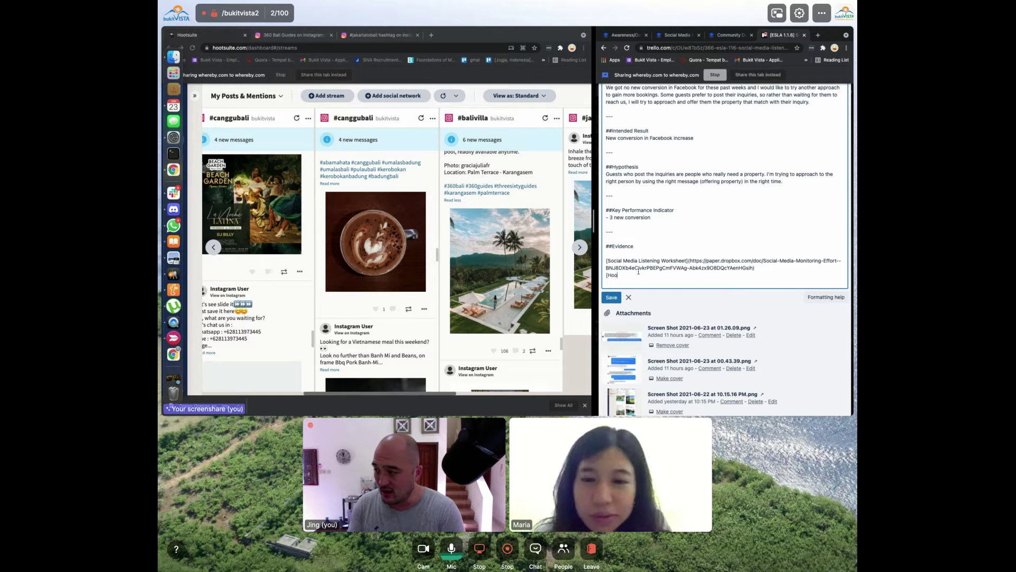
pyautogui.write('tSuite Login](')
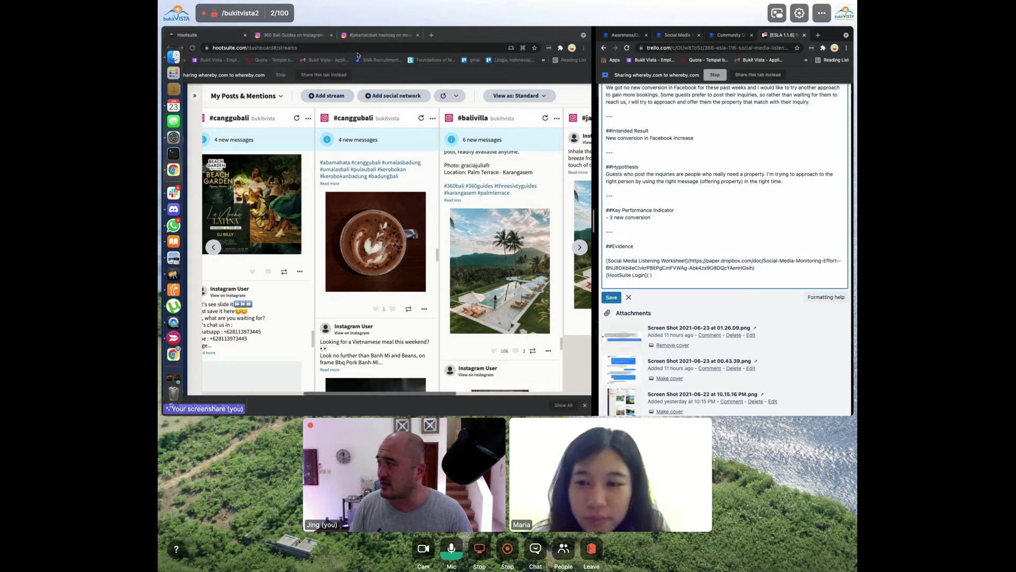
pyautogui.click(690, 36)
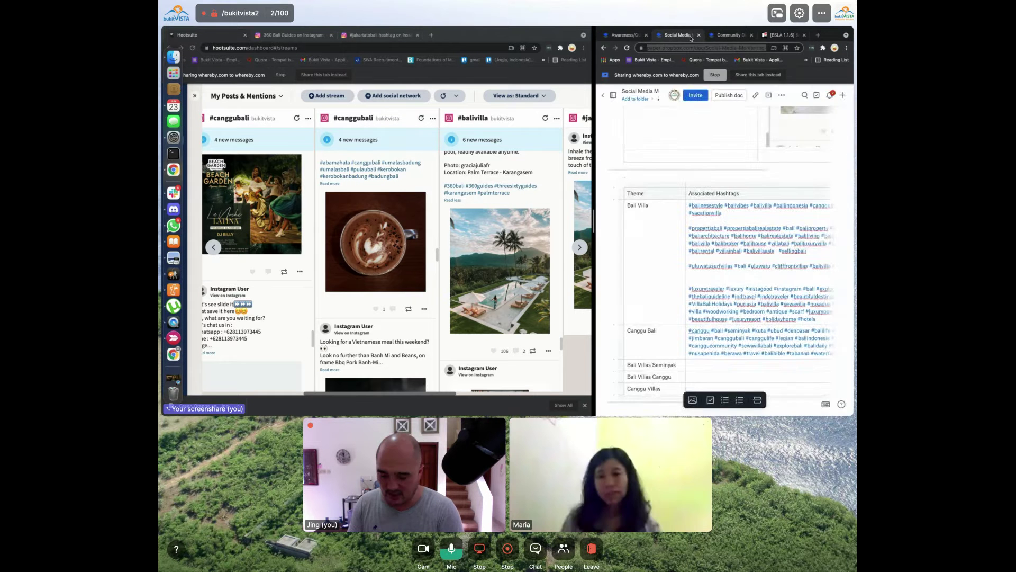
# Open the Discussion management HAR document in a new browser tab
pyautogui.hotkey('ctrl', 't')
pyautogui.write('har')
pyautogui.write('d disk external')
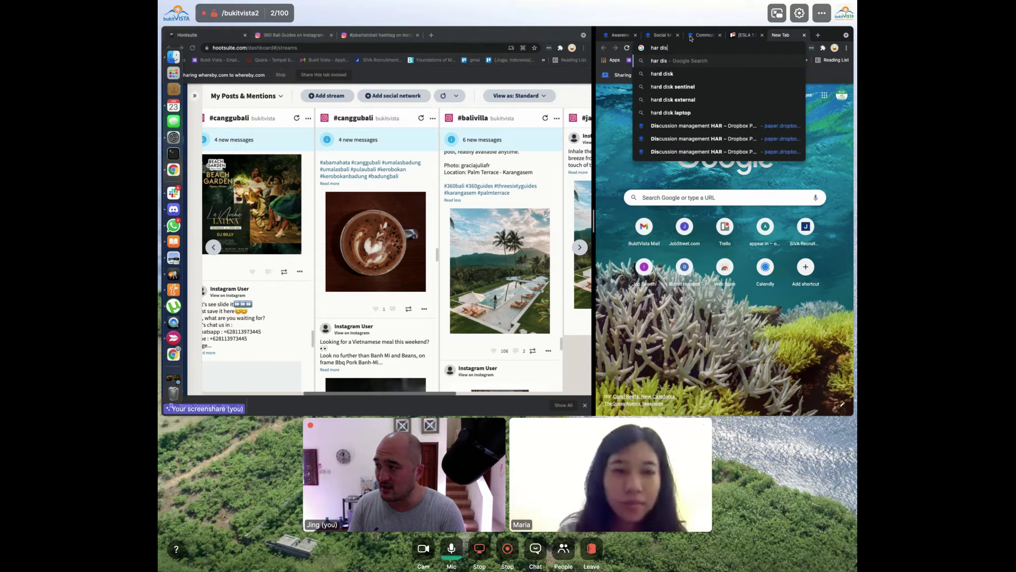
pyautogui.press('Down')
pyautogui.press('Down')
pyautogui.press('Return')
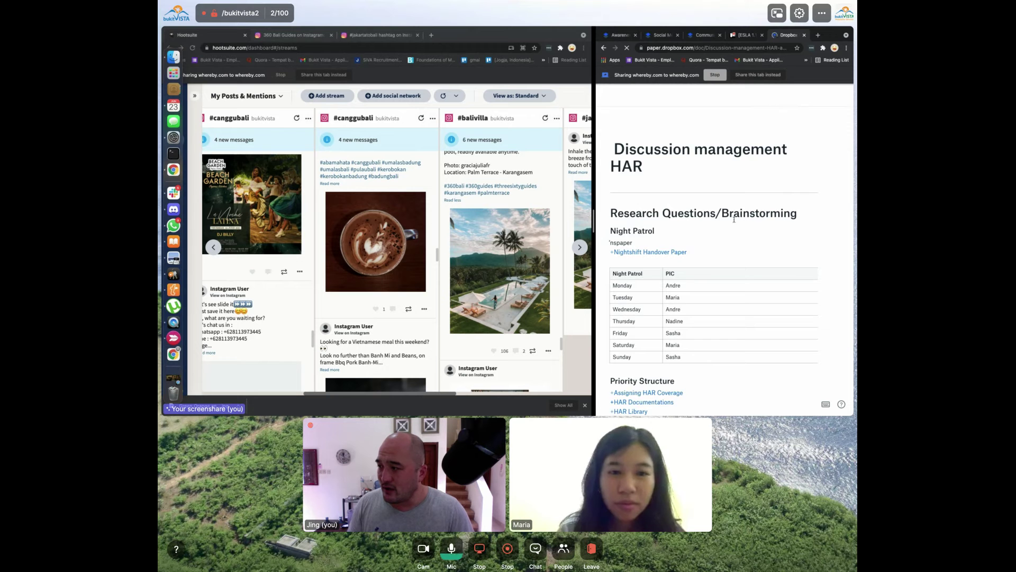
pyautogui.scroll(-5, 734, 220)
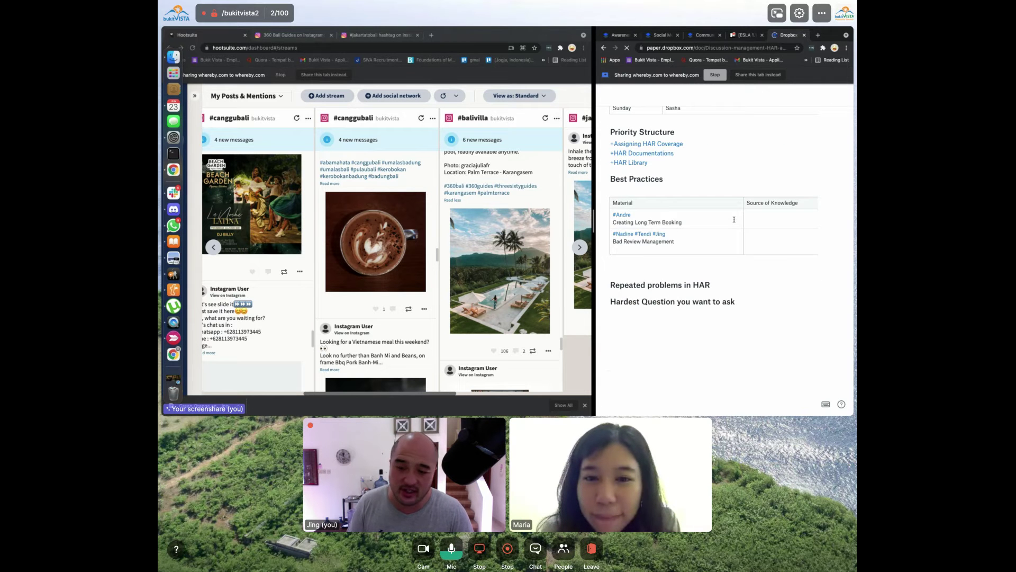
pyautogui.scroll(-10, 734, 219)
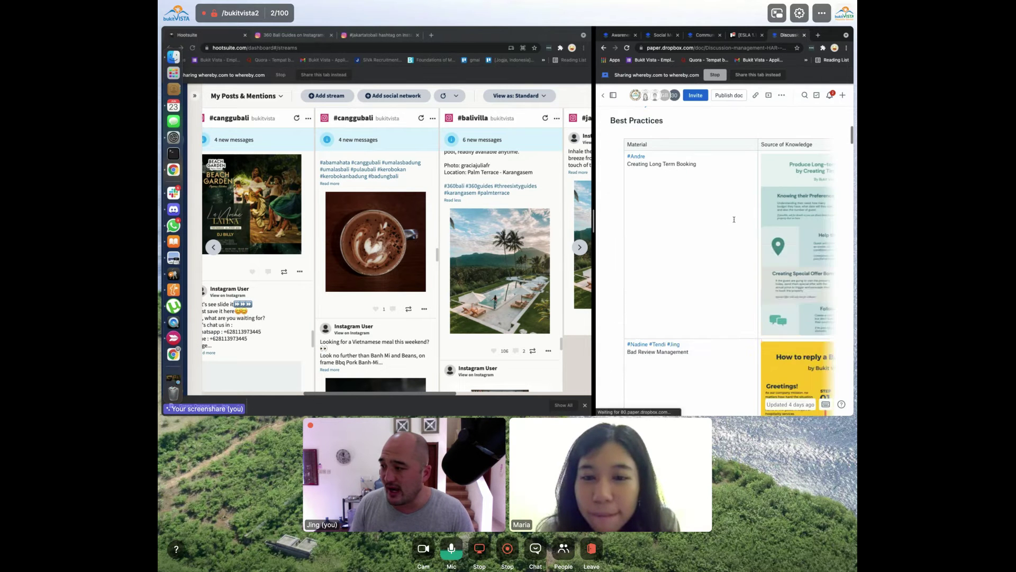
pyautogui.scroll(10, 734, 219)
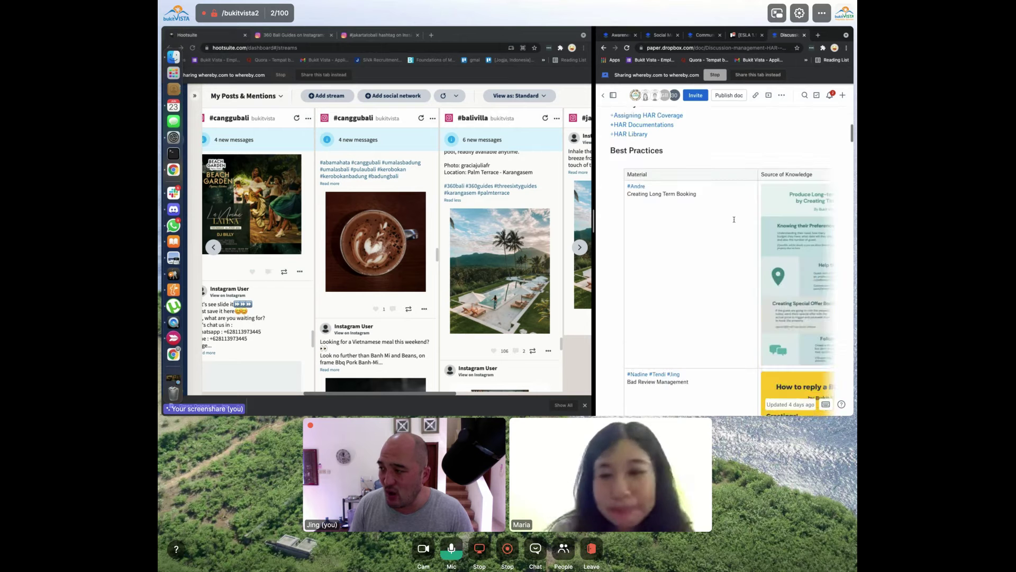
pyautogui.scroll(-8, 734, 219)
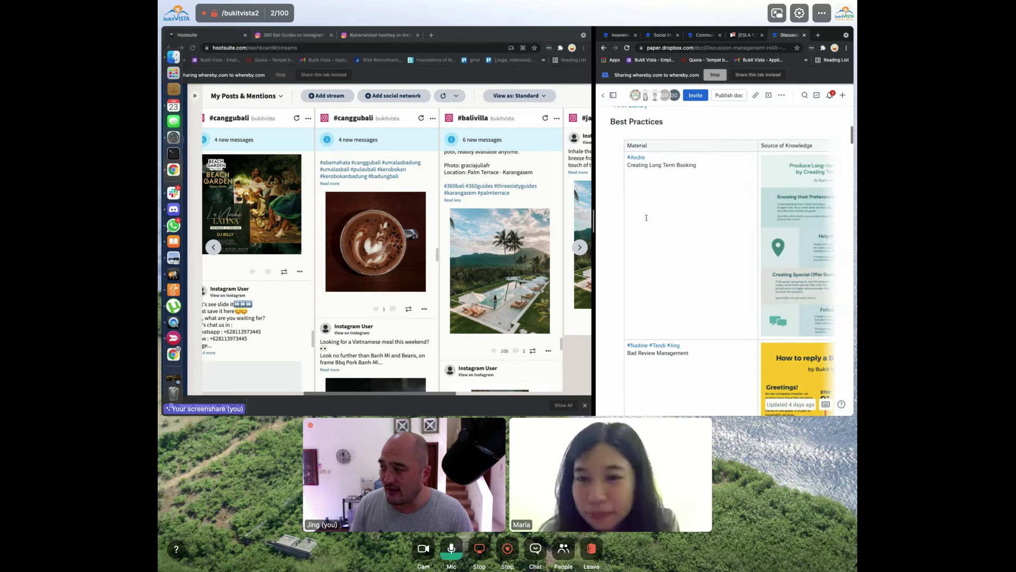
# Widen the Dropbox Paper window and open the HAR Library link in a new tab
pyautogui.moveTo(507, 218); pyautogui.dragTo(495, 217)
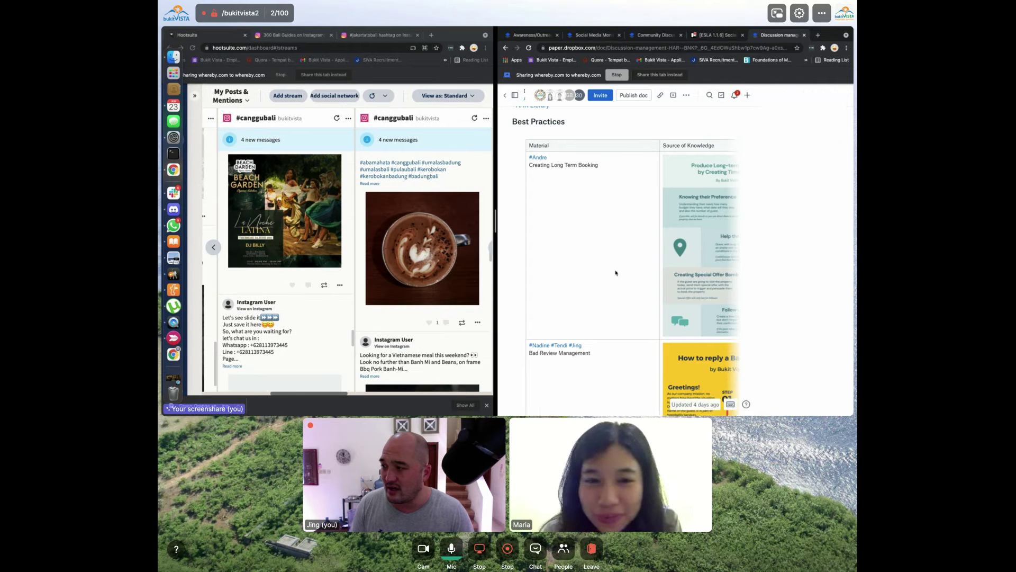
pyautogui.scroll(-8, 616, 271)
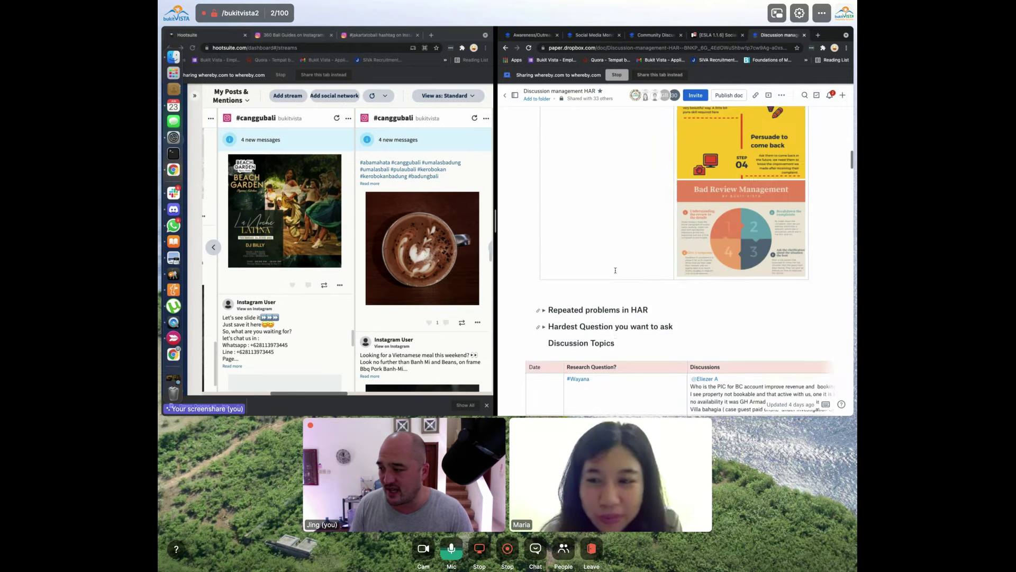
pyautogui.scroll(15, 616, 271)
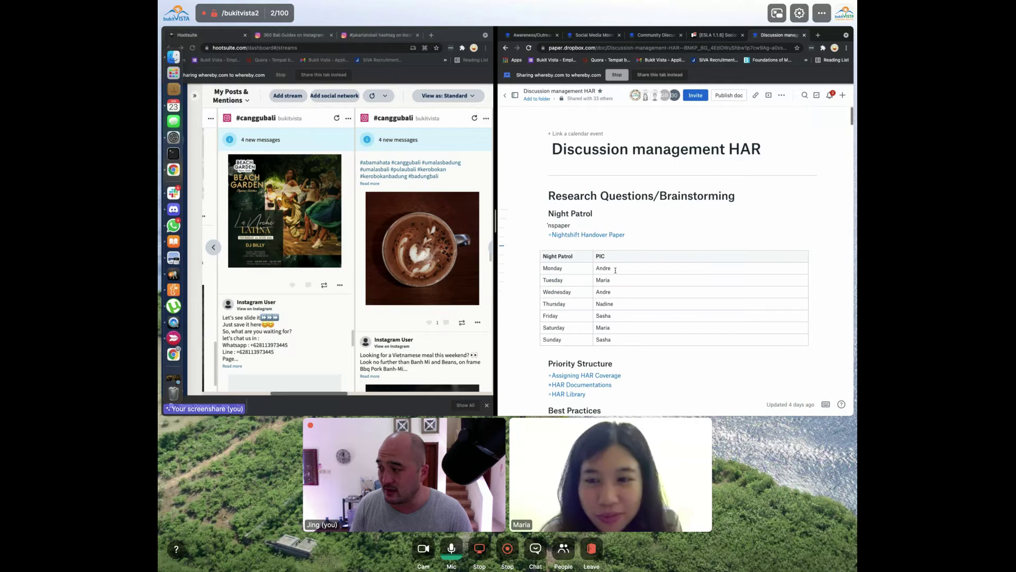
pyautogui.scroll(-3, 615, 271)
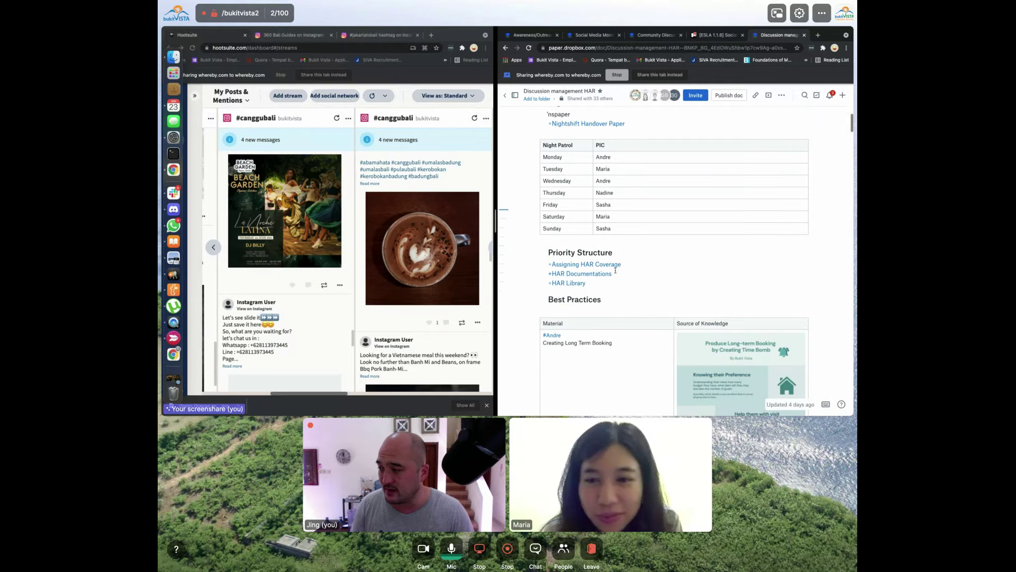
pyautogui.click(568, 286)
pyautogui.click(778, 38)
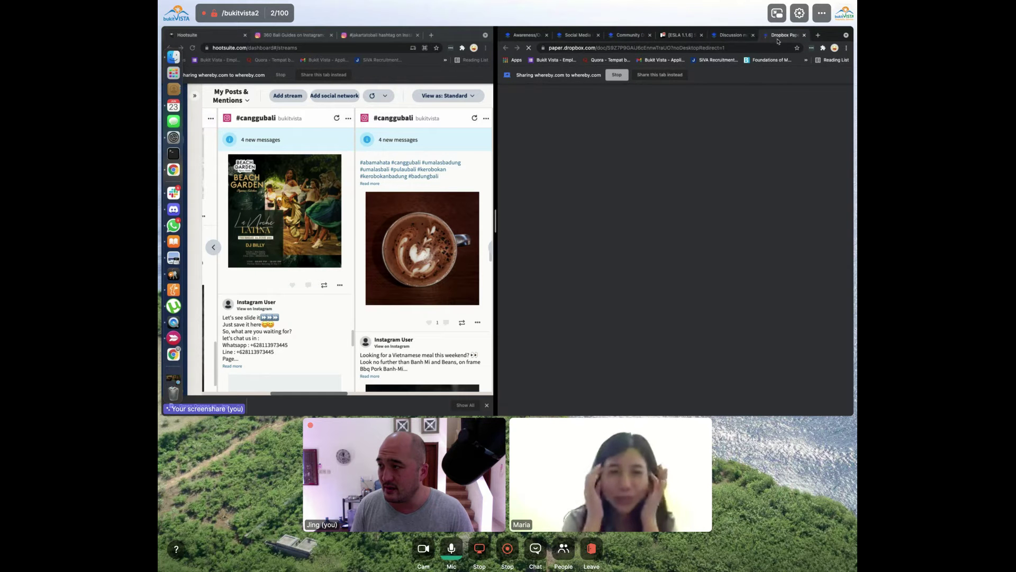